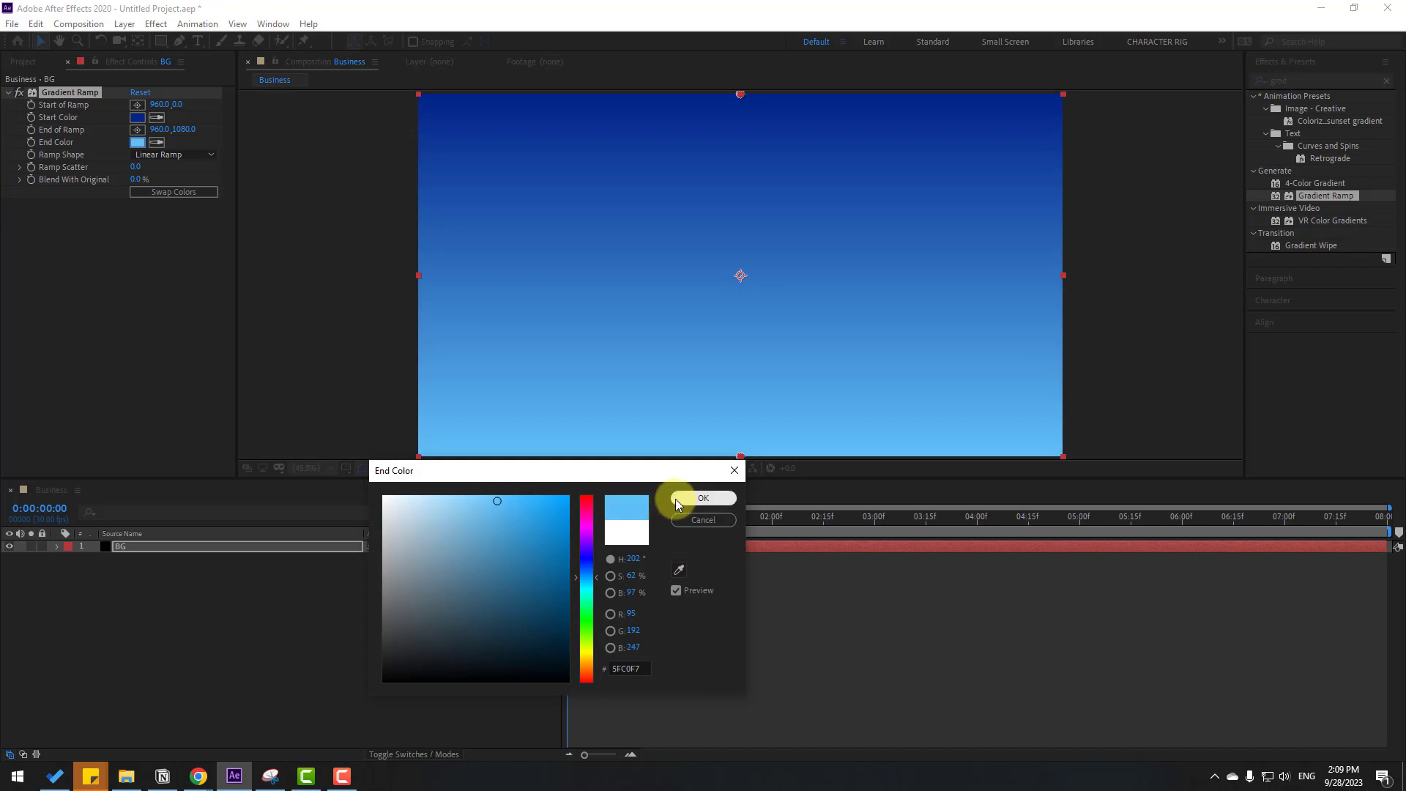
# Step: Accept light blue 5FC0F7 as the BG gradient's end color and swap its start and end colors
pyautogui.click(681, 498)
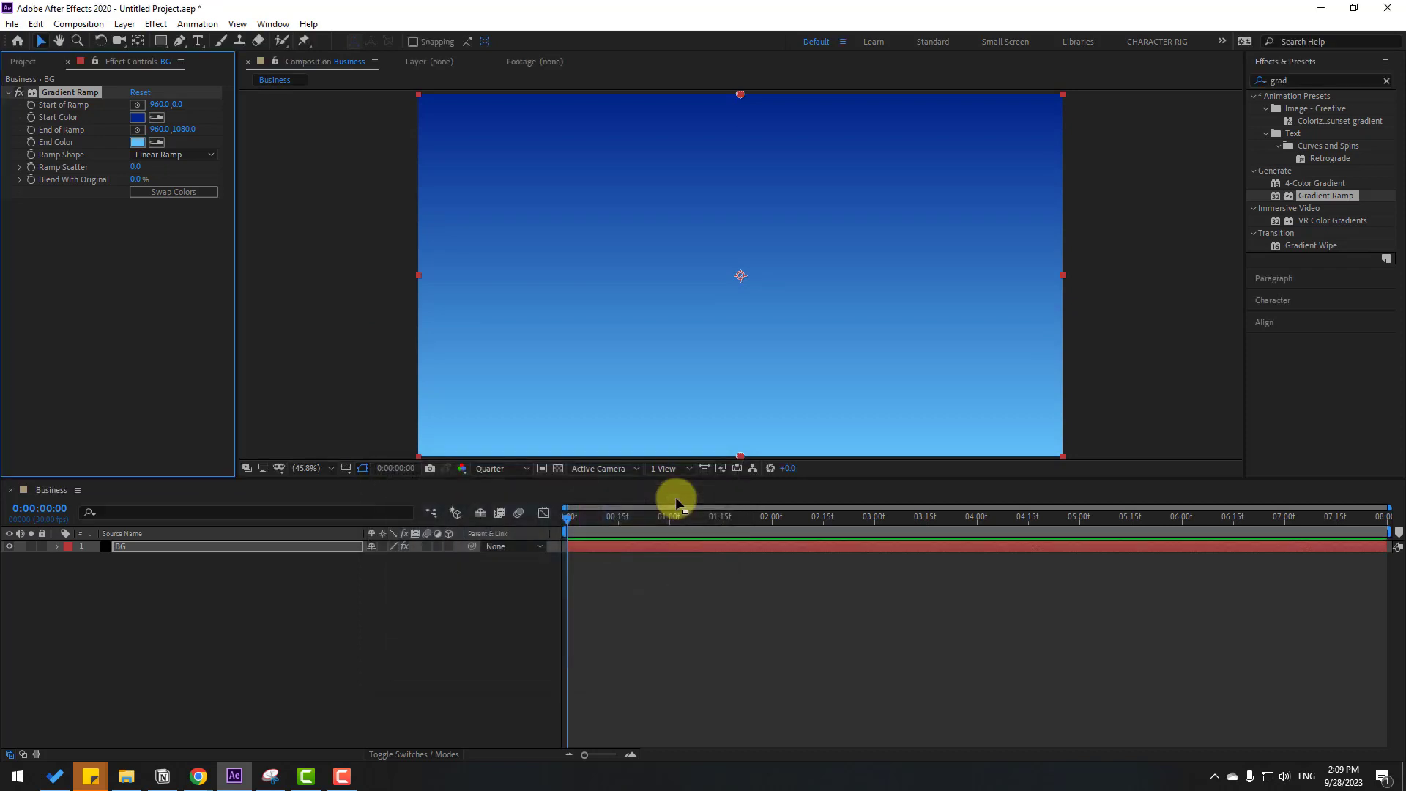
pyautogui.click(181, 195)
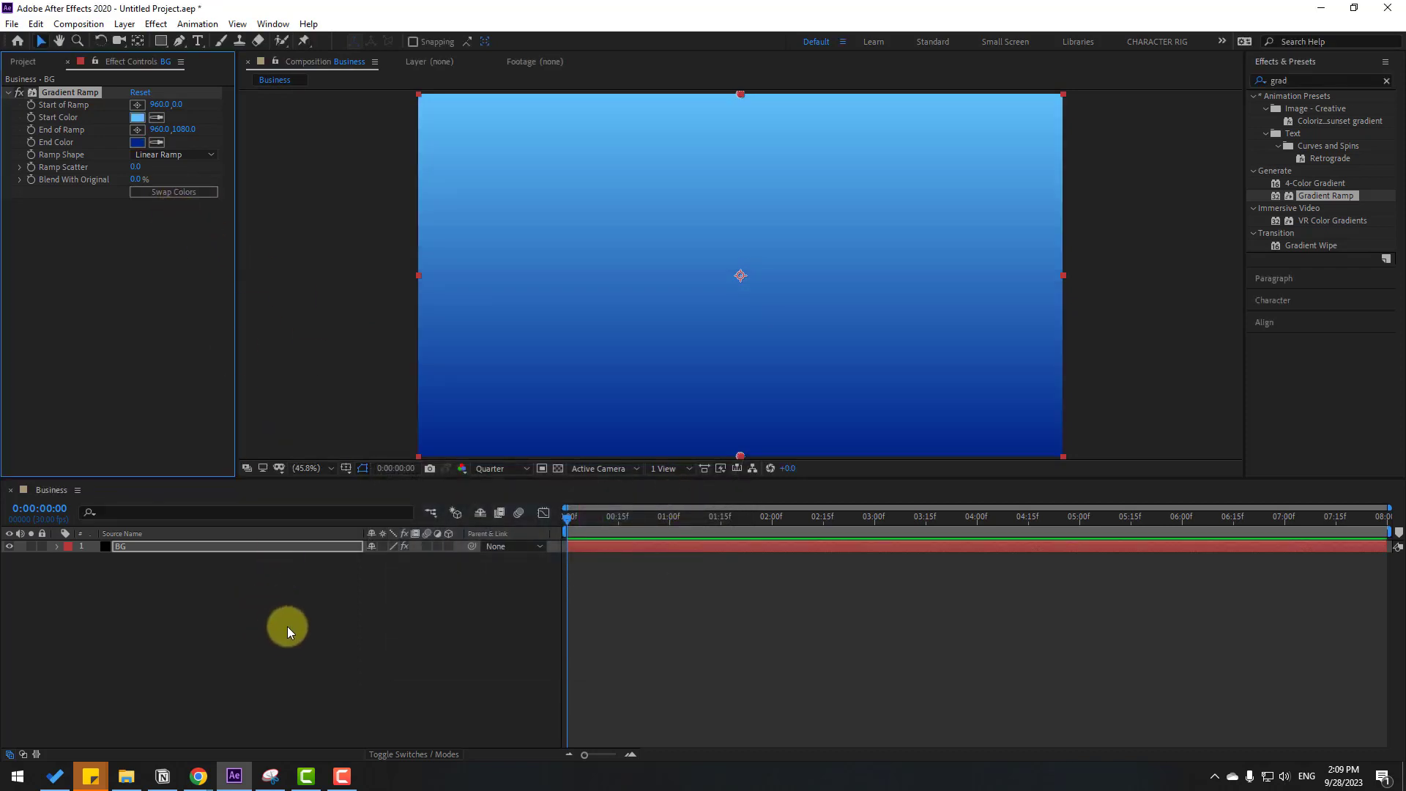
# Step: Darken the BG gradient's end color to a deep navy blue and lock the BG layer
pyautogui.click(137, 142)
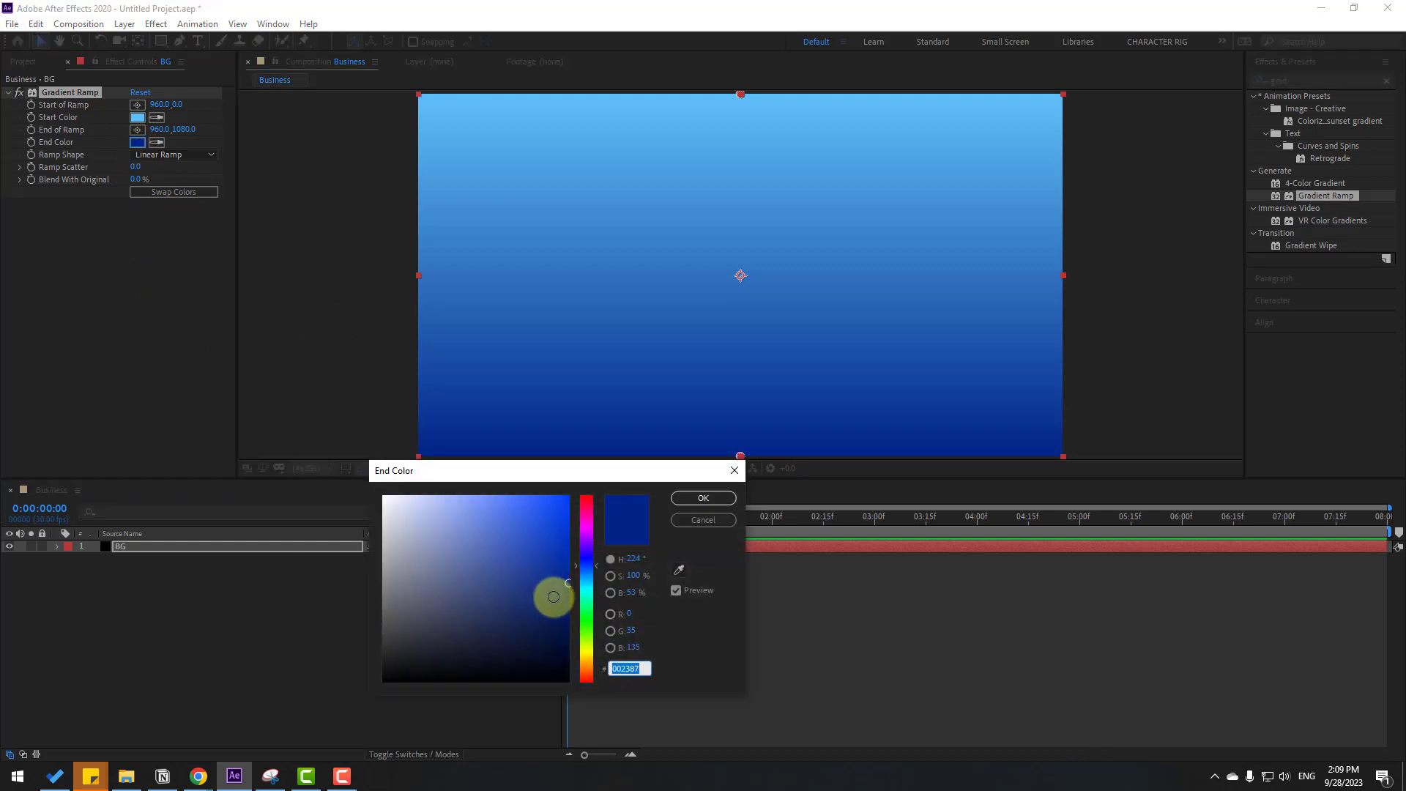
pyautogui.moveTo(584, 574); pyautogui.dragTo(591, 559)
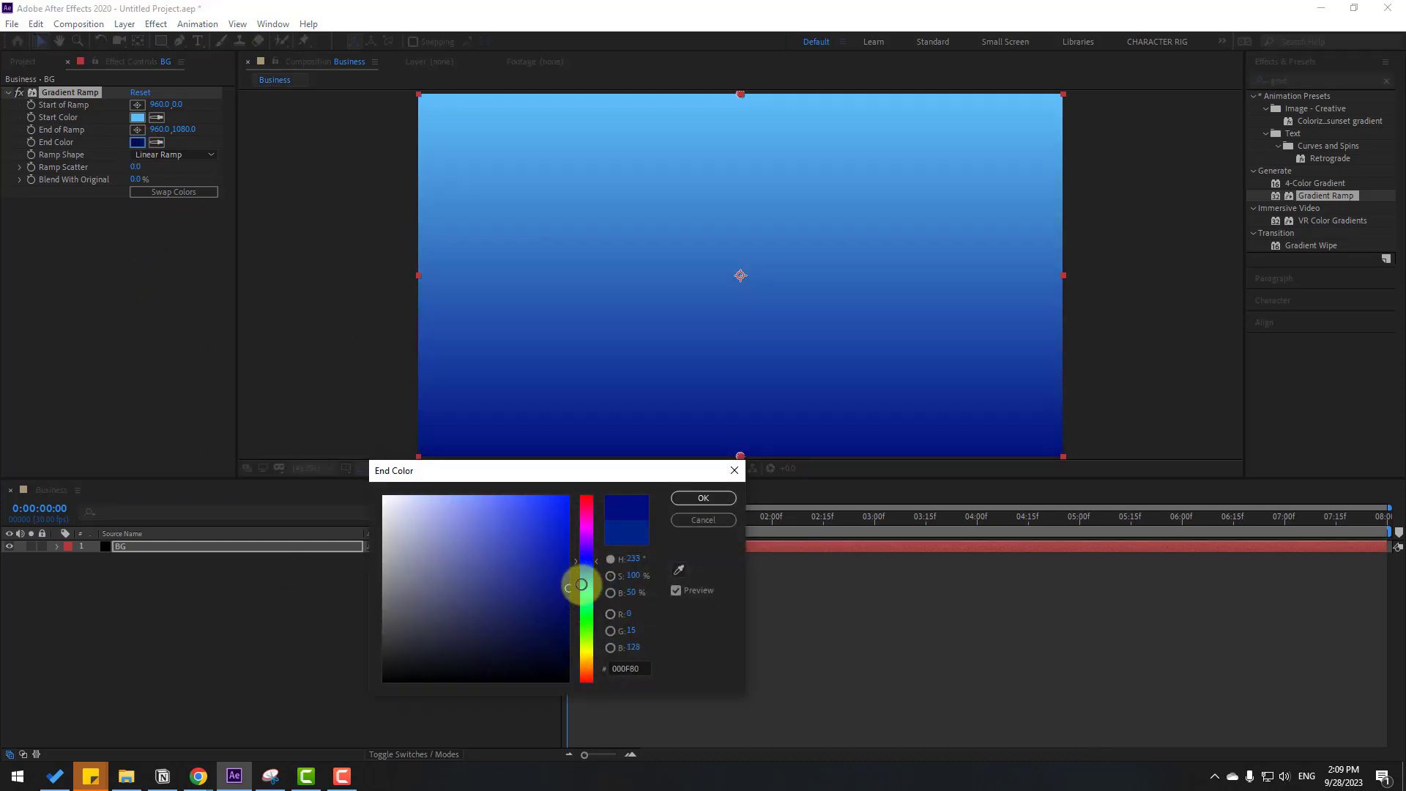
pyautogui.click(703, 498)
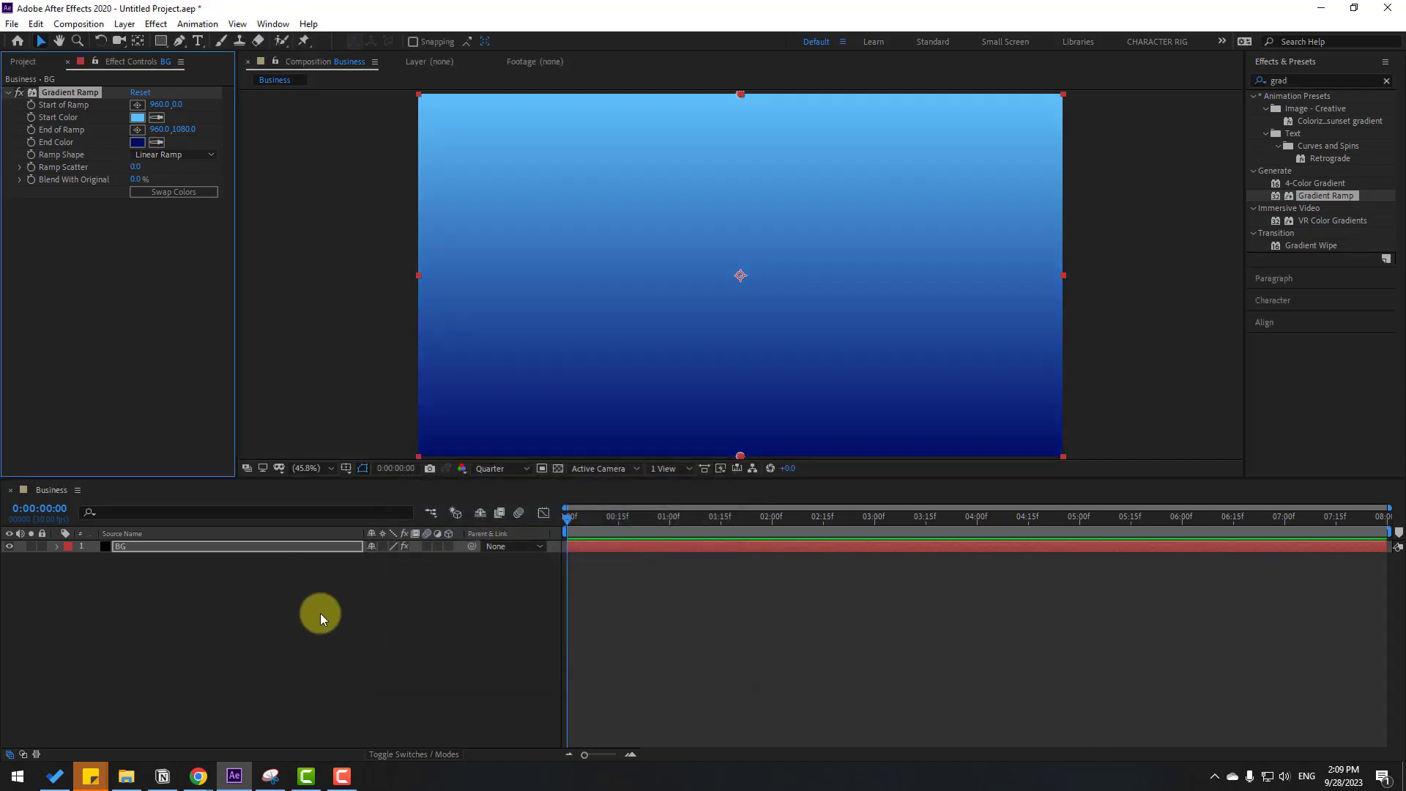
pyautogui.click(41, 546)
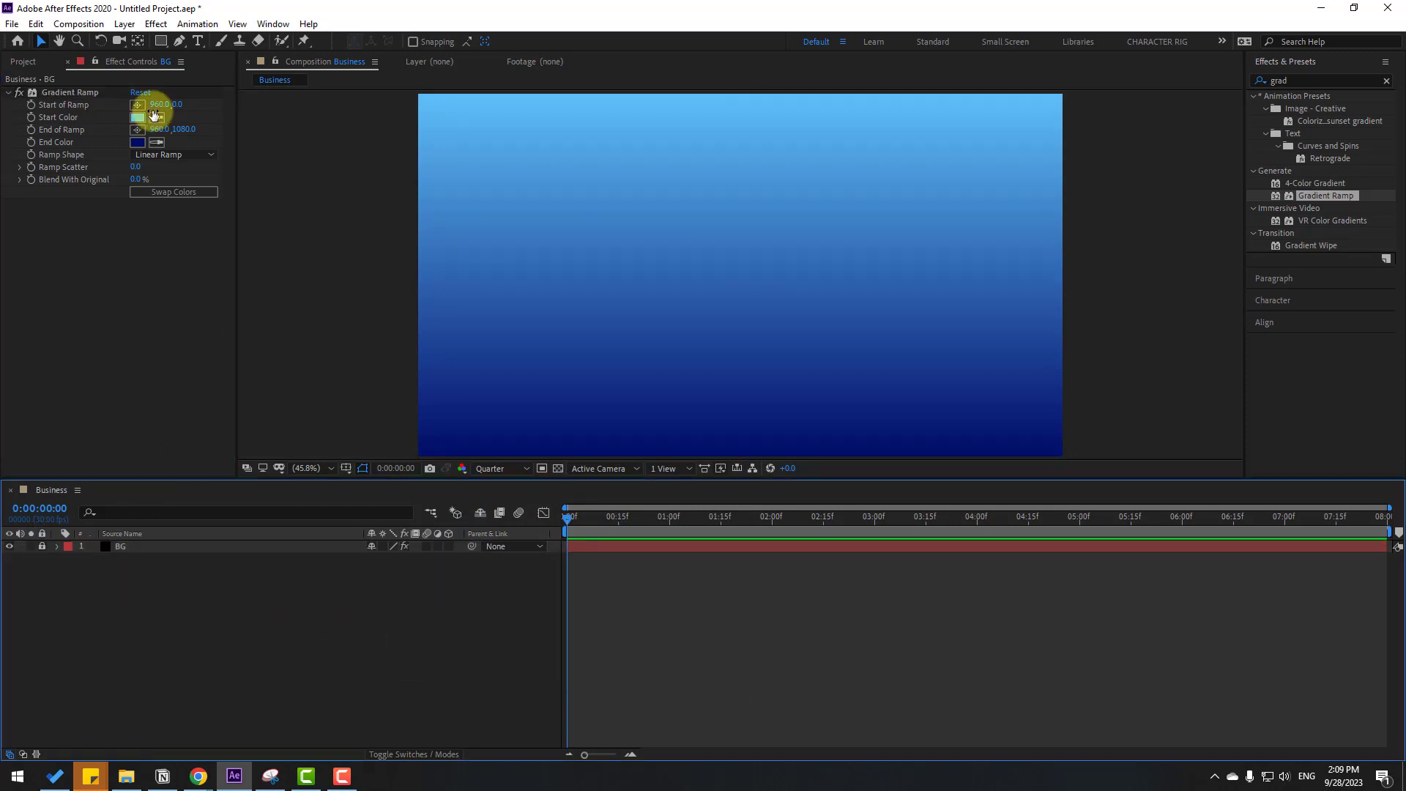
# Step: Draw a tall, narrow blue rectangle without a stroke on a new shape layer, left of the composition's center
pyautogui.click(161, 41)
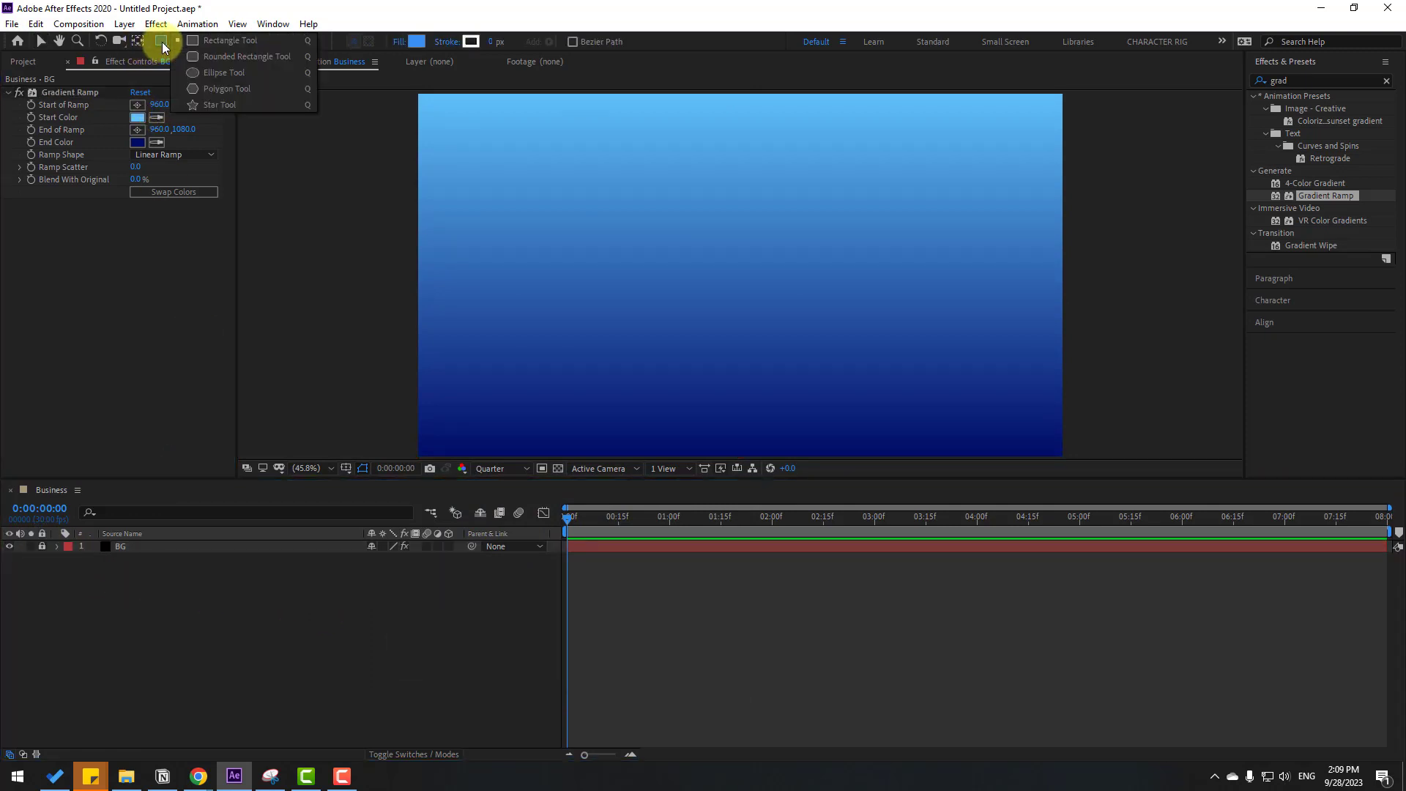
pyautogui.click(224, 41)
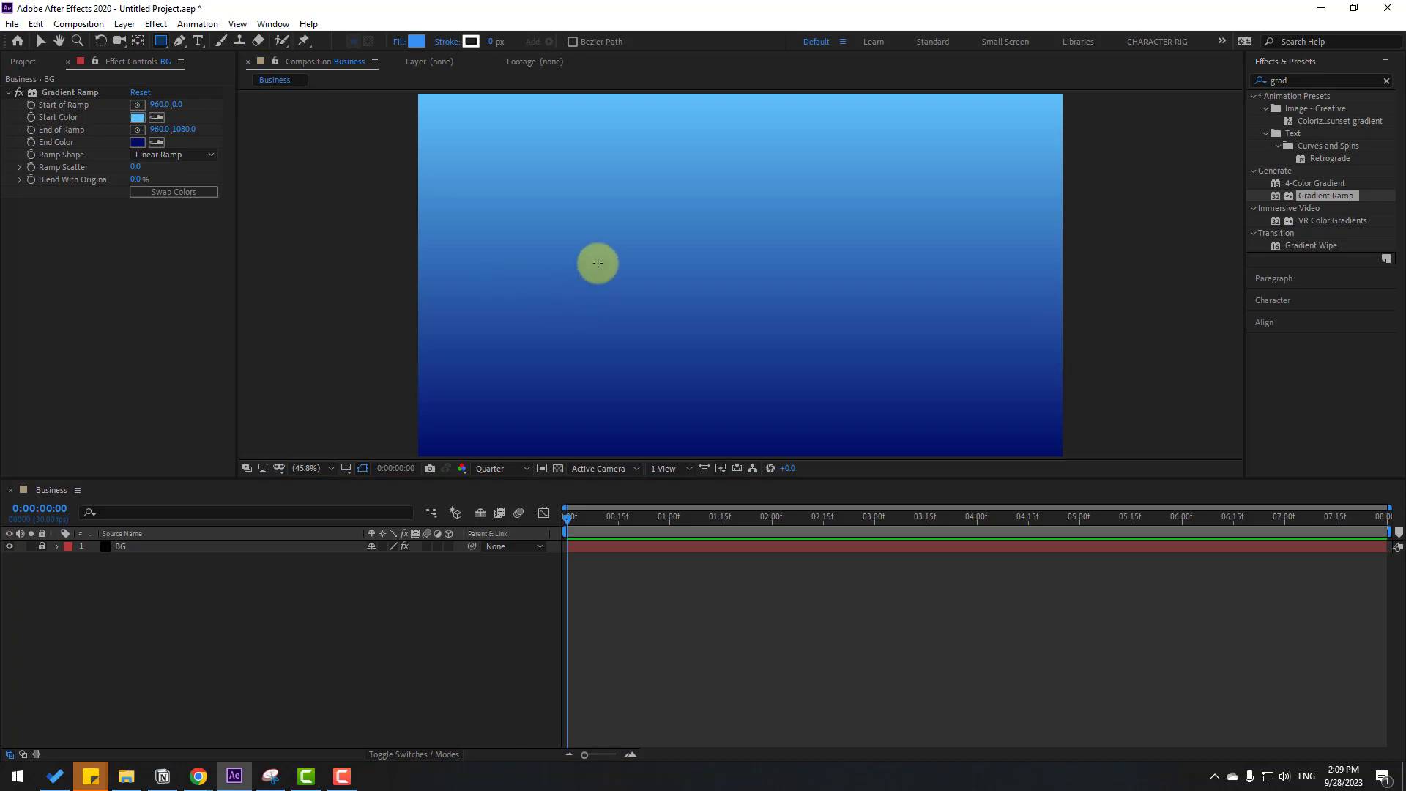
pyautogui.moveTo(601, 254); pyautogui.dragTo(622, 391)
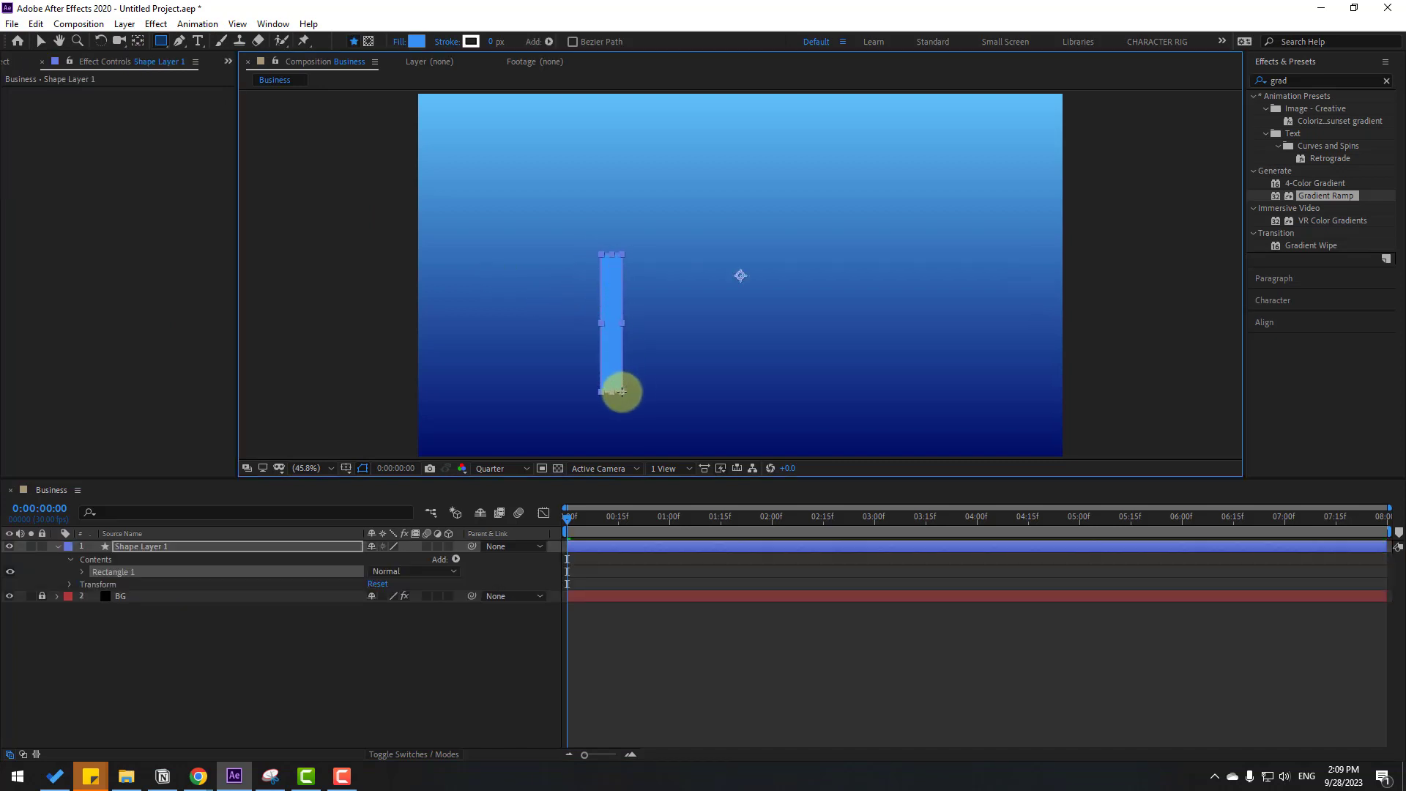
pyautogui.moveTo(622, 392); pyautogui.dragTo(622, 392)
pyautogui.click(41, 41)
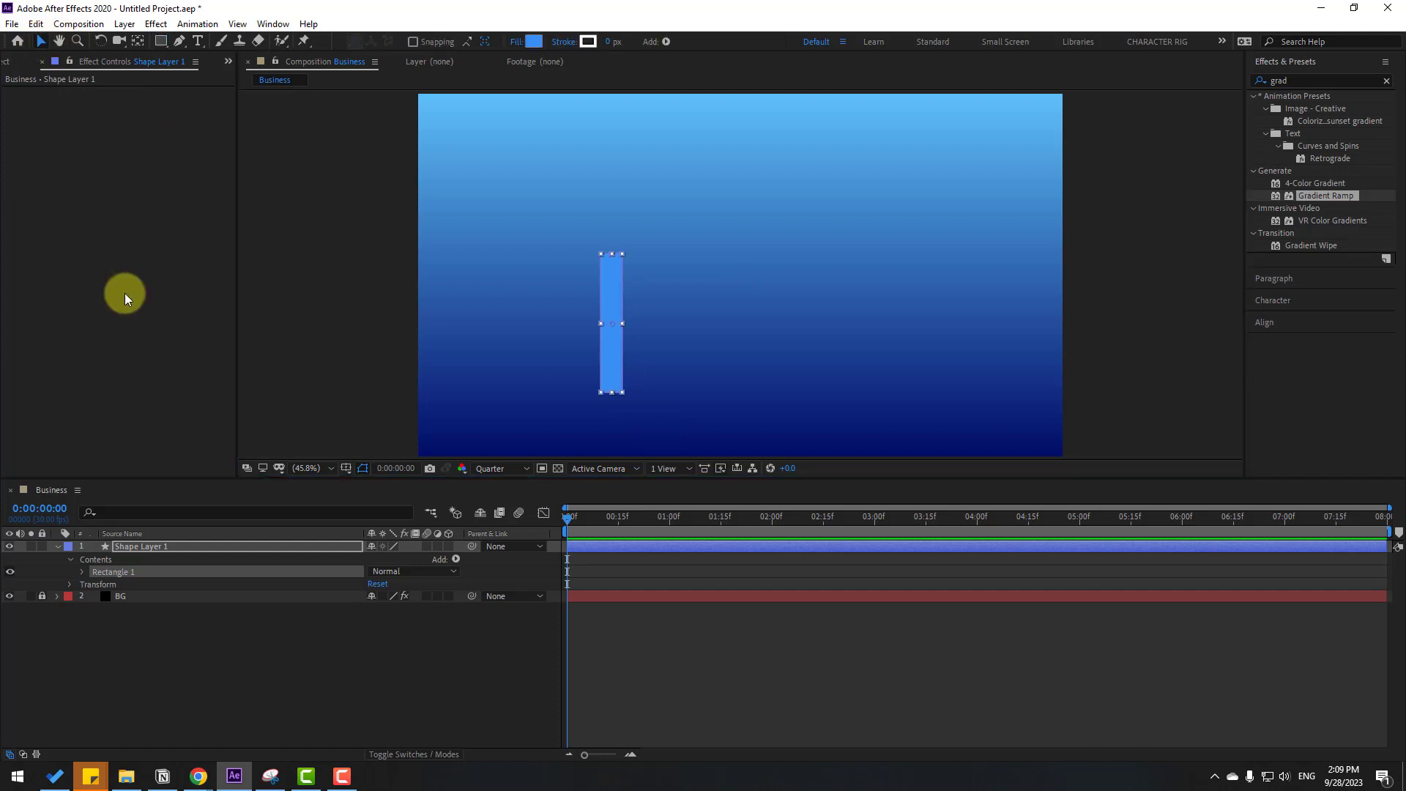
# Step: Collapse the rectangle's shape layer and rename it 01
pyautogui.click(59, 550)
pyautogui.click(169, 546)
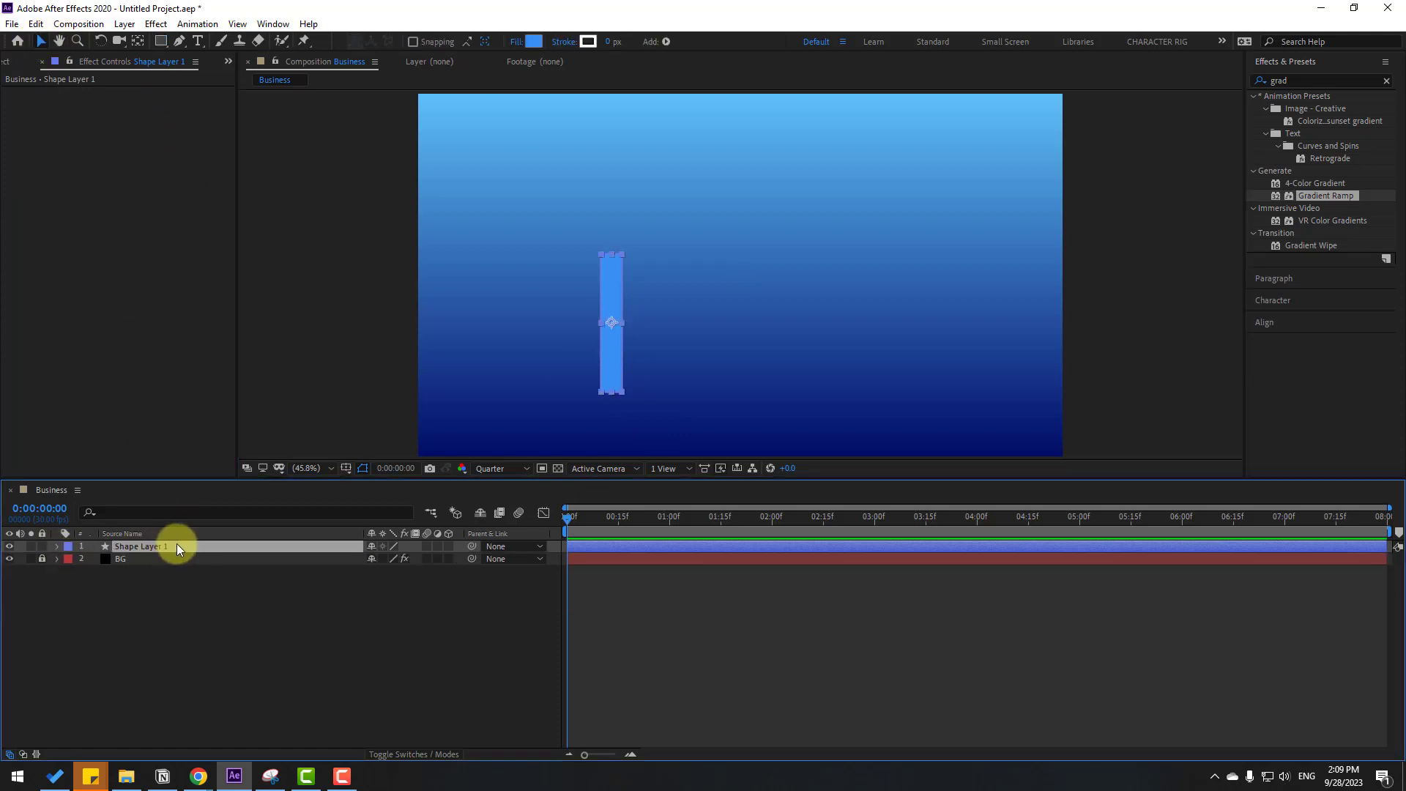
pyautogui.press('Return')
pyautogui.write('01')
pyautogui.press('Return')
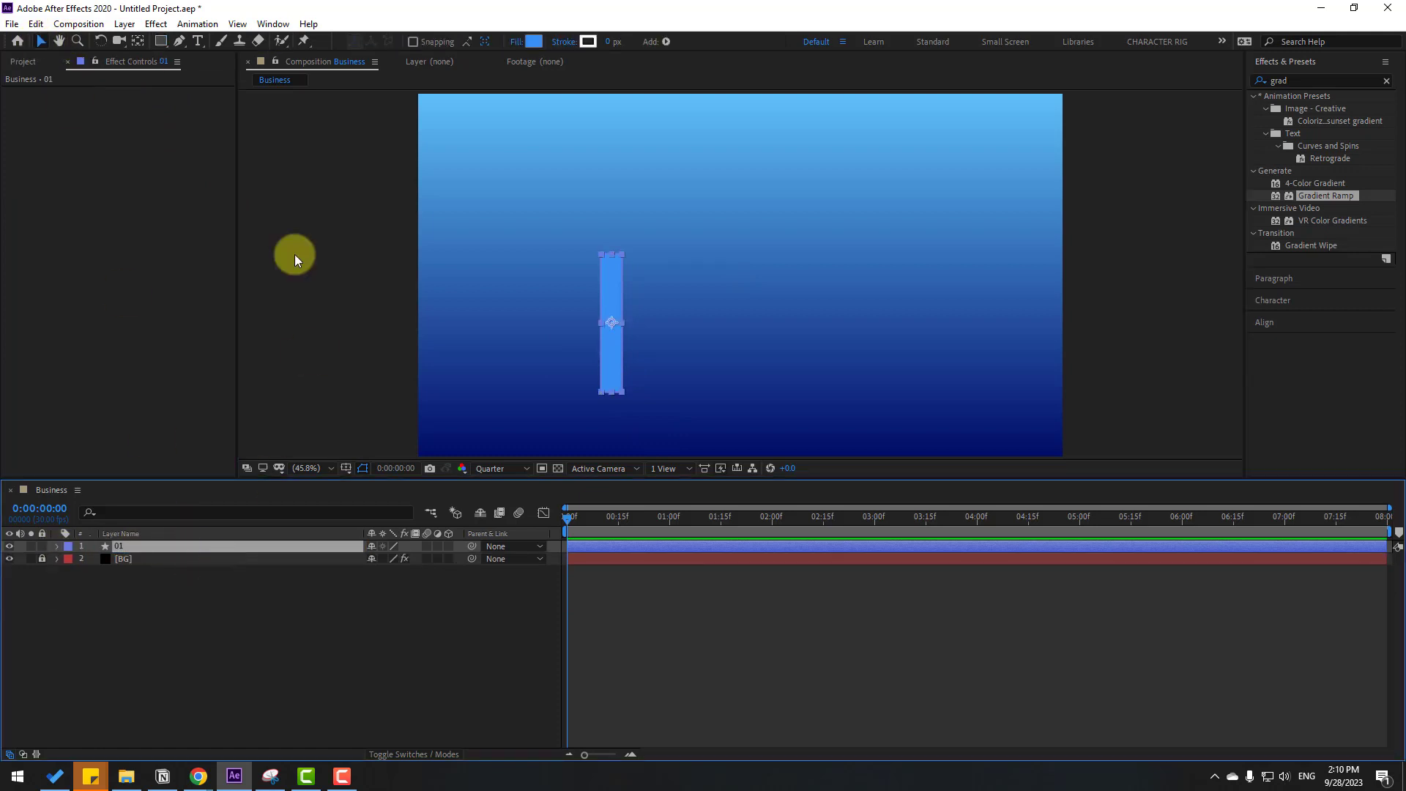
# Step: Move the bar's anchor point to the middle of its bottom edge
pyautogui.click(138, 41)
pyautogui.moveTo(615, 327); pyautogui.dragTo(618, 396)
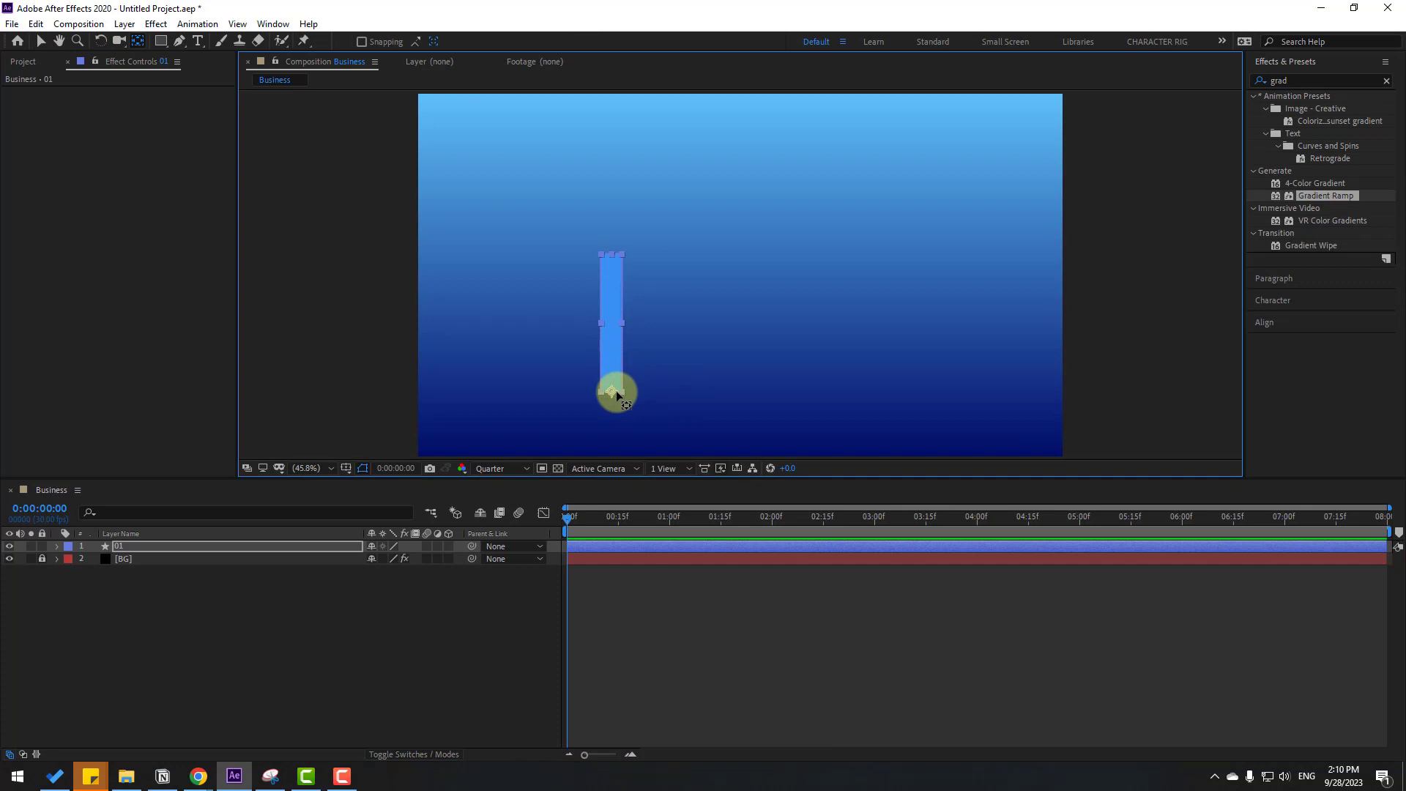
pyautogui.click(148, 656)
pyautogui.press('v')
# Step: Apply the Gradient Ramp effect to layer 01 and set its start color to light cyan
pyautogui.click(117, 547)
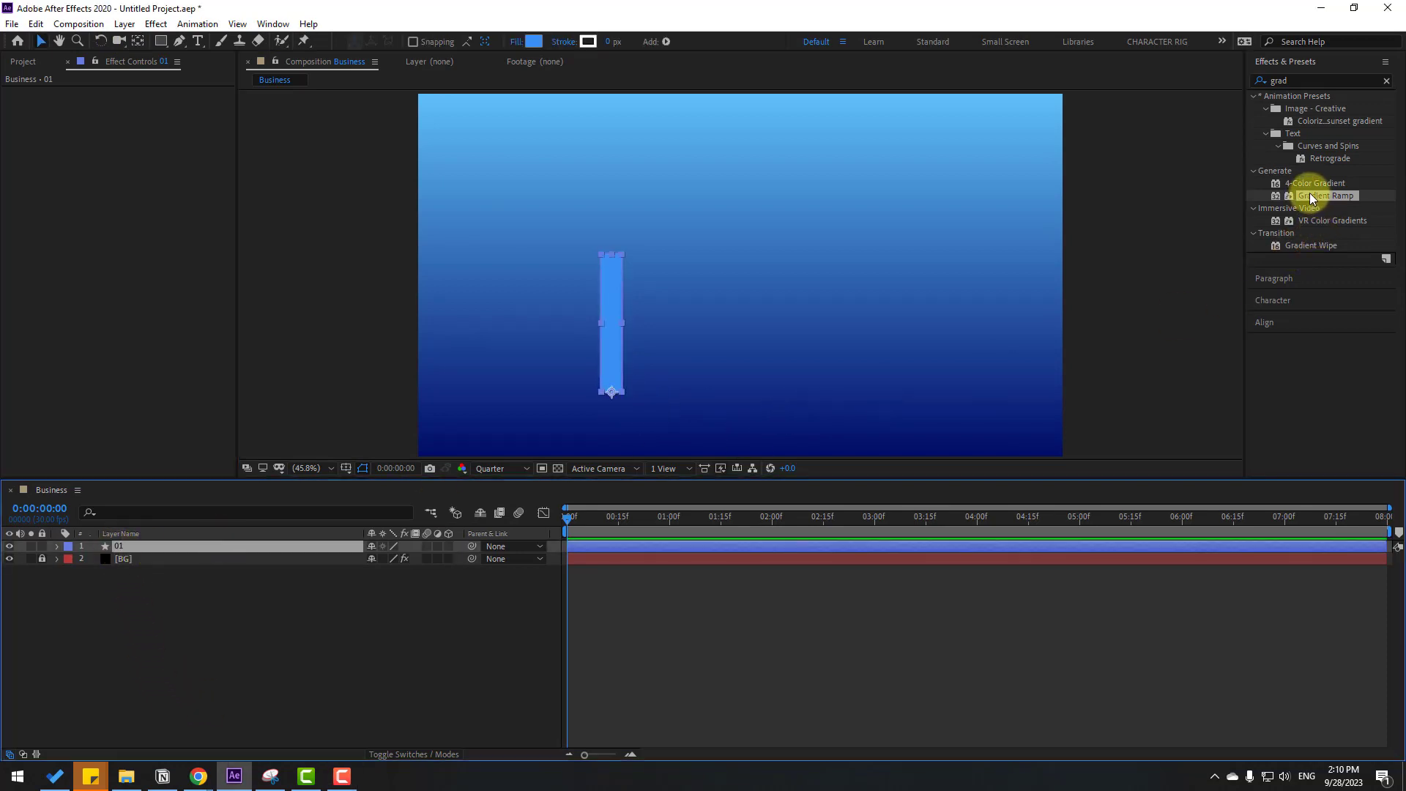
pyautogui.moveTo(1311, 198); pyautogui.dragTo(606, 292)
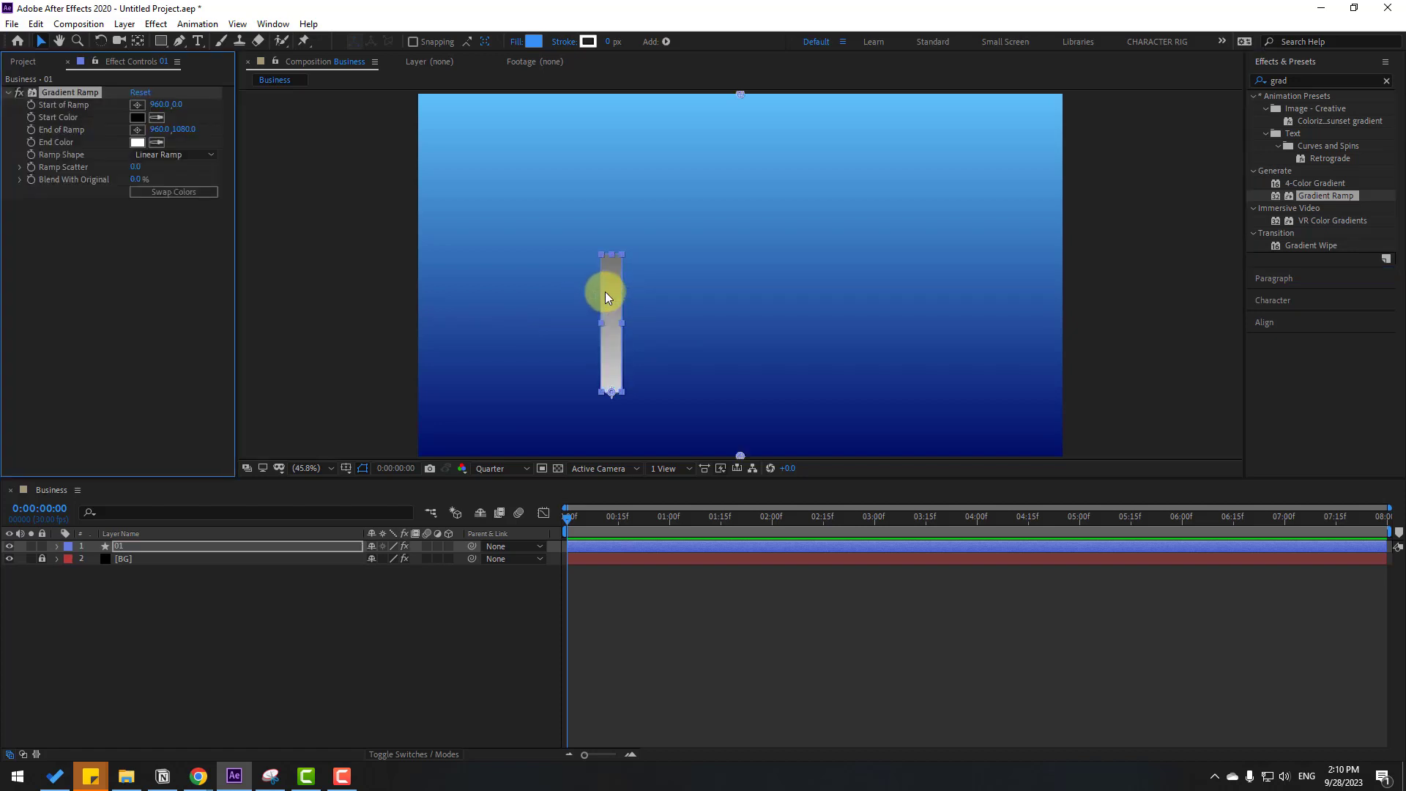
pyautogui.scroll(1, 585, 361)
pyautogui.scroll(2, 563, 317)
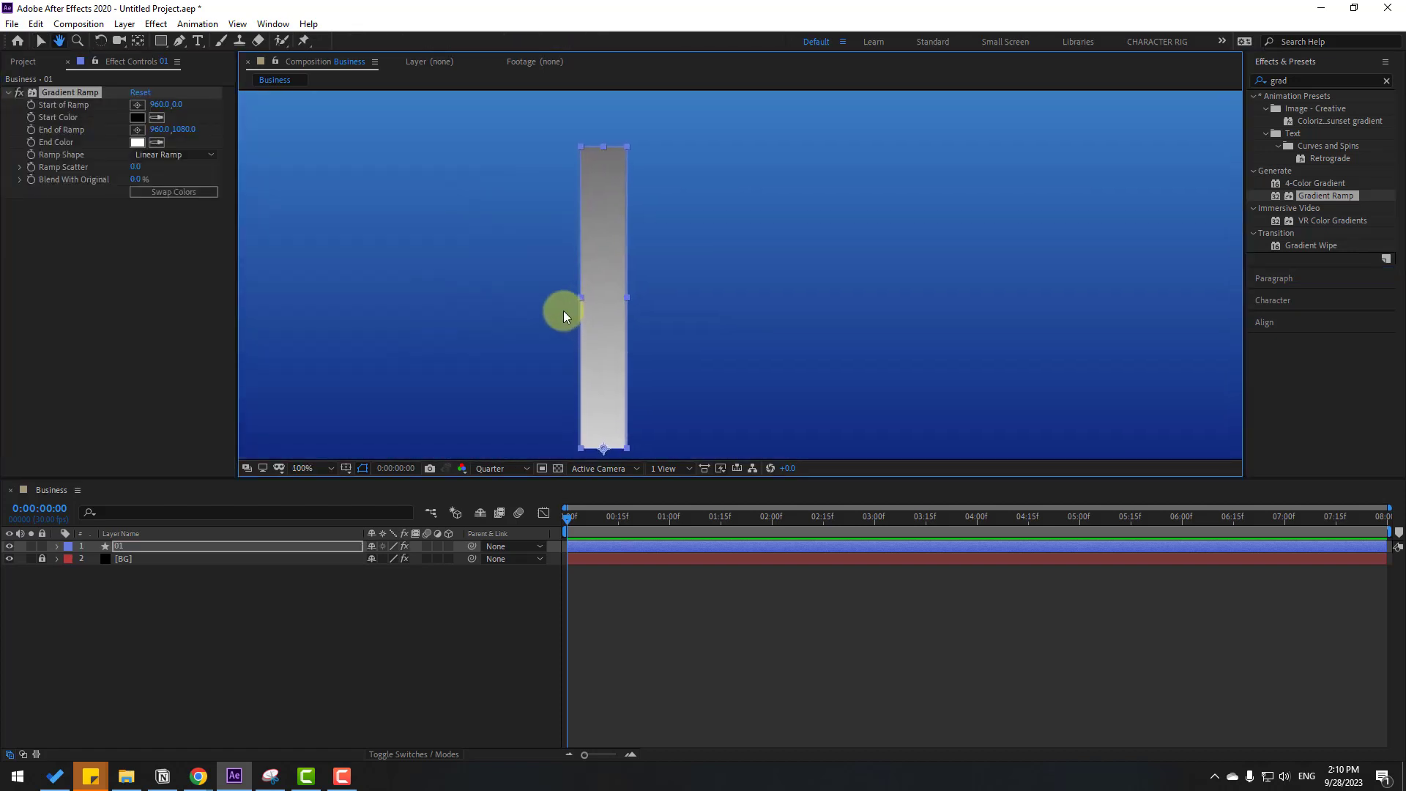
pyautogui.click(137, 118)
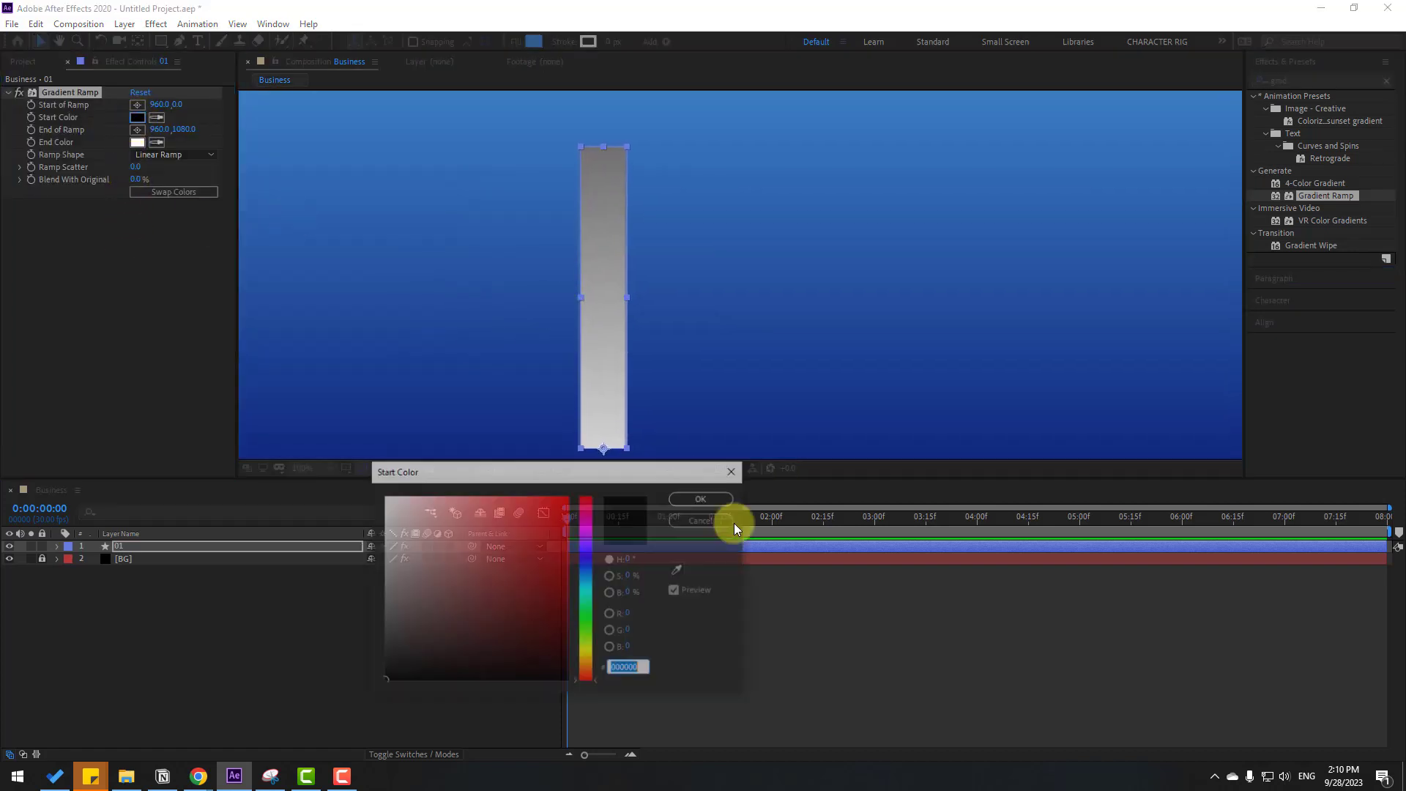
pyautogui.click(586, 585)
pyautogui.click(497, 501)
pyautogui.click(702, 498)
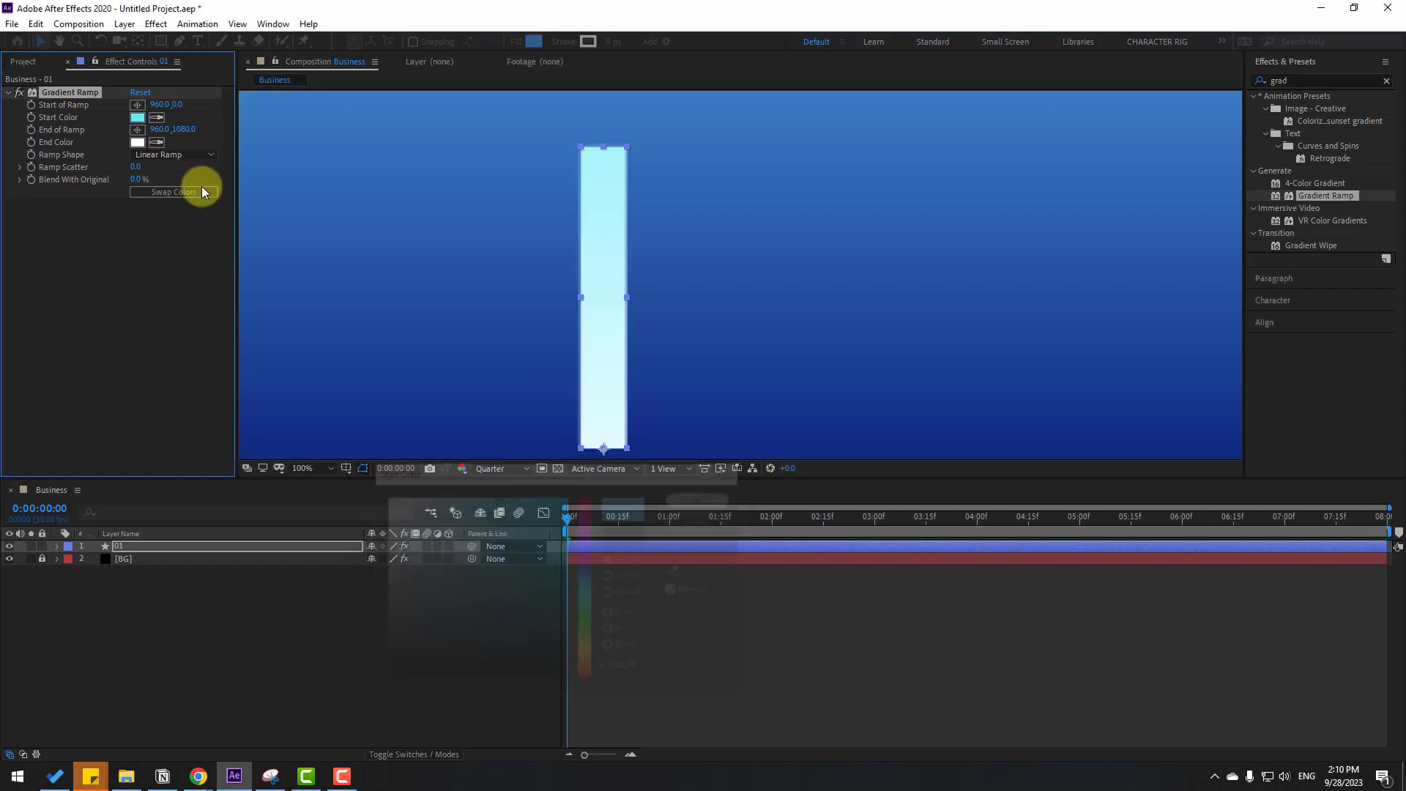
# Step: Set the end color of layer 01's gradient to dark teal
pyautogui.click(137, 142)
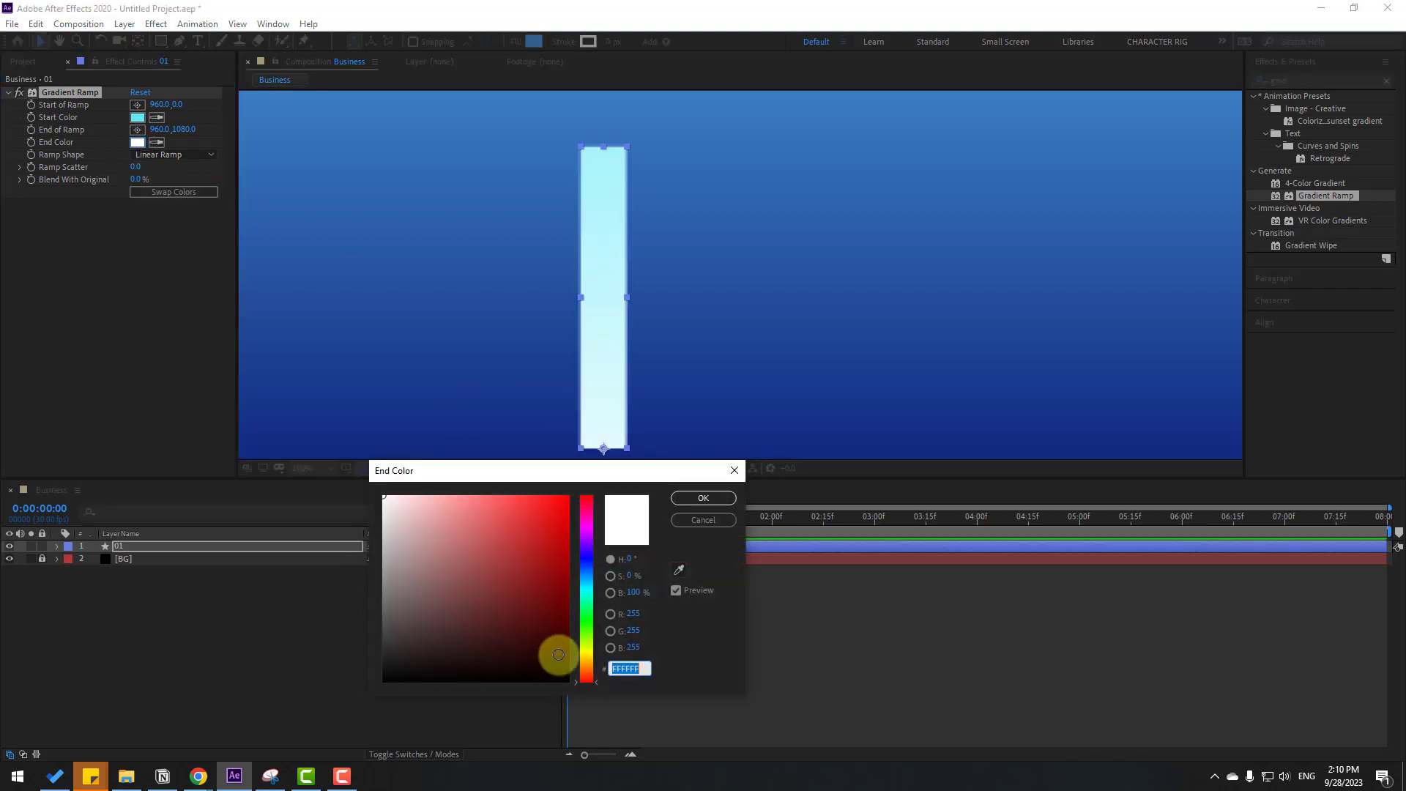
pyautogui.click(586, 583)
pyautogui.click(549, 581)
pyautogui.click(564, 558)
pyautogui.moveTo(564, 558)
pyautogui.mouseDown()
pyautogui.moveTo(559, 612)
pyautogui.moveTo(580, 585)
pyautogui.mouseUp()
pyautogui.click(691, 498)
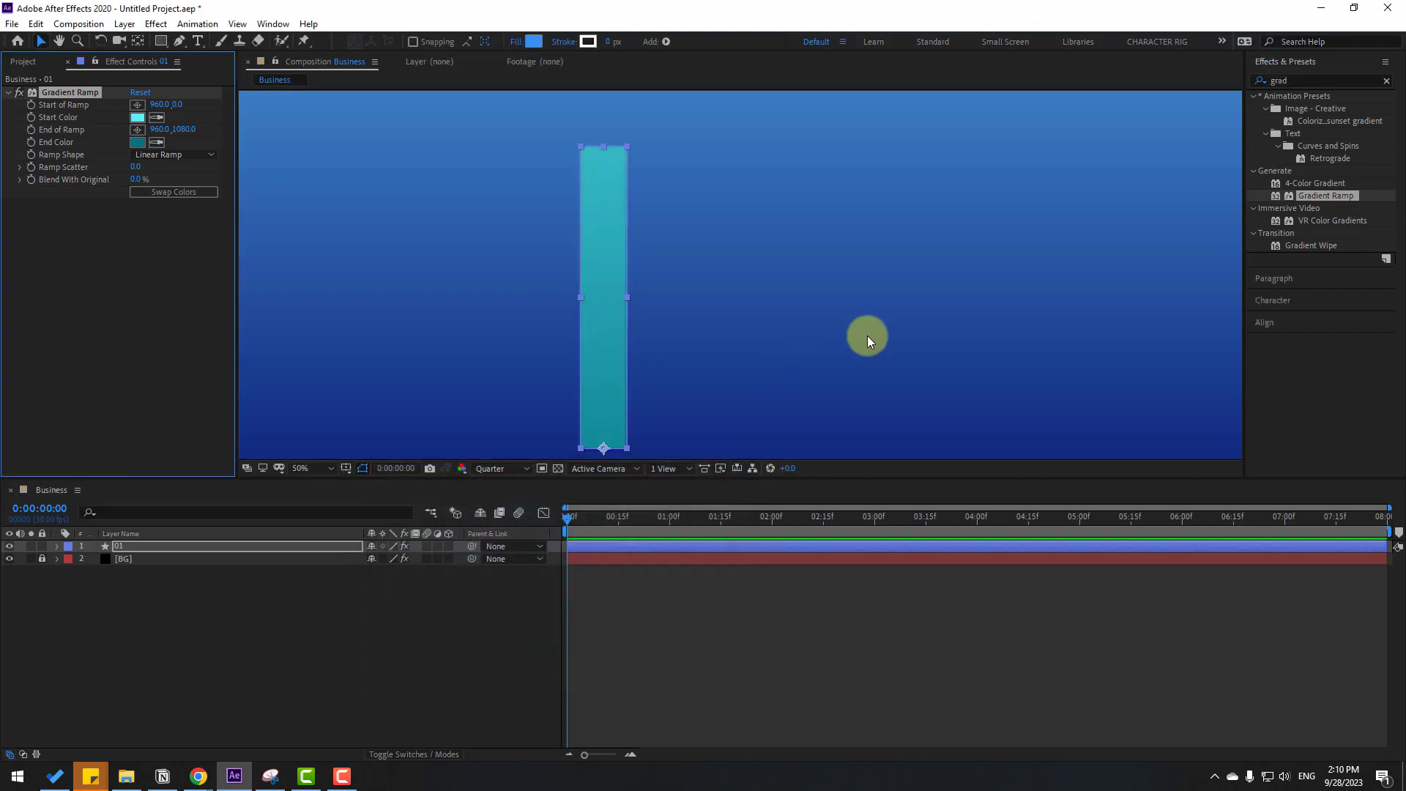
# Step: Apply the Stylize Glow effect to layer 01 with a glow radius of 76 and a threshold of 57.6%
pyautogui.press(',')
pyautogui.click(1300, 82)
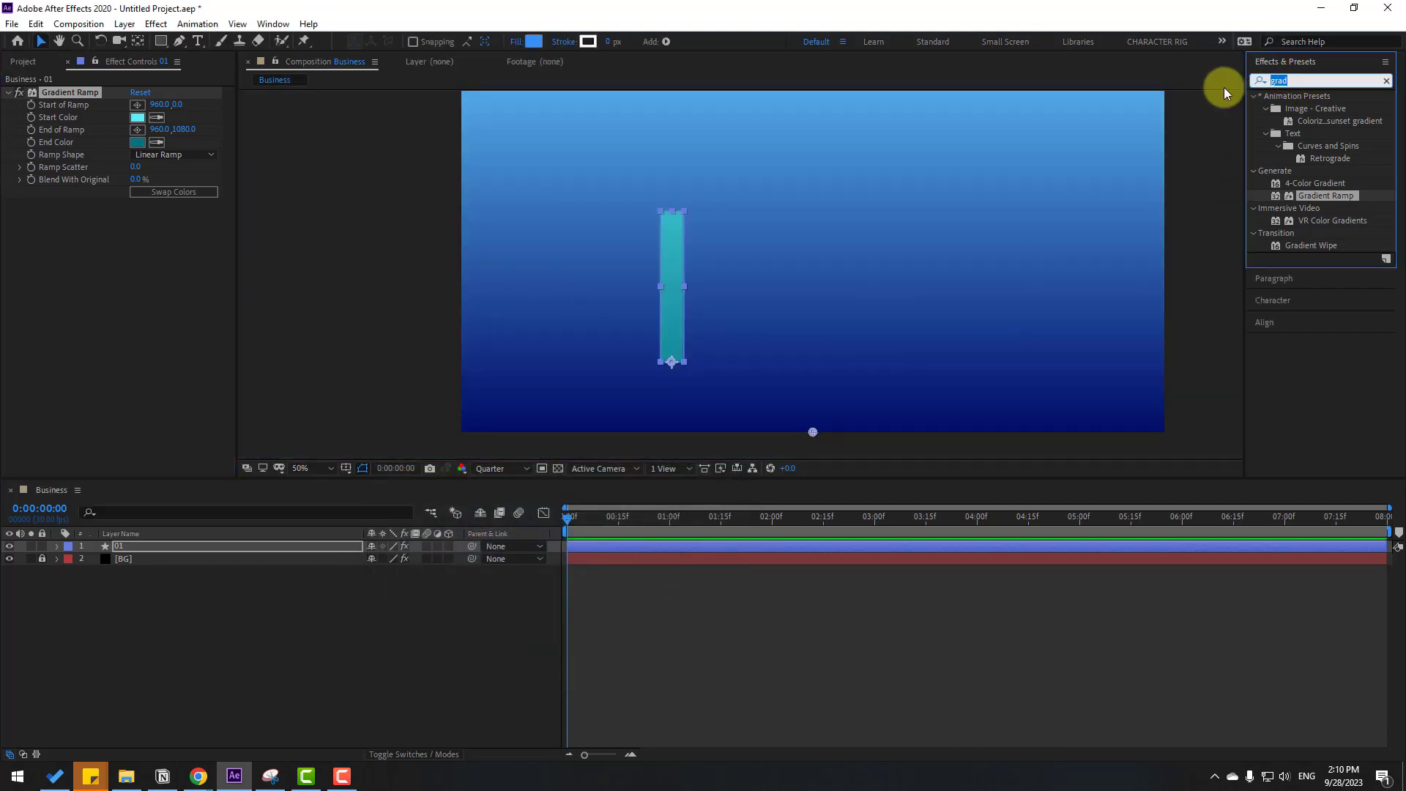
pyautogui.write('glow')
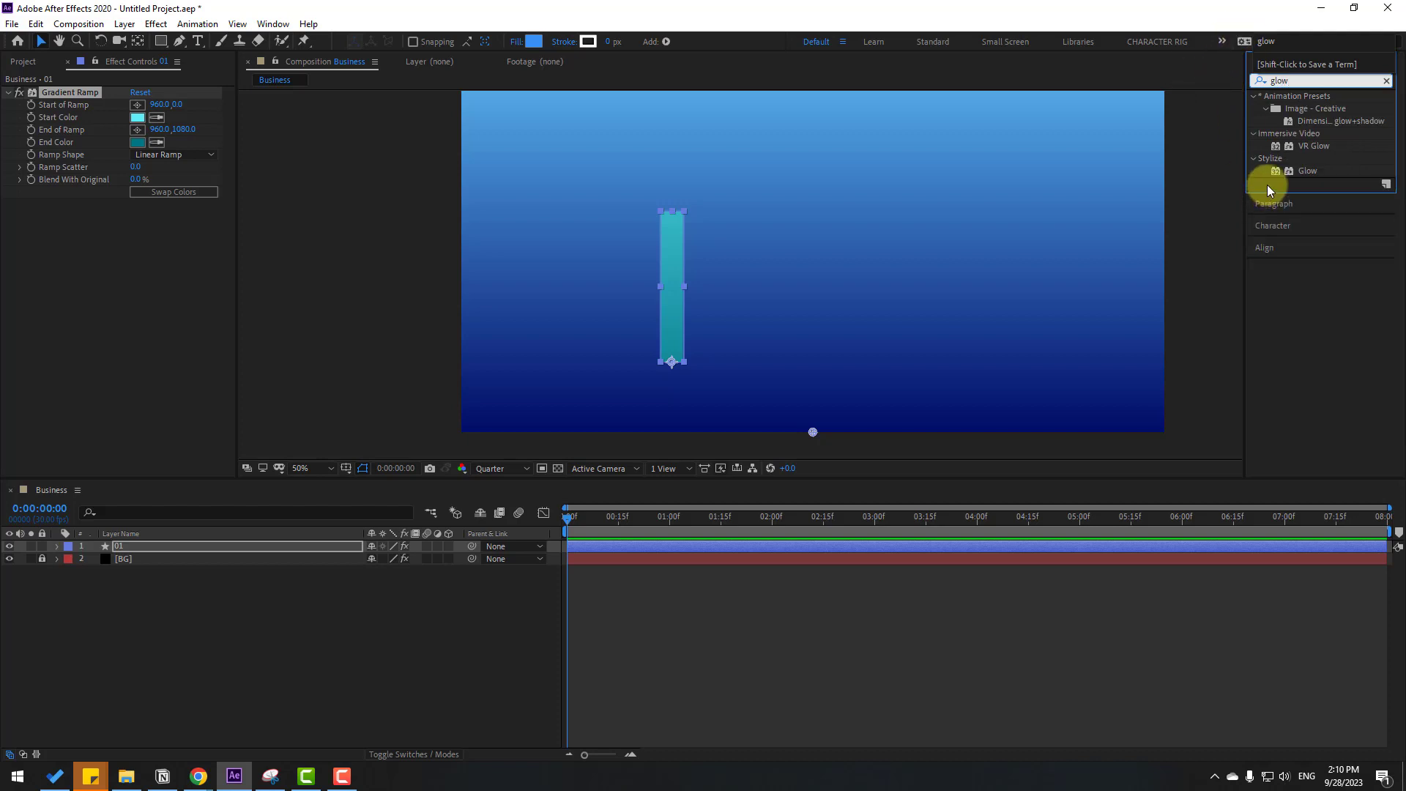
pyautogui.moveTo(1280, 172); pyautogui.dragTo(674, 256)
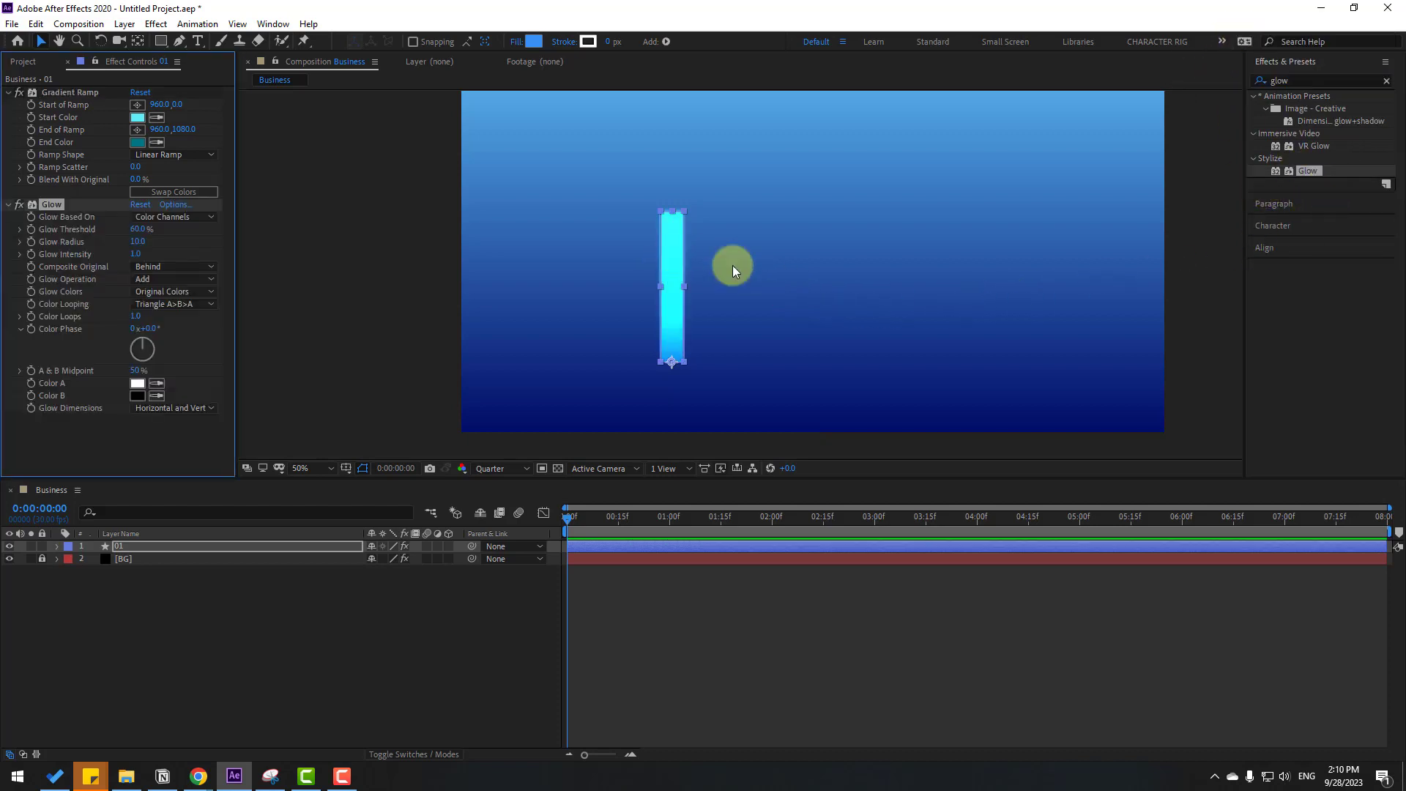
pyautogui.moveTo(135, 244)
pyautogui.mouseDown()
pyautogui.moveTo(175, 233)
pyautogui.moveTo(125, 226)
pyautogui.mouseUp()
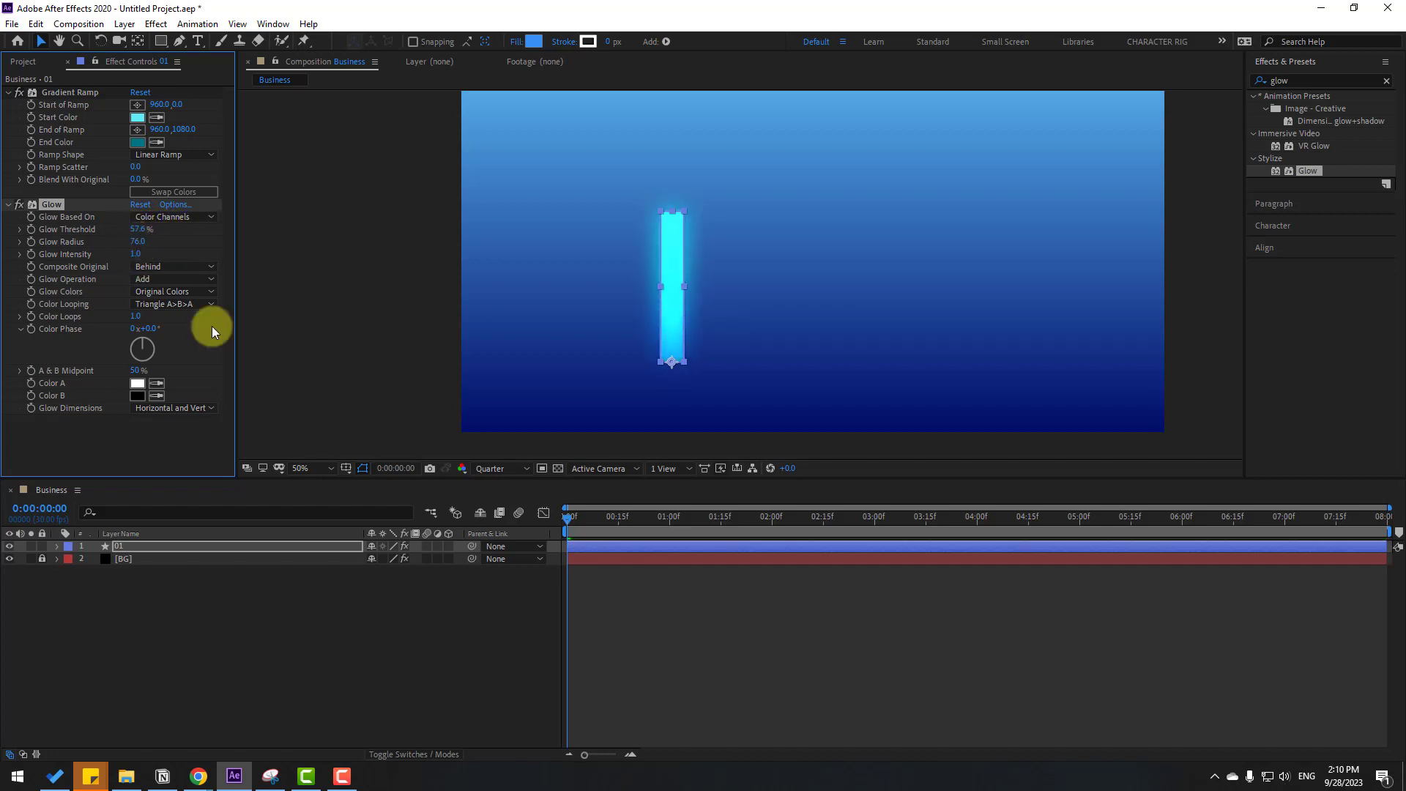
pyautogui.click(361, 670)
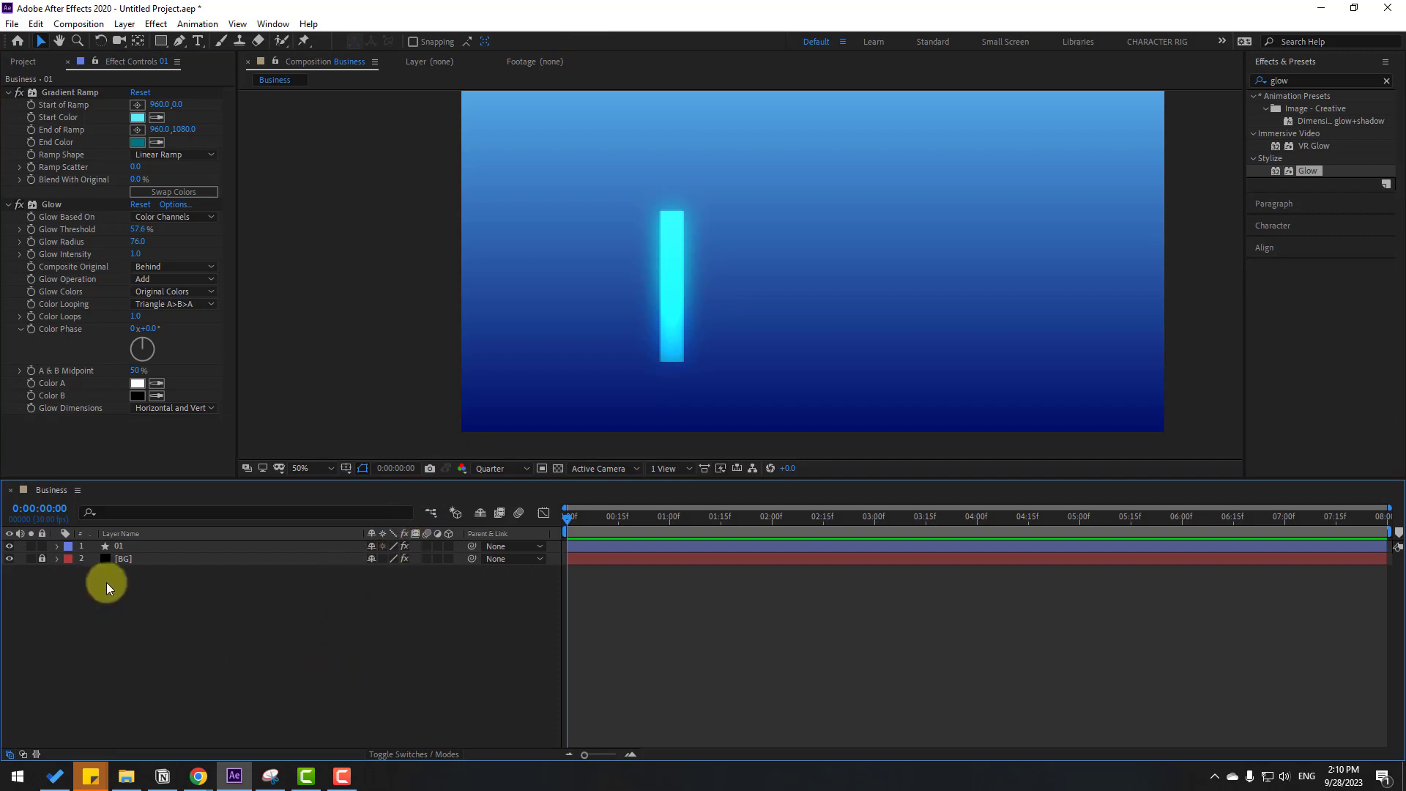
# Step: Move the glowing bar 01 to the left edge of the composition and slightly higher
pyautogui.click(118, 545)
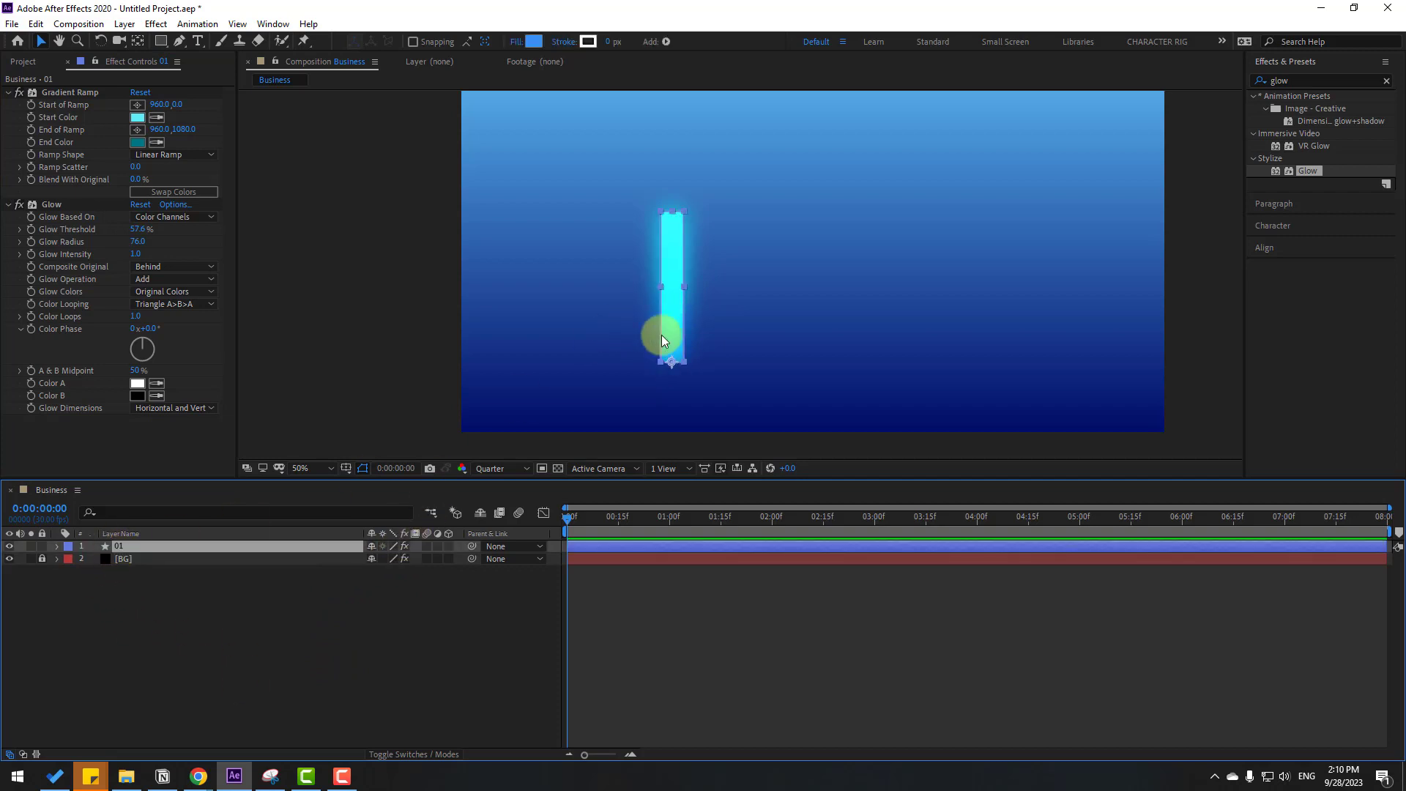
pyautogui.moveTo(661, 335); pyautogui.dragTo(469, 314)
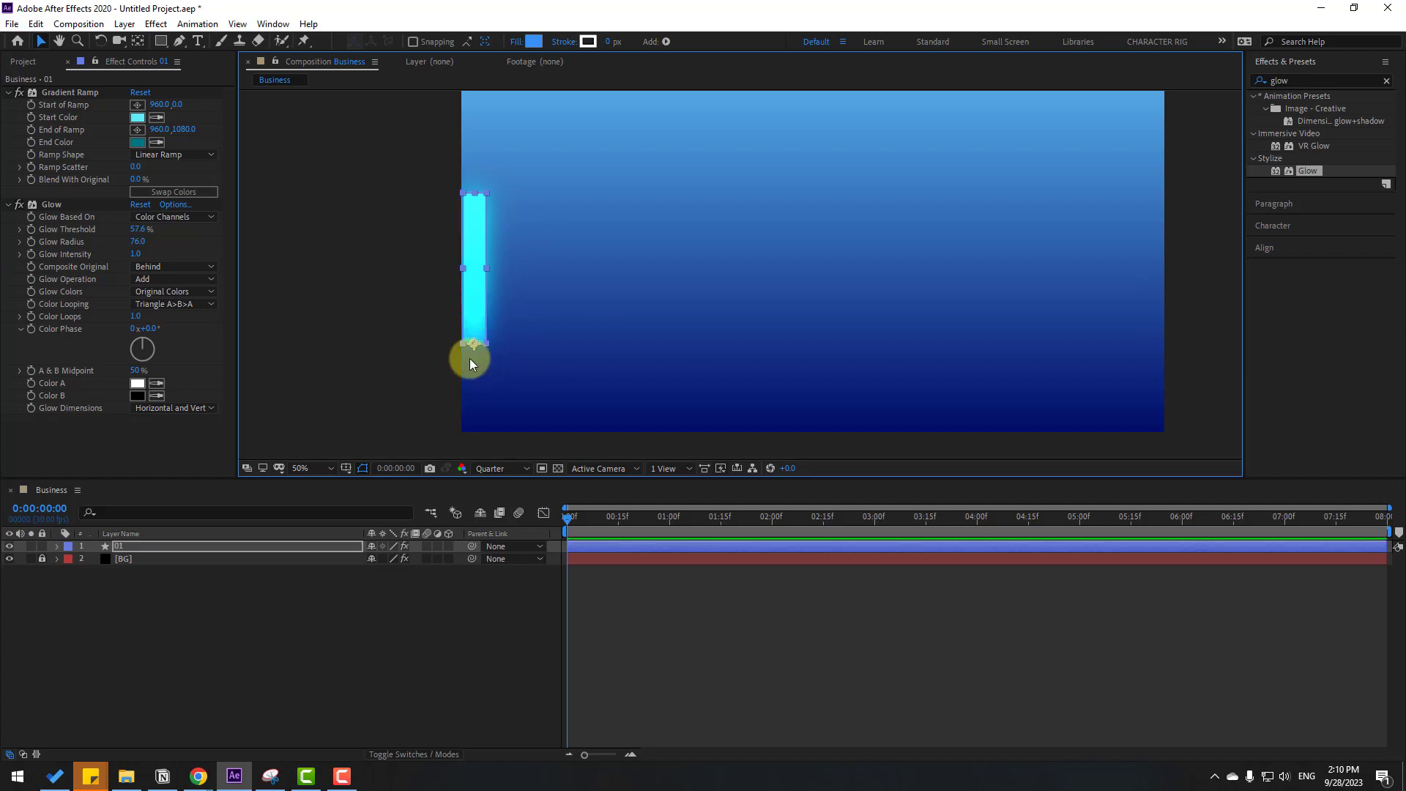
pyautogui.click(130, 641)
# Step: Duplicate layer 01 and place the copy just right of the original bar with a small gap
pyautogui.click(117, 548)
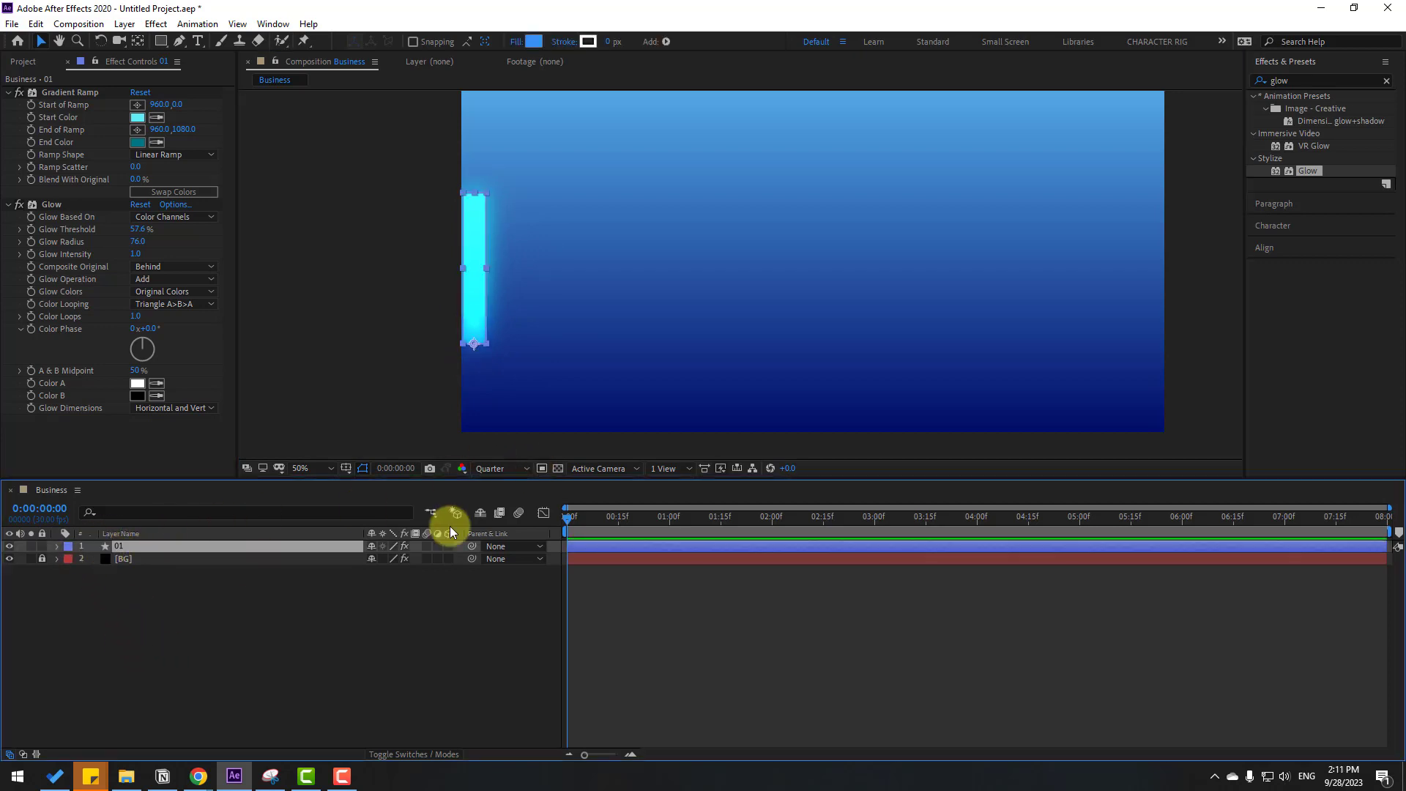
pyautogui.hotkey('ctrl', 'd')
pyautogui.moveTo(479, 292); pyautogui.dragTo(504, 297)
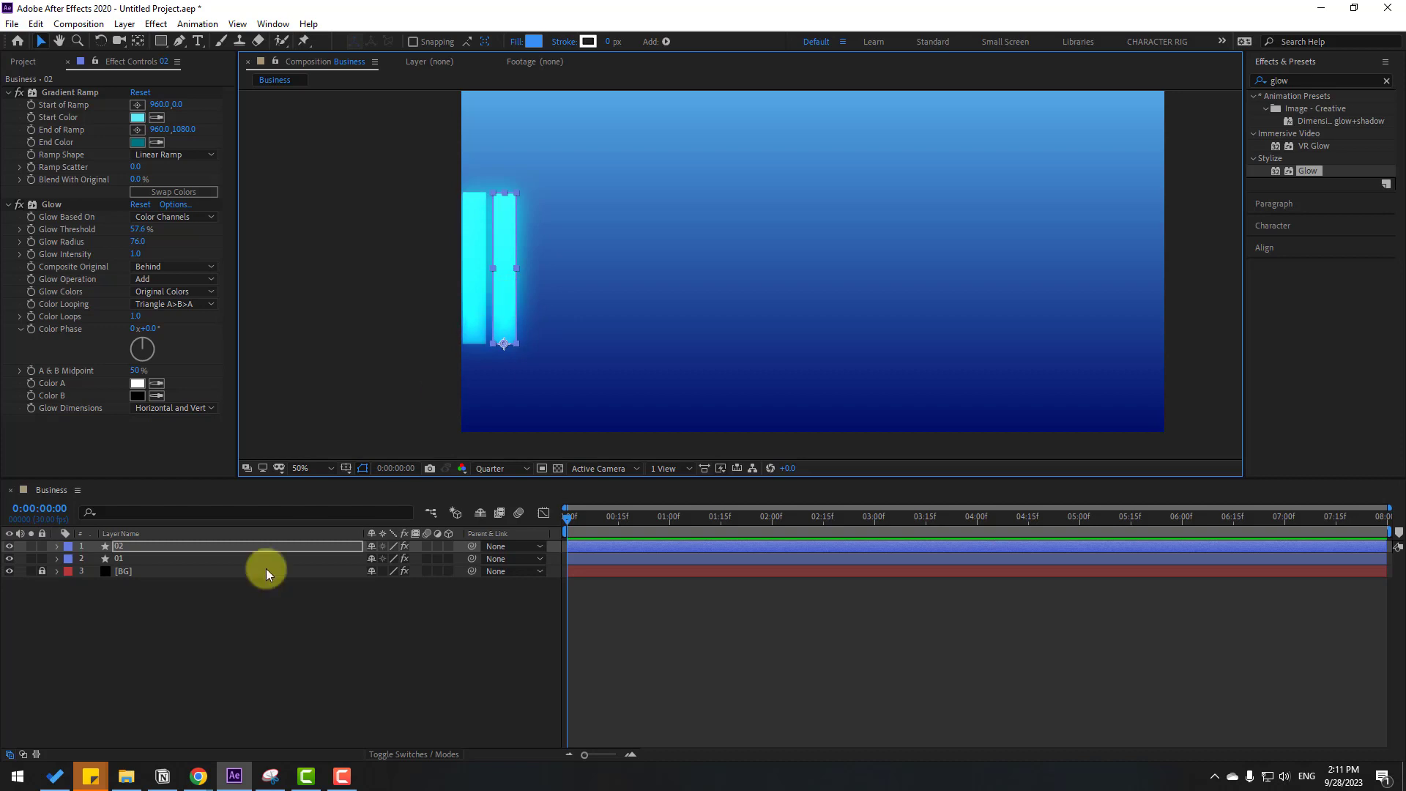
# Step: Duplicate the second bar and place the copy to its right with the same small gap
pyautogui.click(148, 545)
pyautogui.hotkey('ctrl', 'd')
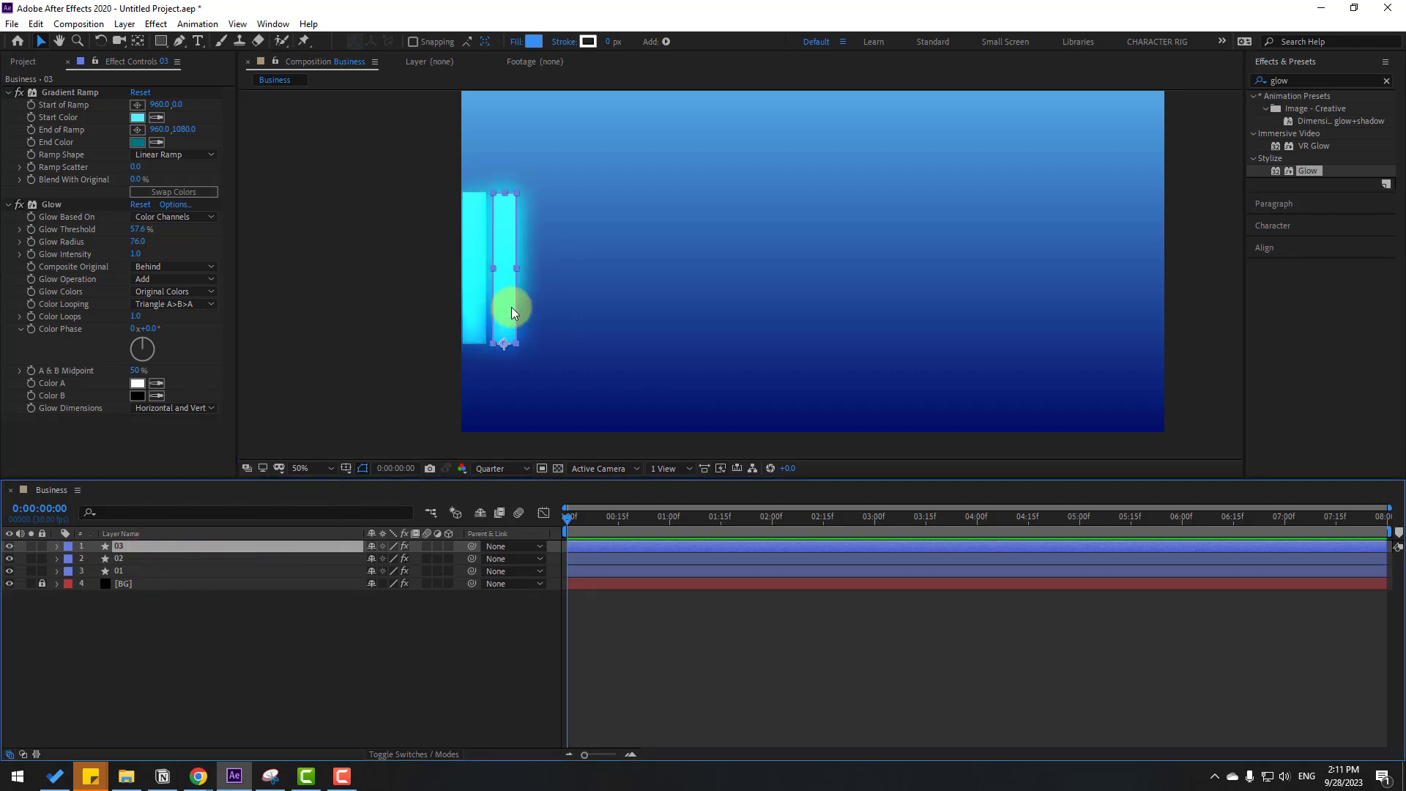
pyautogui.moveTo(512, 309); pyautogui.dragTo(534, 322)
pyautogui.click(147, 692)
# Step: Duplicate bars 01 to 03 together, stack the copies above the originals, and place them evenly spaced right of the third bar
pyautogui.click(121, 570)
pyautogui.keyDown('shift'); pyautogui.click(126, 547); pyautogui.keyUp('shift')
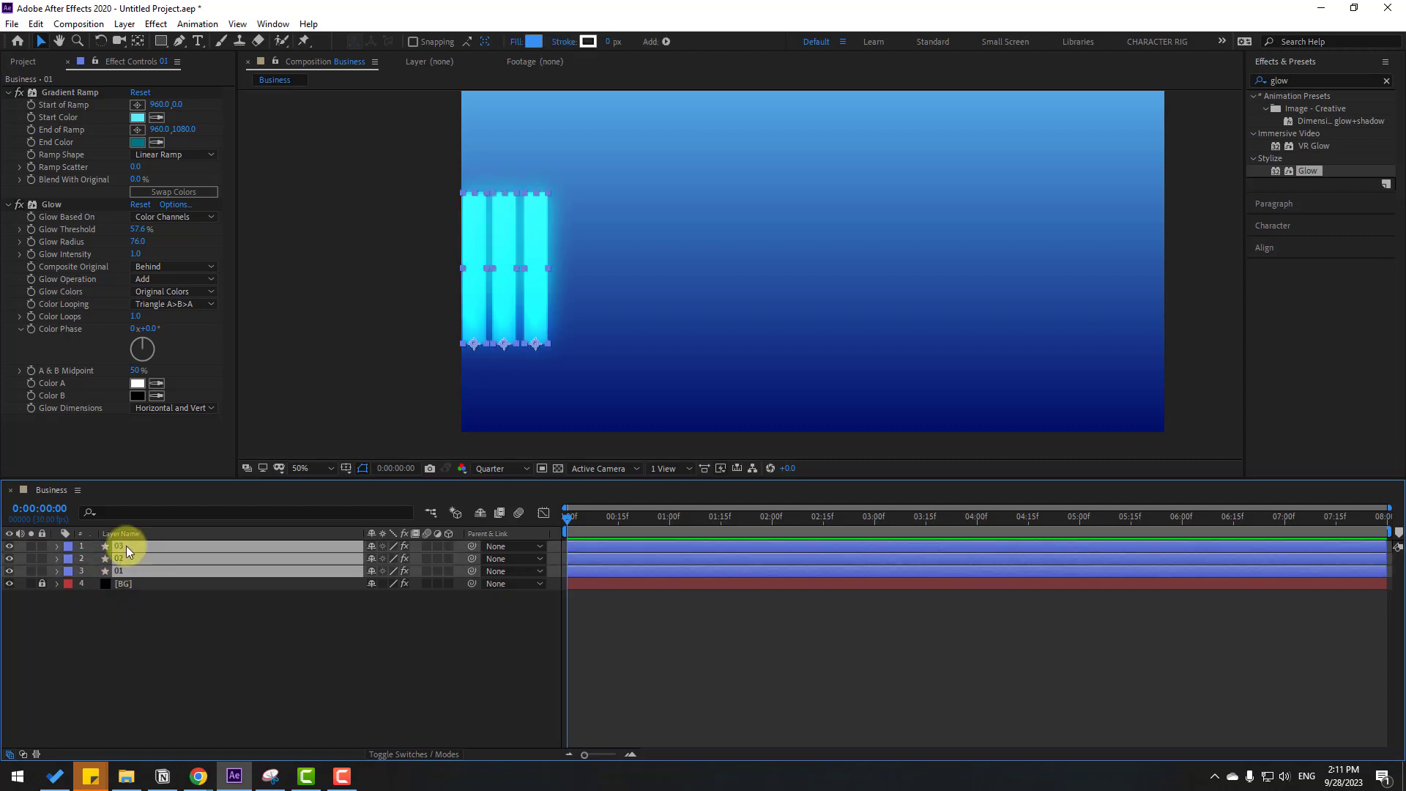
pyautogui.hotkey('ctrl', 'd')
pyautogui.moveTo(120, 569); pyautogui.dragTo(130, 555)
pyautogui.moveTo(542, 315); pyautogui.dragTo(633, 315)
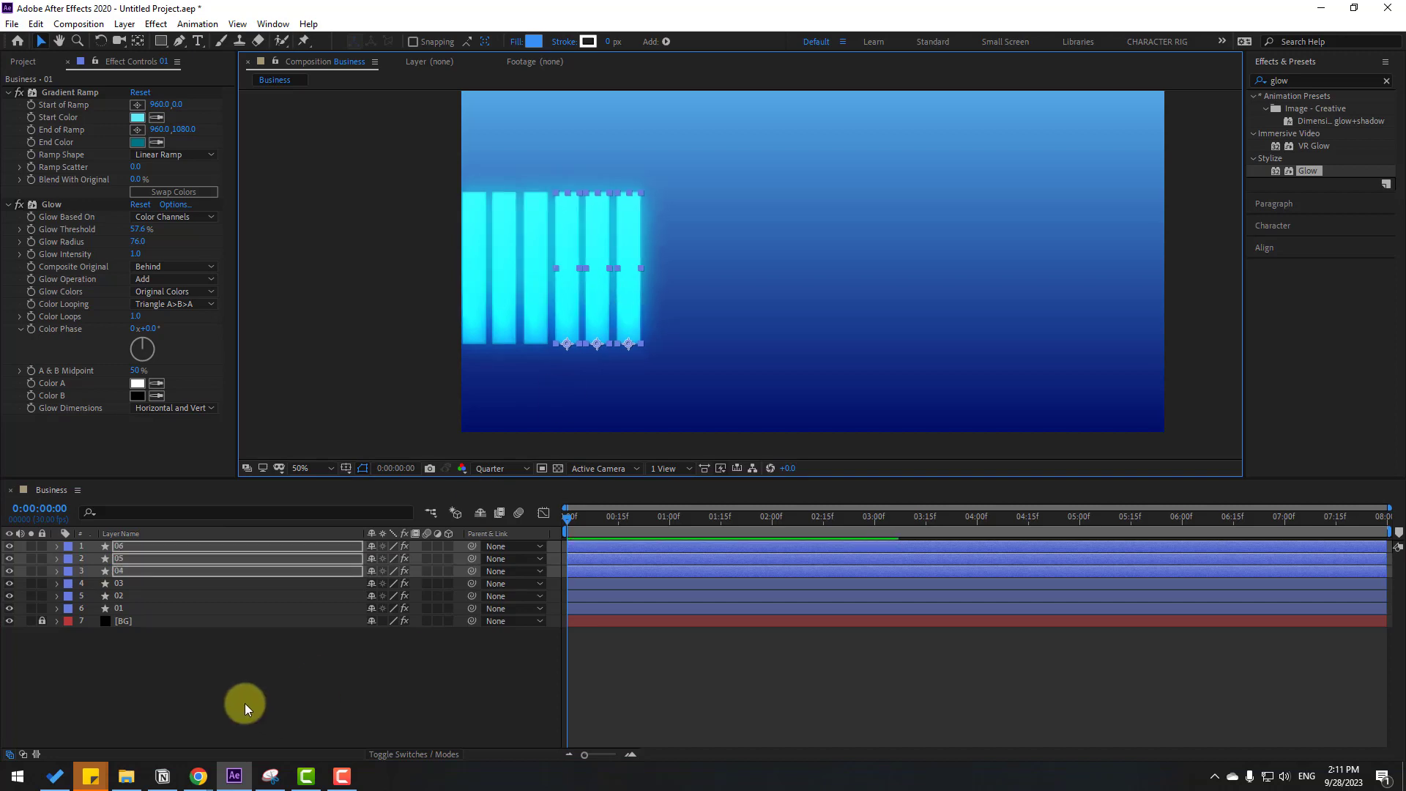
pyautogui.click(143, 635)
# Step: Duplicate bars 01 to 06 together, stack the copies above the originals, and place them evenly spaced right of the sixth bar
pyautogui.click(125, 611)
pyautogui.keyDown('shift'); pyautogui.click(118, 547); pyautogui.keyUp('shift')
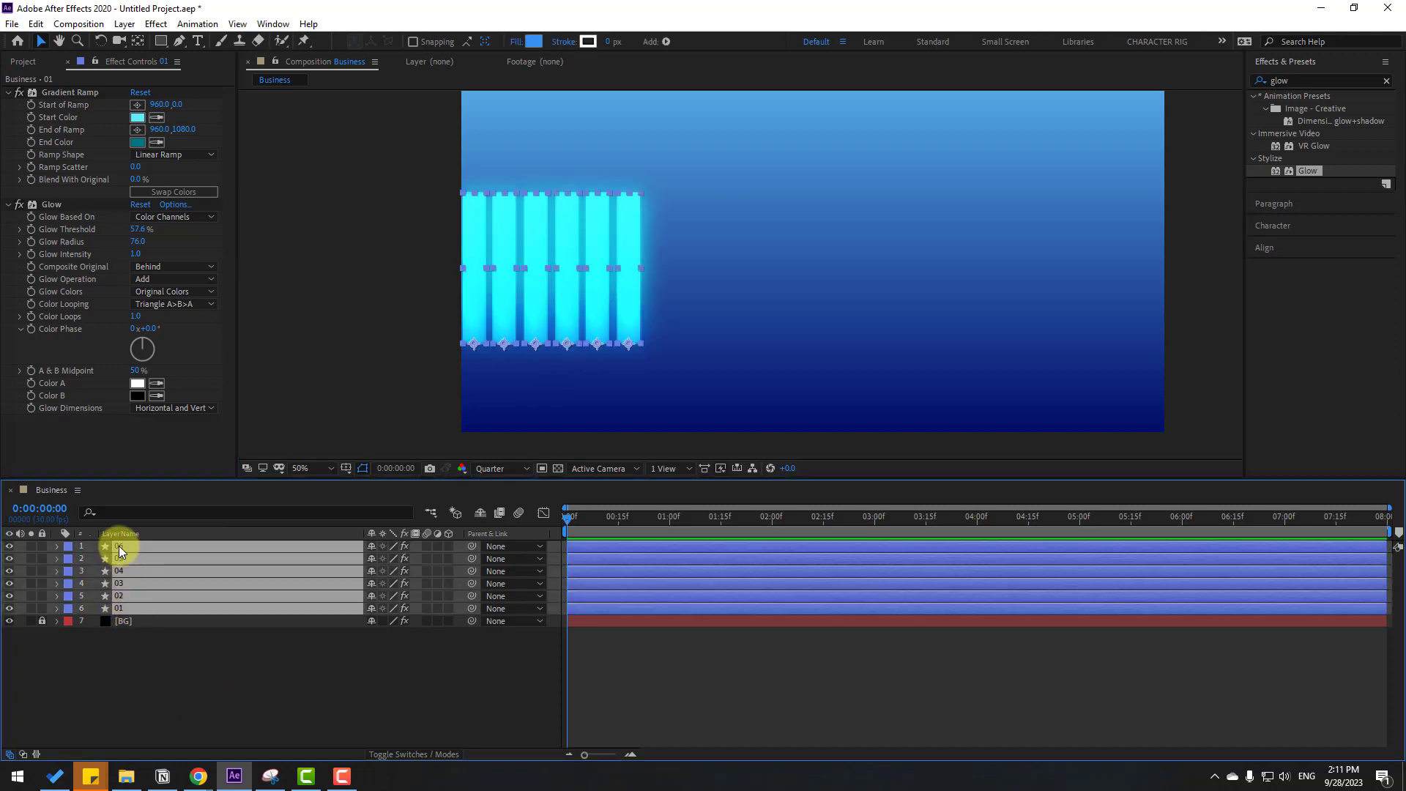
pyautogui.hotkey('ctrl', 'd')
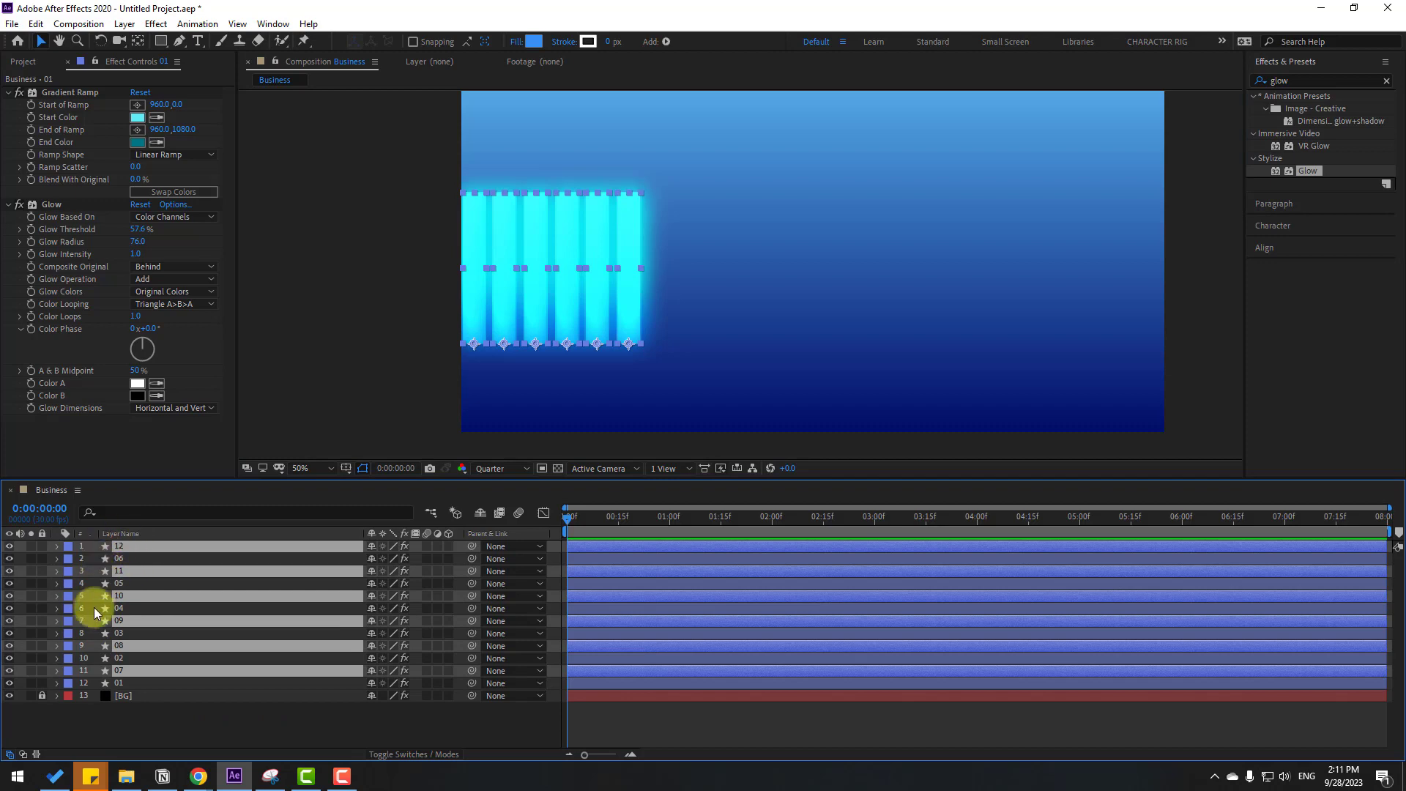
pyautogui.moveTo(115, 571); pyautogui.dragTo(128, 559)
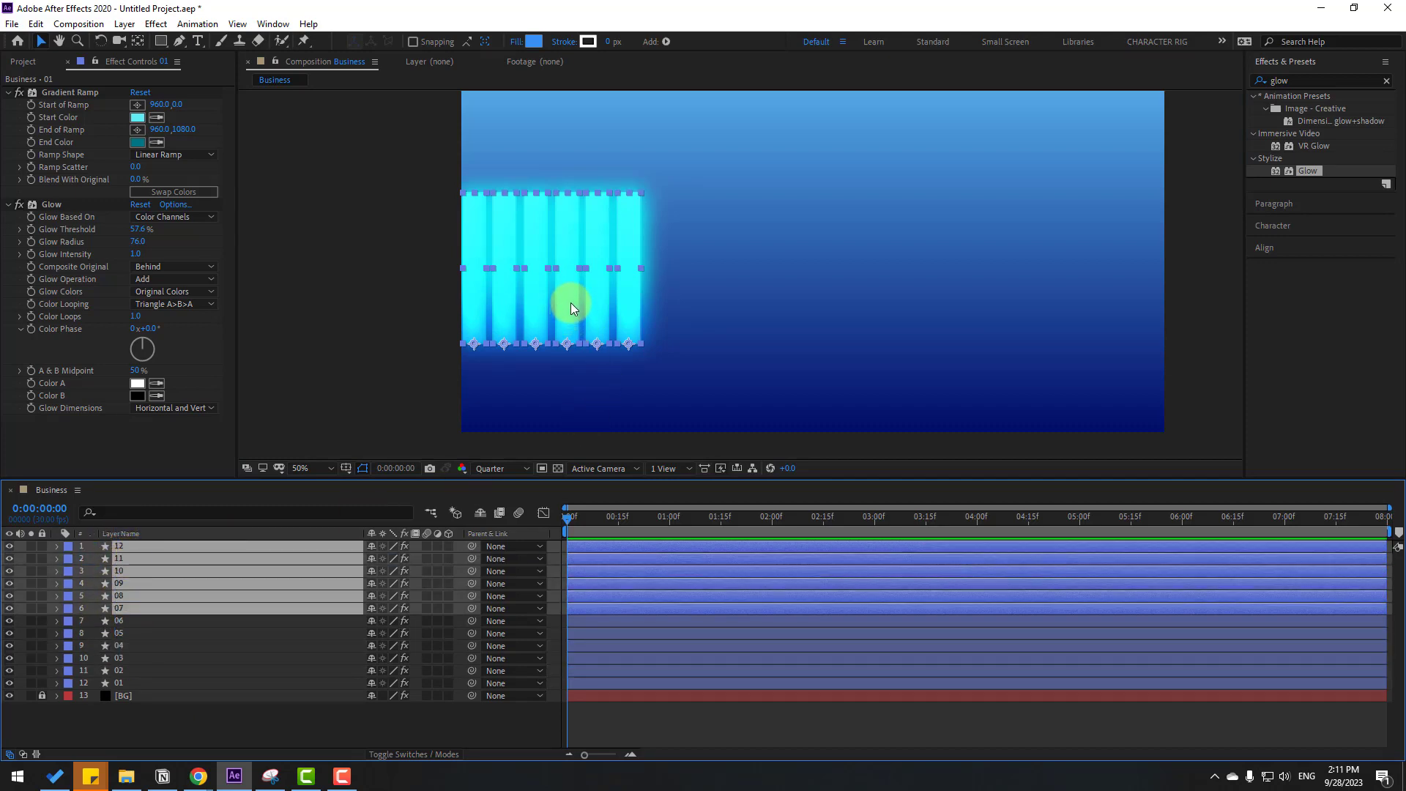
pyautogui.moveTo(570, 302); pyautogui.dragTo(756, 304)
pyautogui.click(218, 620)
# Step: Duplicate bars 01 to 12 together, stack the copies above the originals, and place them evenly spaced right of the twelfth bar
pyautogui.click(126, 683)
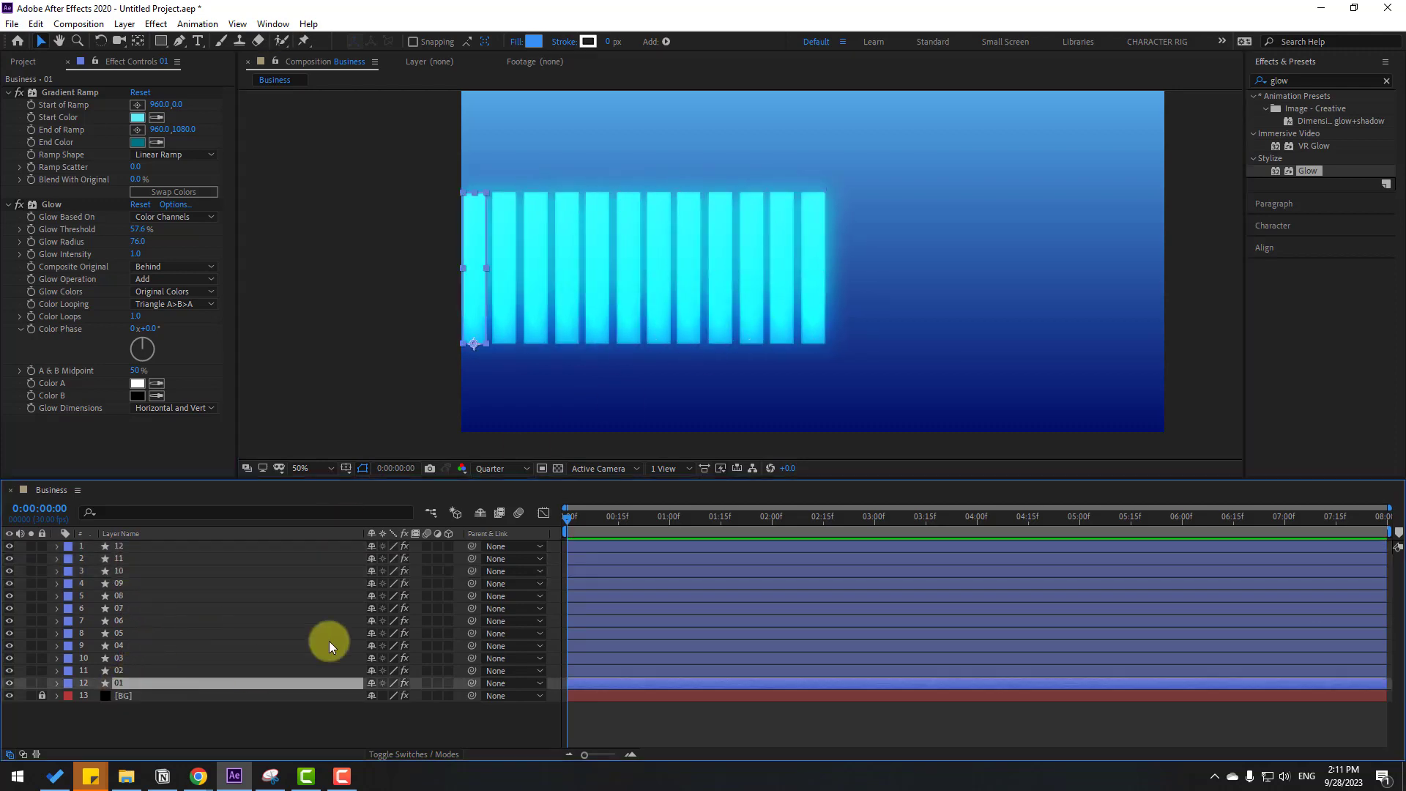
pyautogui.keyDown('shift'); pyautogui.click(148, 546); pyautogui.keyUp('shift')
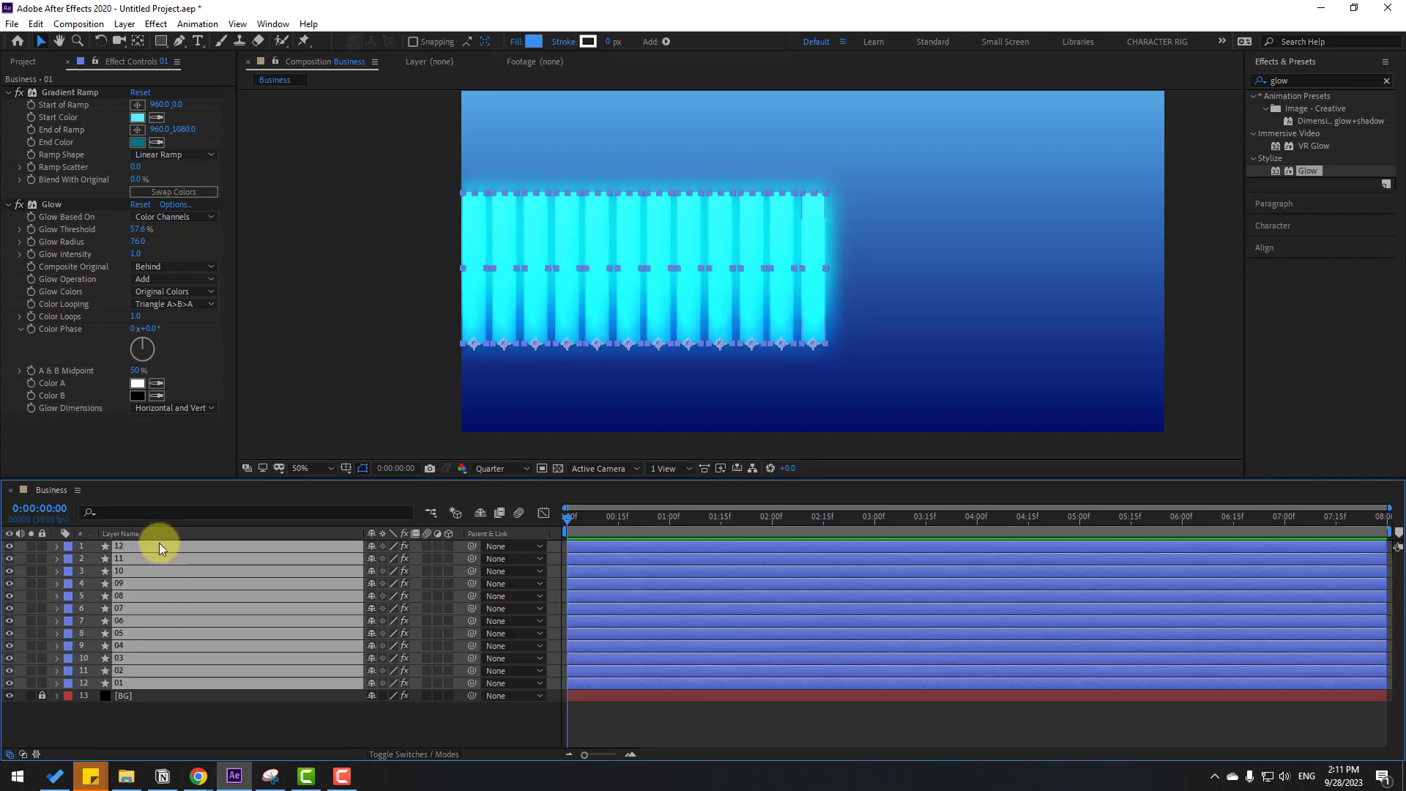
pyautogui.hotkey('ctrl', 'd')
pyautogui.moveTo(116, 572); pyautogui.dragTo(130, 555)
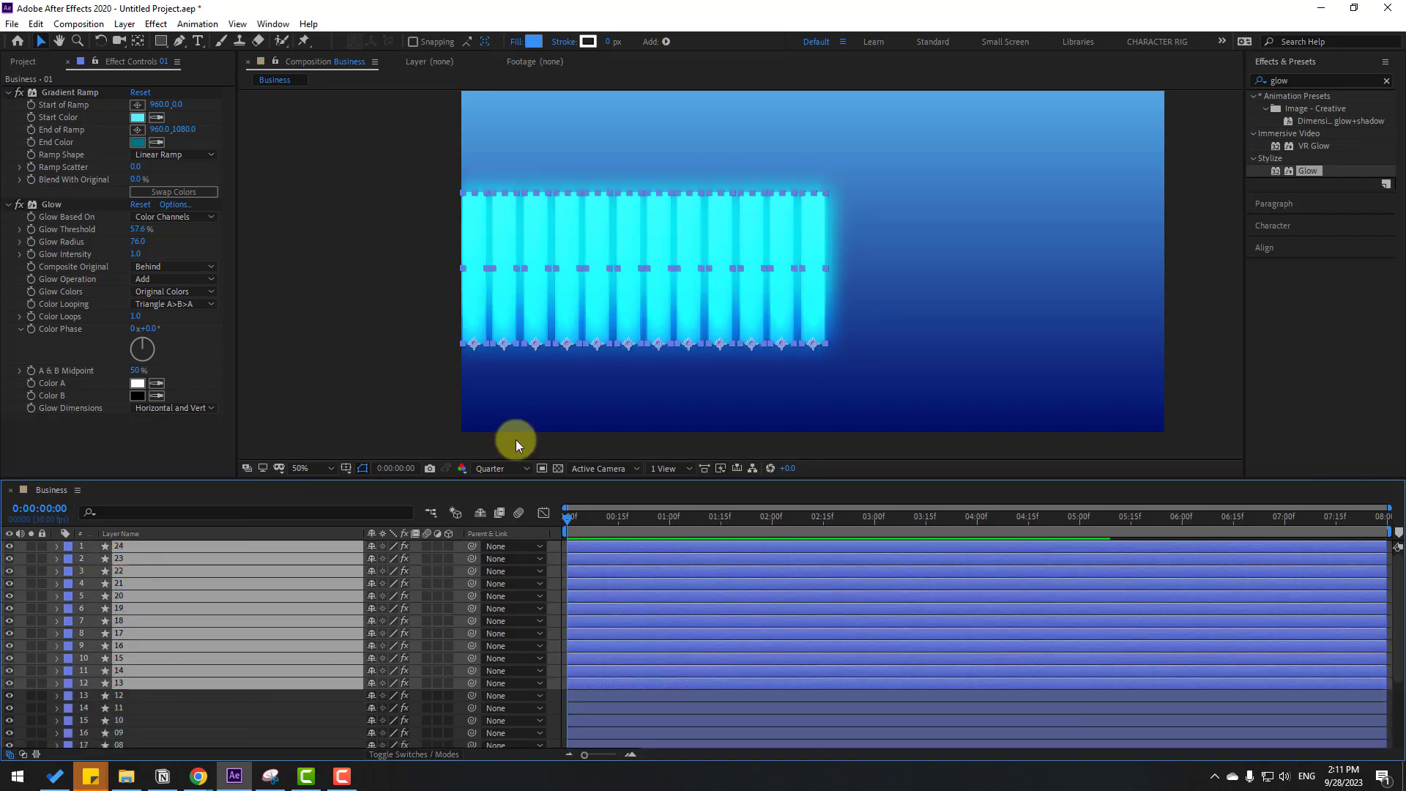
pyautogui.moveTo(592, 315); pyautogui.dragTo(963, 316)
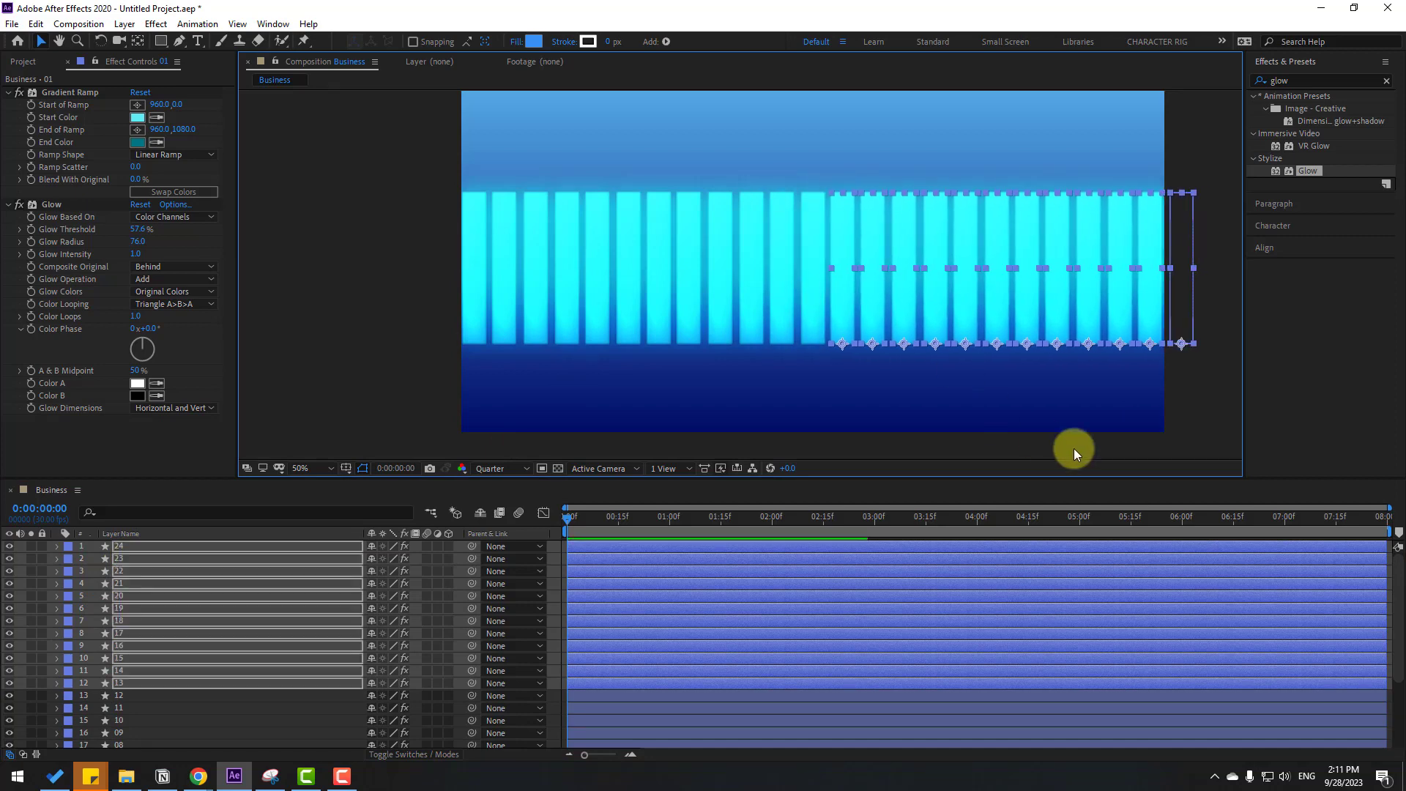
# Step: Delete bar 24 beyond the composition's right edge and nudge all remaining bars slightly right to centre the row
pyautogui.click(1185, 365)
pyautogui.click(1179, 309)
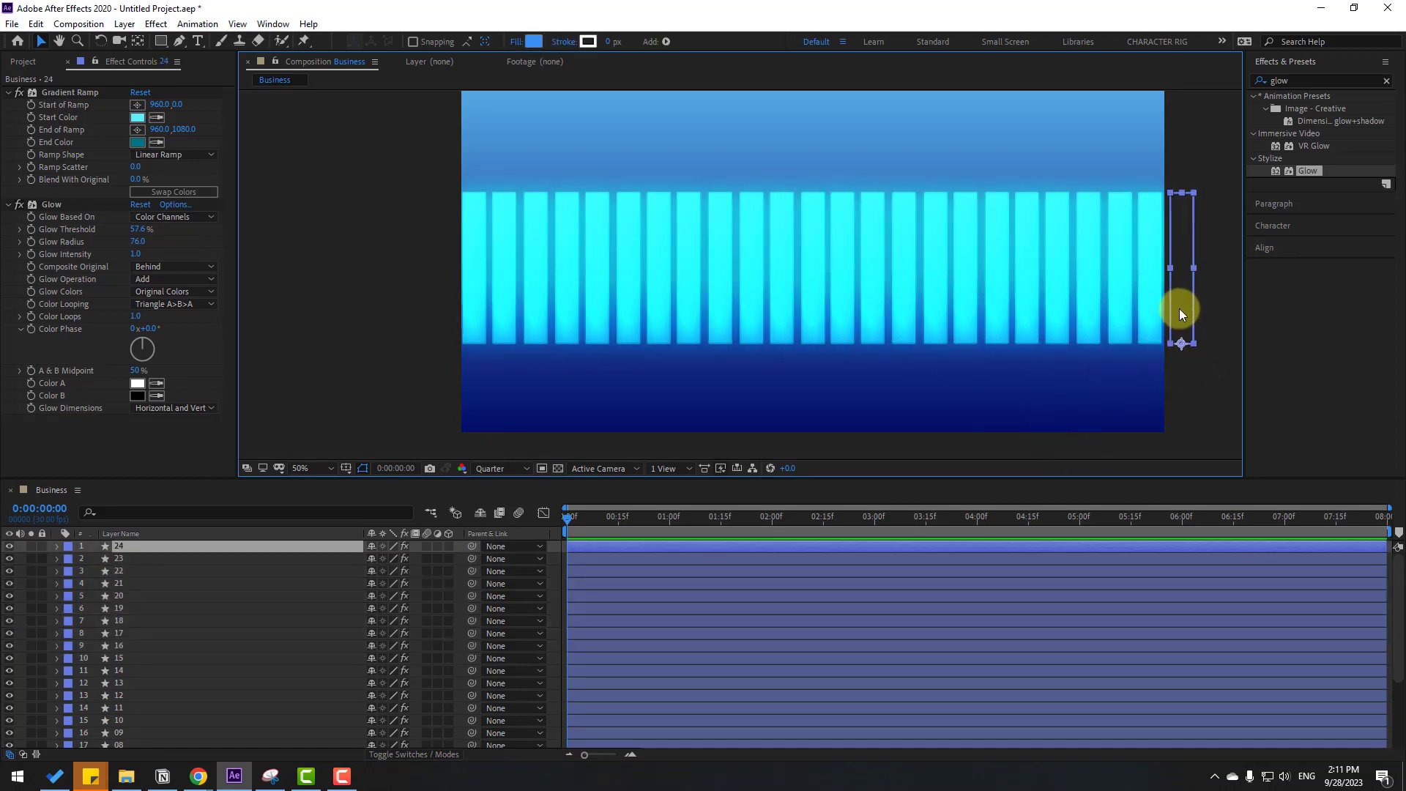
pyautogui.press('Delete')
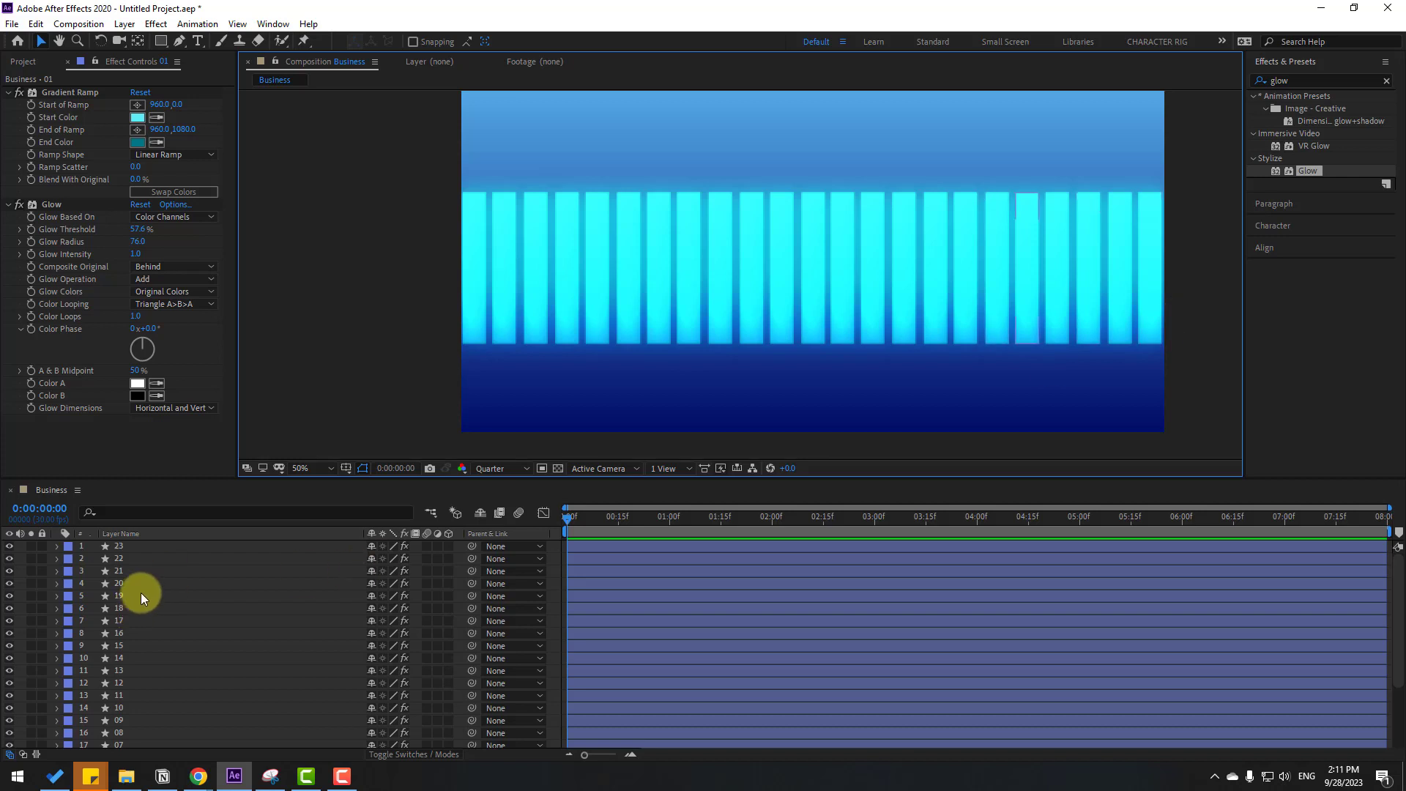
pyautogui.hotkey('ctrl', 'a')
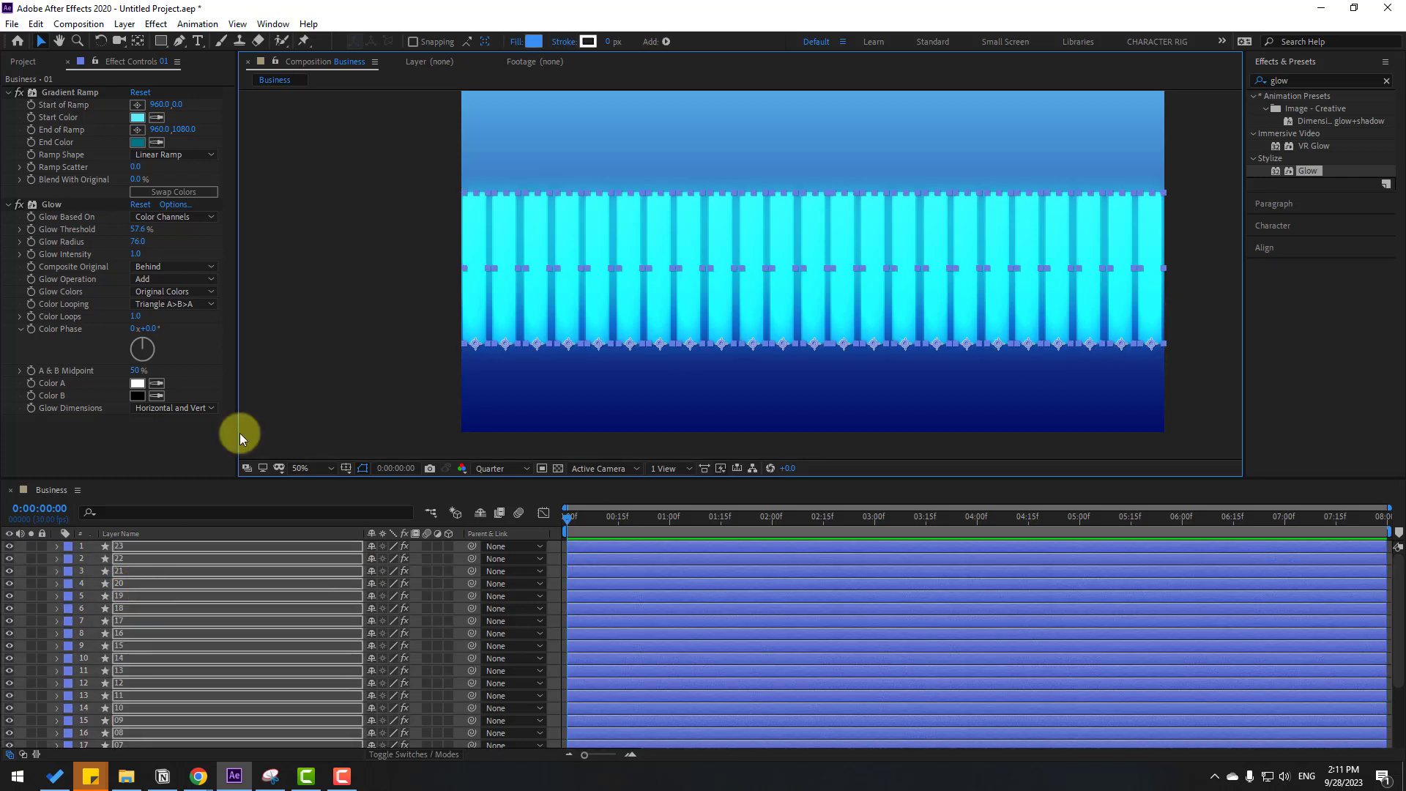
pyautogui.click(358, 341)
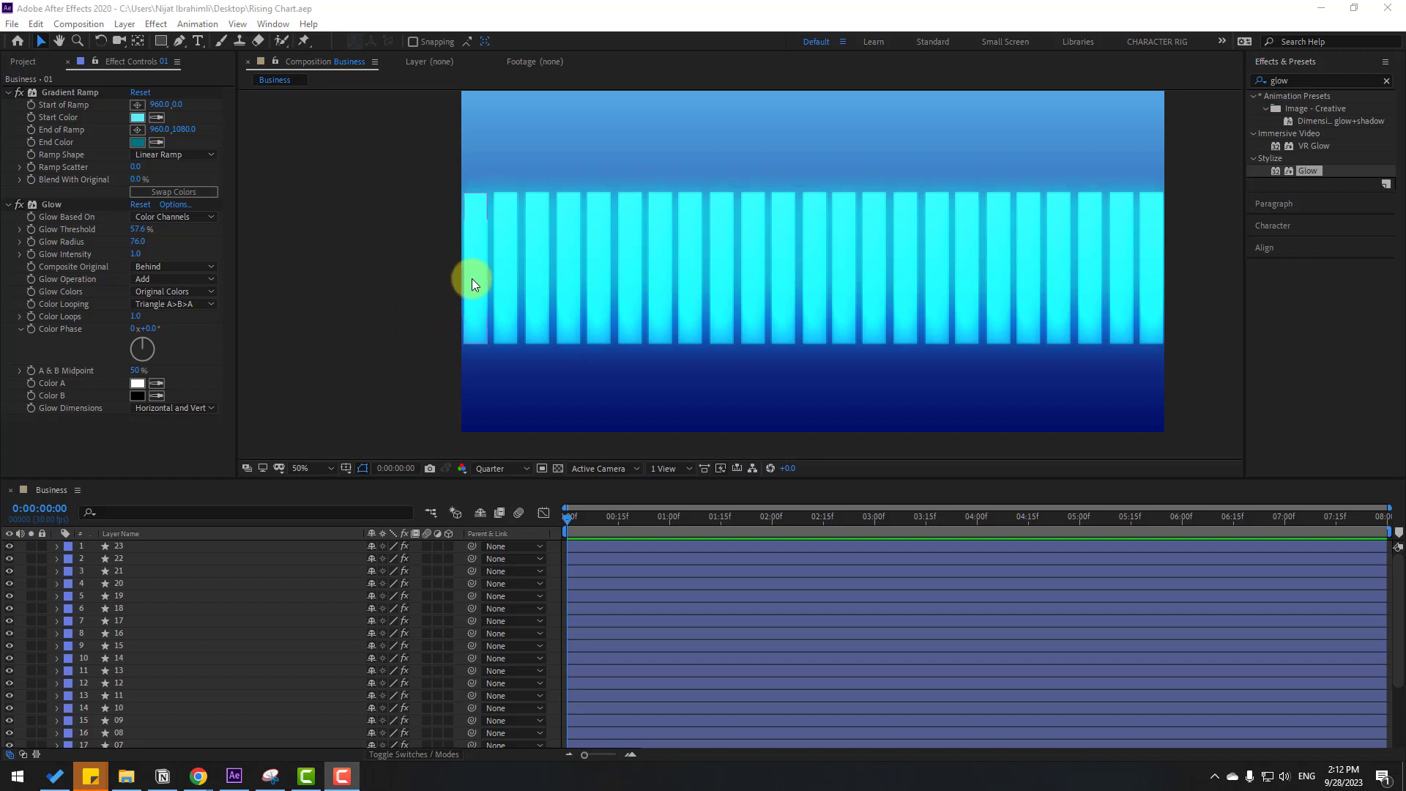
# Step: Unlink bar 01's Scale proportions and set a keyframe at 0:00:00:00 with the vertical scale at 70%
pyautogui.click(471, 278)
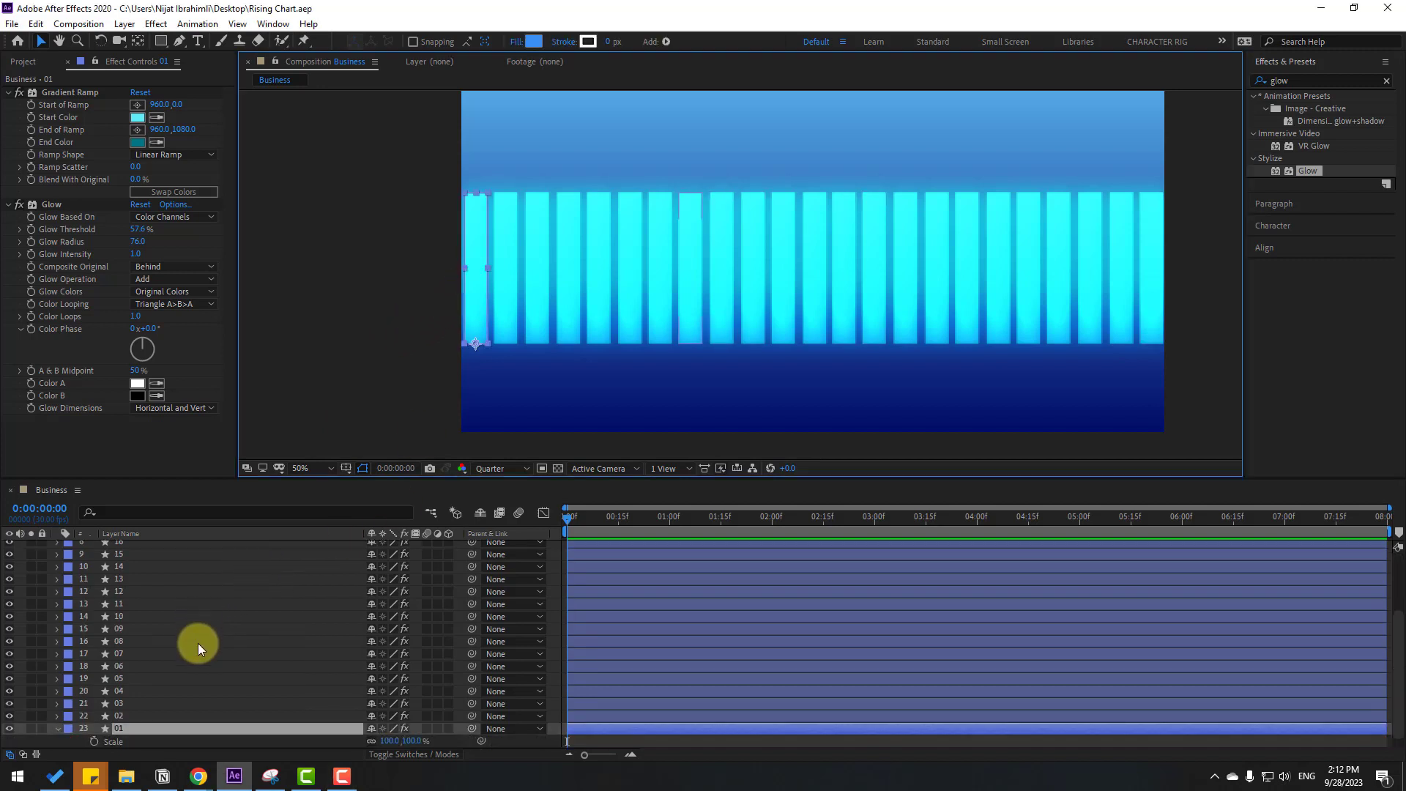
pyautogui.press('s')
pyautogui.click(371, 728)
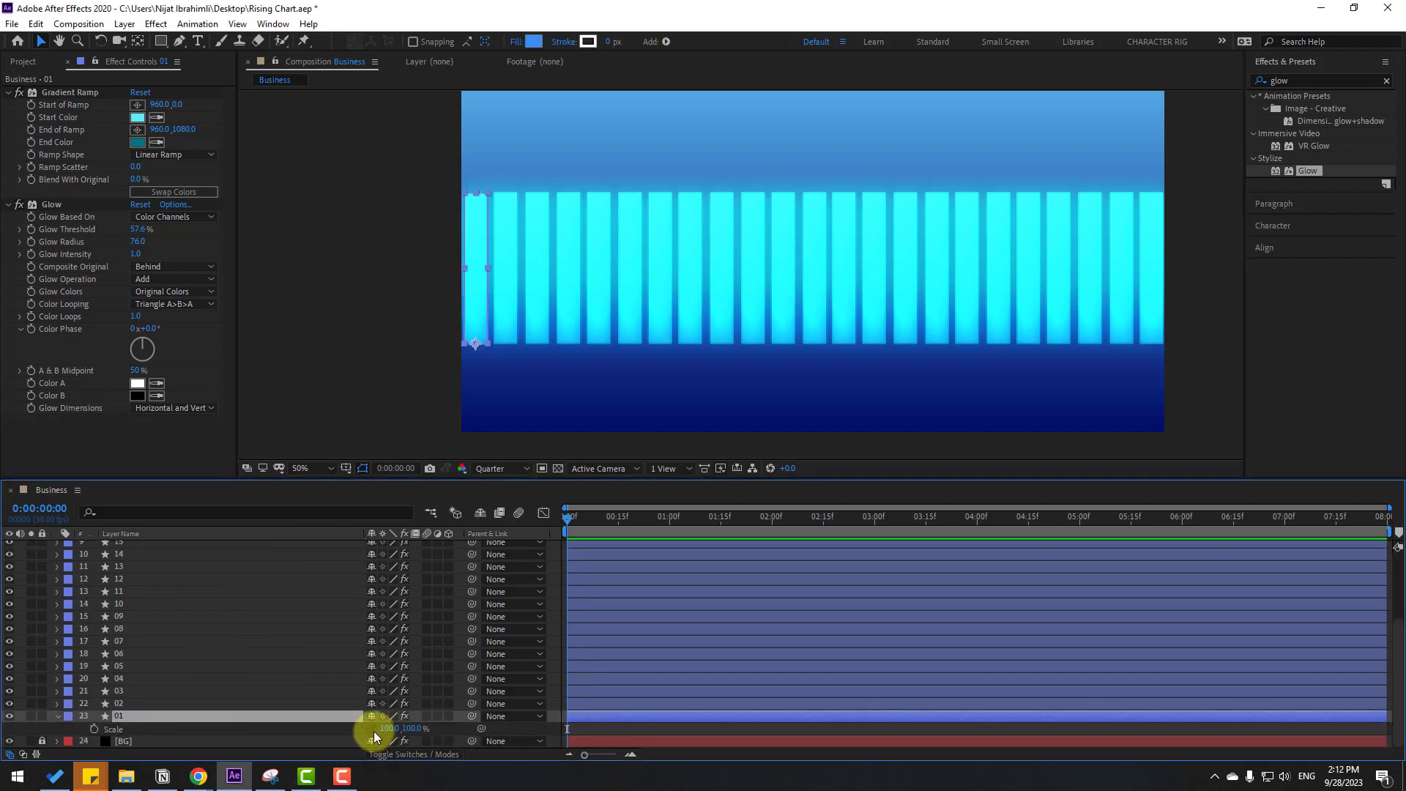
pyautogui.click(94, 729)
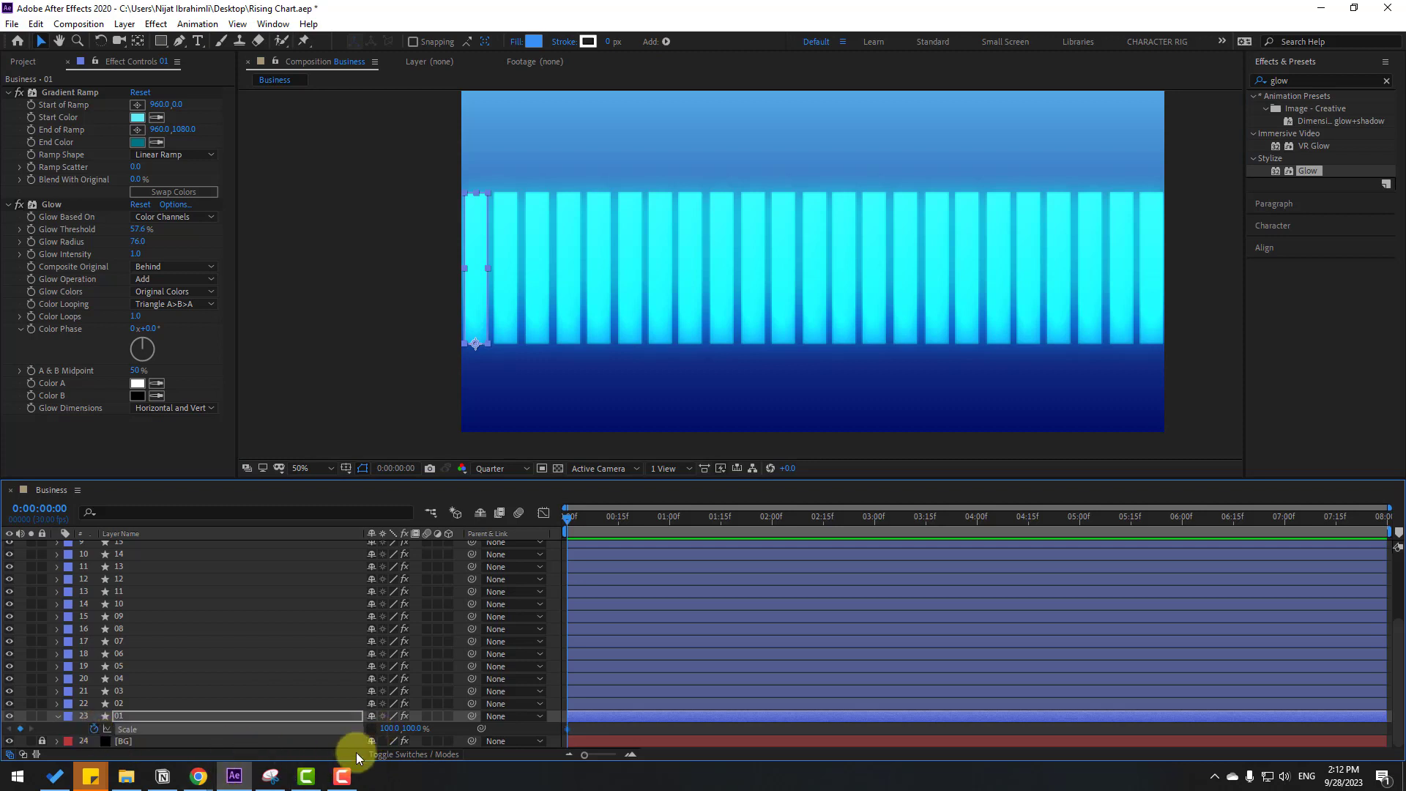
pyautogui.moveTo(408, 730); pyautogui.dragTo(387, 727)
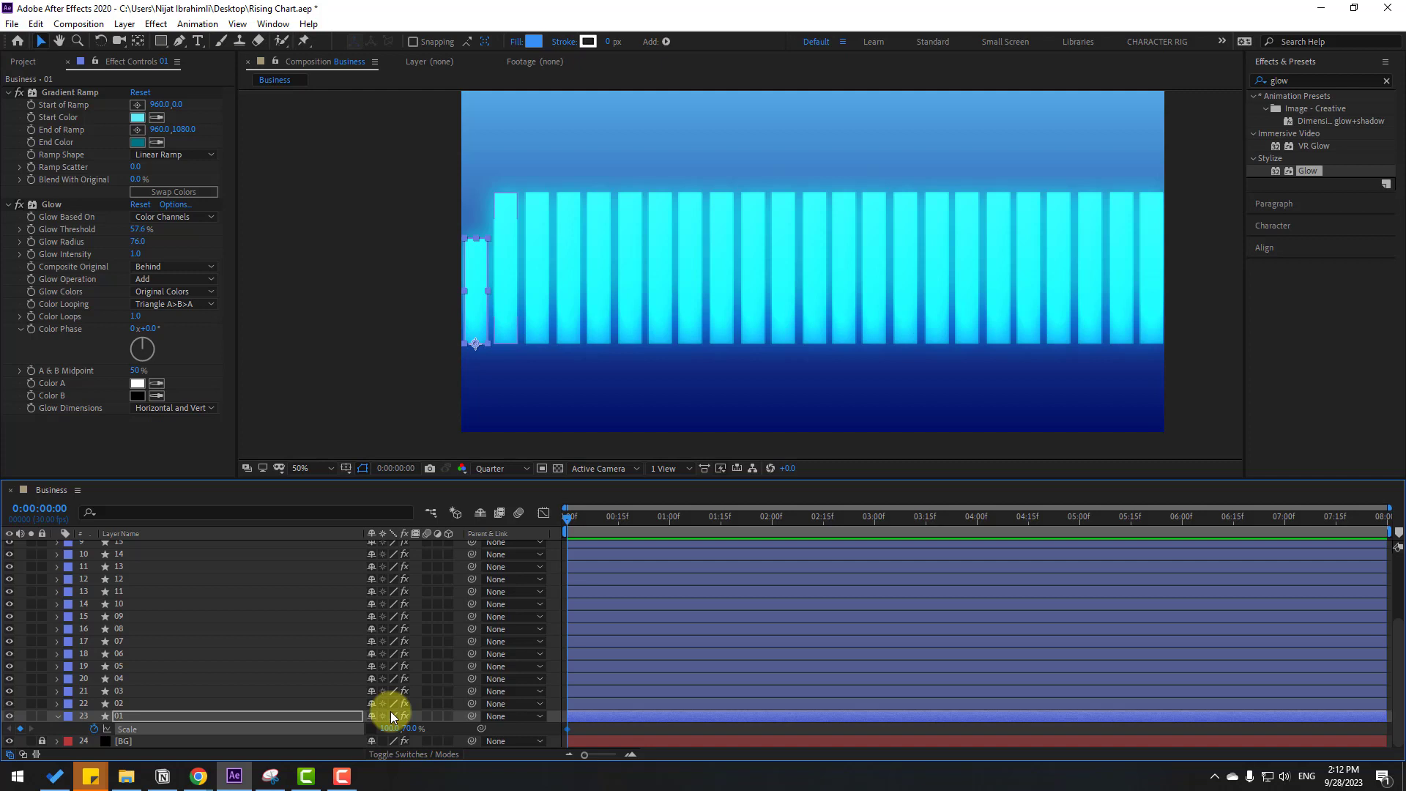
# Step: Key varying vertical scale values on bar 01 every 10 frames up to 0:00:01:20, ending at 72%
pyautogui.press('space')
pyautogui.moveTo(410, 734); pyautogui.dragTo(429, 733)
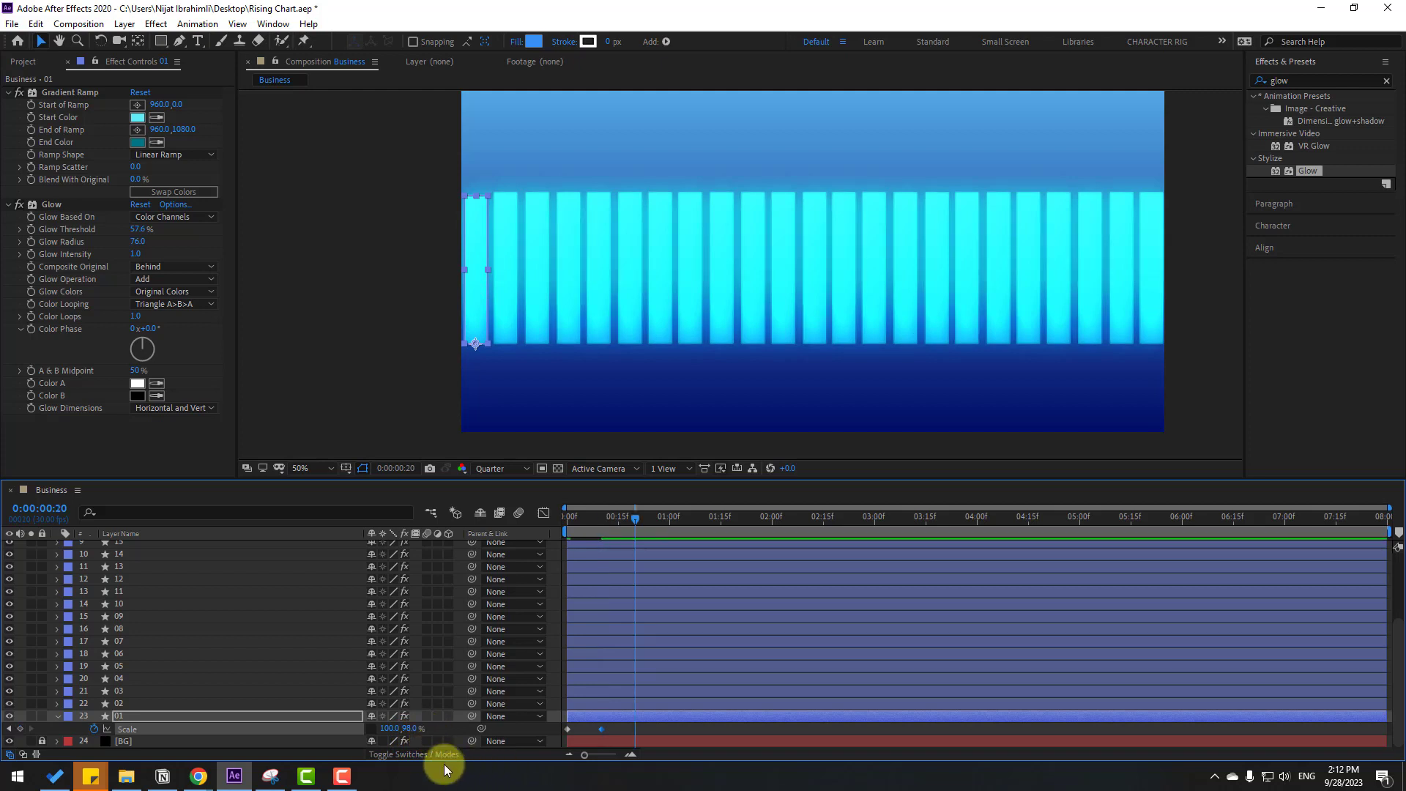
pyautogui.click(411, 730)
pyautogui.moveTo(410, 731)
pyautogui.mouseDown()
pyautogui.moveTo(380, 729)
pyautogui.moveTo(425, 730)
pyautogui.moveTo(380, 728)
pyautogui.moveTo(427, 730)
pyautogui.mouseUp()
pyautogui.hotkey('shift', 'pagedown')
pyautogui.hotkey('shift', 'pagedown')
pyautogui.hotkey('shift', 'pagedown')
# Step: Apply Easy Ease to all of bar 01's Scale keyframes and preview the animation
pyautogui.moveTo(754, 726); pyautogui.dragTo(561, 735)
pyautogui.rightClick(568, 730)
pyautogui.moveTo(660, 719)
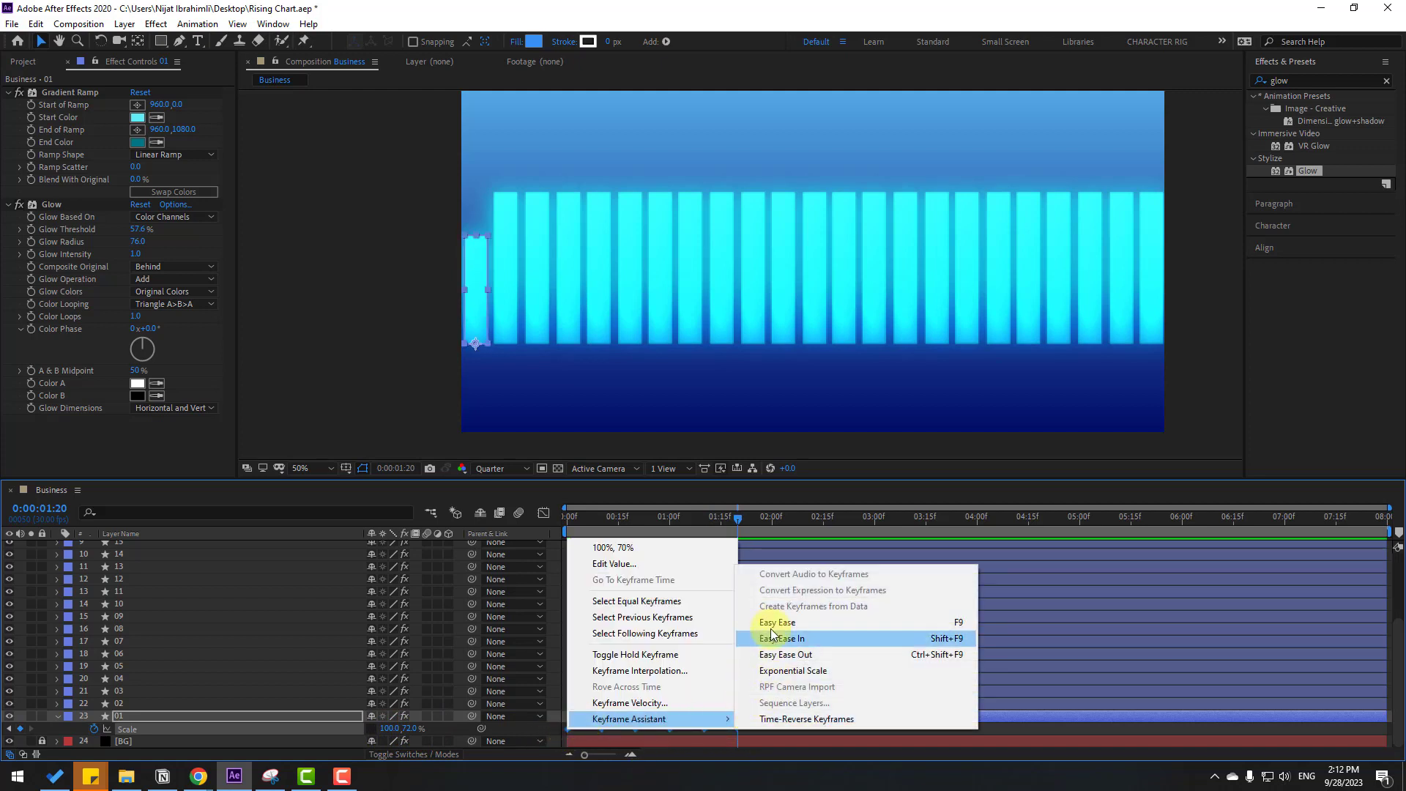
pyautogui.click(943, 625)
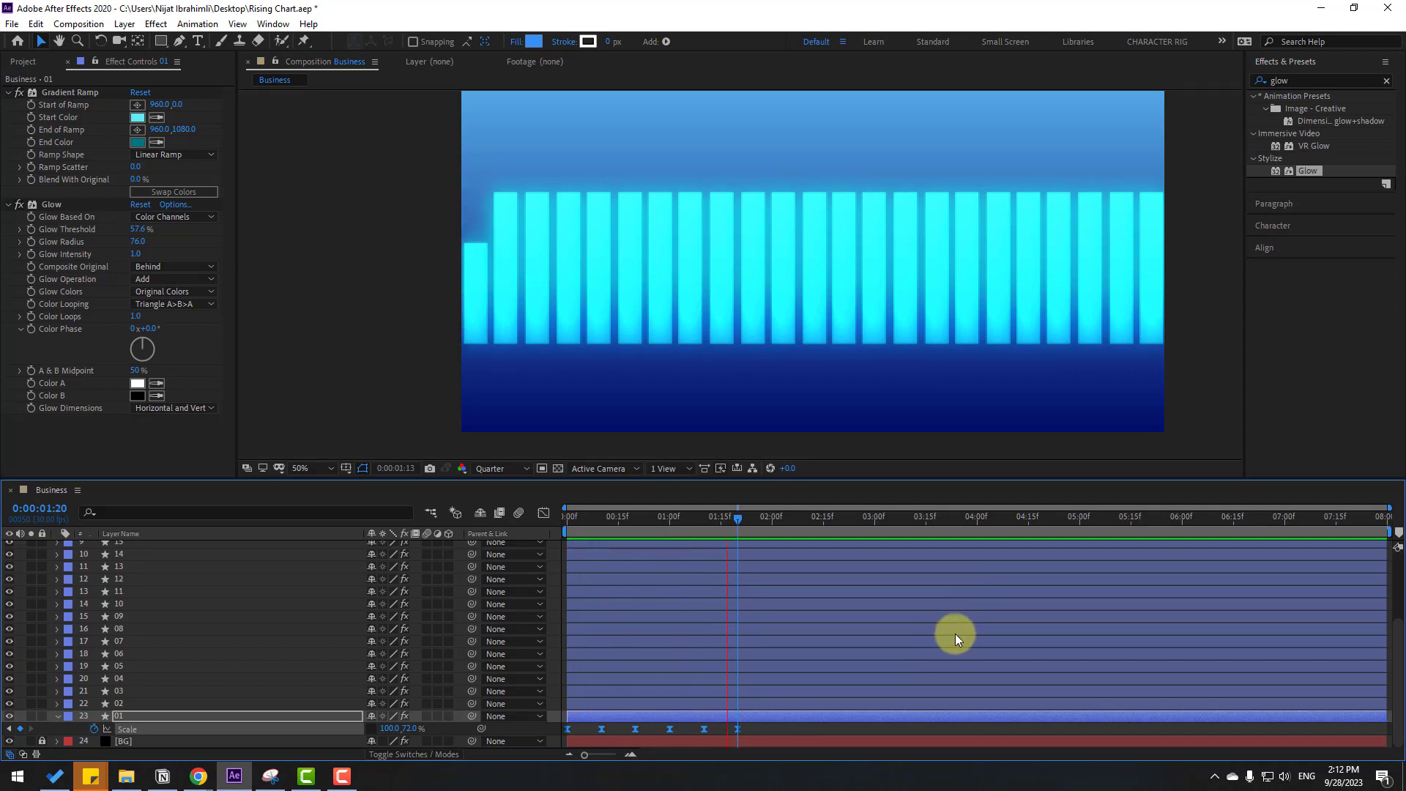
pyautogui.press('space')
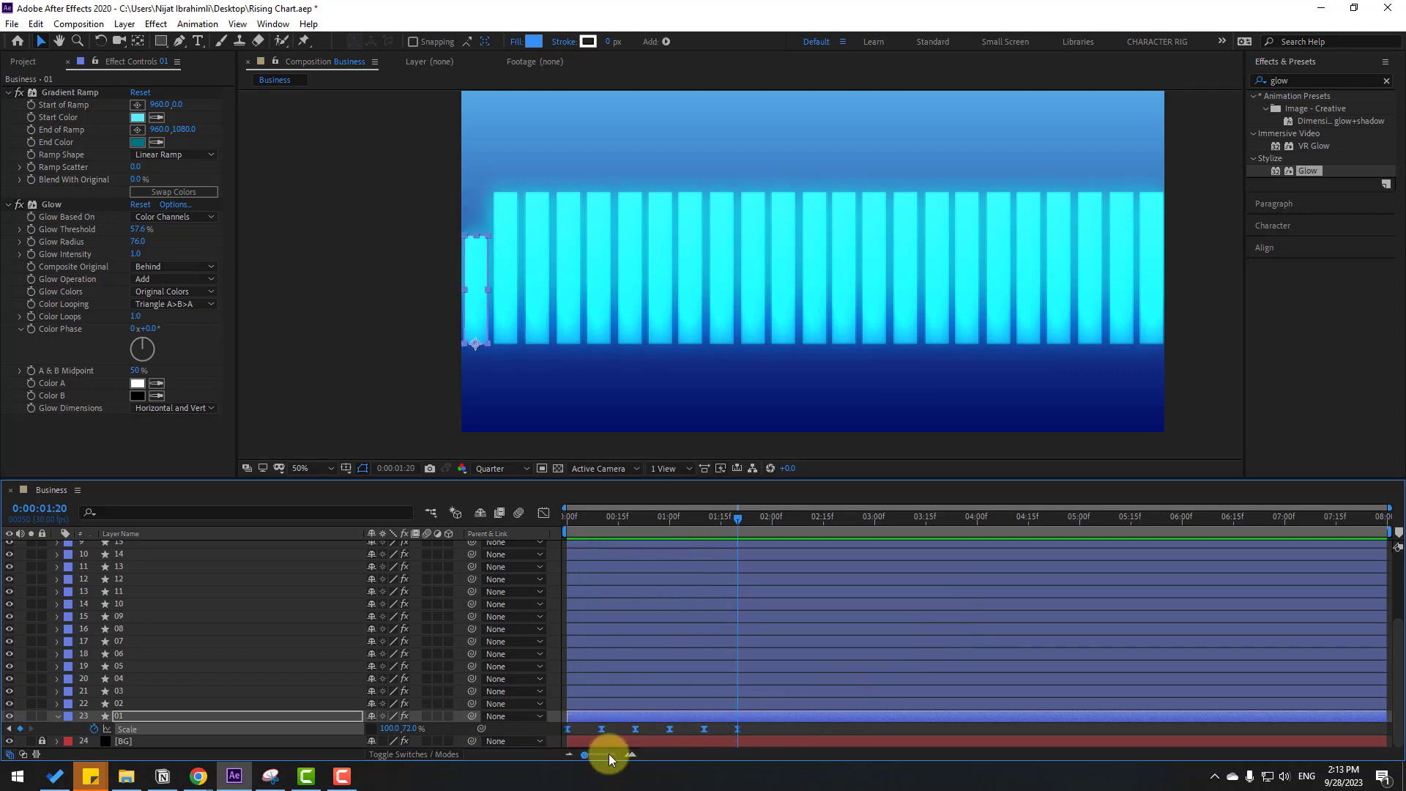
# Step: Stretch bar 01's Scale keyframes proportionally so the last one falls at 0:00:01:26, and preview the slower timing
pyautogui.moveTo(737, 730); pyautogui.dragTo(755, 728)
pyautogui.press('space')
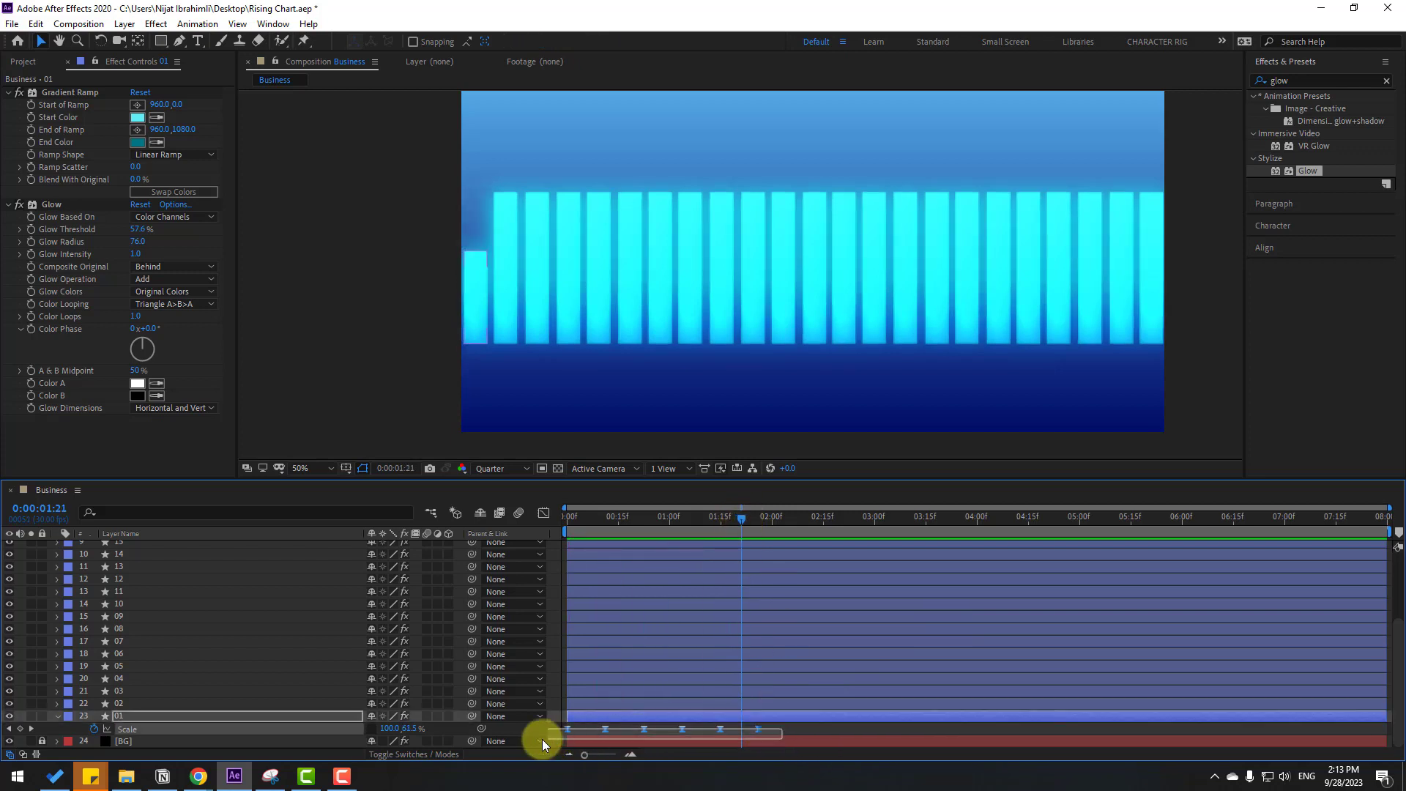
pyautogui.press('space')
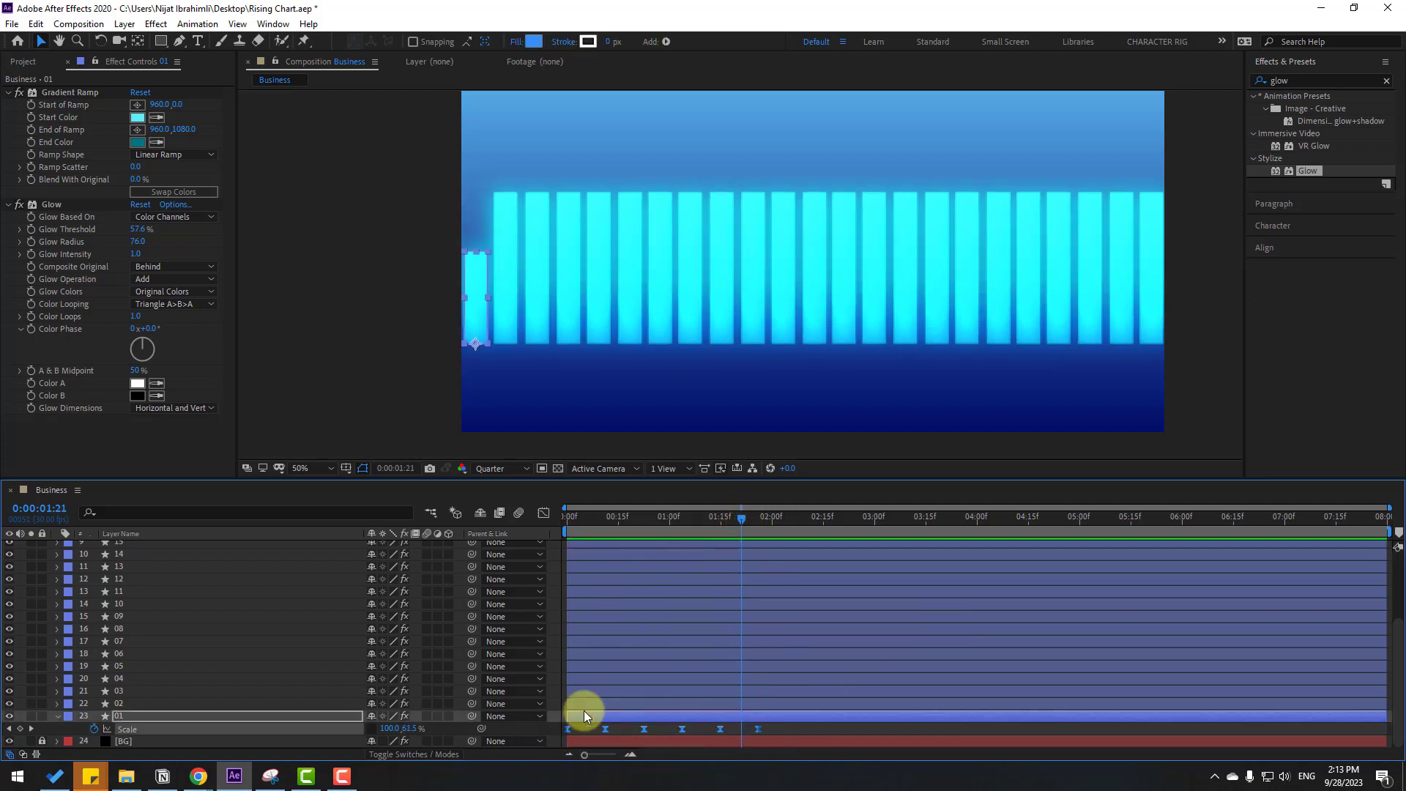
# Step: Repeat bar 01's Scale keyframes by pasting copies at 0:00:01:26, 0:00:03:22, 0:00:05:18 and 0:00:07:14, and preview the result
pyautogui.click(758, 522)
pyautogui.hotkey('ctrl', 'v')
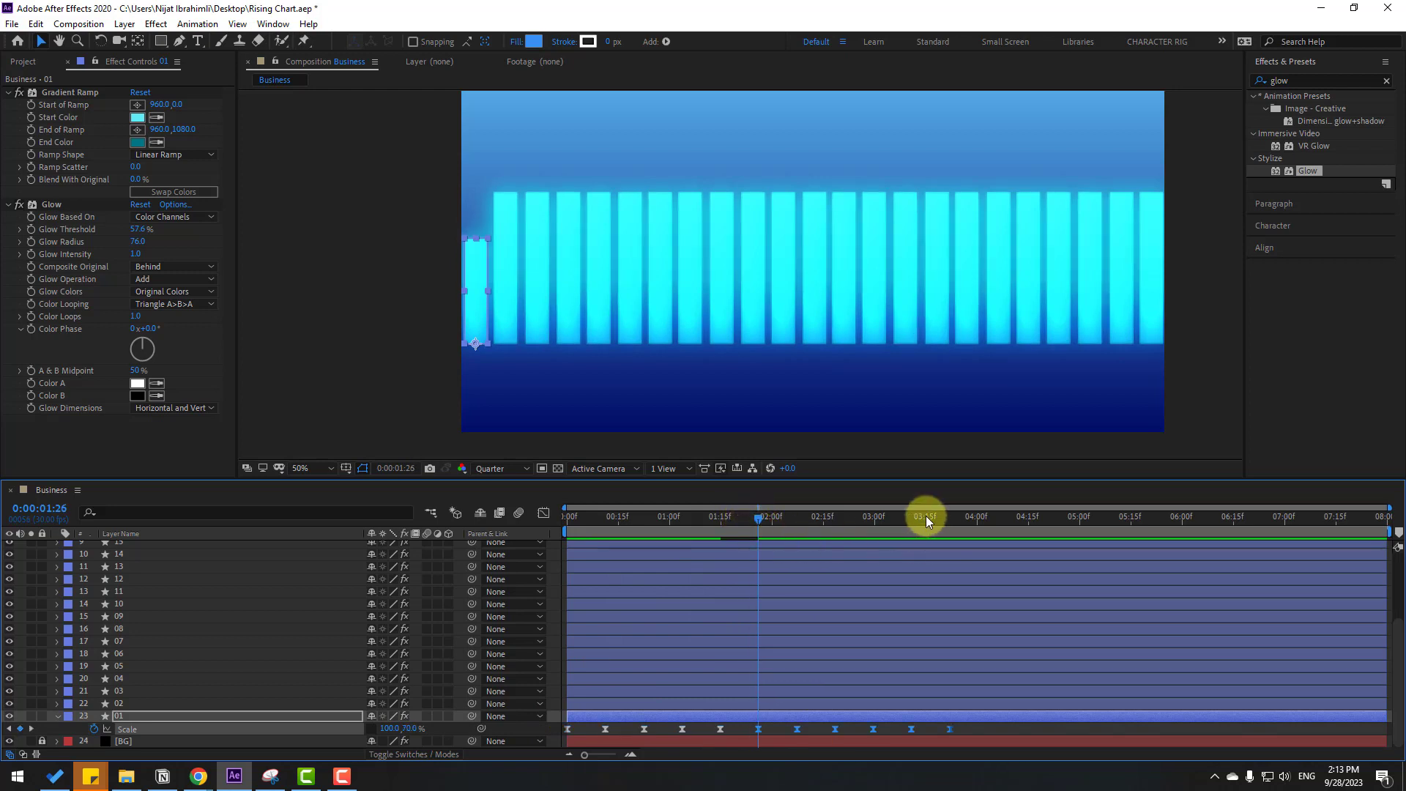
pyautogui.click(949, 516)
pyautogui.hotkey('ctrl', 'v')
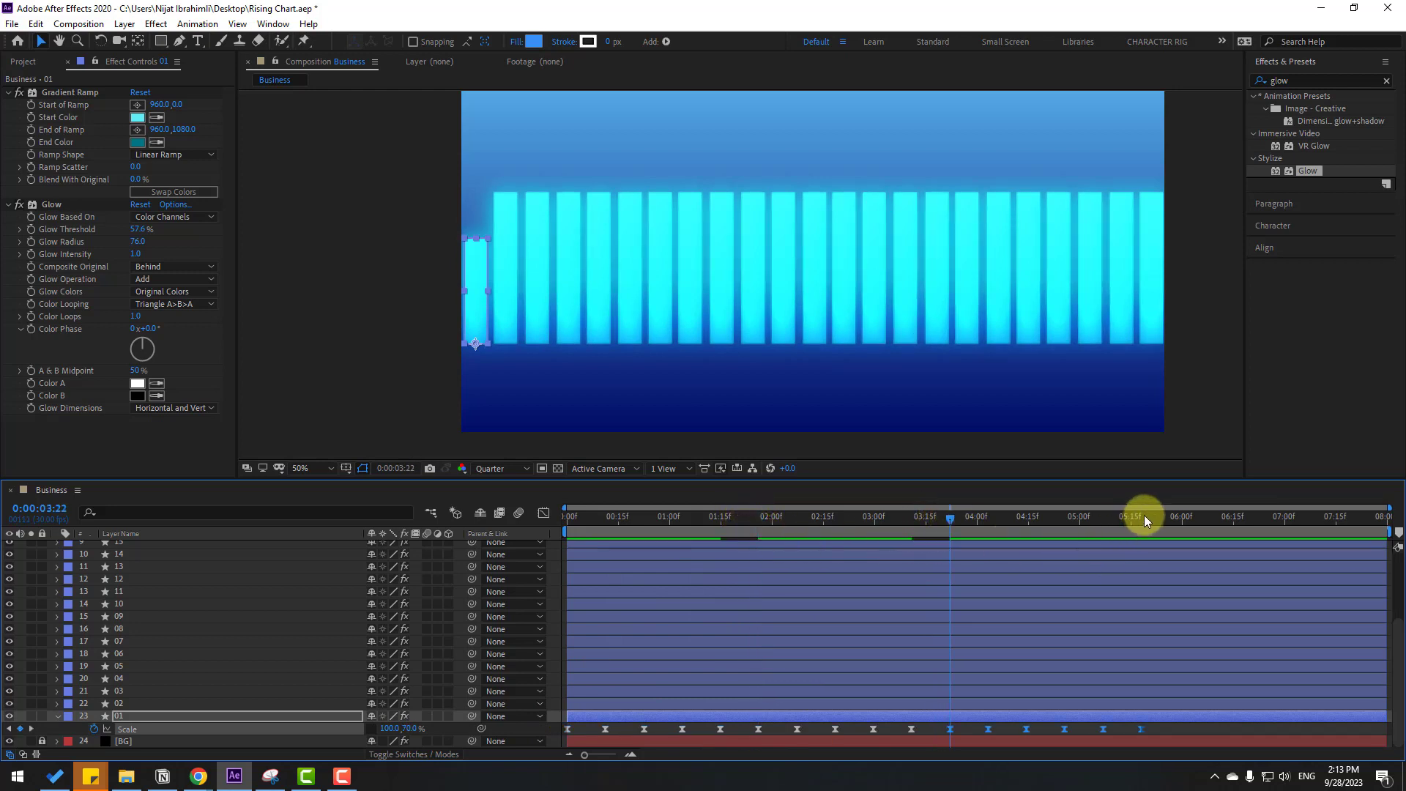
pyautogui.click(1143, 517)
pyautogui.hotkey('ctrl', 'v')
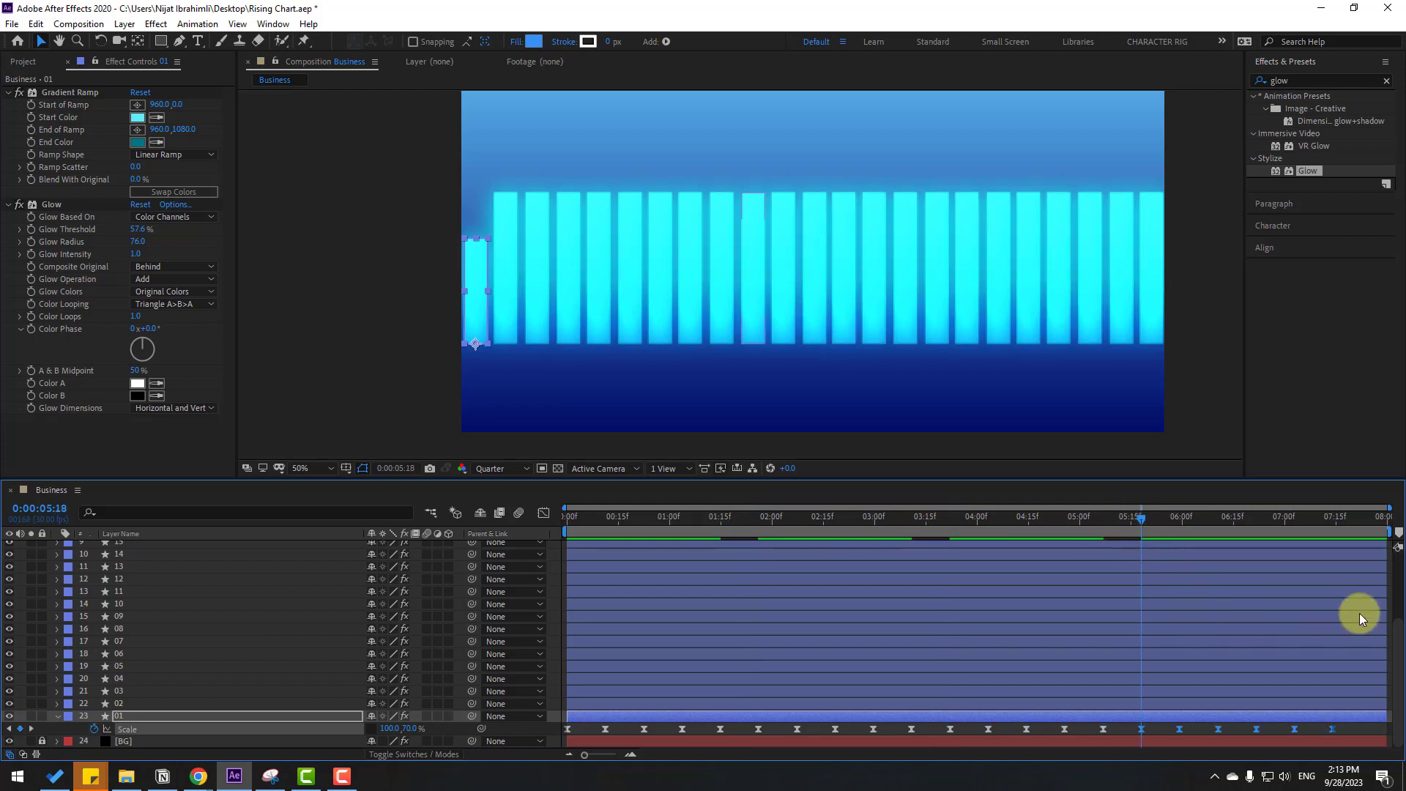
pyautogui.click(1333, 522)
pyautogui.hotkey('ctrl', 'v')
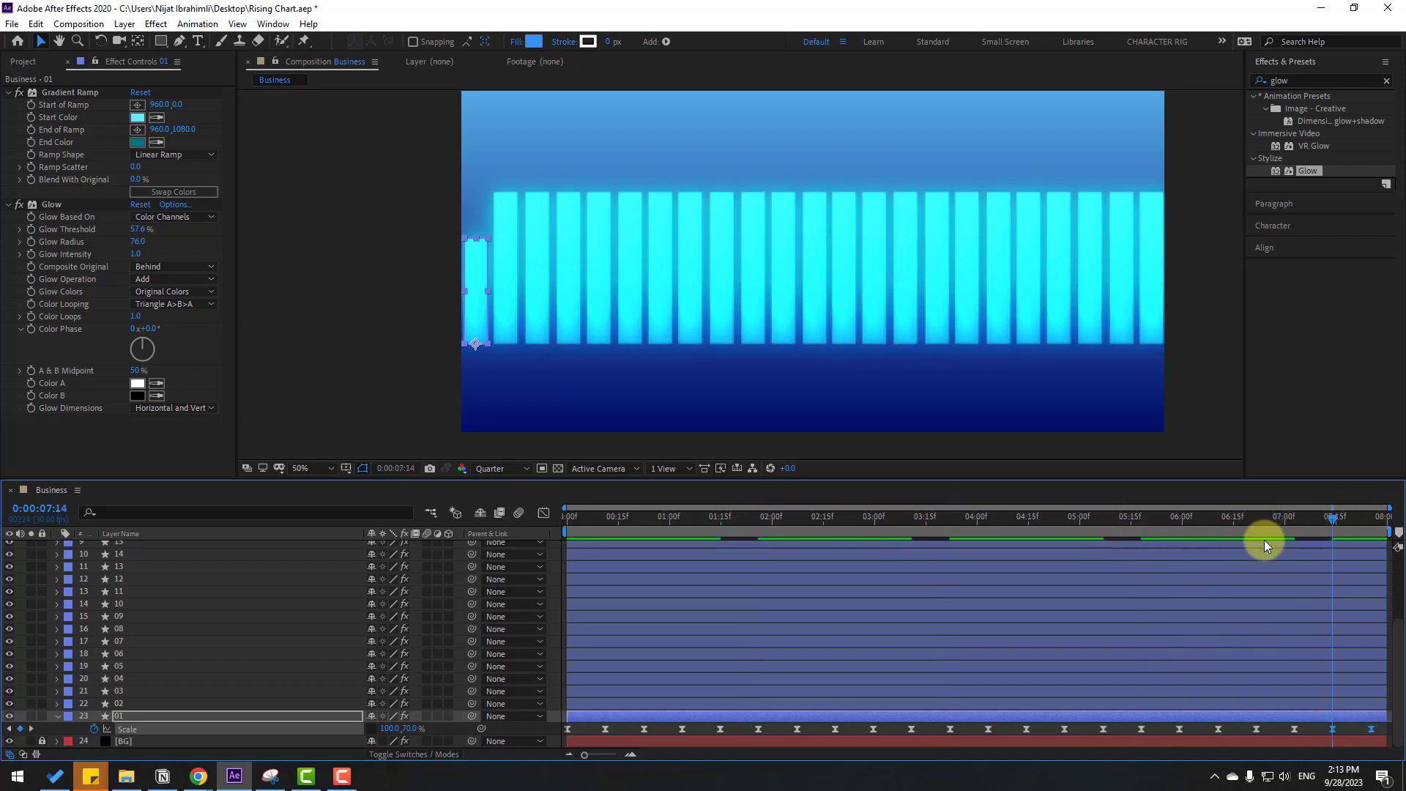
pyautogui.press('space')
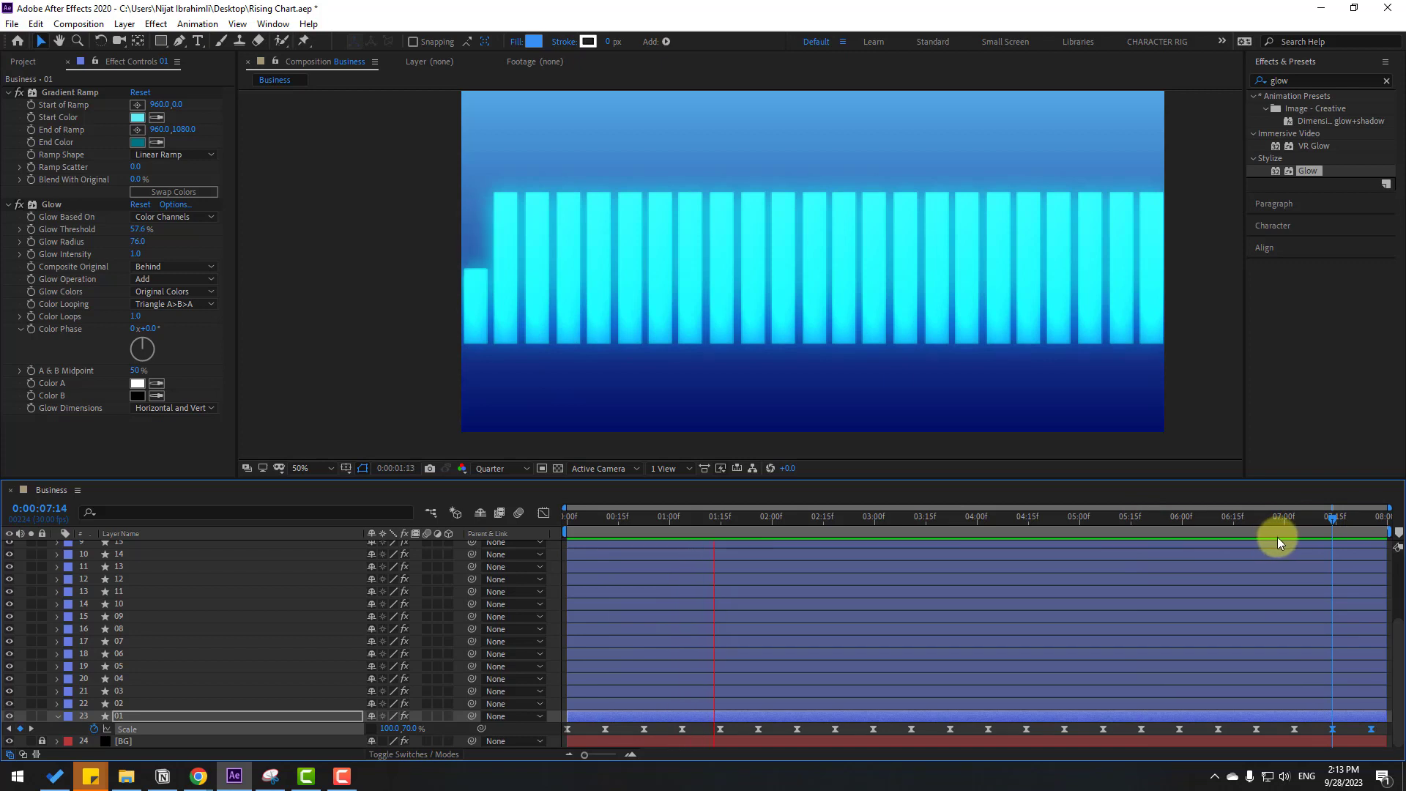
pyautogui.click(798, 512)
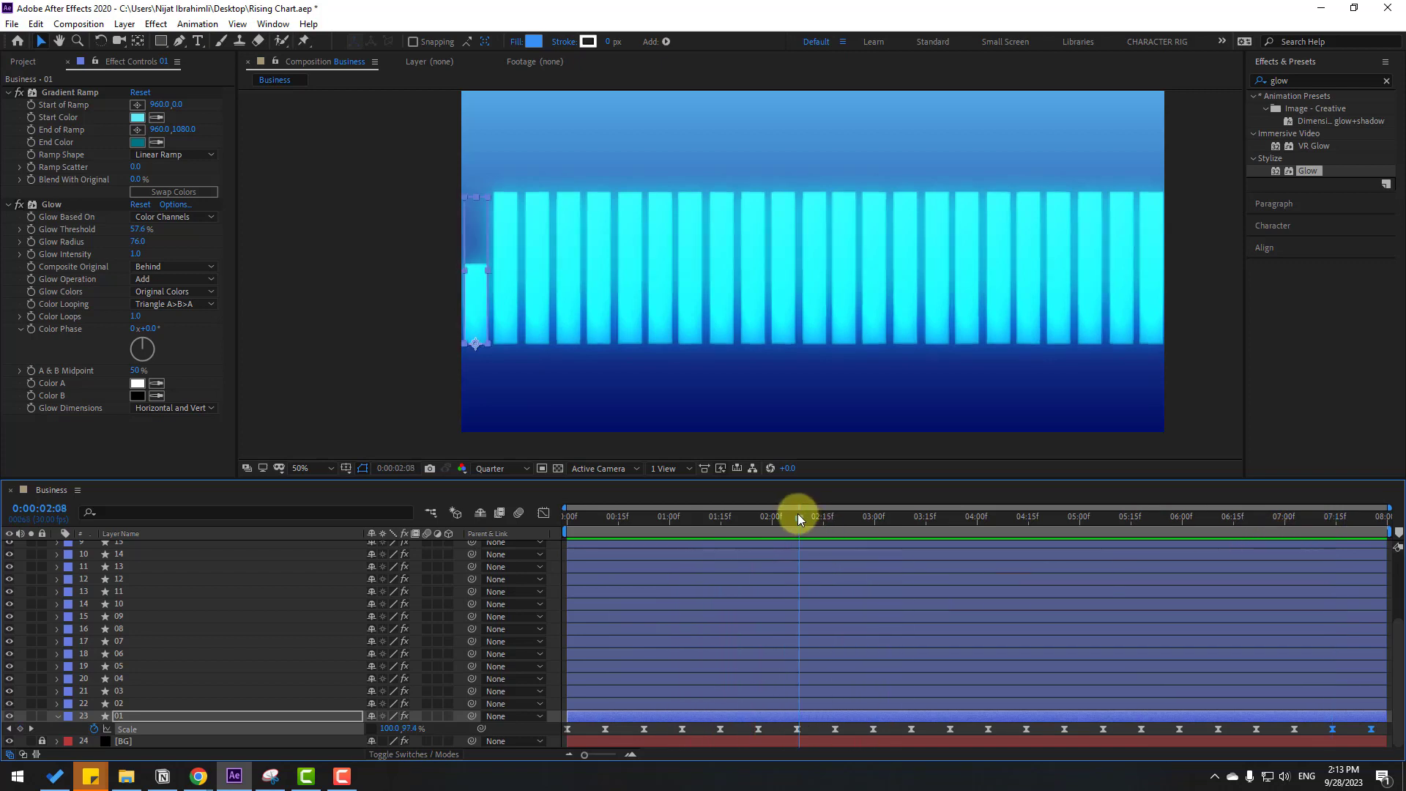
pyautogui.press('space')
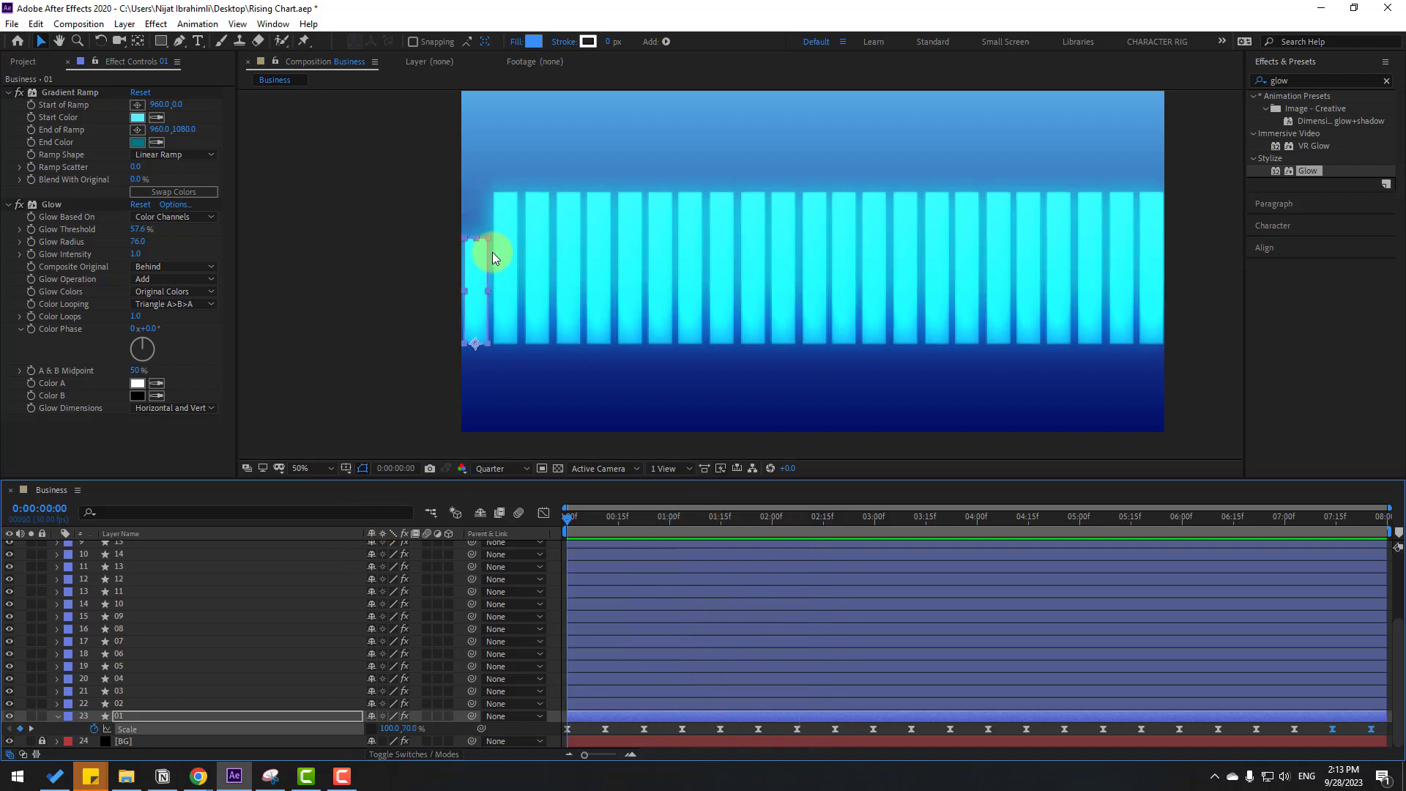
# Step: Unlink bar 02's Scale proportions and set a keyframe at 0:00:00:00 with the vertical scale at 119%
pyautogui.click(500, 234)
pyautogui.press('s')
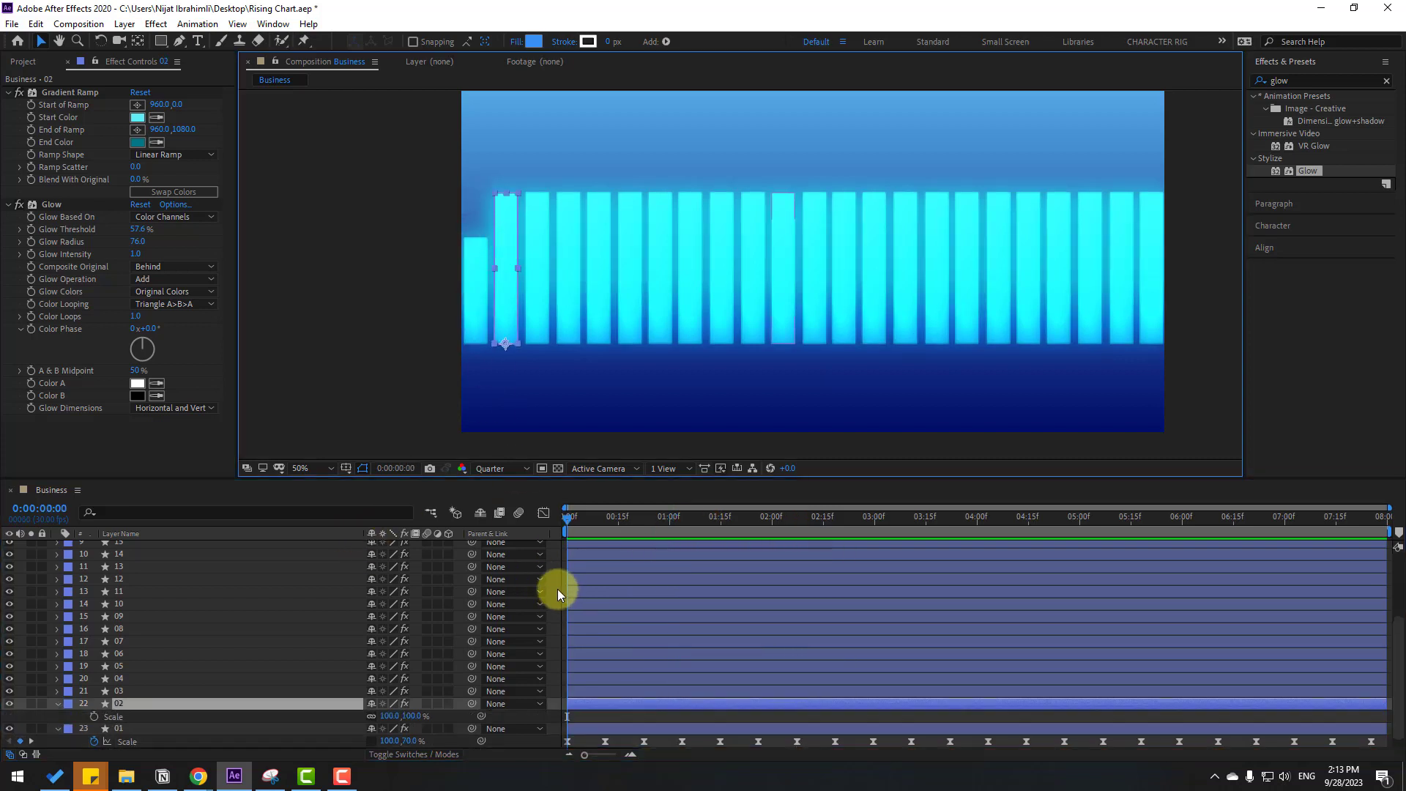
pyautogui.click(370, 722)
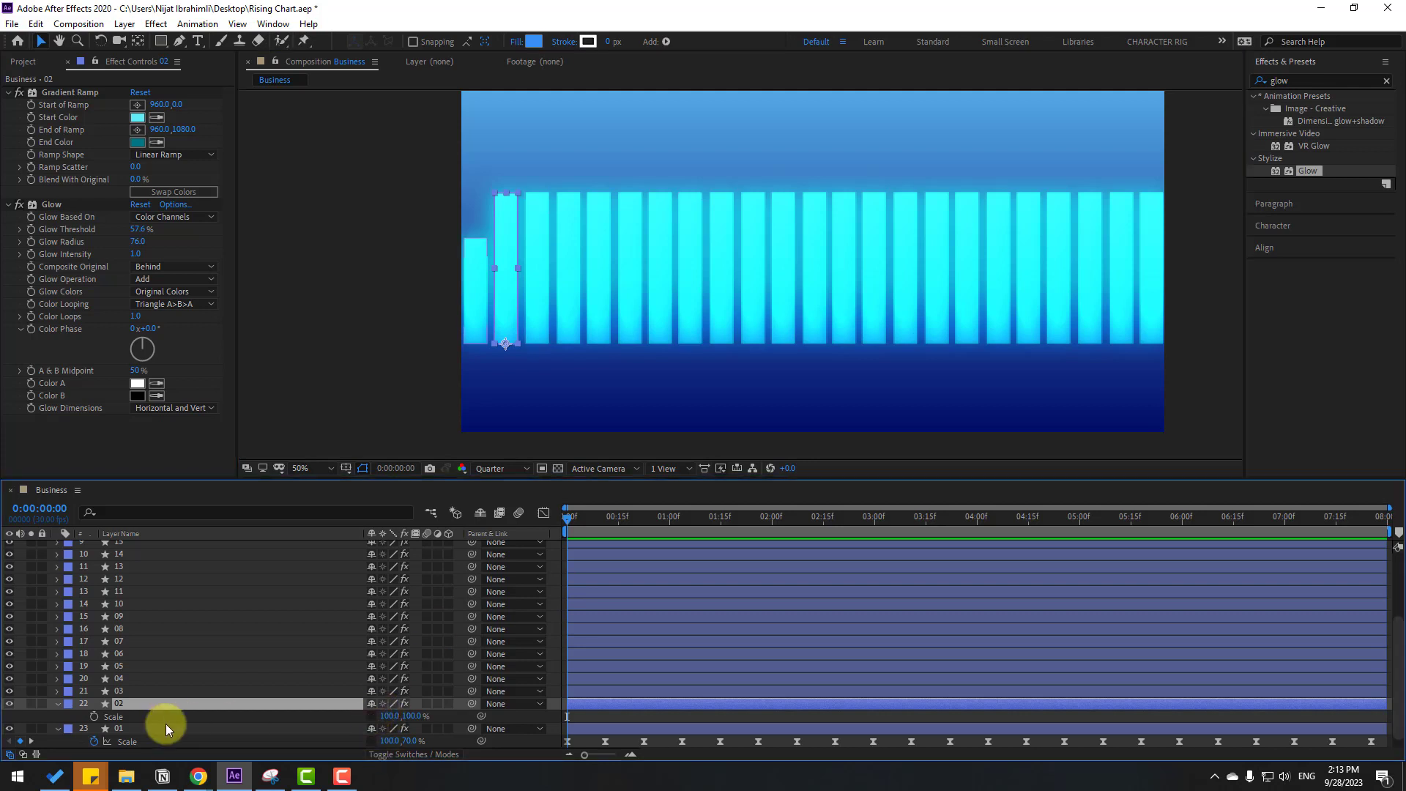
pyautogui.click(95, 717)
pyautogui.moveTo(410, 716)
pyautogui.mouseDown()
pyautogui.moveTo(433, 715)
pyautogui.moveTo(422, 711)
pyautogui.mouseUp()
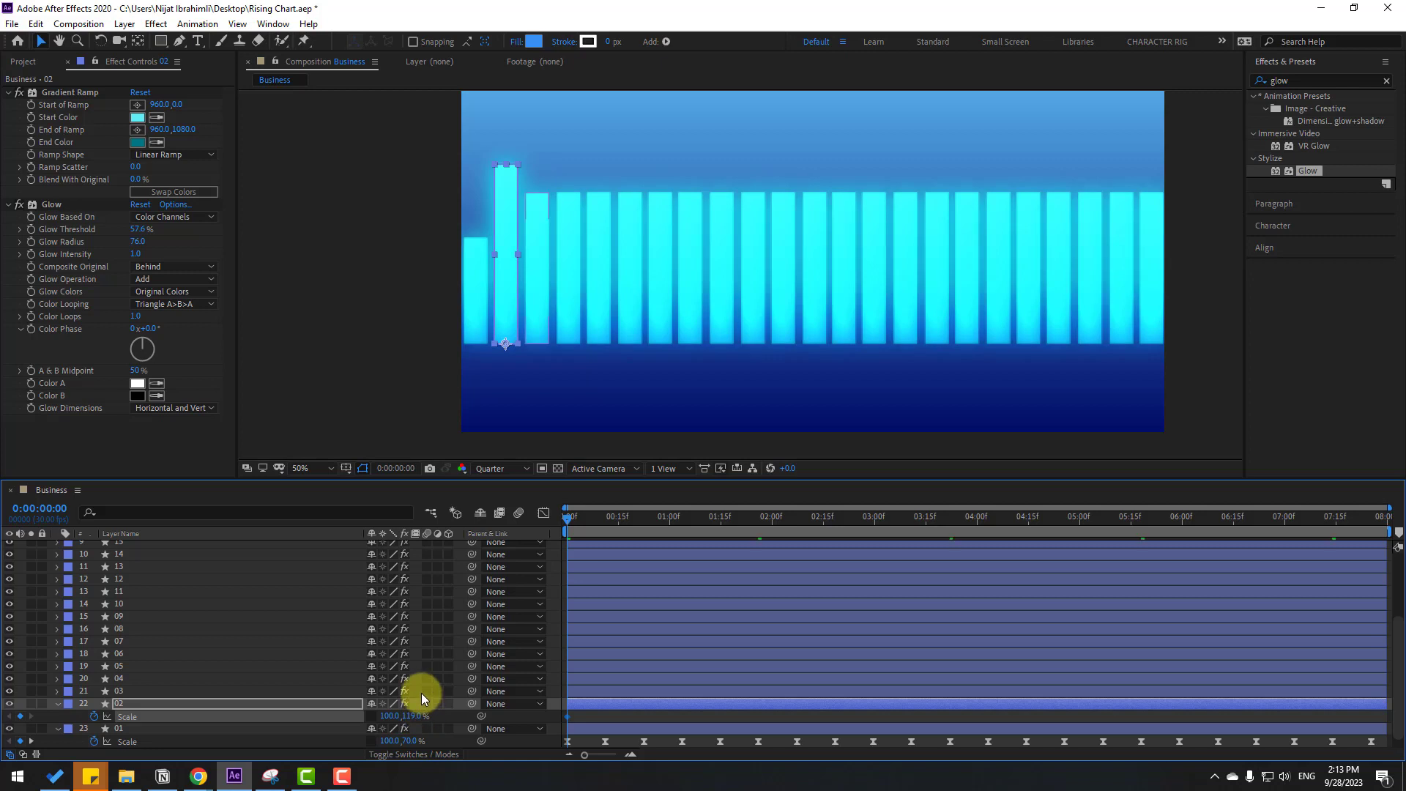
# Step: Key a changed vertical scale on bar 02 at 0:00:00:10 and set it to 107% at 0:00:00:20
pyautogui.hotkey('shift', 'pagedown')
pyautogui.moveTo(417, 718)
pyautogui.mouseDown()
pyautogui.moveTo(387, 714)
pyautogui.moveTo(423, 719)
pyautogui.mouseUp()
pyautogui.hotkey('shift', 'pagedown')
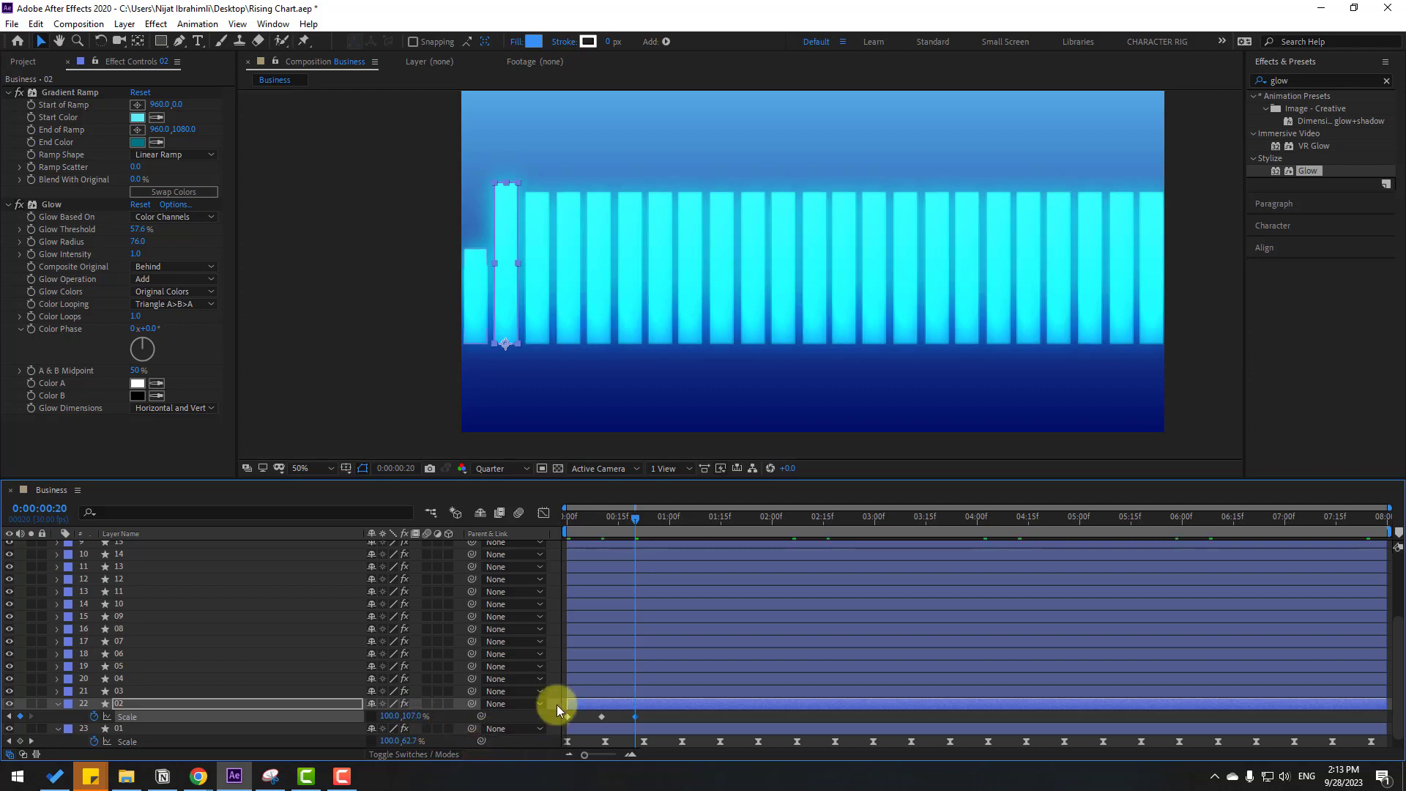
# Step: Key changed vertical scales on bar 02 at 0:00:01:00 and 0:00:01:10, ending at 116%
pyautogui.click(406, 471)
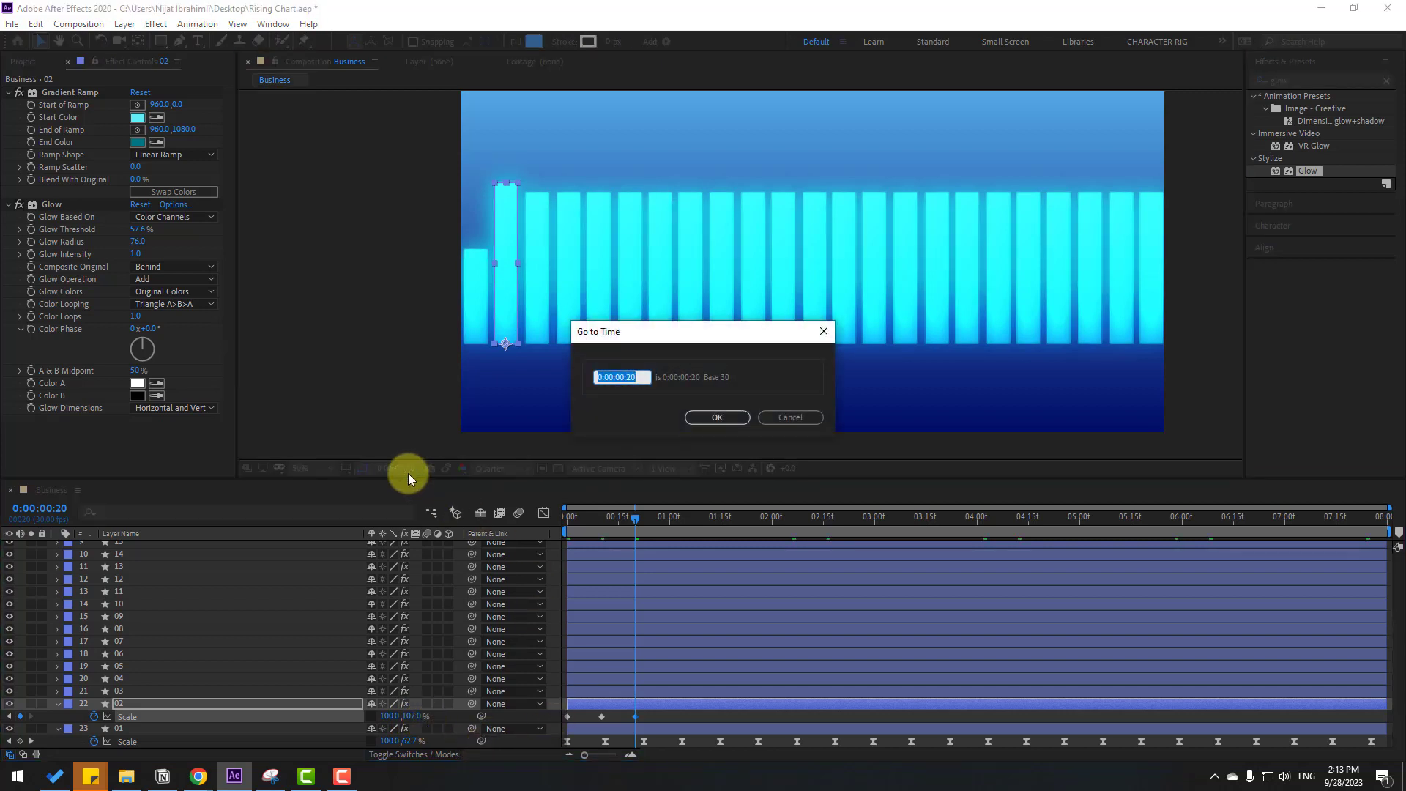
pyautogui.write('+10')
pyautogui.click(700, 419)
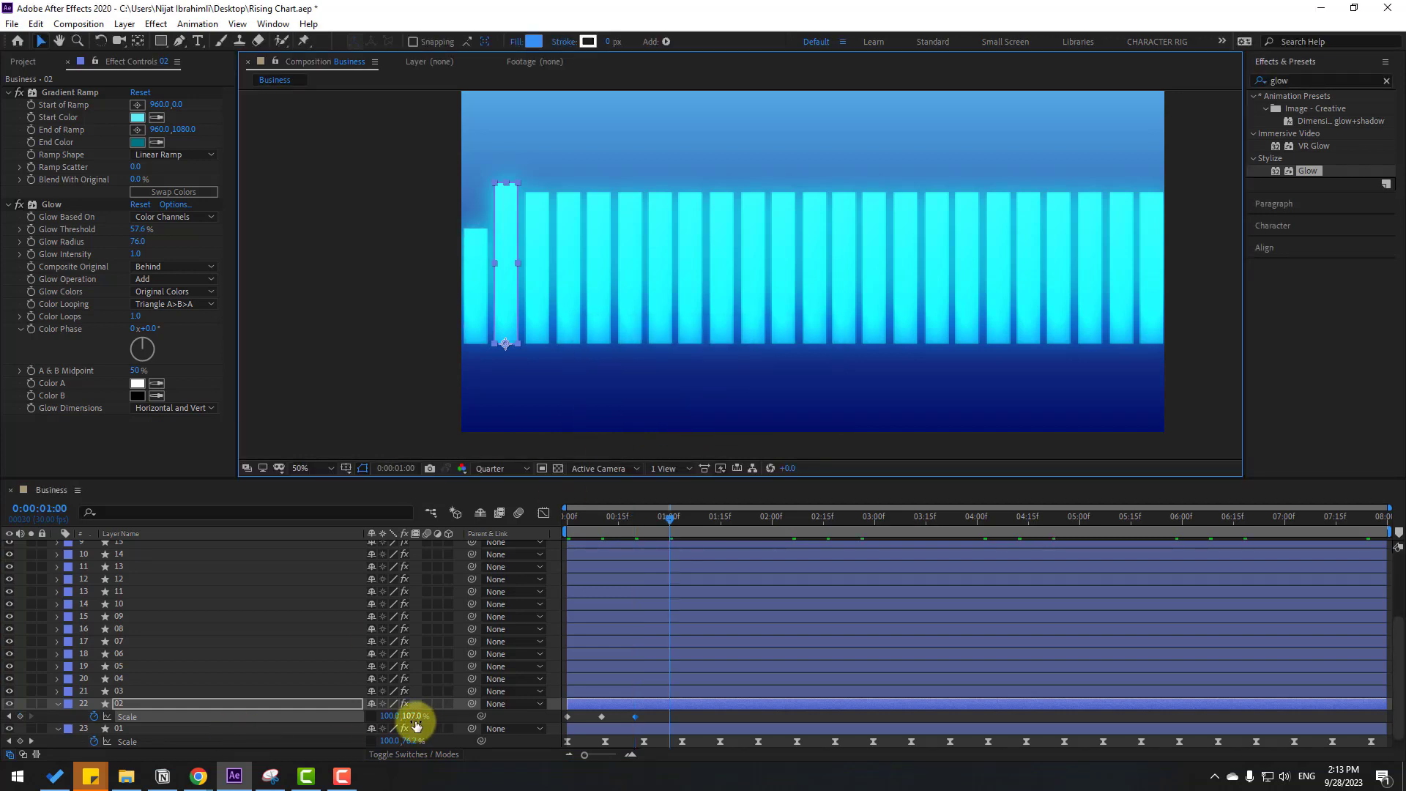
pyautogui.moveTo(410, 718); pyautogui.dragTo(439, 713)
pyautogui.hotkey('shift', 'pagedown')
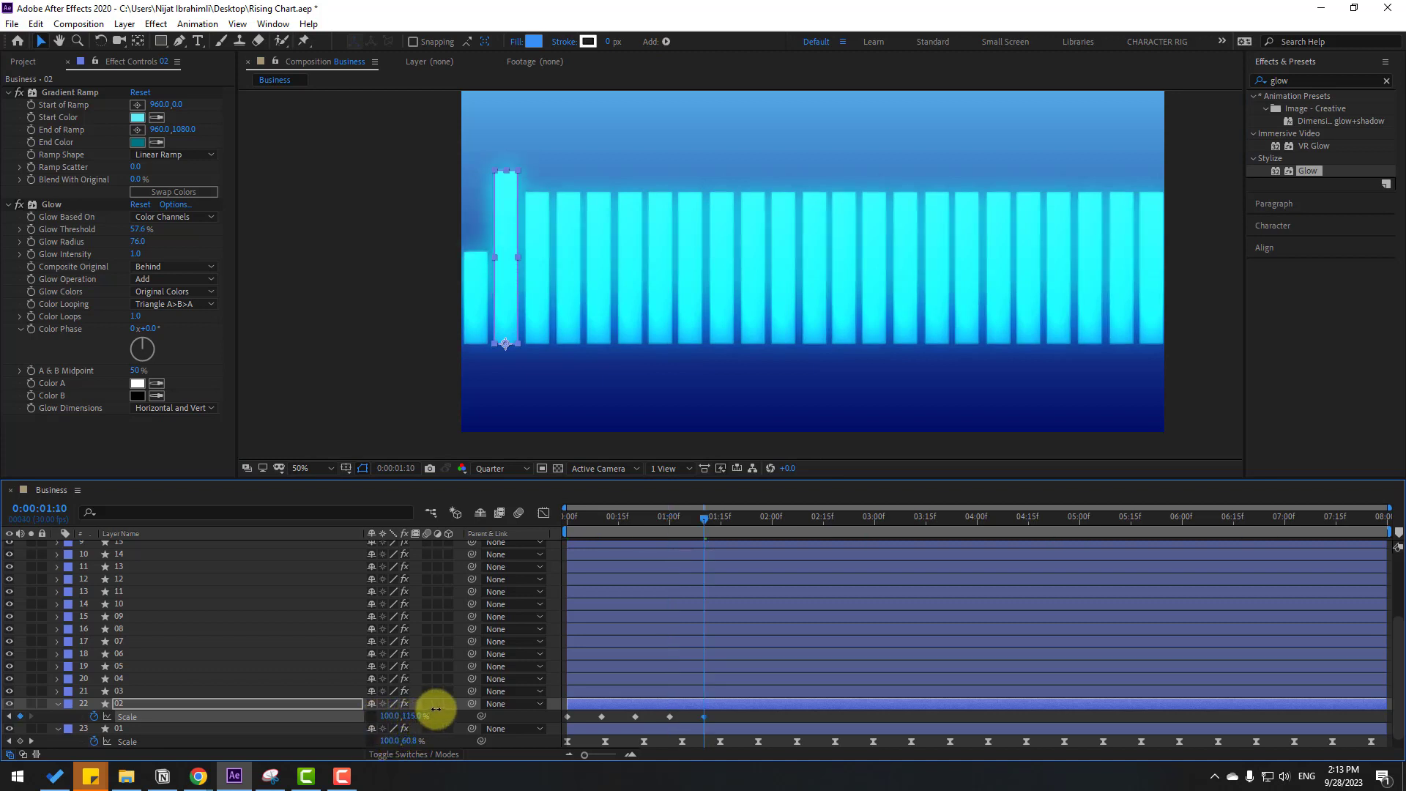
# Step: Apply Easy Ease to all of bar 02's Scale keyframes
pyautogui.moveTo(730, 721); pyautogui.dragTo(555, 726)
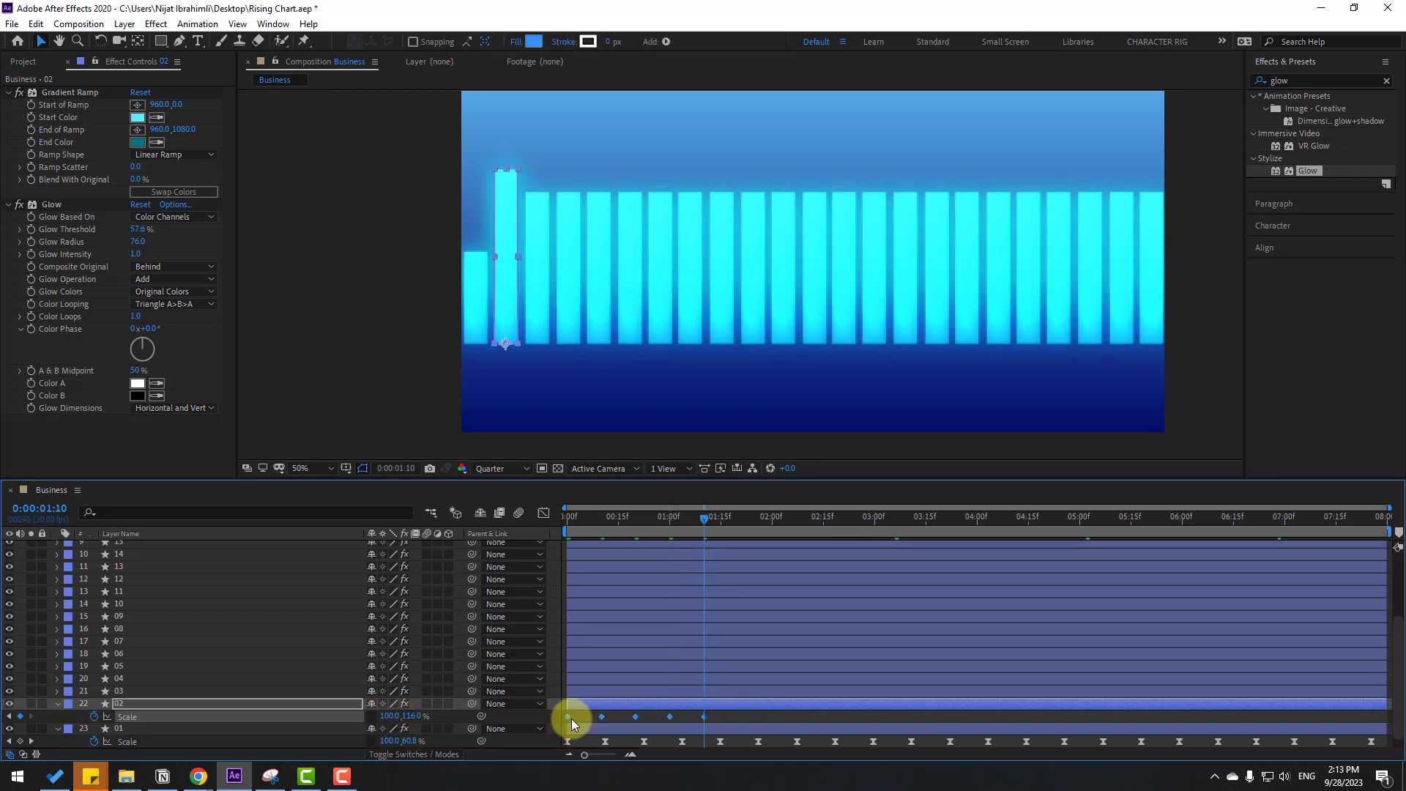
pyautogui.rightClick(572, 719)
pyautogui.moveTo(645, 707)
pyautogui.click(850, 611)
# Step: Repeat bar 02's Scale keyframes by pasting copies at 0:00:01:10, 0:00:02:20 and 0:00:05:10, and preview the result
pyautogui.hotkey('ctrl', 'c')
pyautogui.hotkey('ctrl', 'v')
pyautogui.moveTo(805, 521); pyautogui.dragTo(837, 521)
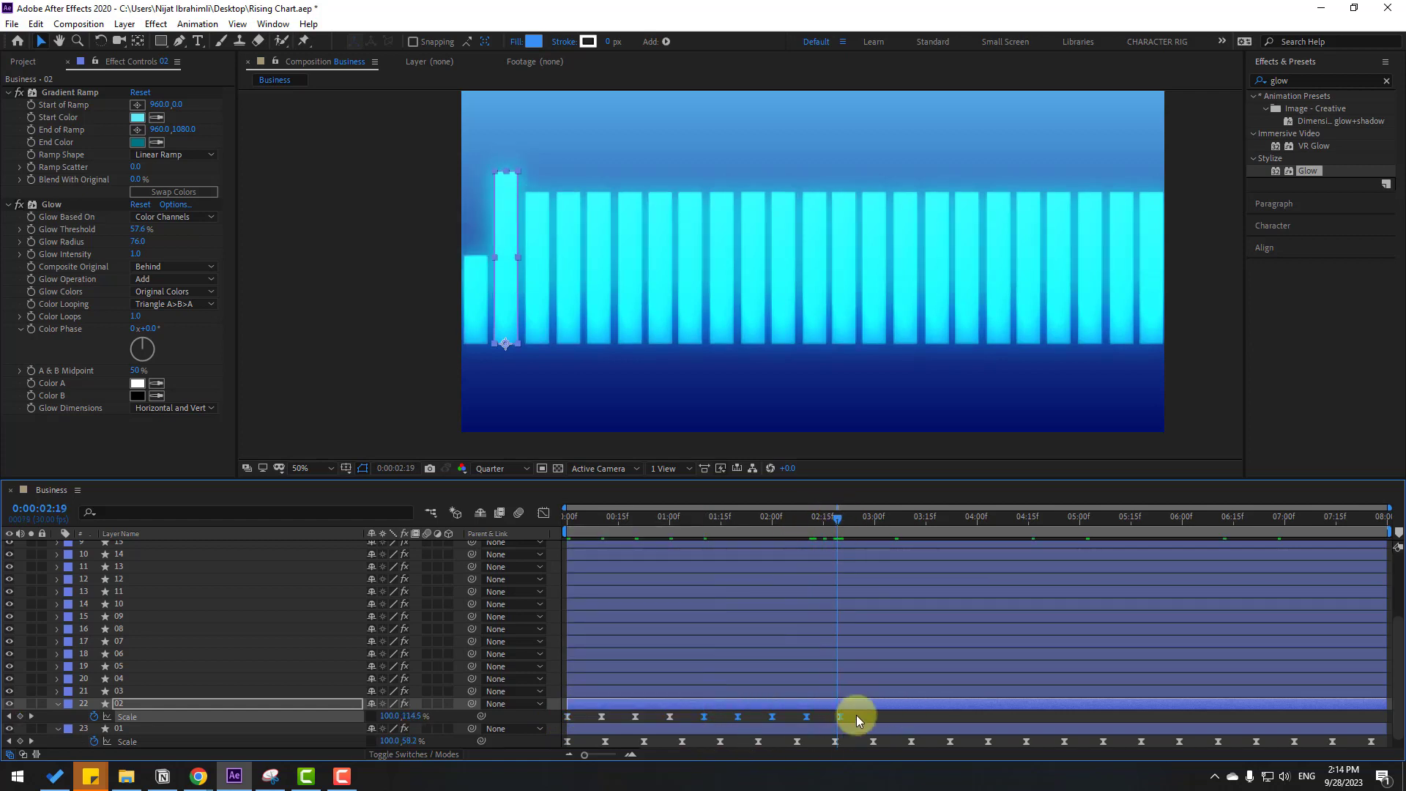
pyautogui.press('pagedown')
pyautogui.moveTo(861, 715); pyautogui.dragTo(564, 721)
pyautogui.hotkey('ctrl', 'c')
pyautogui.hotkey('ctrl', 'v')
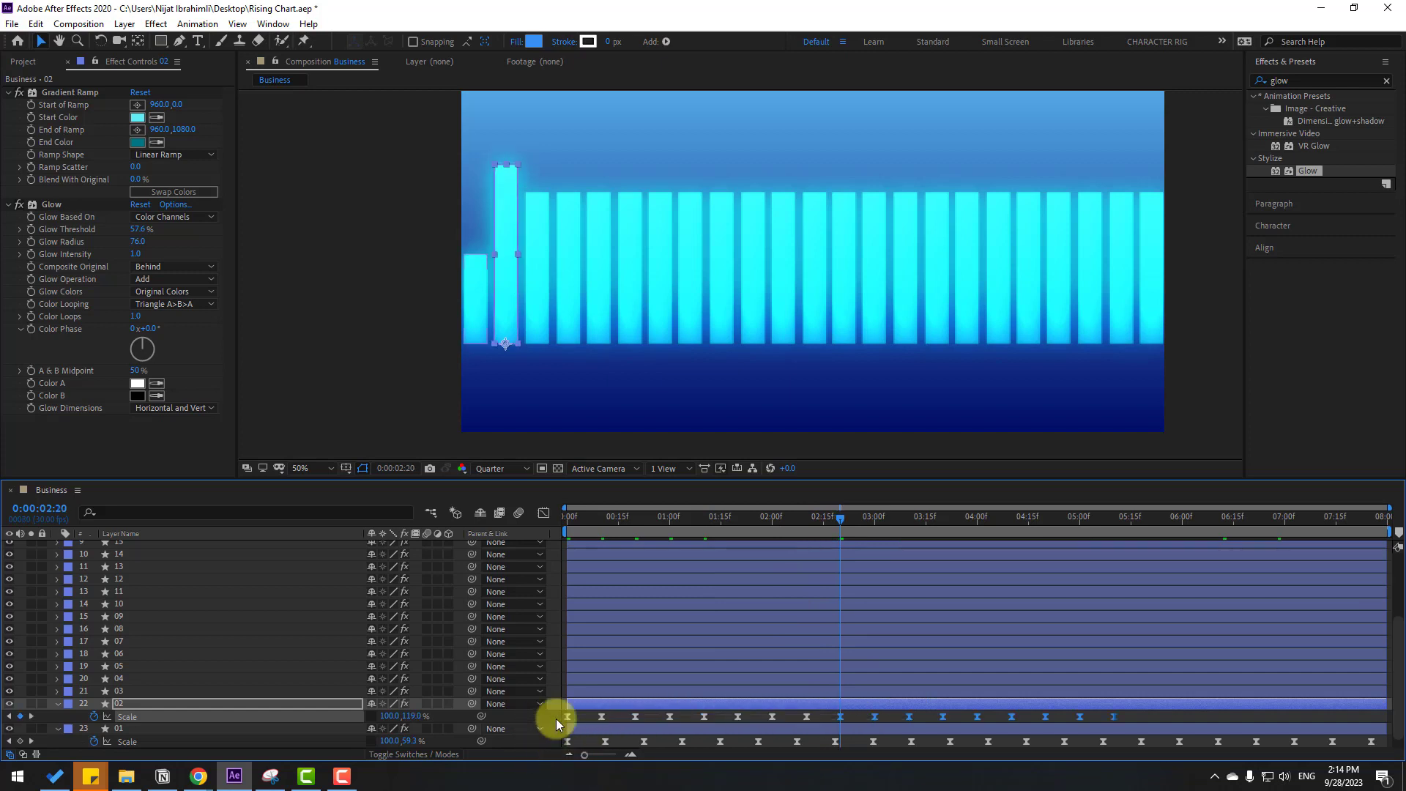
pyautogui.moveTo(1062, 516); pyautogui.dragTo(1113, 517)
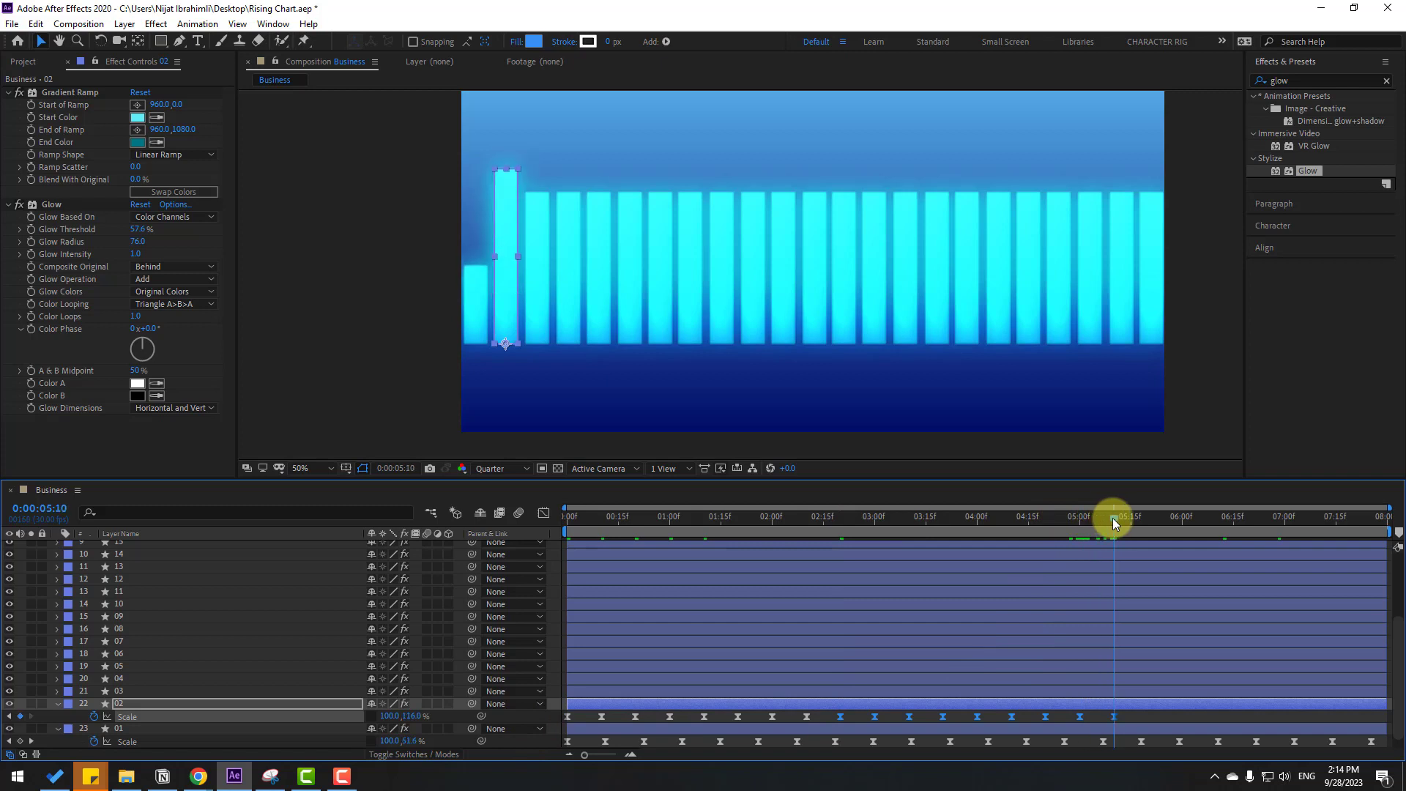
pyautogui.hotkey('ctrl', 'v')
pyautogui.press('space')
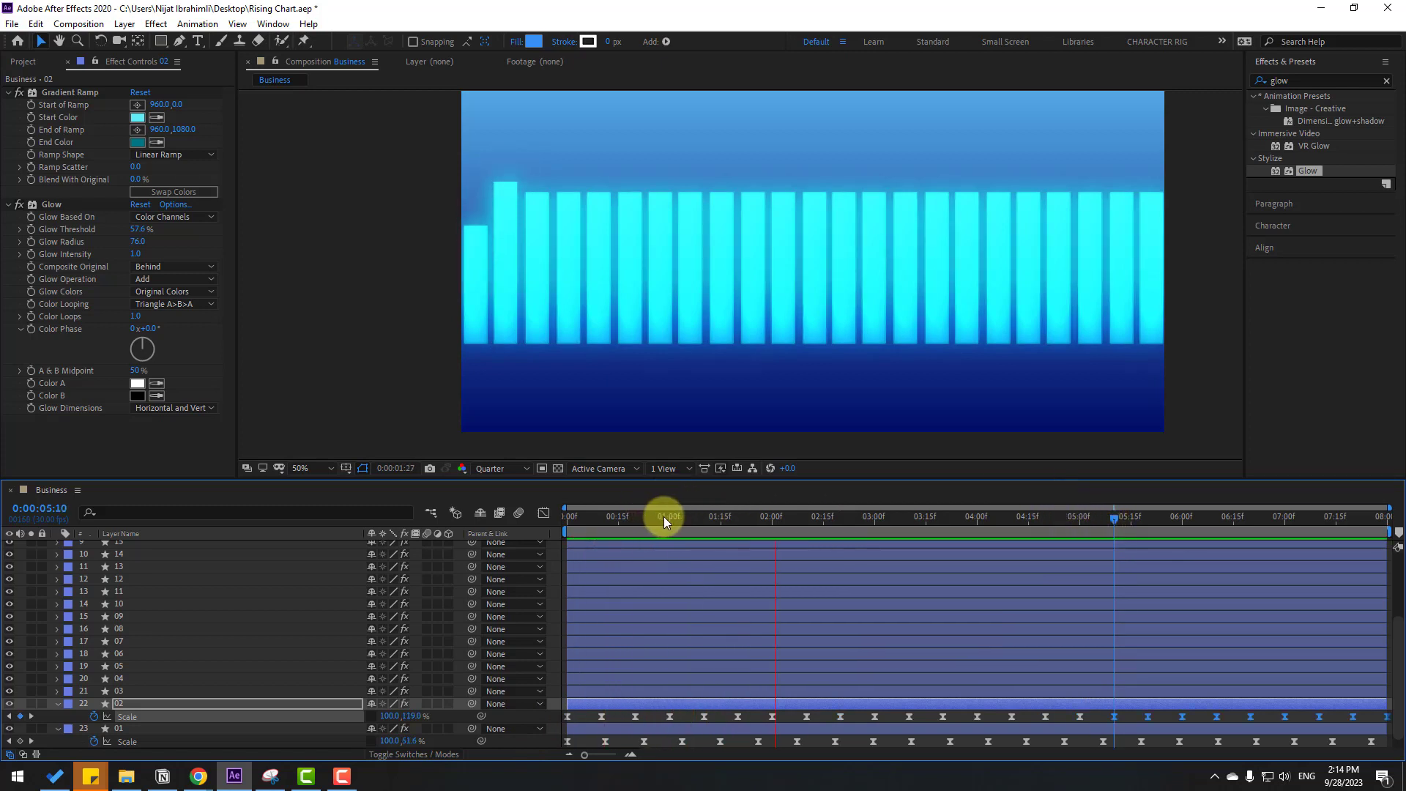
# Step: Unlink bar 03's Scale proportions and set a keyframe at 0:00:00:00 with the vertical scale at 41%
pyautogui.click(130, 691)
pyautogui.press('s')
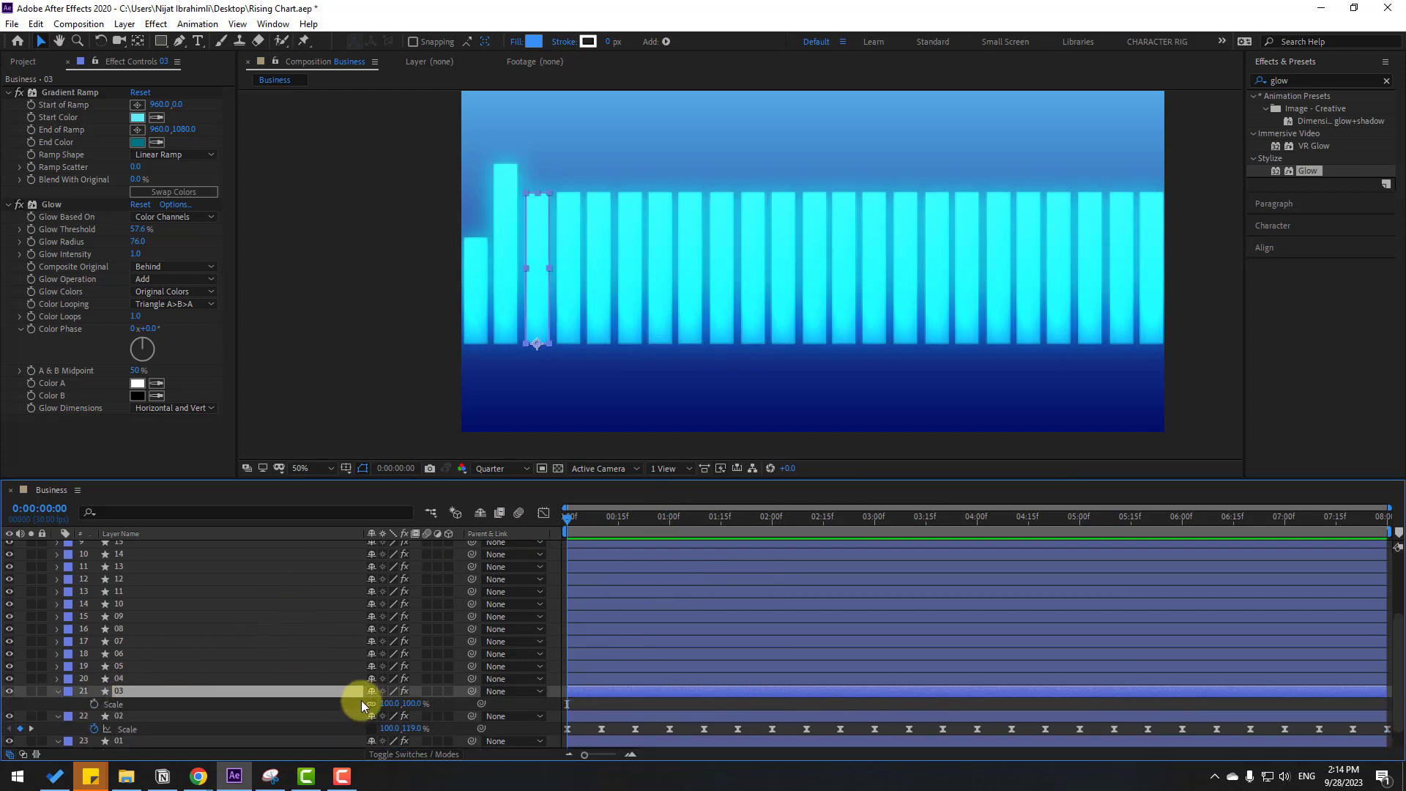
pyautogui.click(94, 704)
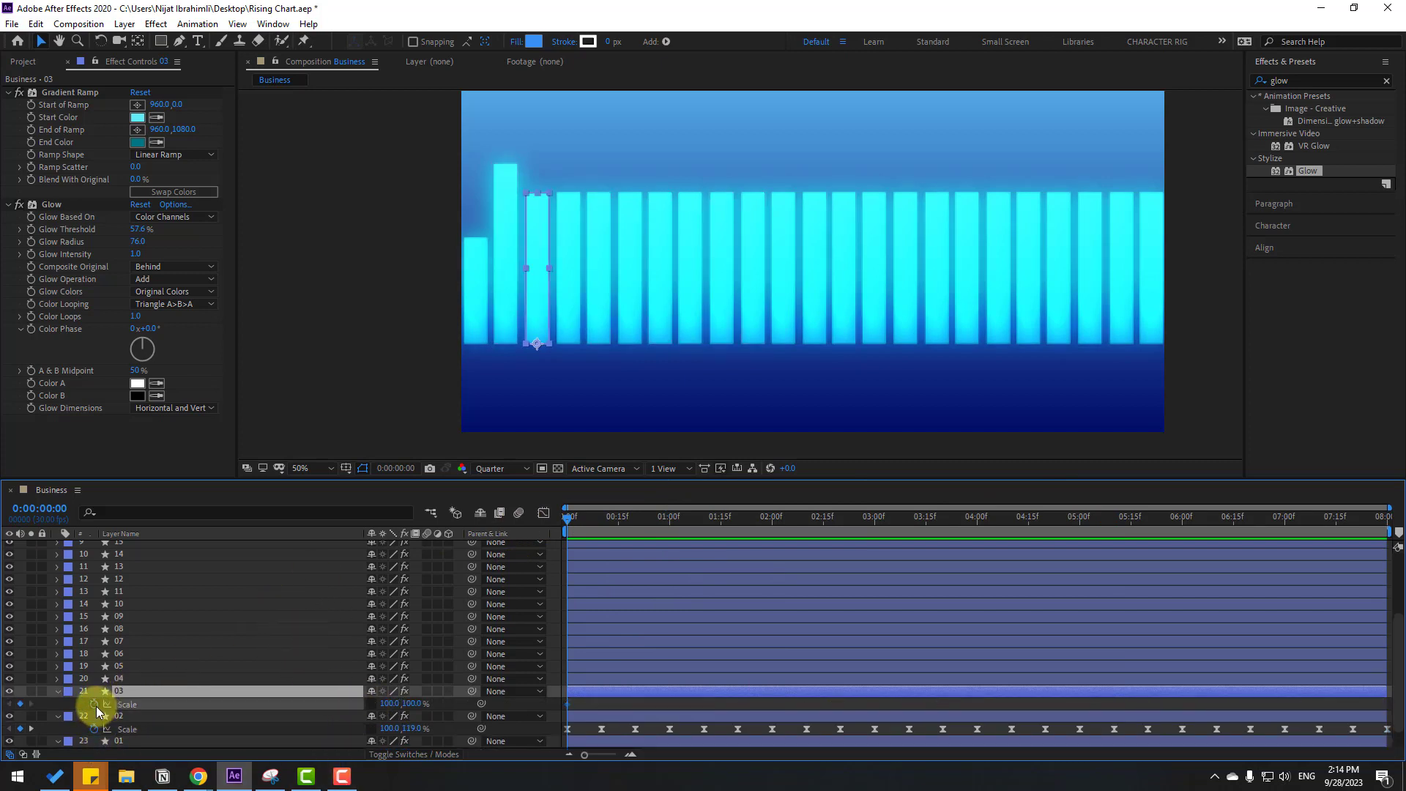
pyautogui.moveTo(416, 704); pyautogui.dragTo(449, 709)
# Step: Key varying vertical scales on bar 03 every 10 frames up to 0:00:01:20, ending at 106%
pyautogui.hotkey('shift', 'pagedown')
pyautogui.hotkey('shift', 'pagedown')
pyautogui.hotkey('shift', 'pagedown')
pyautogui.hotkey('shift', 'pagedown')
pyautogui.hotkey('shift', 'pagedown')
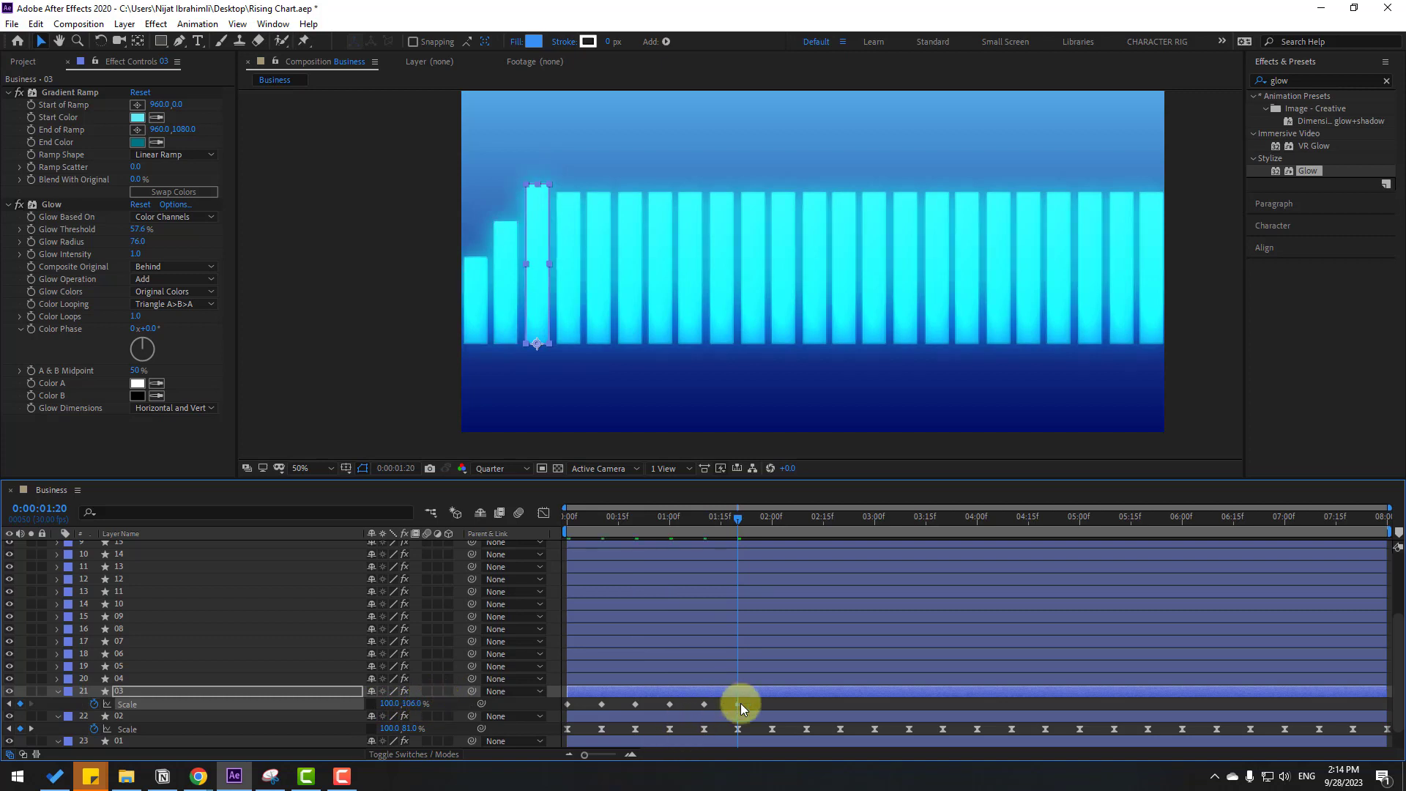
# Step: Apply Easy Ease to all of bar 03's Scale keyframes
pyautogui.moveTo(741, 703); pyautogui.dragTo(569, 705)
pyautogui.rightClick(569, 705)
pyautogui.moveTo(696, 700)
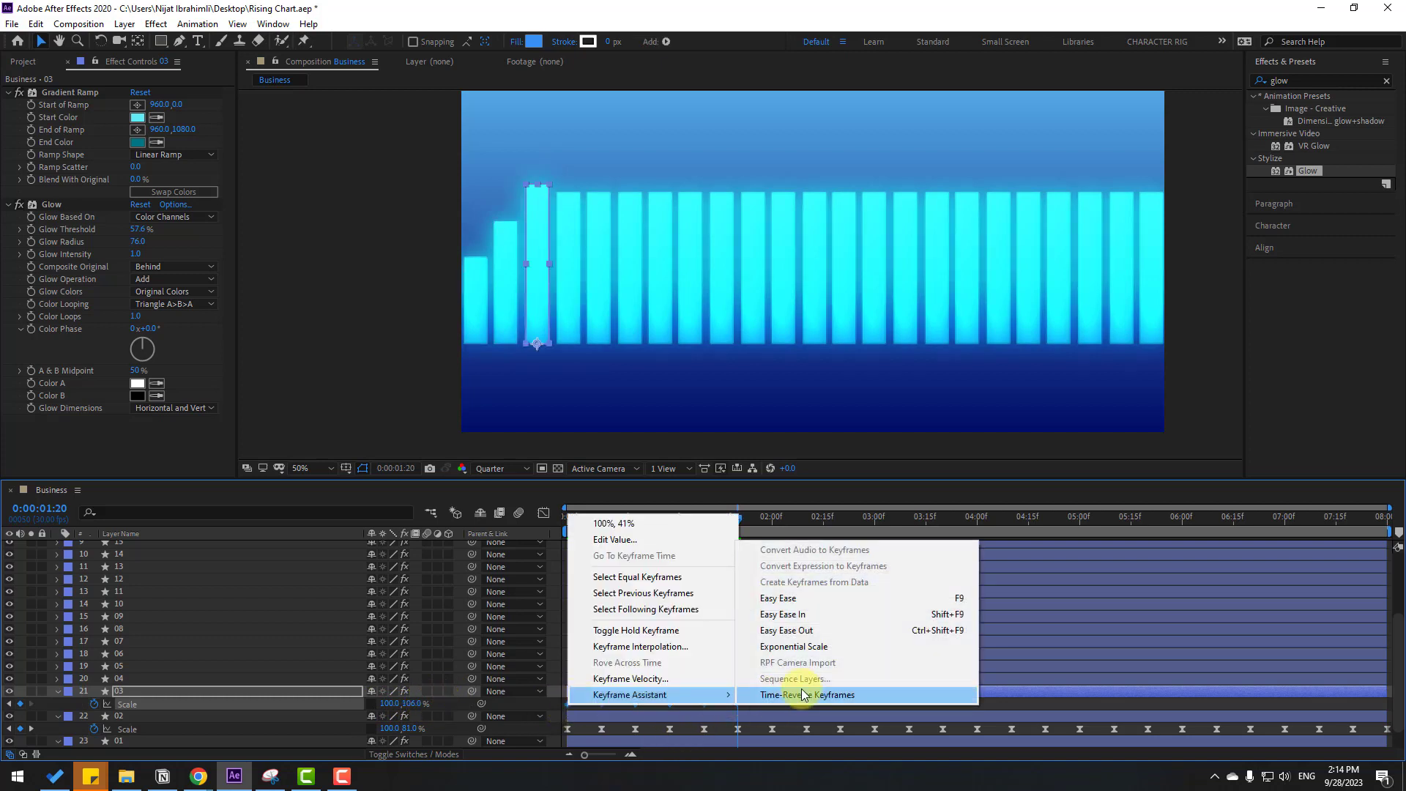
pyautogui.click(787, 598)
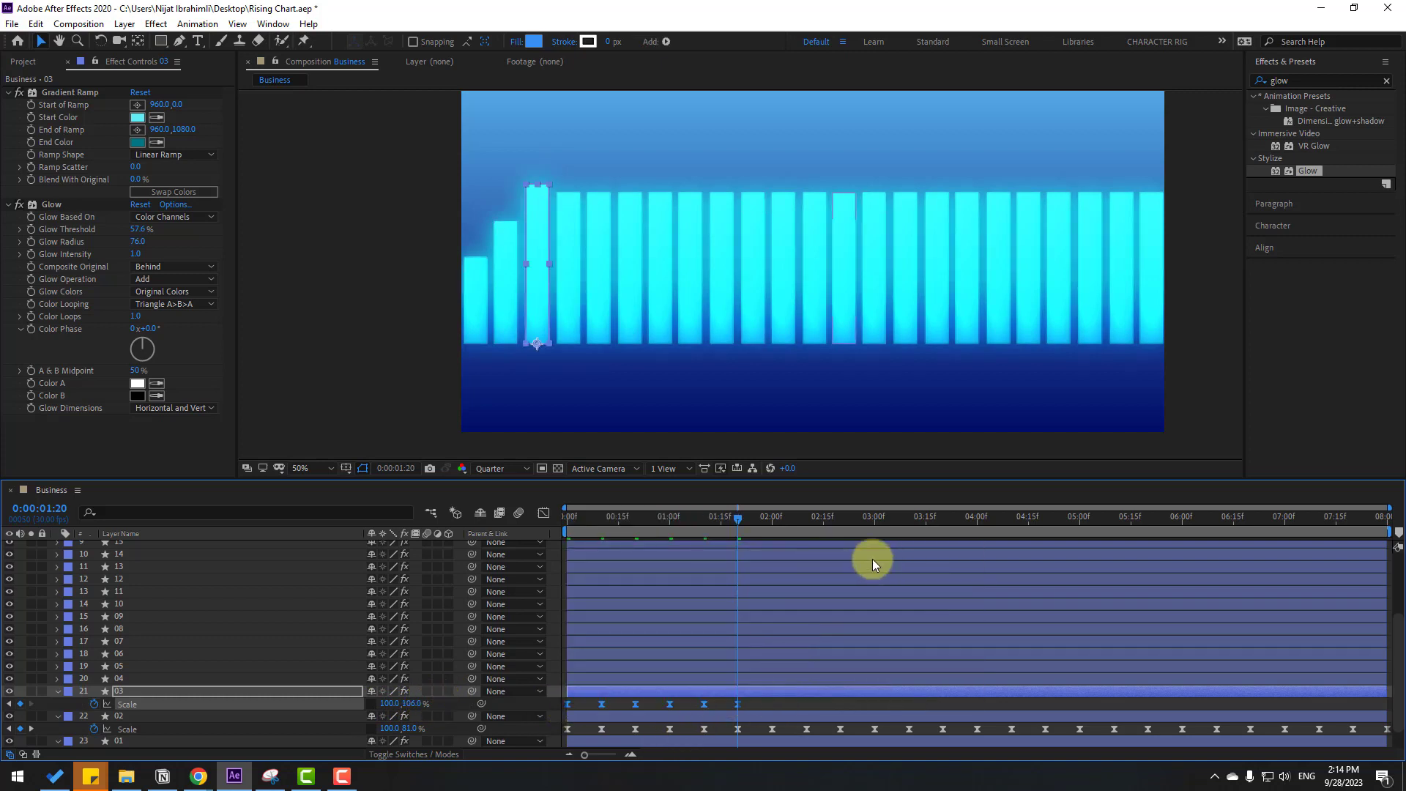
# Step: Repeat bar 03's Scale keyframes by pasting copies at 0:00:01:20, 0:00:03:10 and 0:00:06:20, and preview the result
pyautogui.hotkey('ctrl', 'c')
pyautogui.hotkey('ctrl', 'v')
pyautogui.click(909, 522)
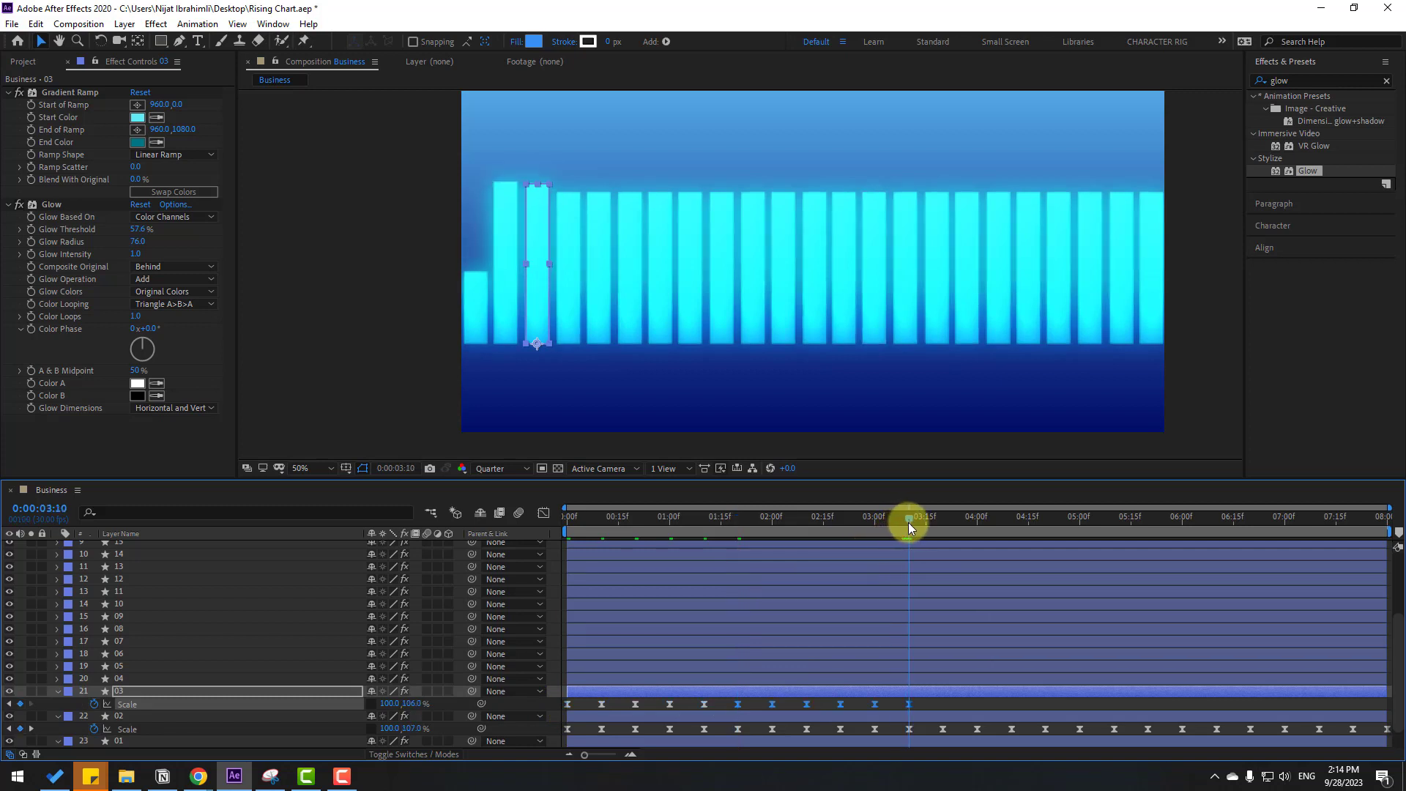
pyautogui.moveTo(926, 702); pyautogui.dragTo(560, 713)
pyautogui.hotkey('ctrl', 'c')
pyautogui.hotkey('ctrl', 'v')
pyautogui.click(1248, 522)
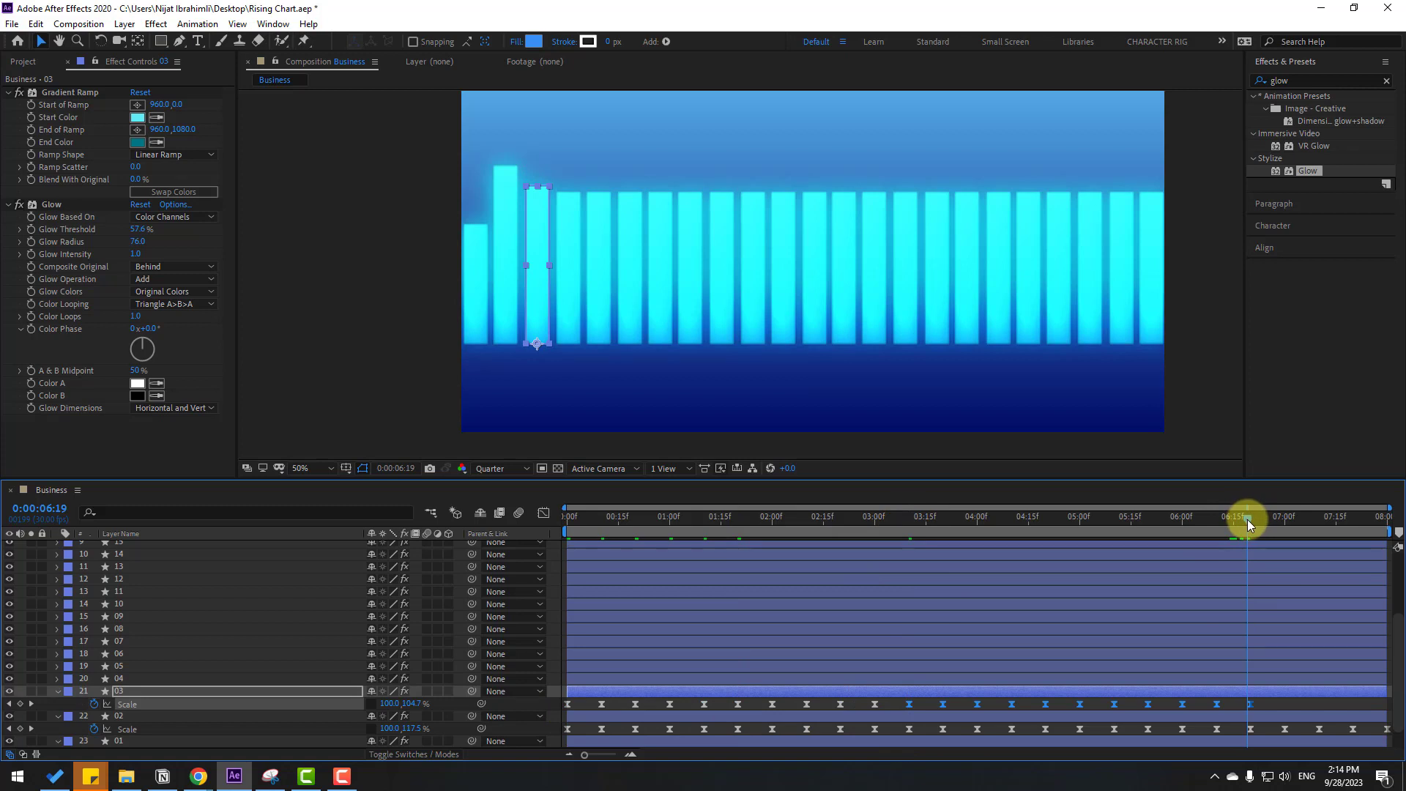
pyautogui.hotkey('ctrl', 'v')
pyautogui.press('space')
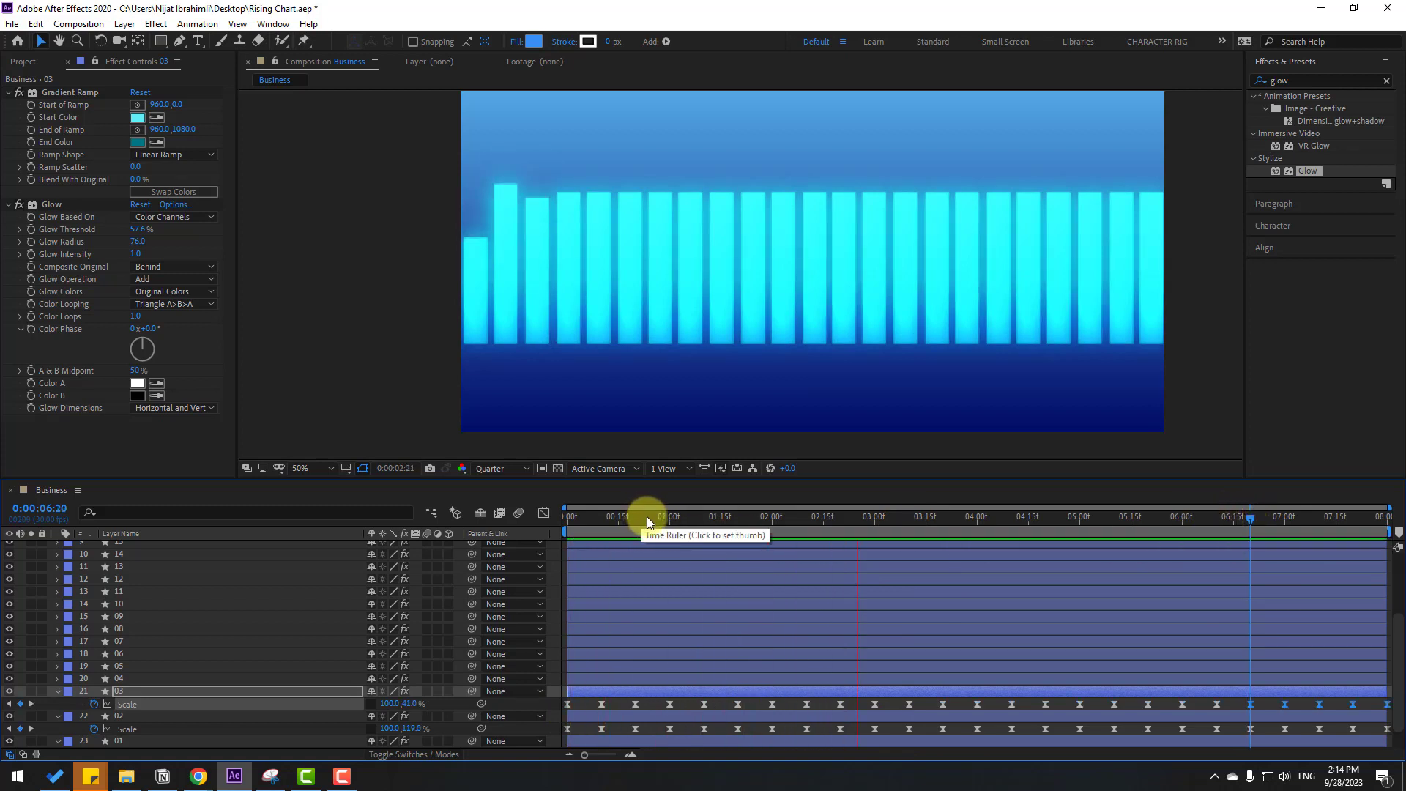
# Step: Copy bar 01's Scale keyframes onto bars 05, 08, 10, 12, 14, 18 and 23, starting at 0:00:00:00, and preview
pyautogui.press('Home')
pyautogui.scroll(-1, 751, 674)
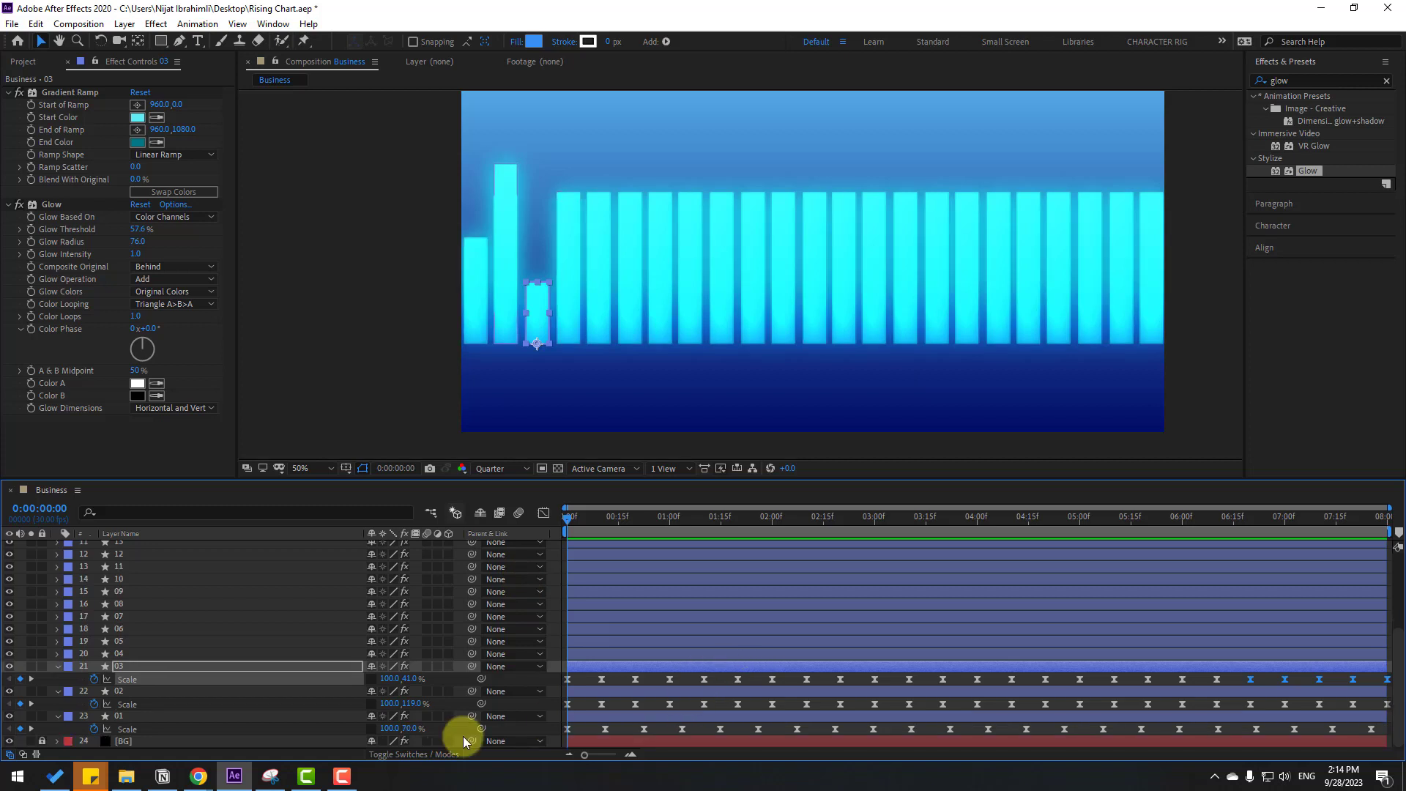
pyautogui.click(133, 718)
pyautogui.click(126, 732)
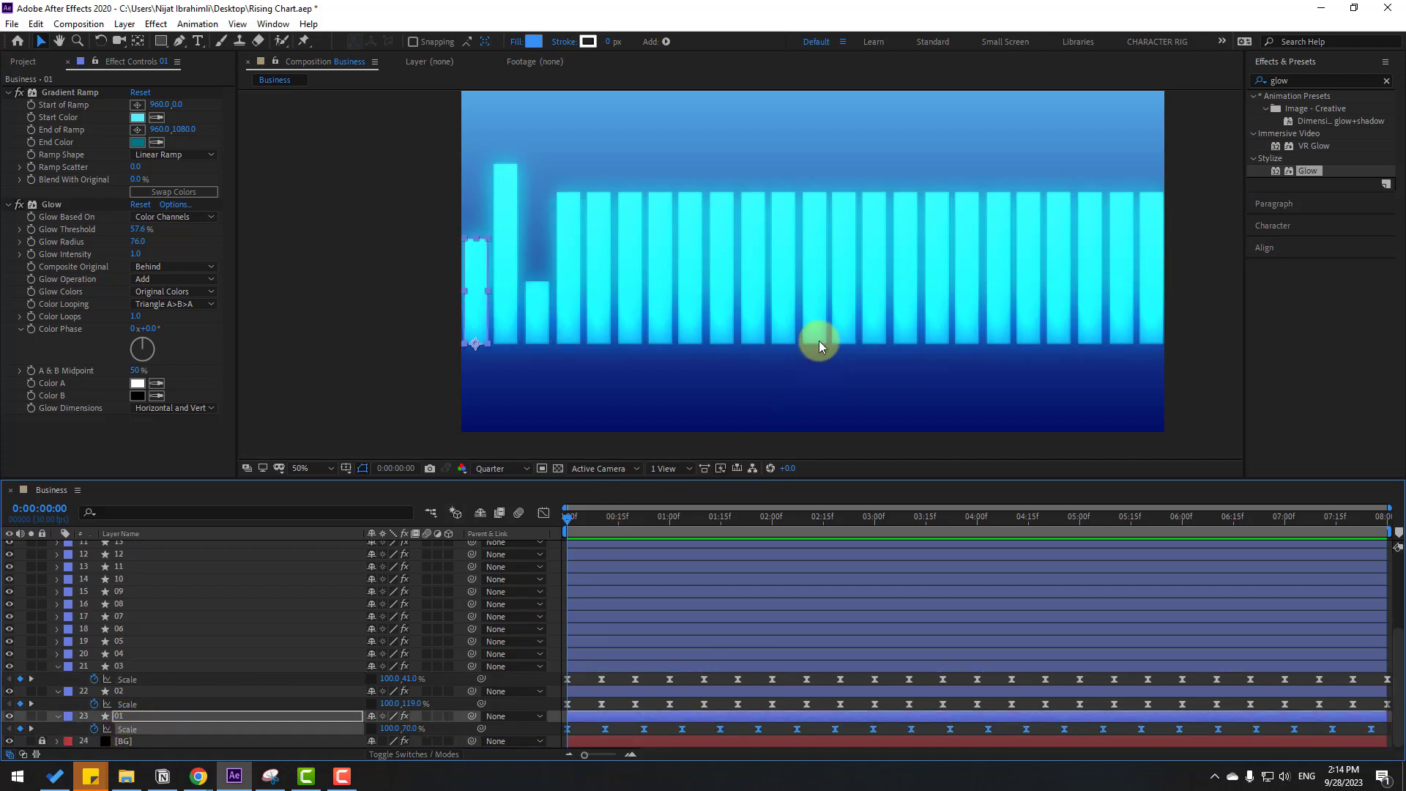
pyautogui.click(816, 232)
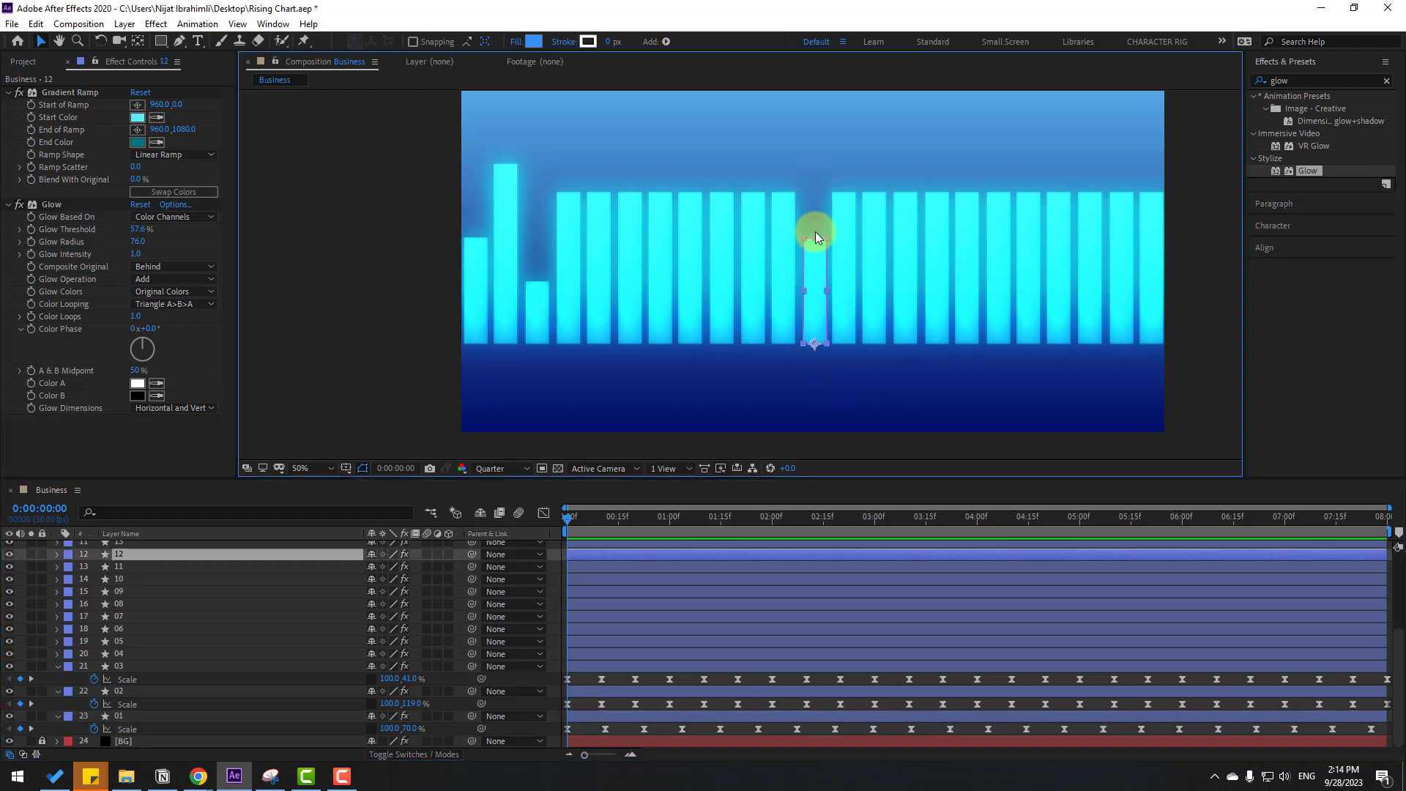
pyautogui.click(1007, 233)
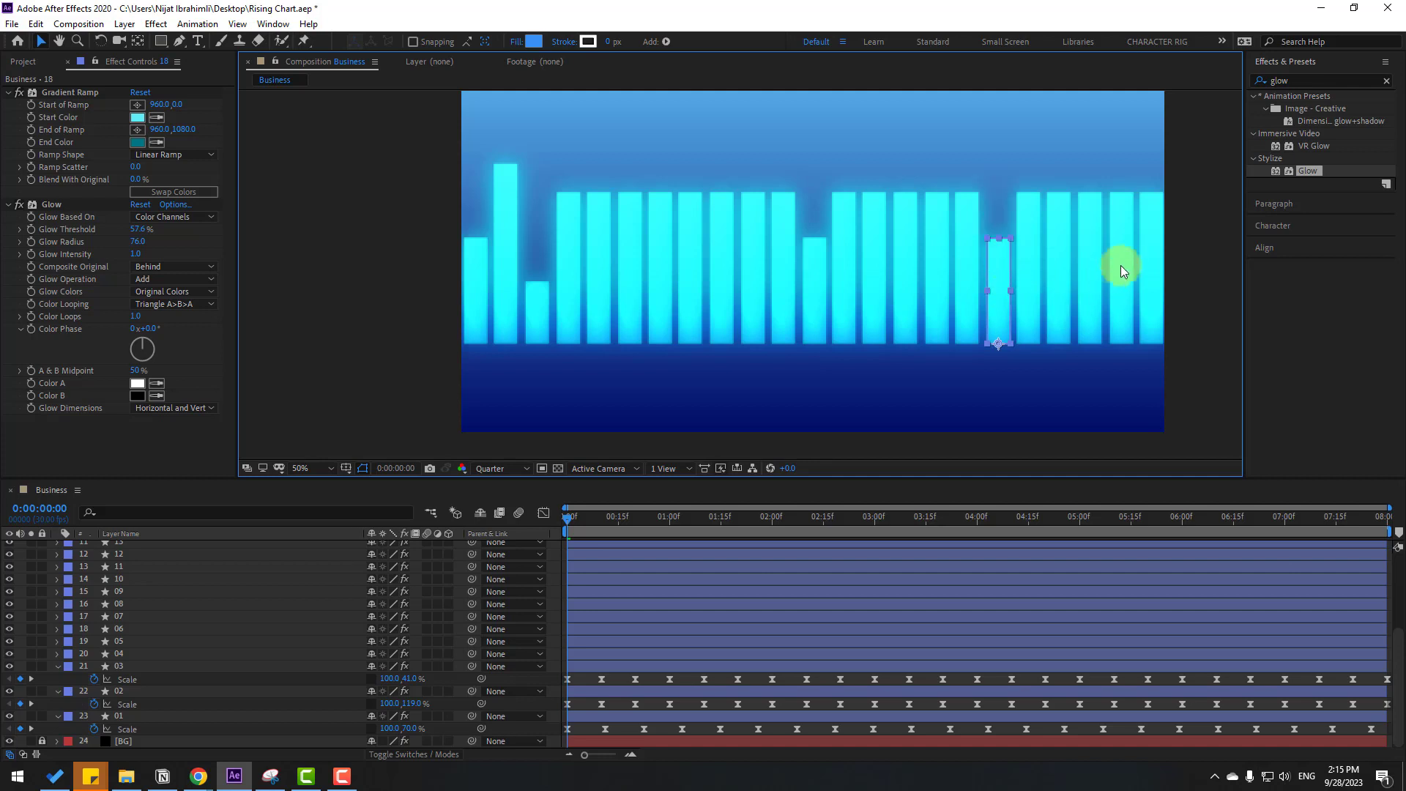
pyautogui.click(700, 221)
pyautogui.click(605, 222)
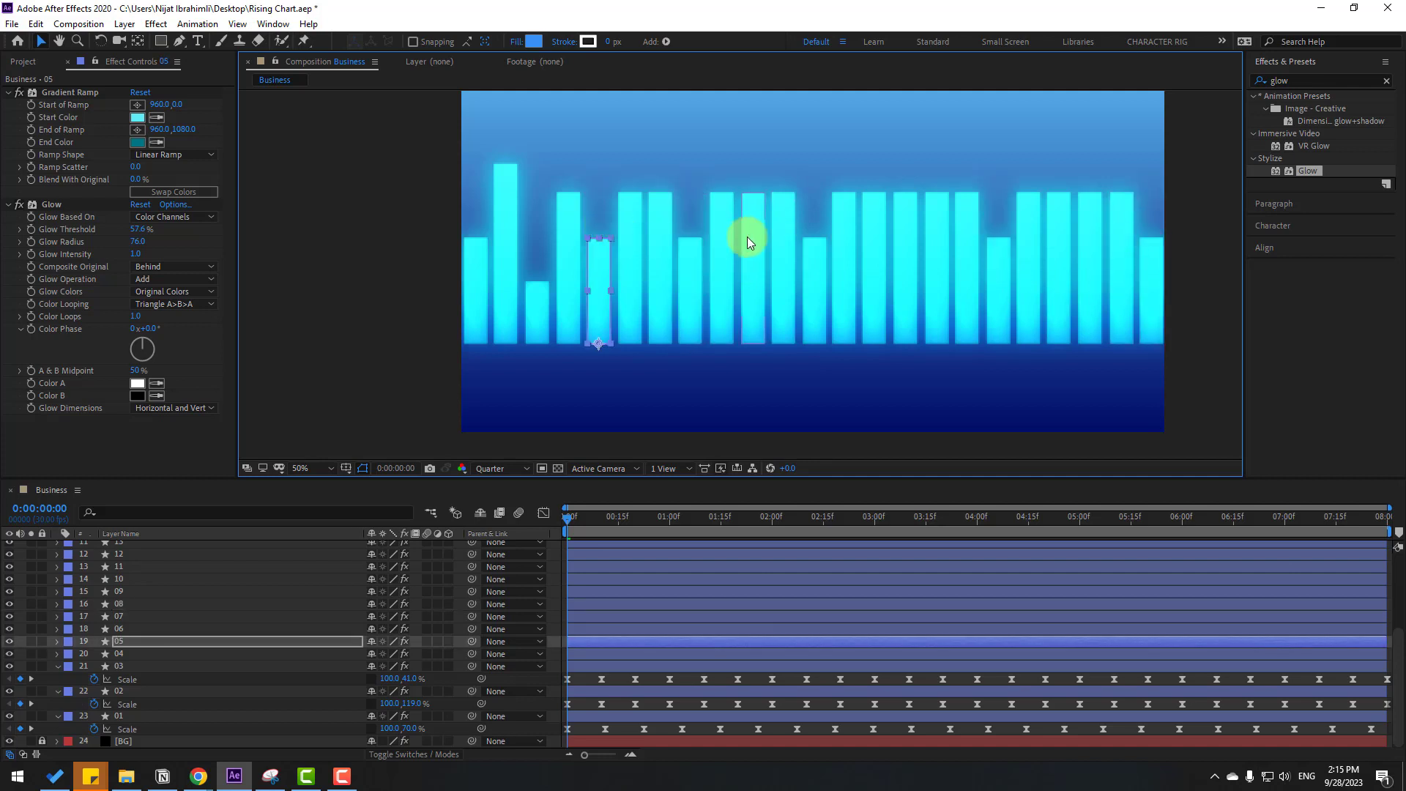
pyautogui.click(753, 234)
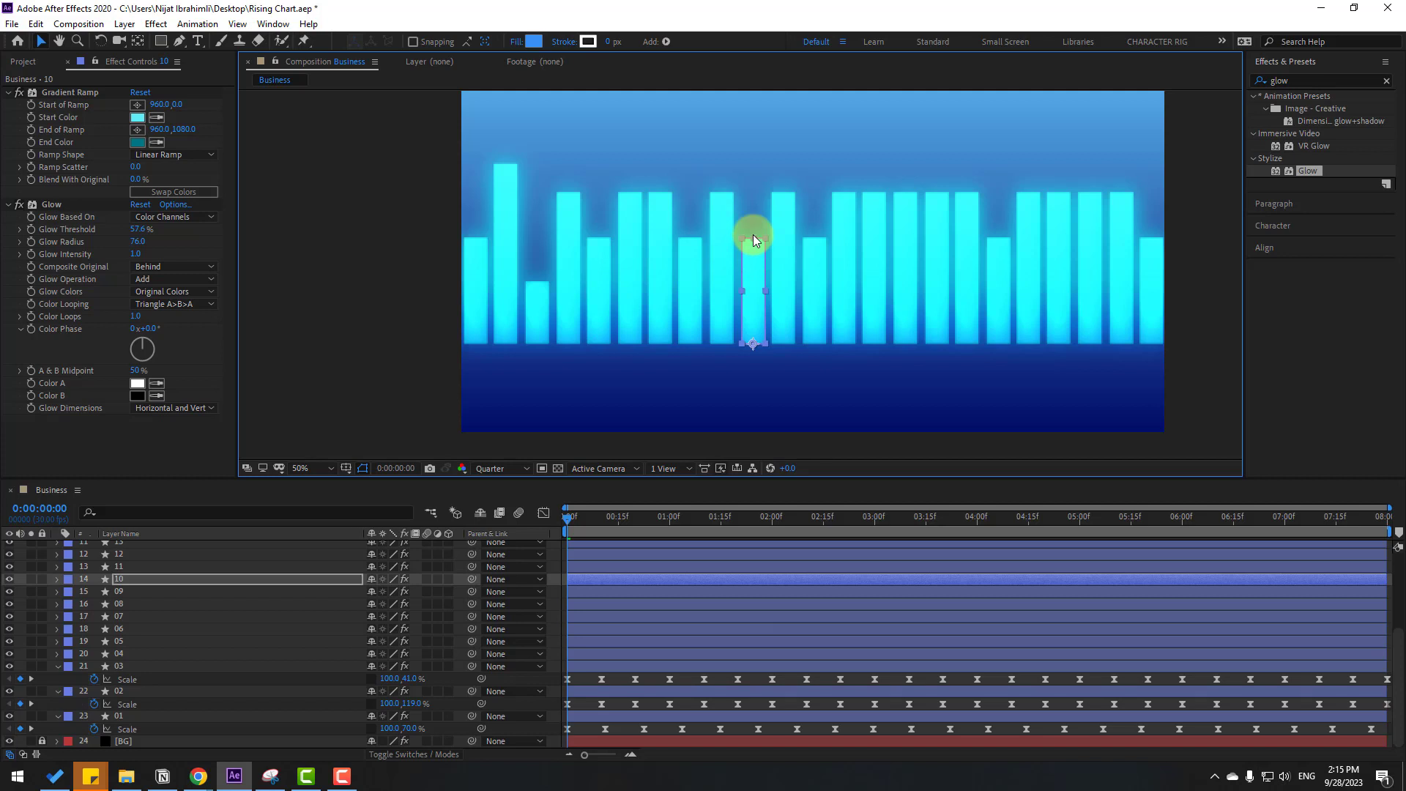
pyautogui.click(879, 222)
pyautogui.press('space')
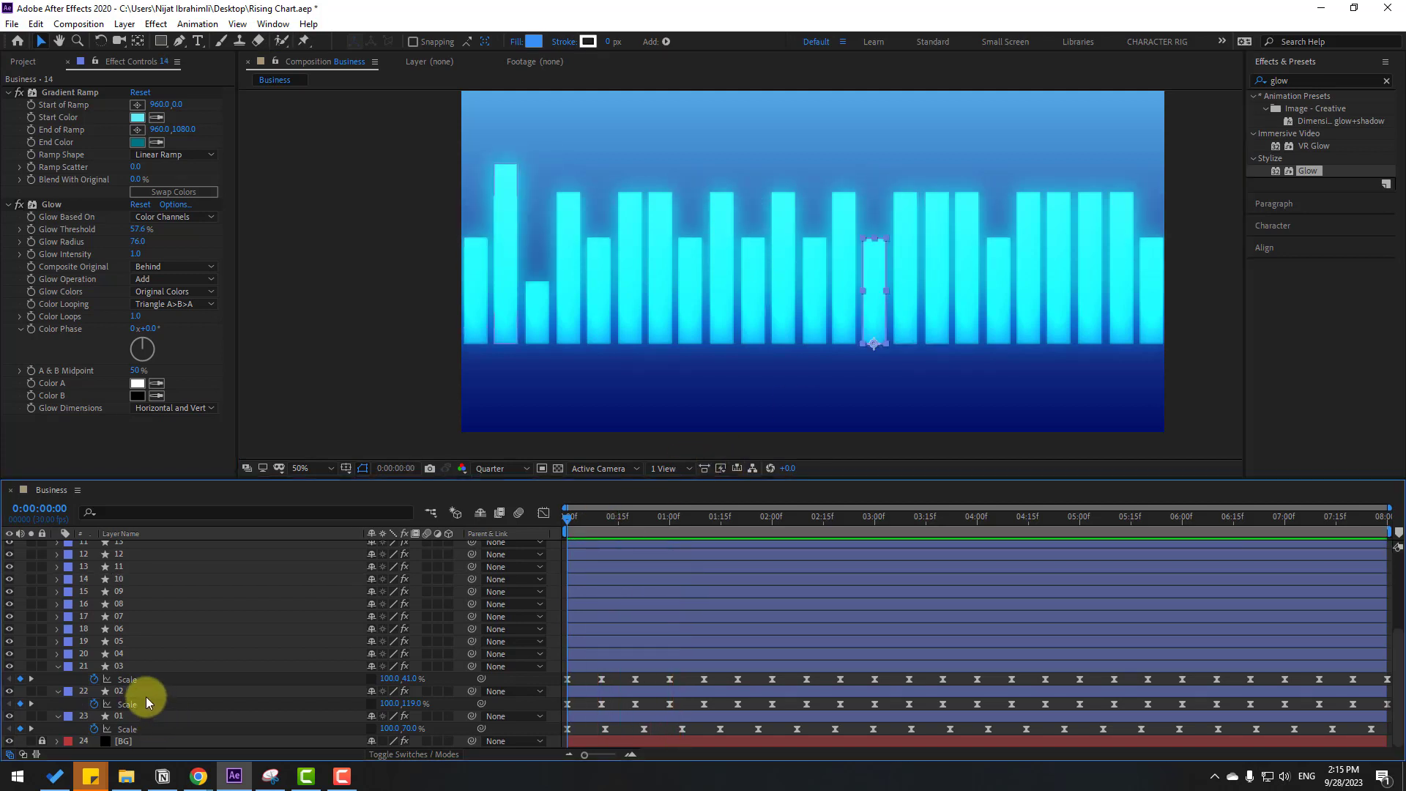
# Step: Copy bar 02's Scale keyframes onto bars 04, 09, 13, 16 and 20, starting at 0:00:00:00, and preview
pyautogui.click(125, 704)
pyautogui.press('Return')
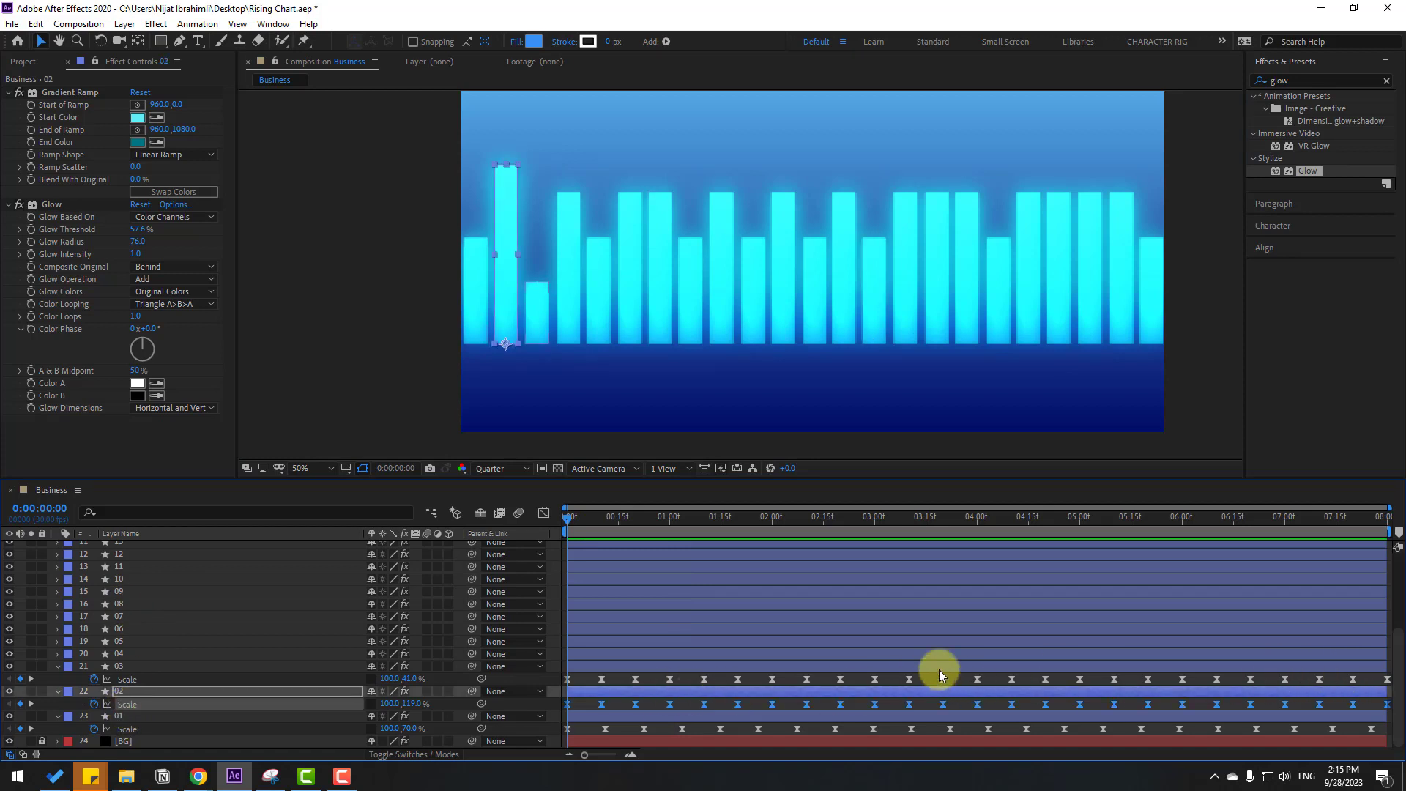
pyautogui.click(570, 226)
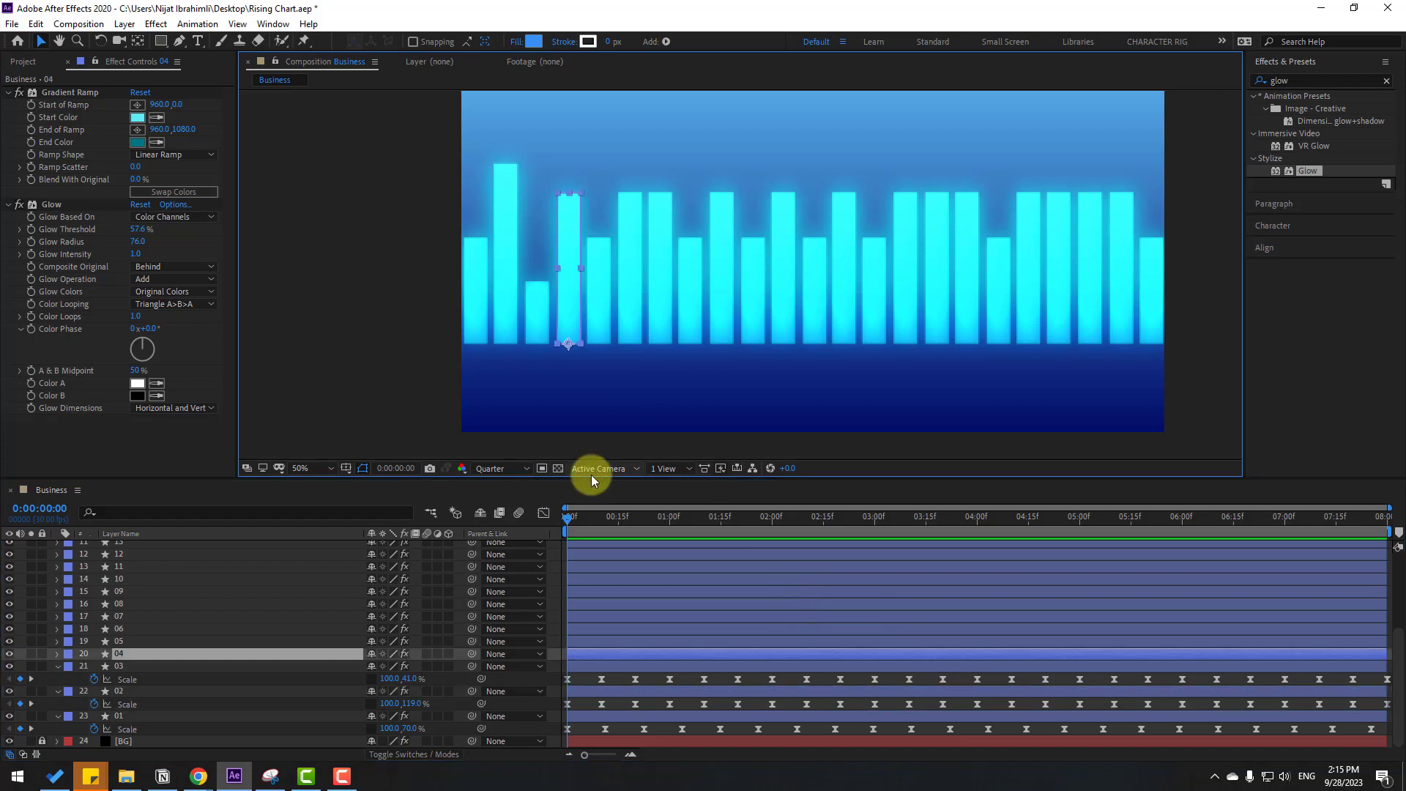
pyautogui.moveTo(578, 517); pyautogui.dragTo(578, 536)
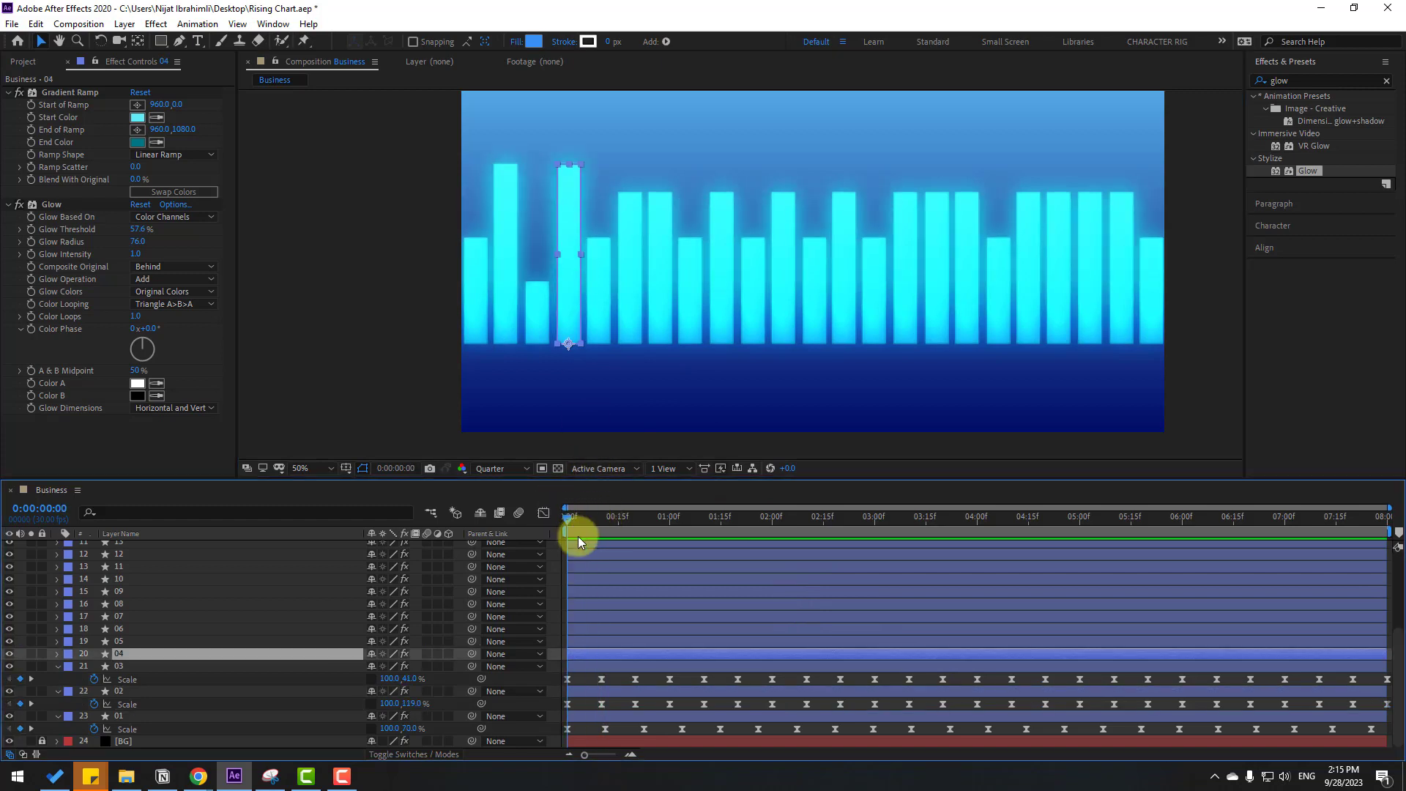
pyautogui.click(578, 536)
pyautogui.click(718, 243)
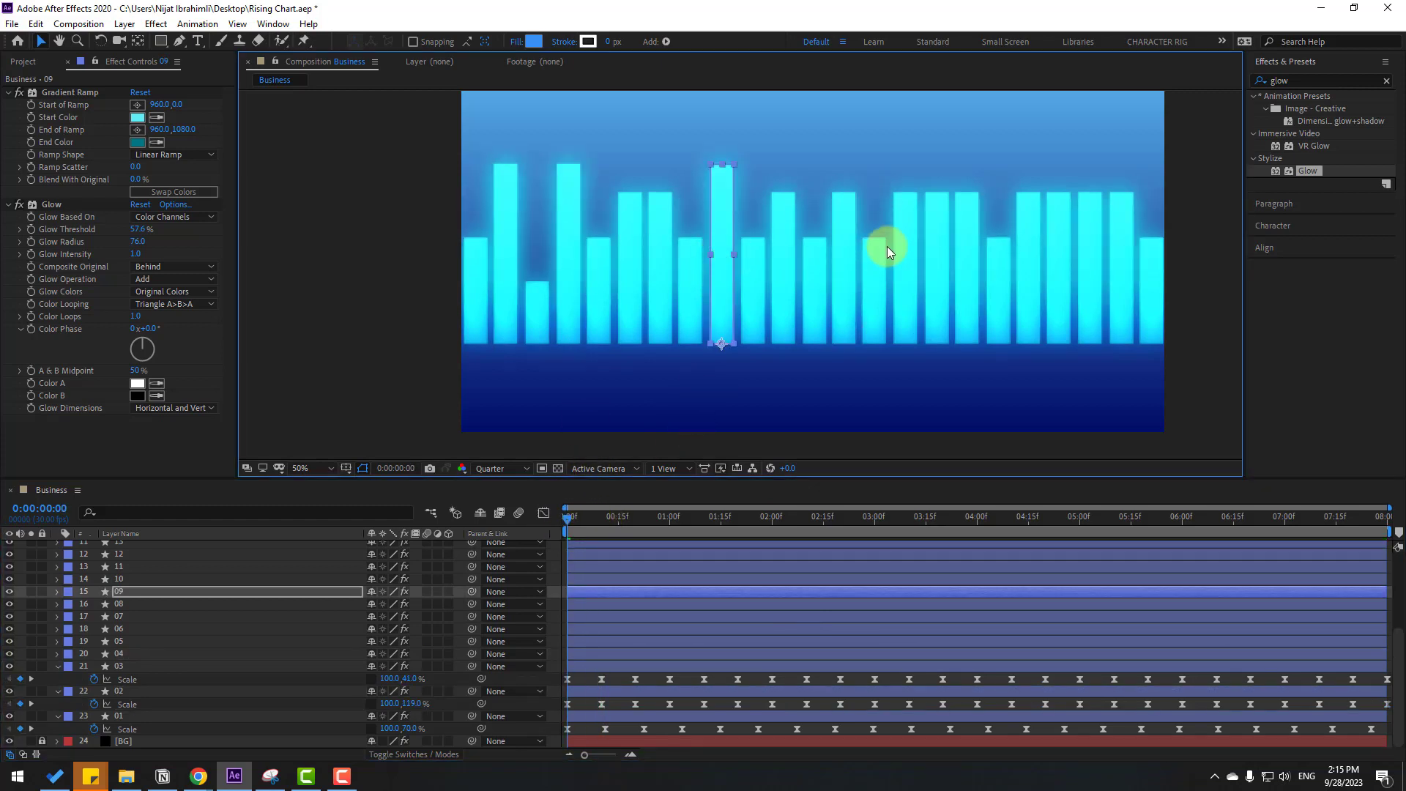
pyautogui.click(847, 227)
pyautogui.click(943, 221)
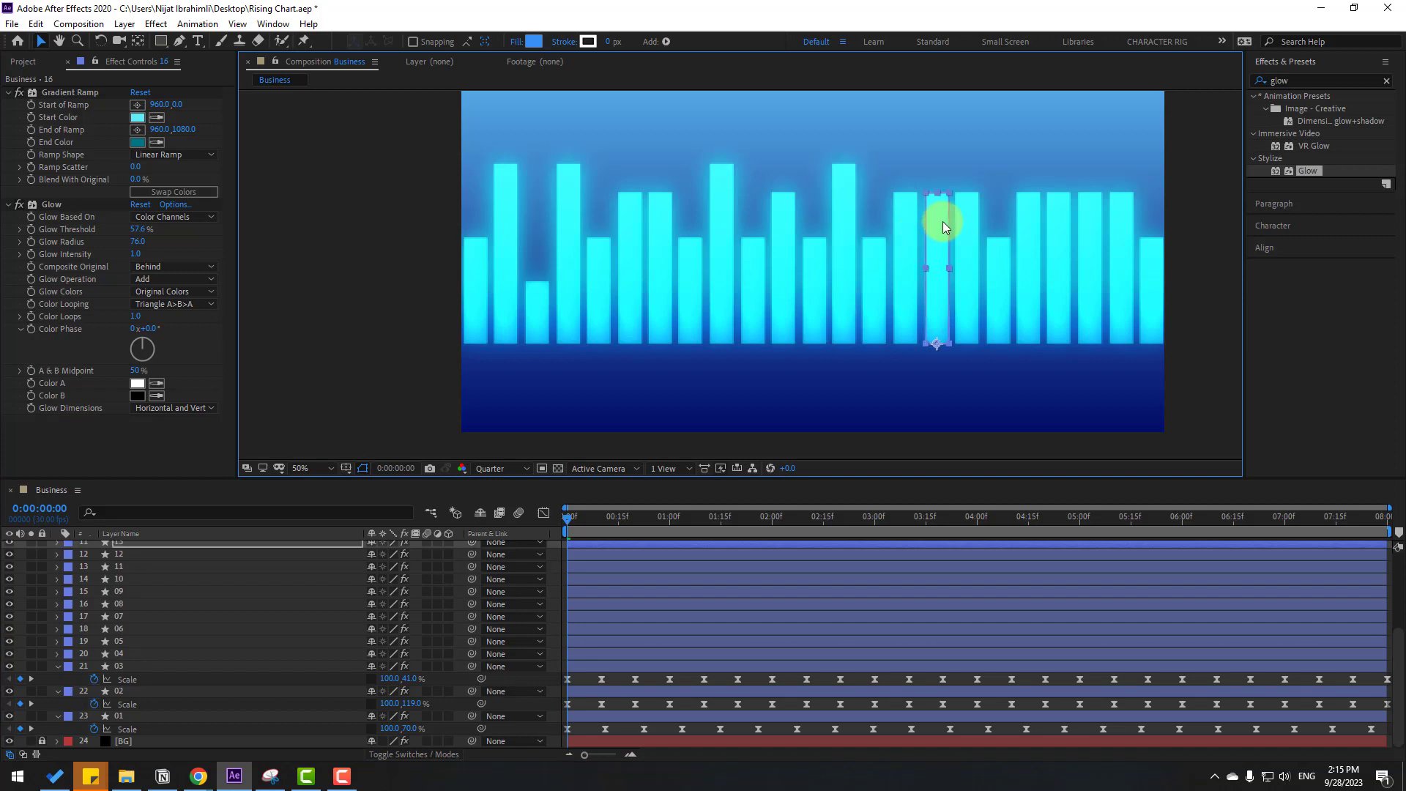
pyautogui.click(1068, 226)
pyautogui.press('space')
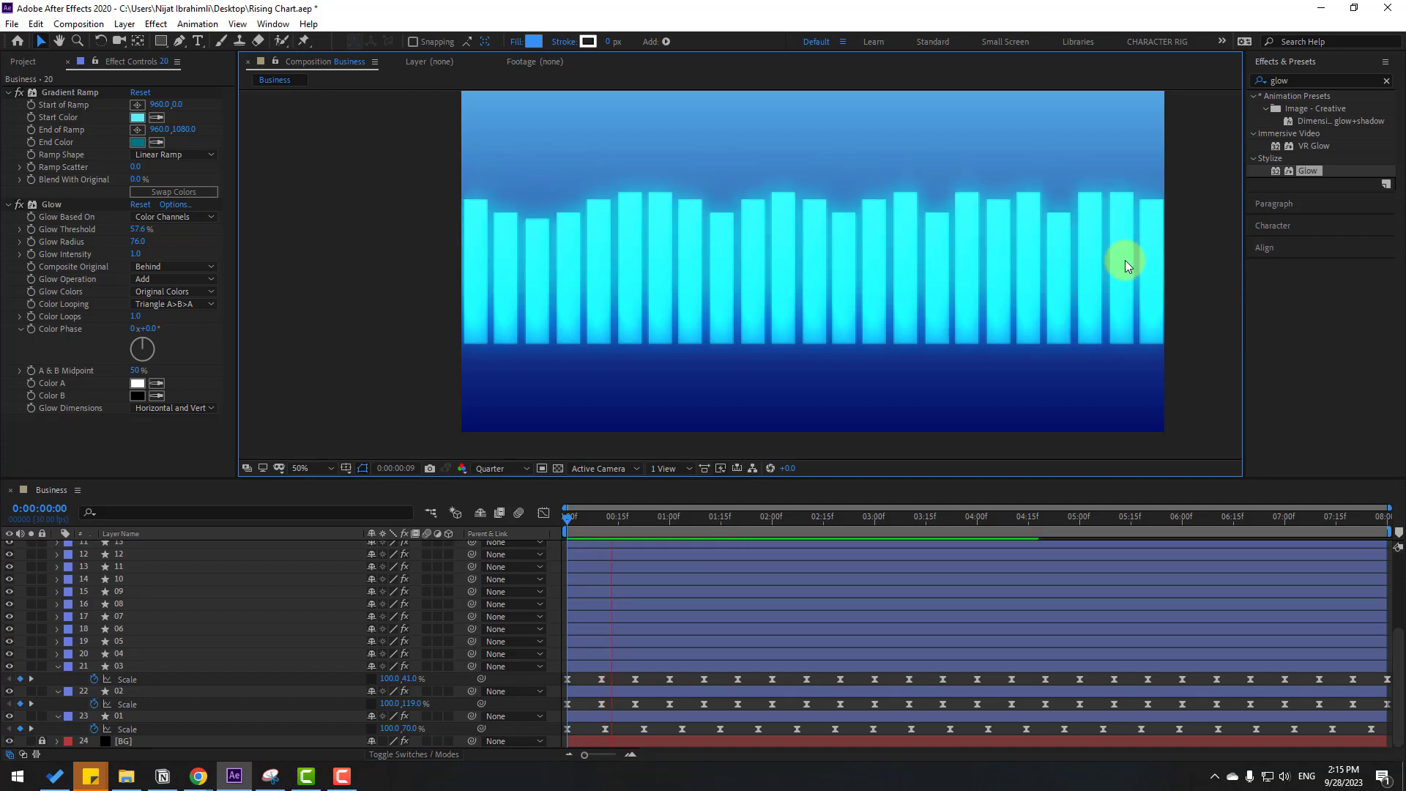
pyautogui.click(636, 522)
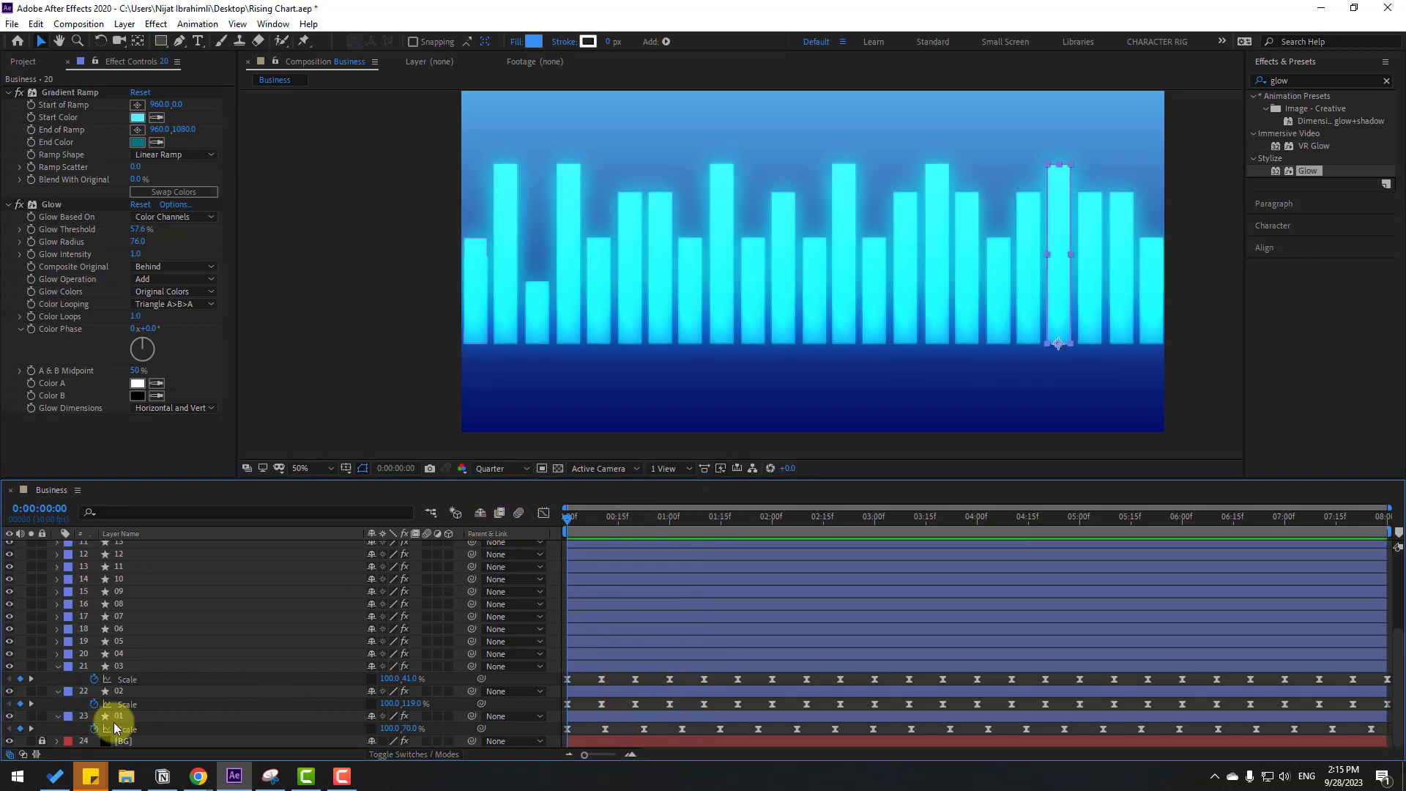
# Step: Copy bar 03's Scale keyframes onto bars 06, 11, 15, 19 and 22, starting at 0:00:00:00, and preview
pyautogui.click(130, 679)
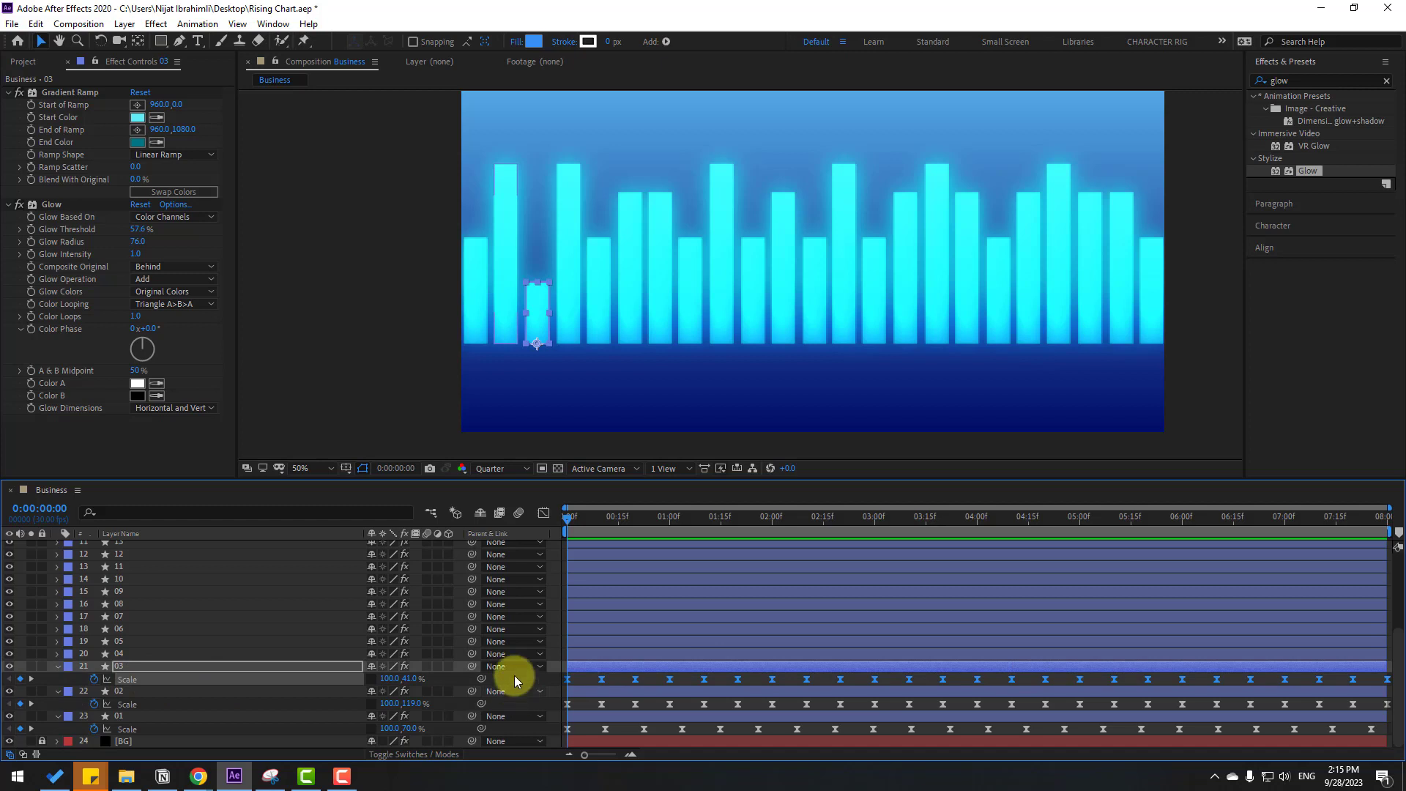
pyautogui.click(561, 200)
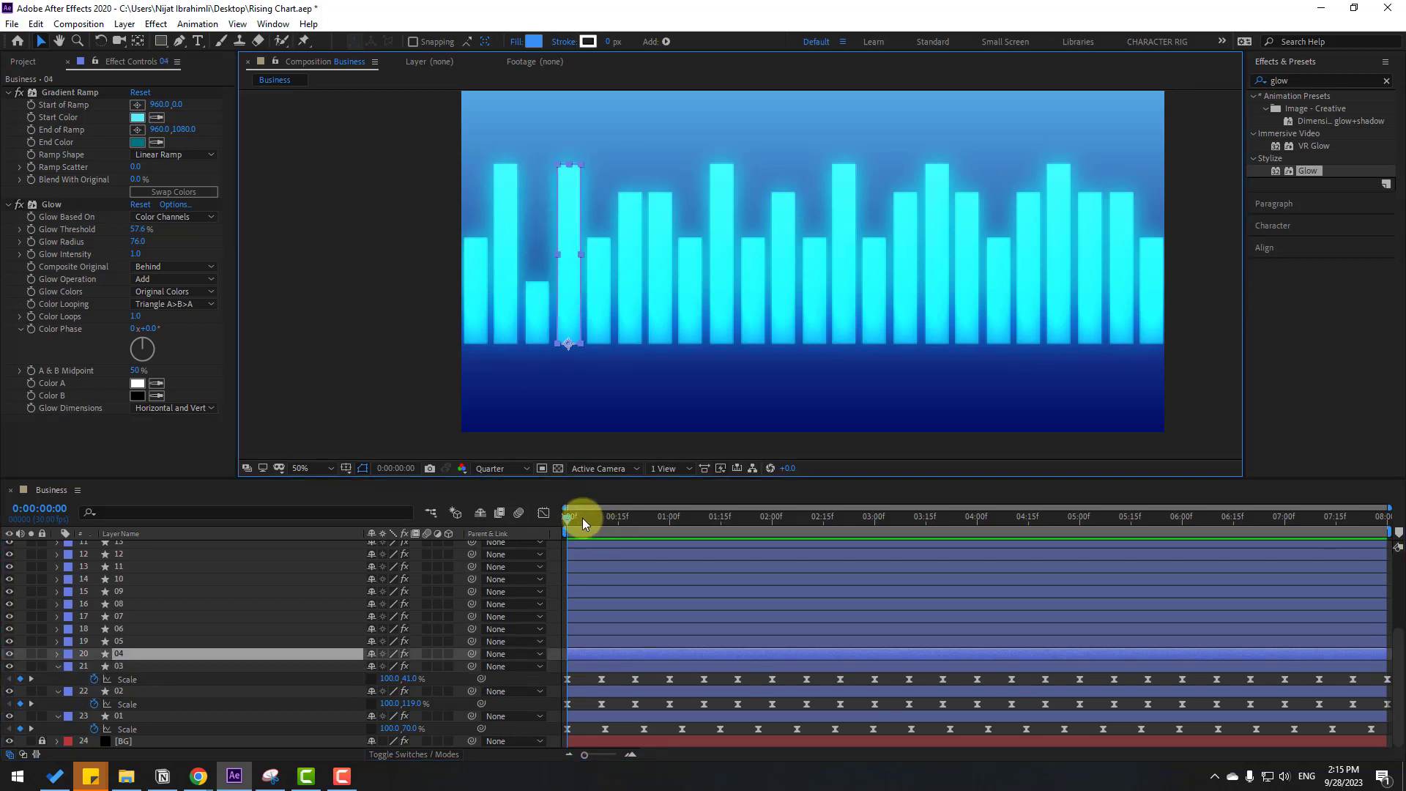
pyautogui.moveTo(583, 517); pyautogui.dragTo(556, 508)
pyautogui.click(631, 208)
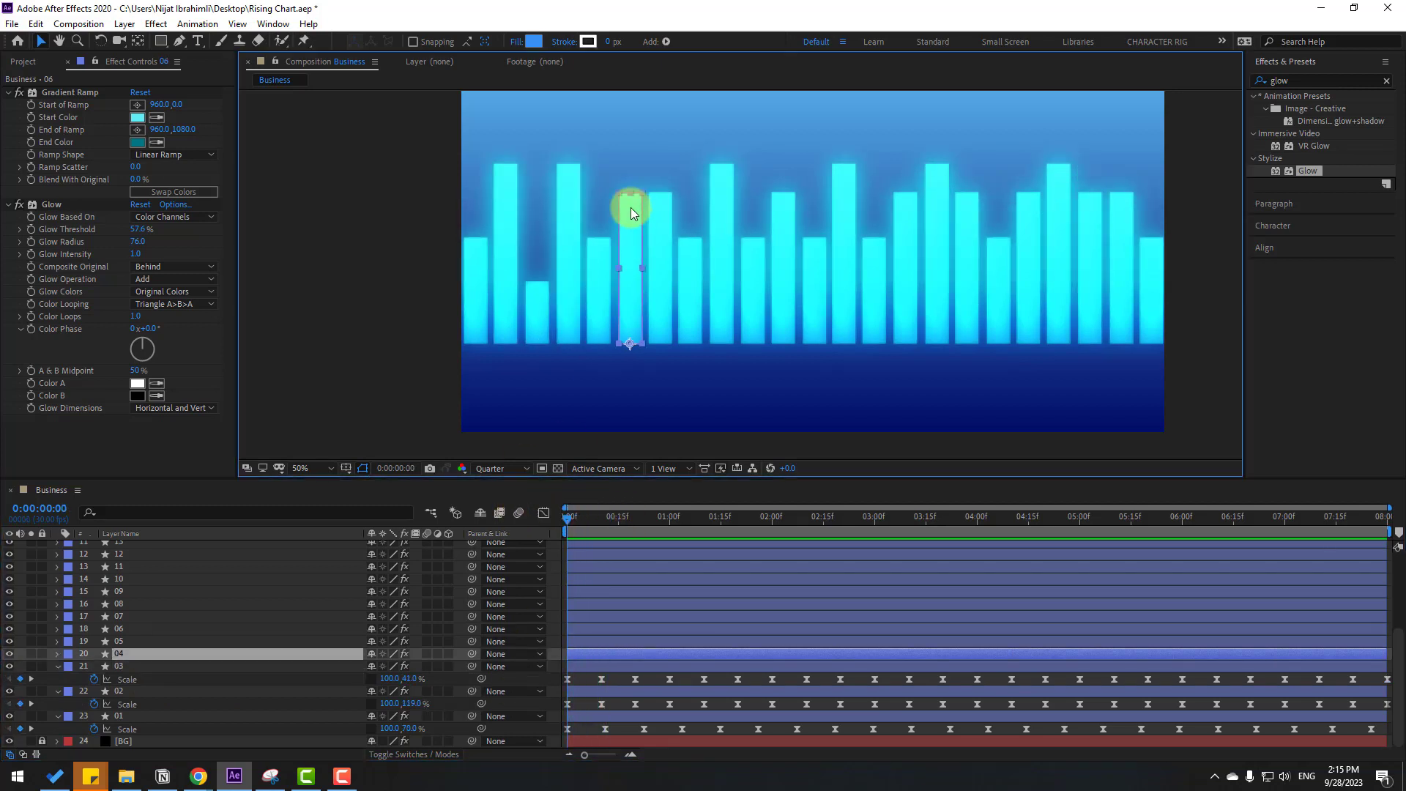
pyautogui.click(778, 241)
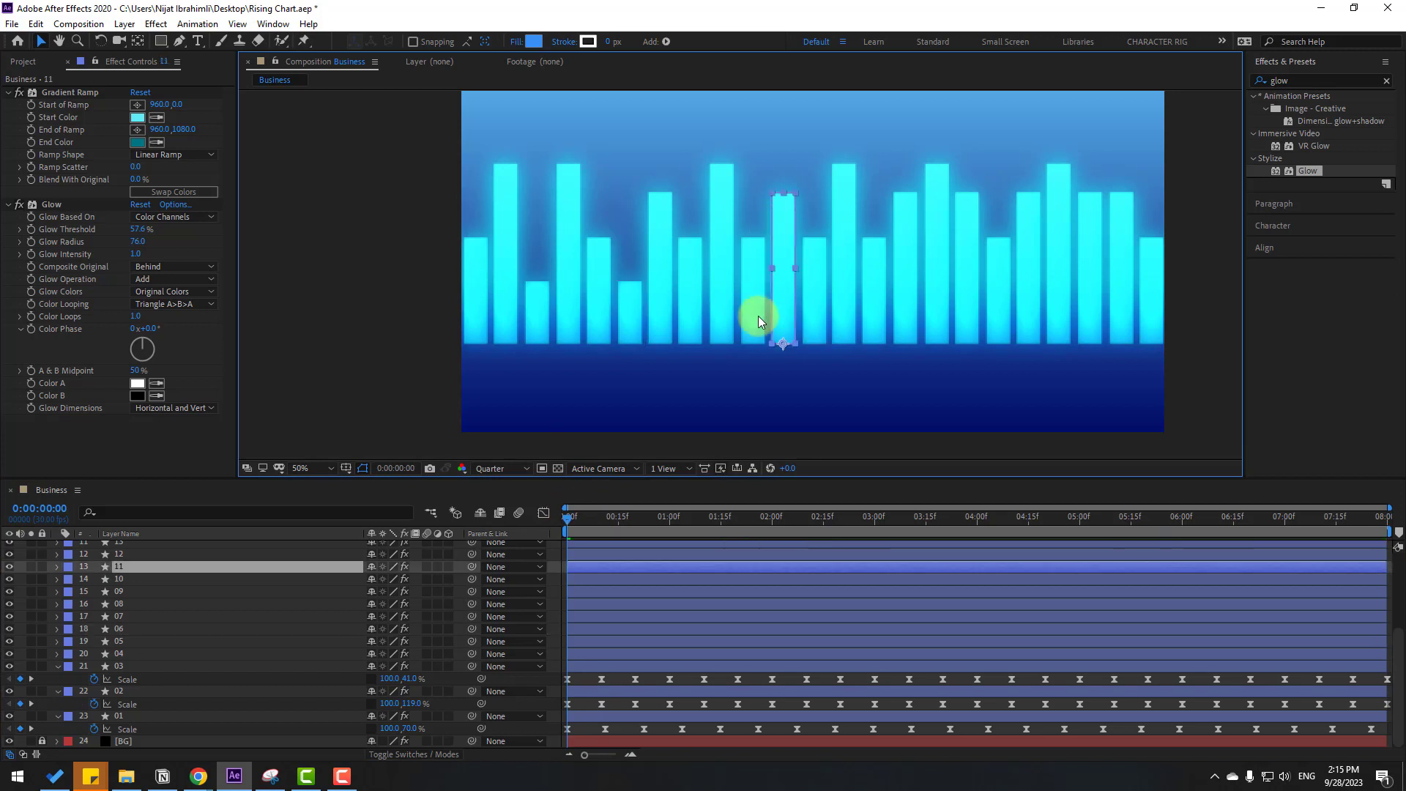
pyautogui.press('Return')
pyautogui.click(914, 215)
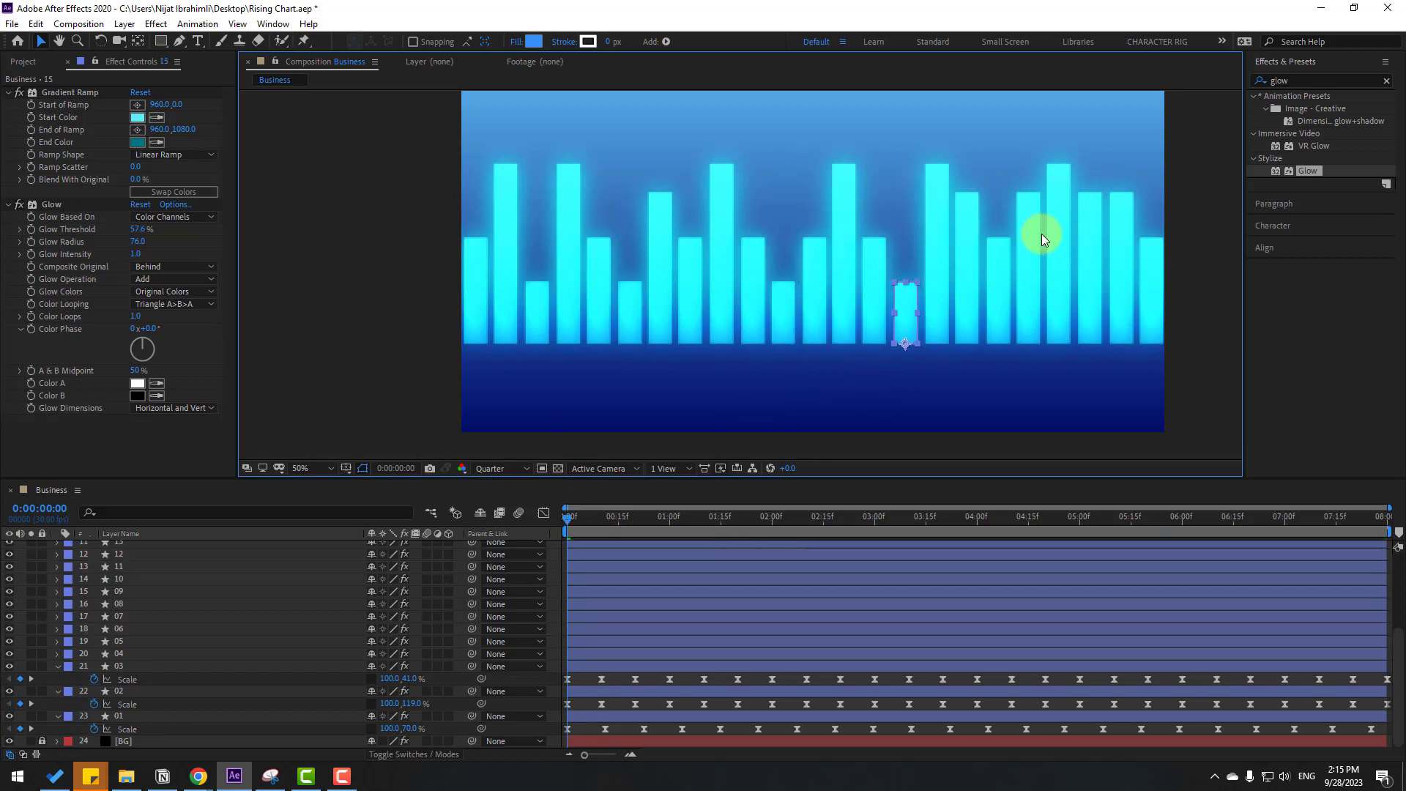
pyautogui.click(1030, 224)
pyautogui.click(1119, 228)
pyautogui.press('space')
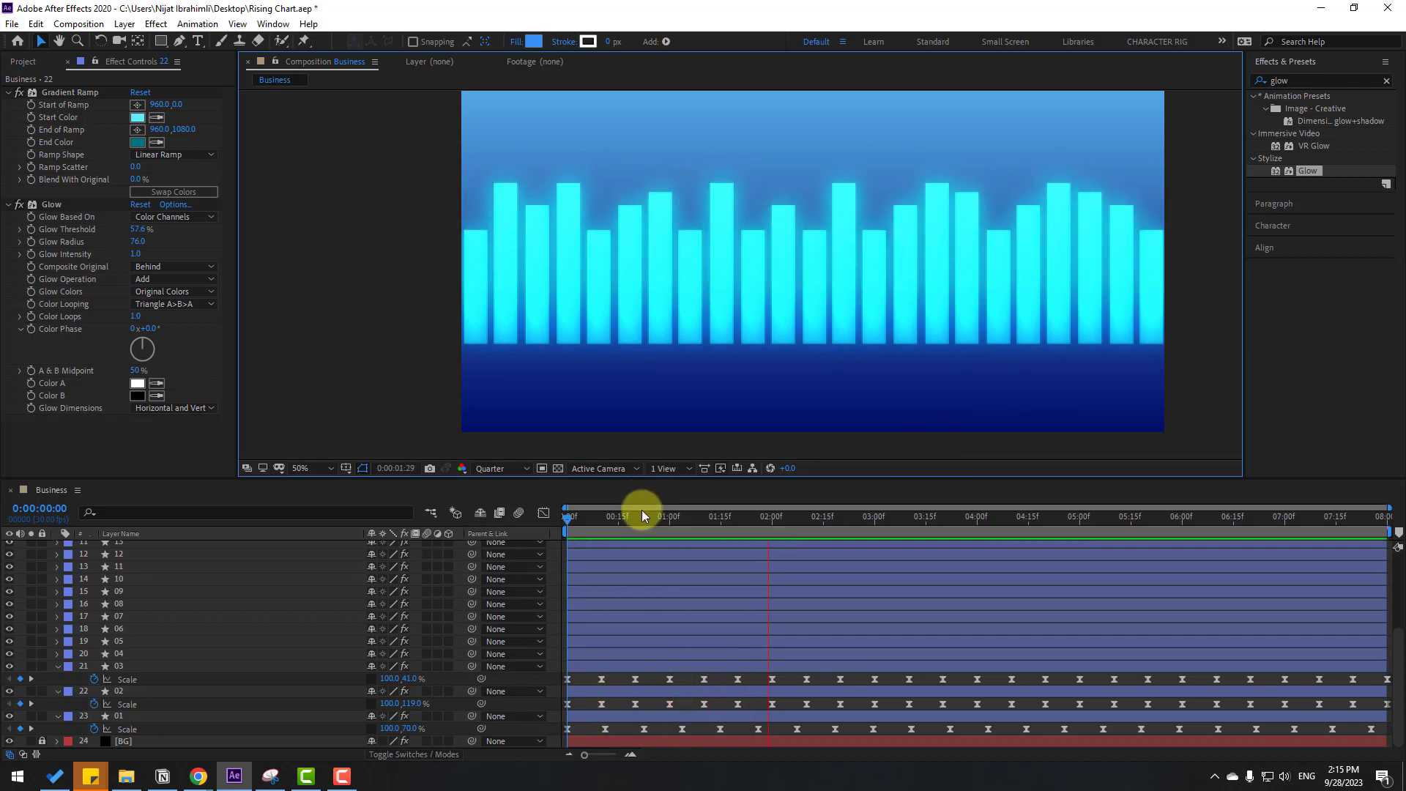
pyautogui.moveTo(642, 510); pyautogui.dragTo(516, 518)
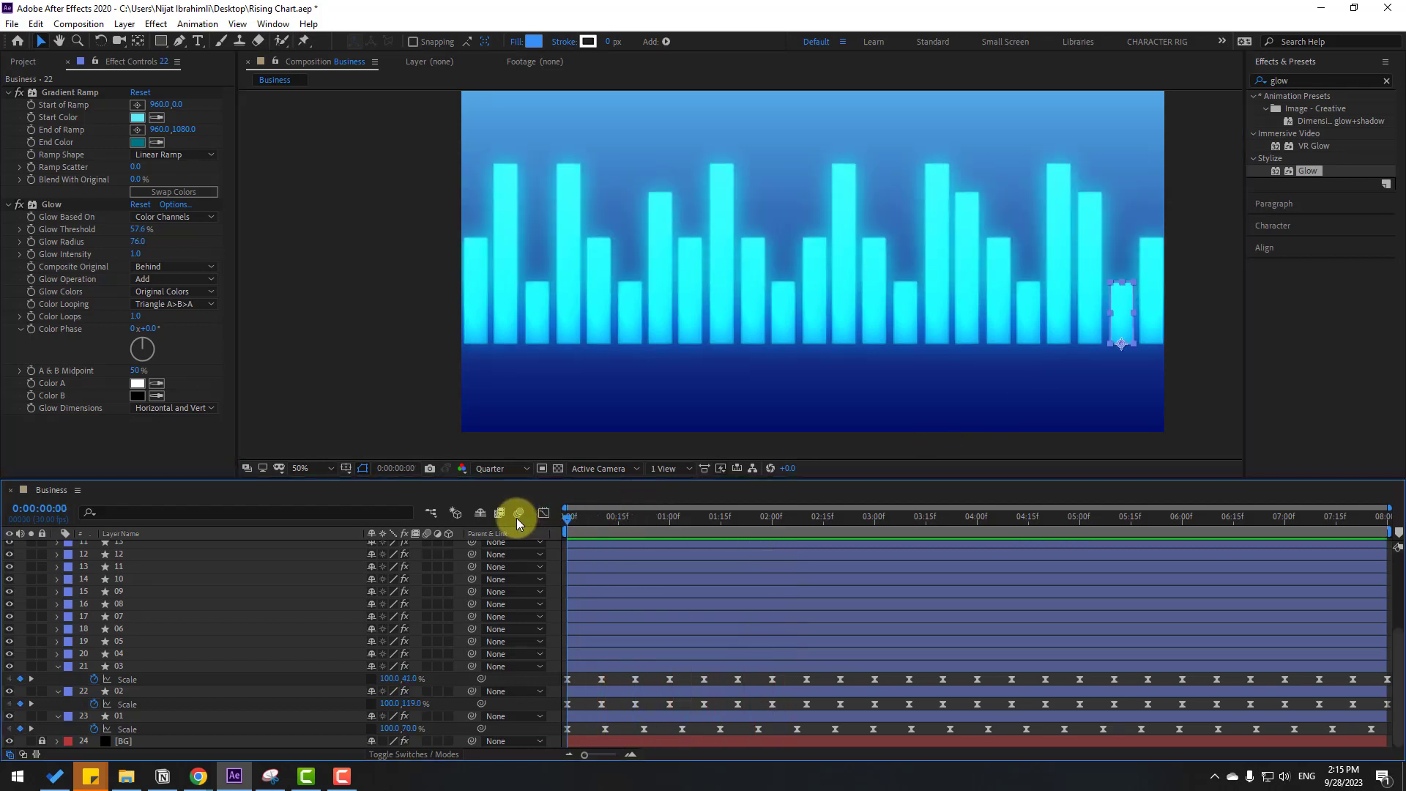
# Step: Copy bar 01's Scale keyframes onto bars 07, 17 and 21, starting at 0:00:00:00, and preview the whole row
pyautogui.click(288, 716)
pyautogui.click(129, 730)
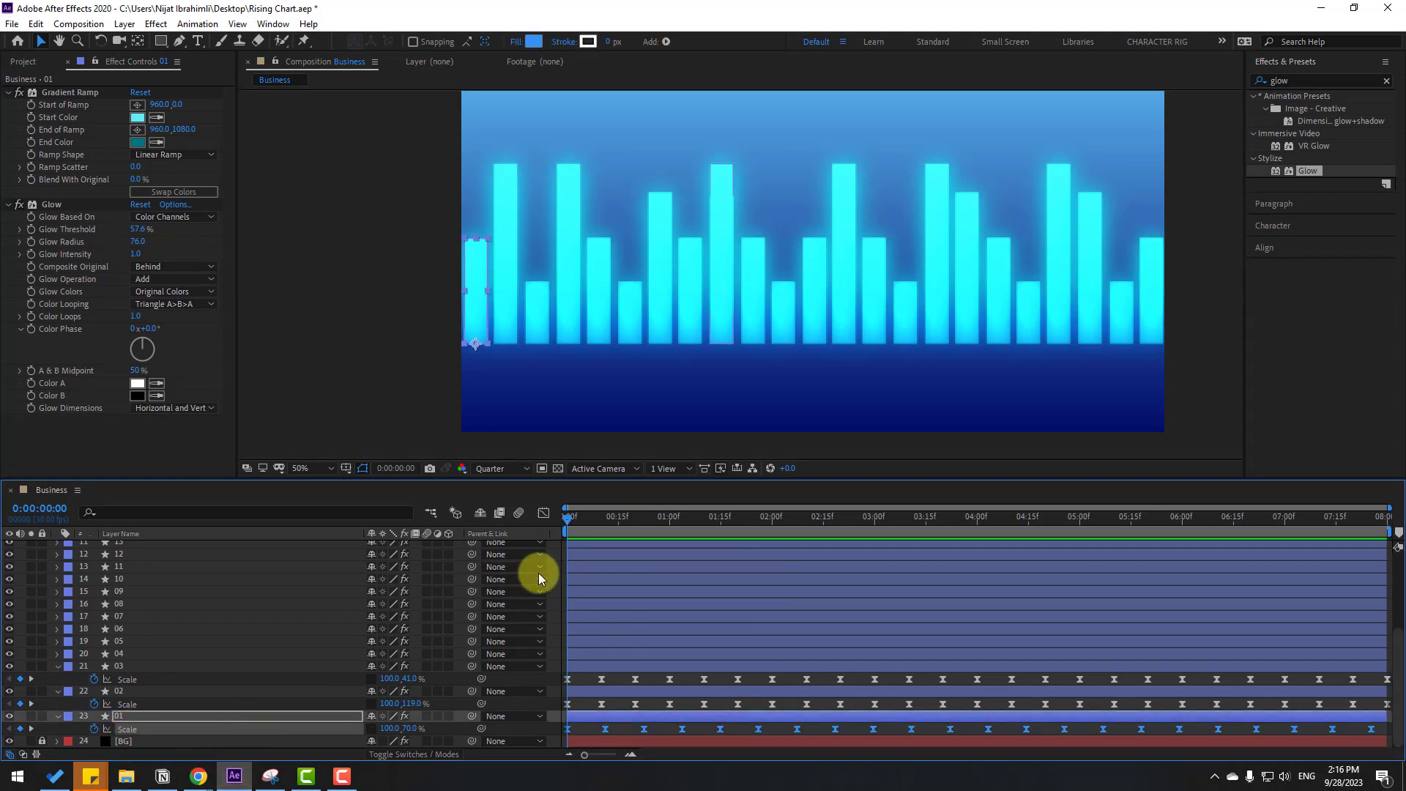
pyautogui.moveTo(578, 521); pyautogui.dragTo(568, 522)
pyautogui.click(659, 228)
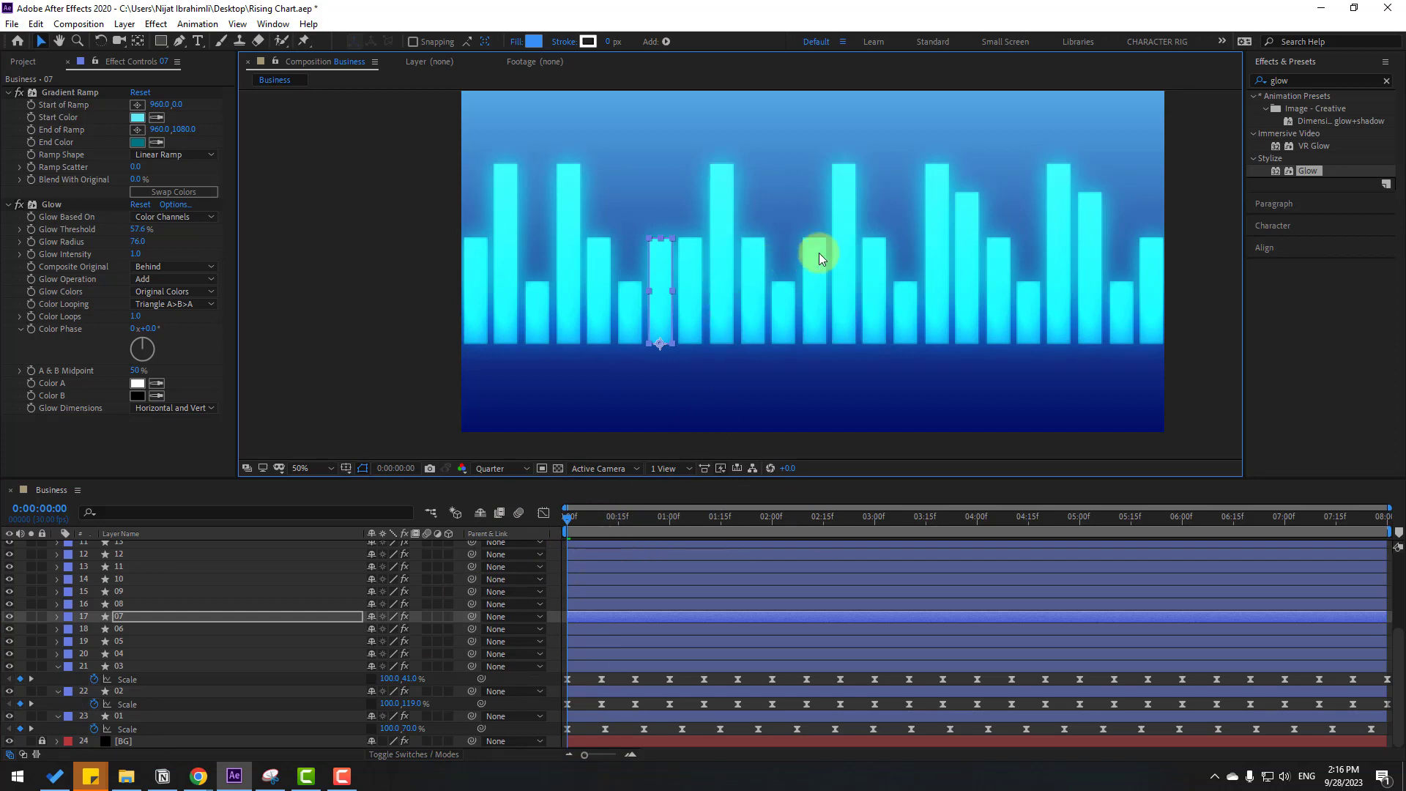
pyautogui.moveTo(579, 514); pyautogui.dragTo(520, 508)
pyautogui.click(974, 214)
pyautogui.click(1086, 214)
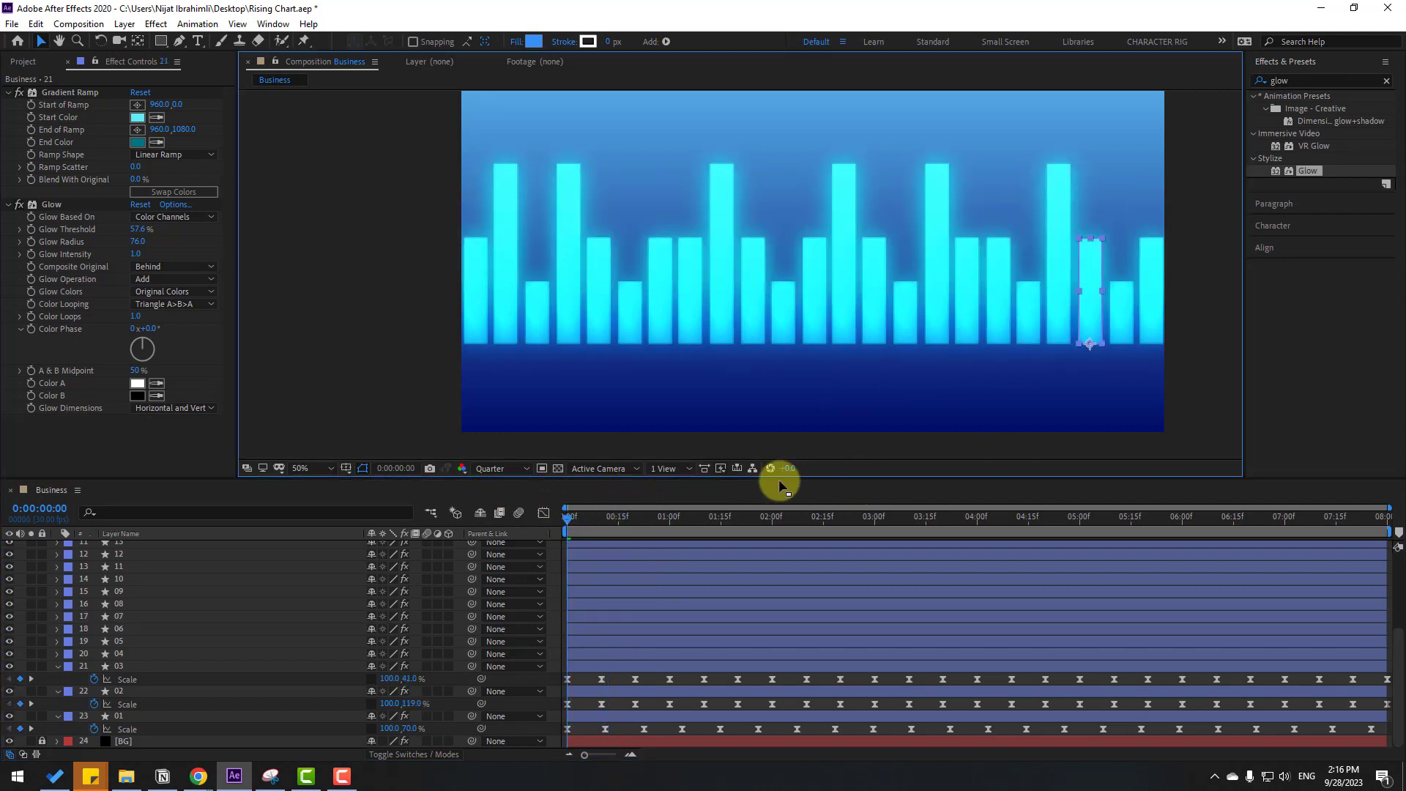
pyautogui.click(1063, 718)
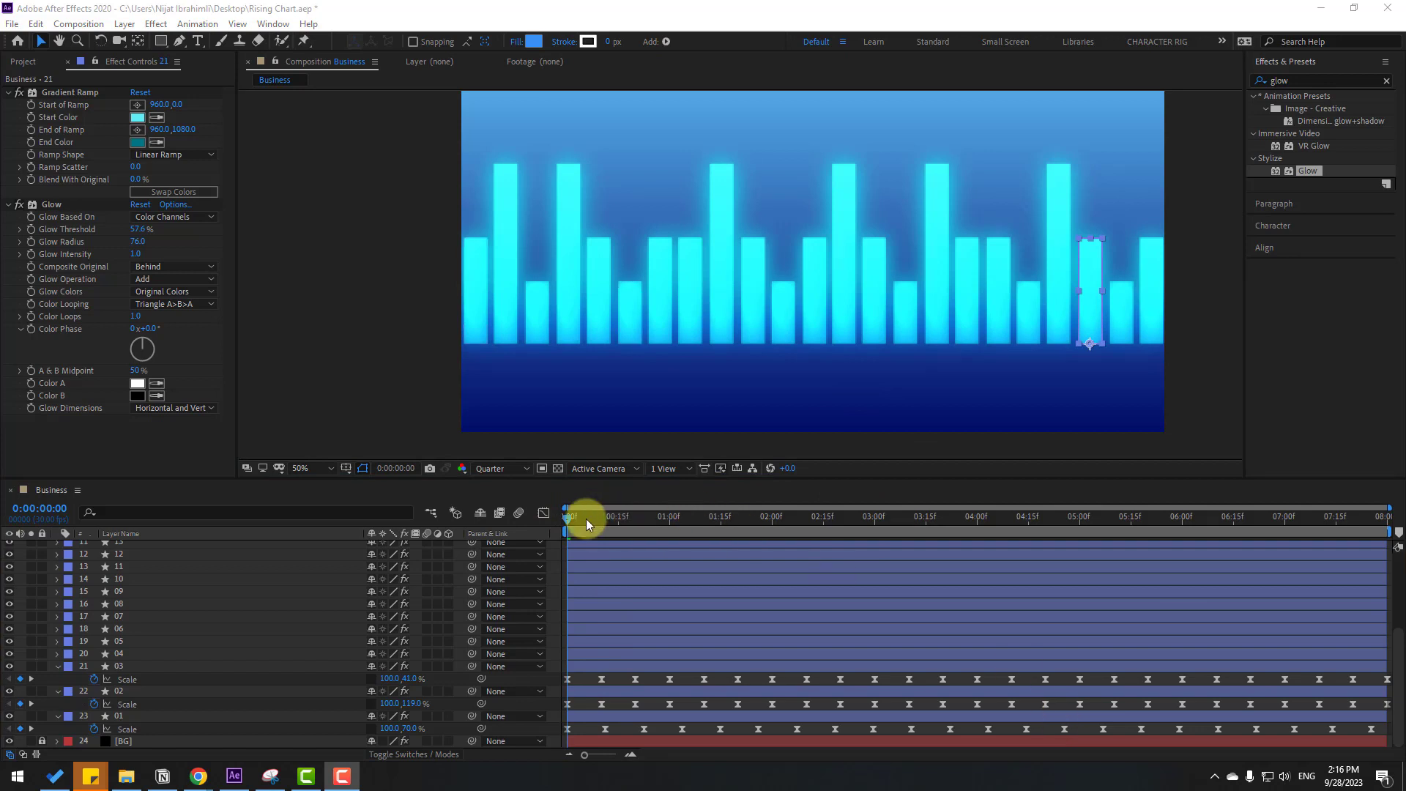
pyautogui.moveTo(587, 519)
pyautogui.mouseDown()
pyautogui.moveTo(547, 520)
pyautogui.moveTo(577, 517)
pyautogui.mouseUp()
pyautogui.press('space')
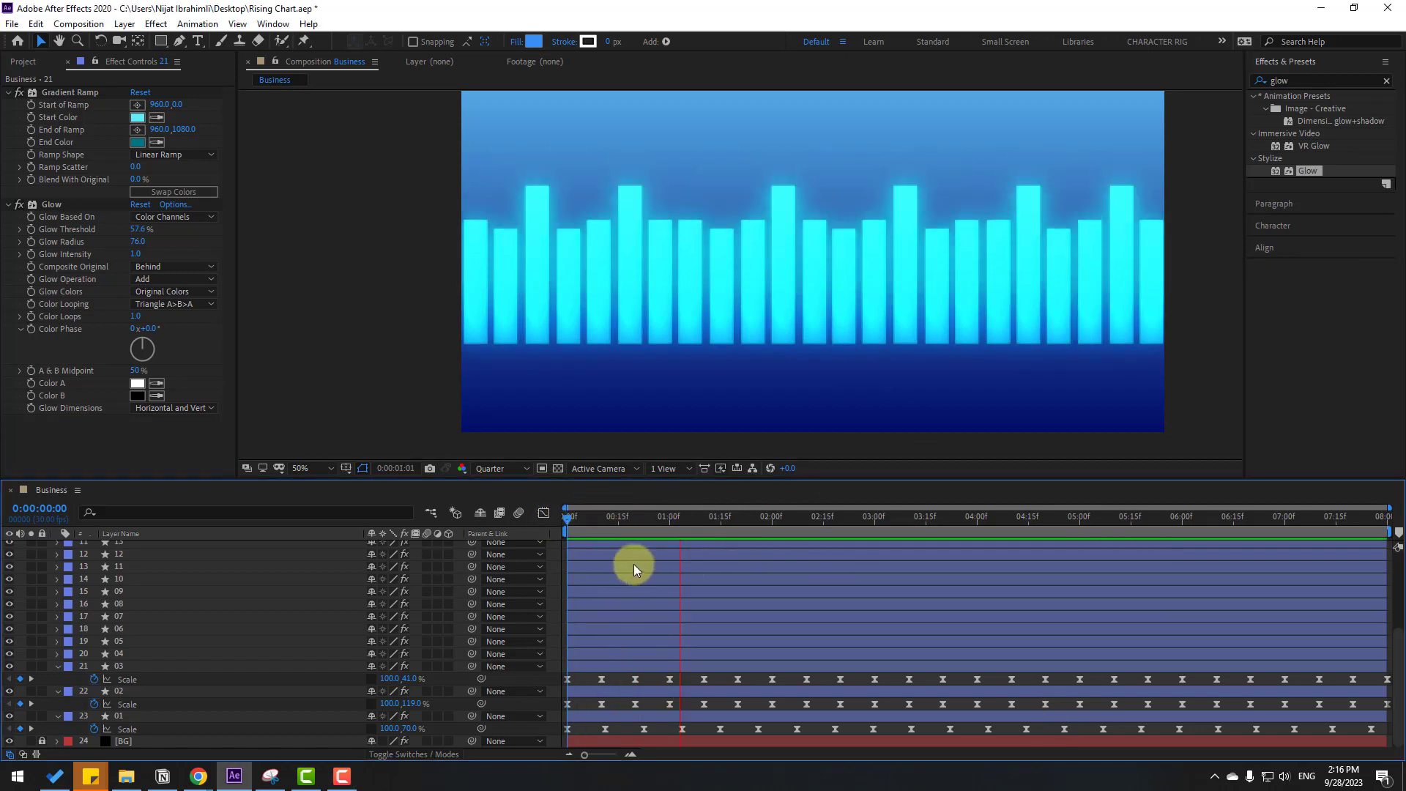
pyautogui.press('space')
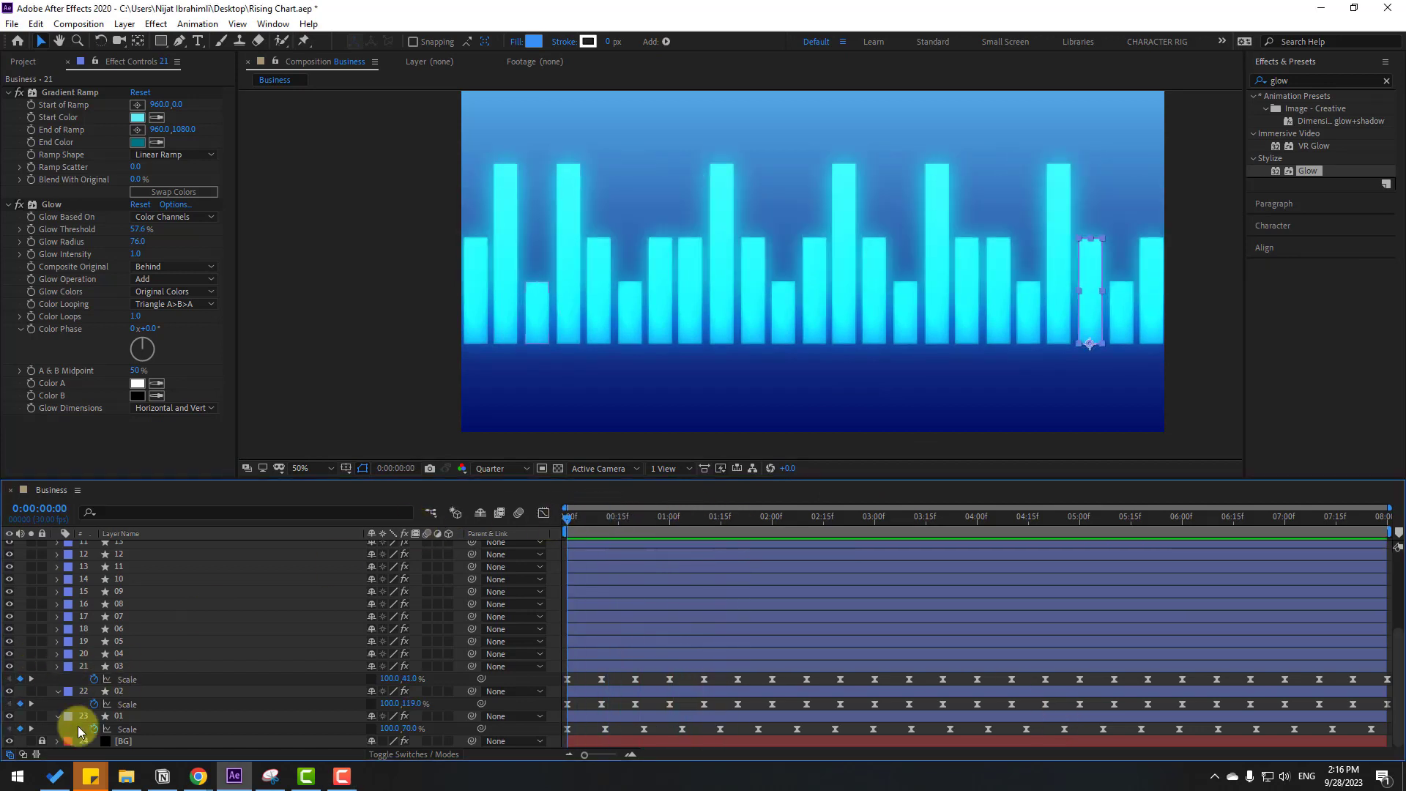
# Step: Collapse the open layer properties, time-reverse all of bar 23's Scale keyframes and preview the motion
pyautogui.press('u')
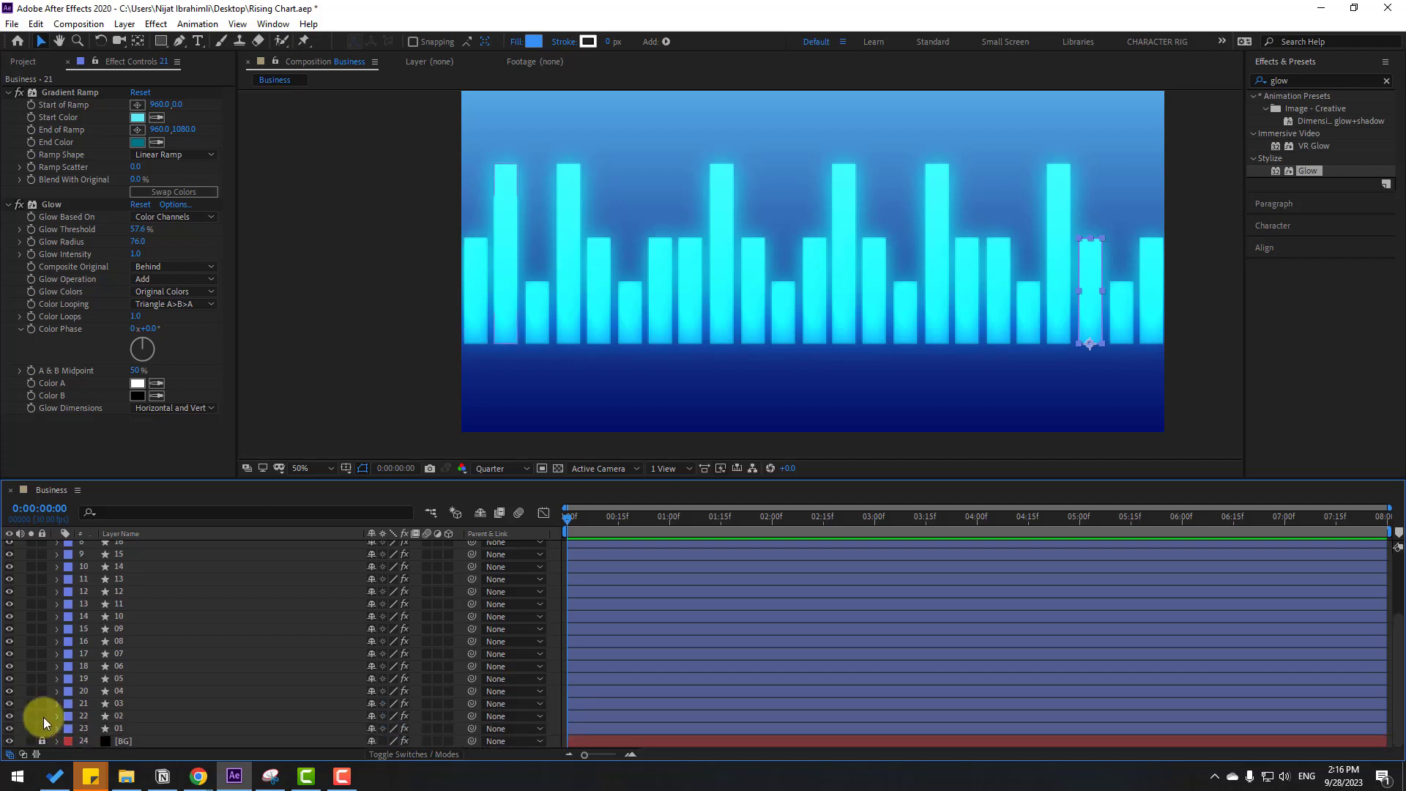
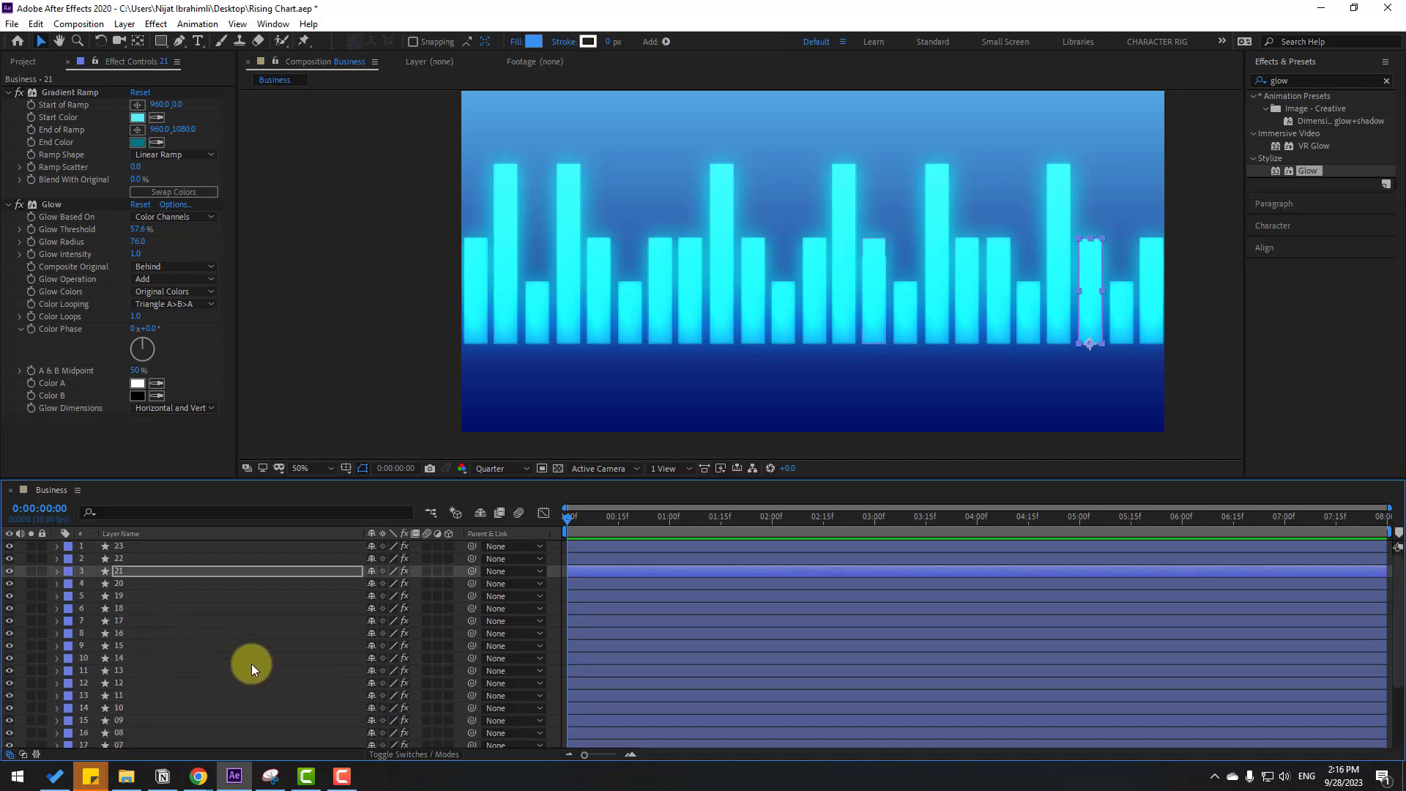
pyautogui.click(125, 550)
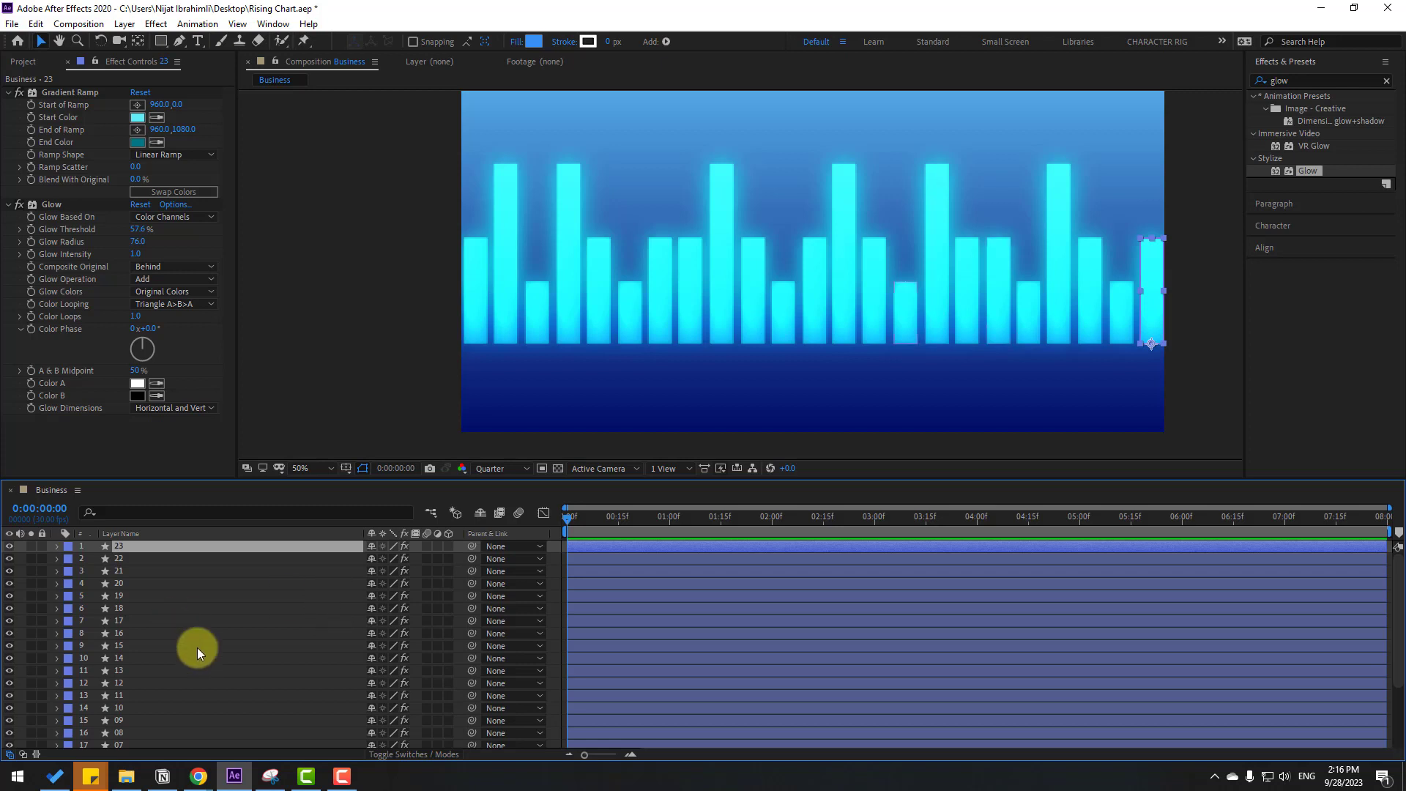
pyautogui.press('s')
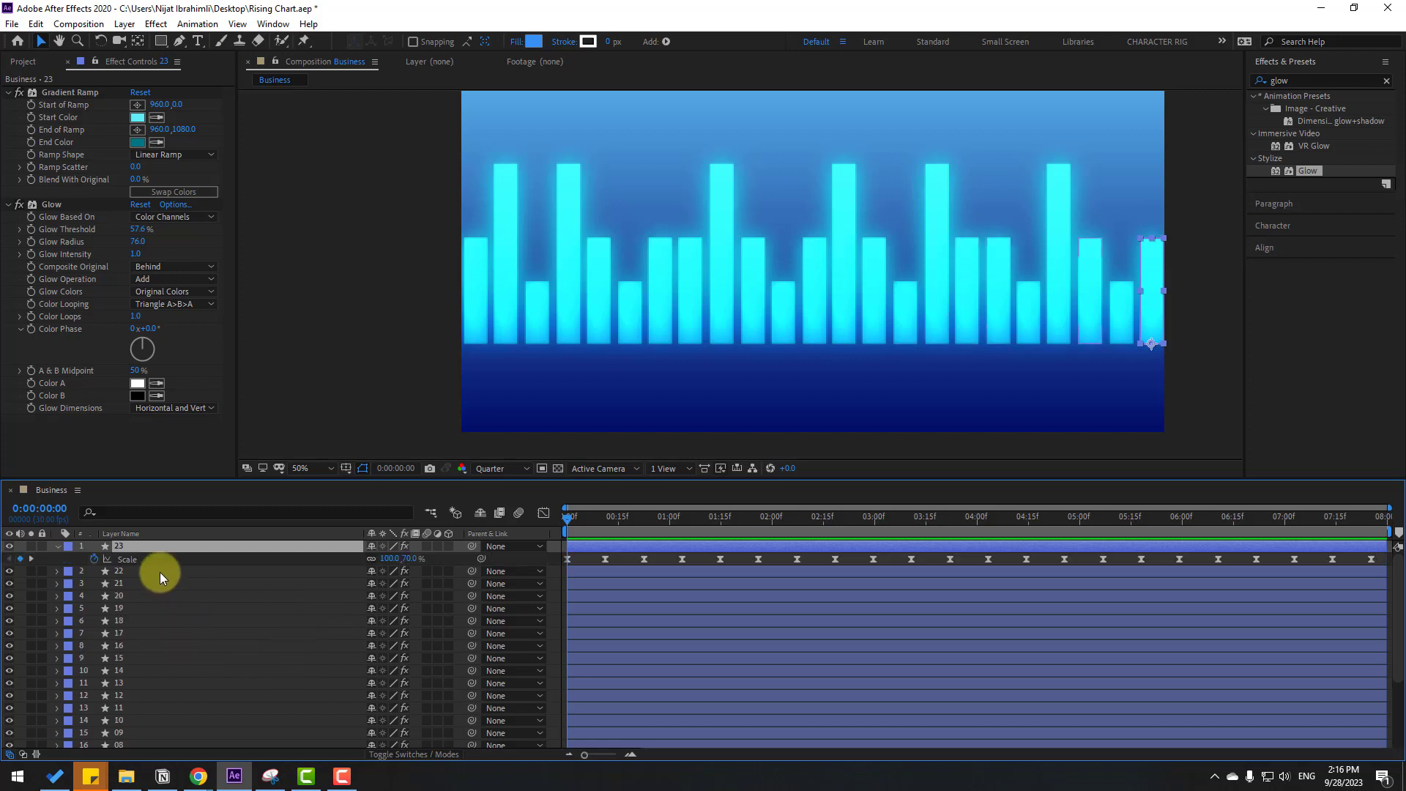
pyautogui.click(129, 559)
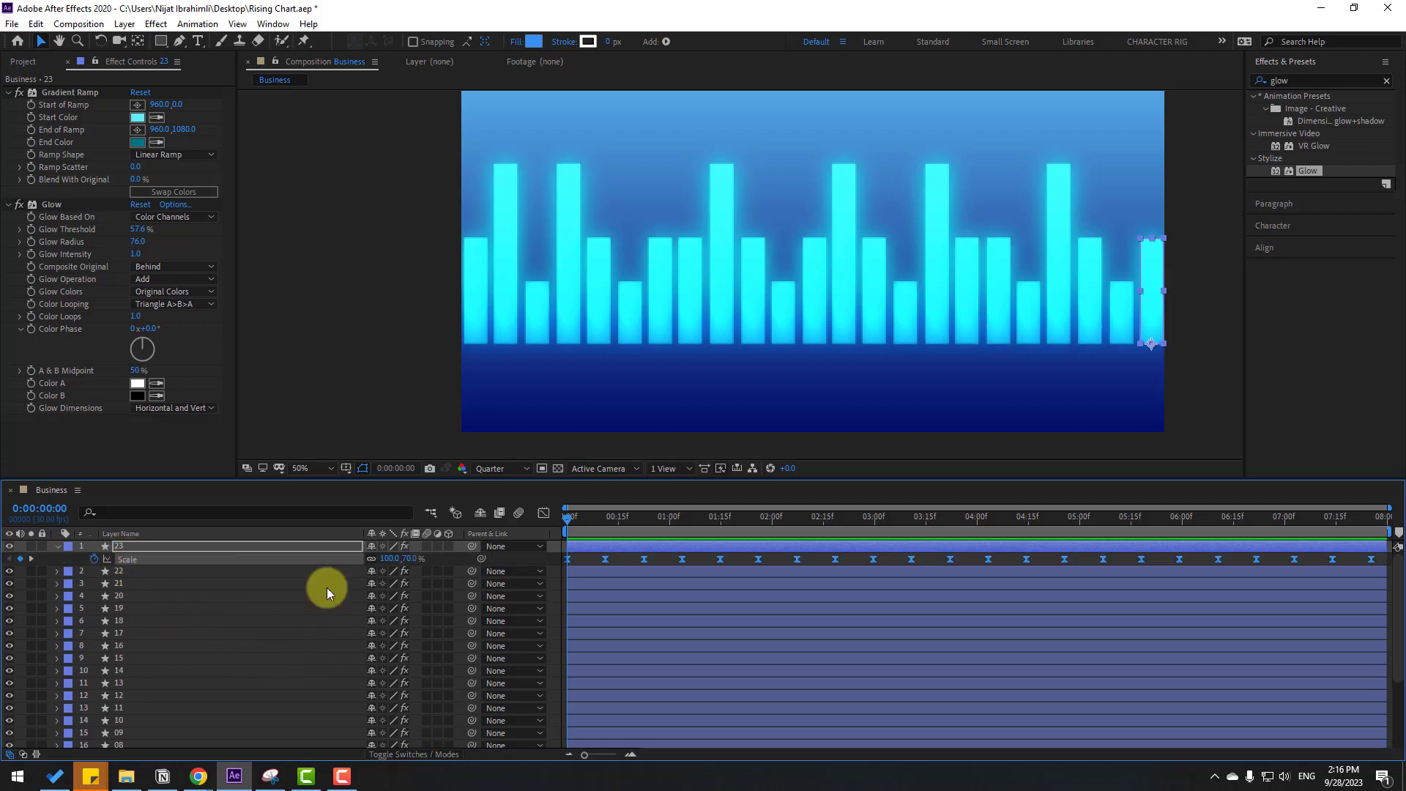
pyautogui.rightClick(605, 560)
pyautogui.moveTo(704, 741)
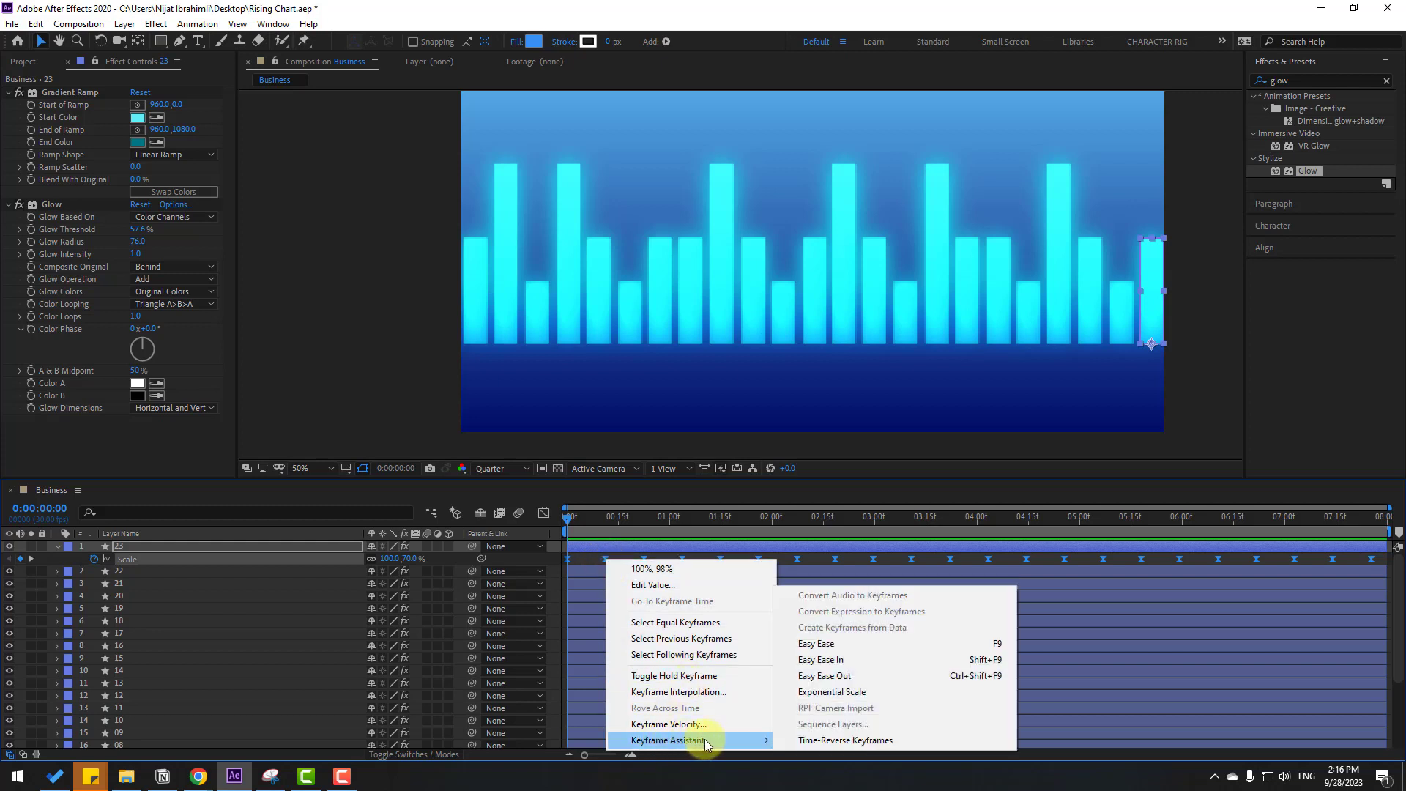
pyautogui.click(899, 741)
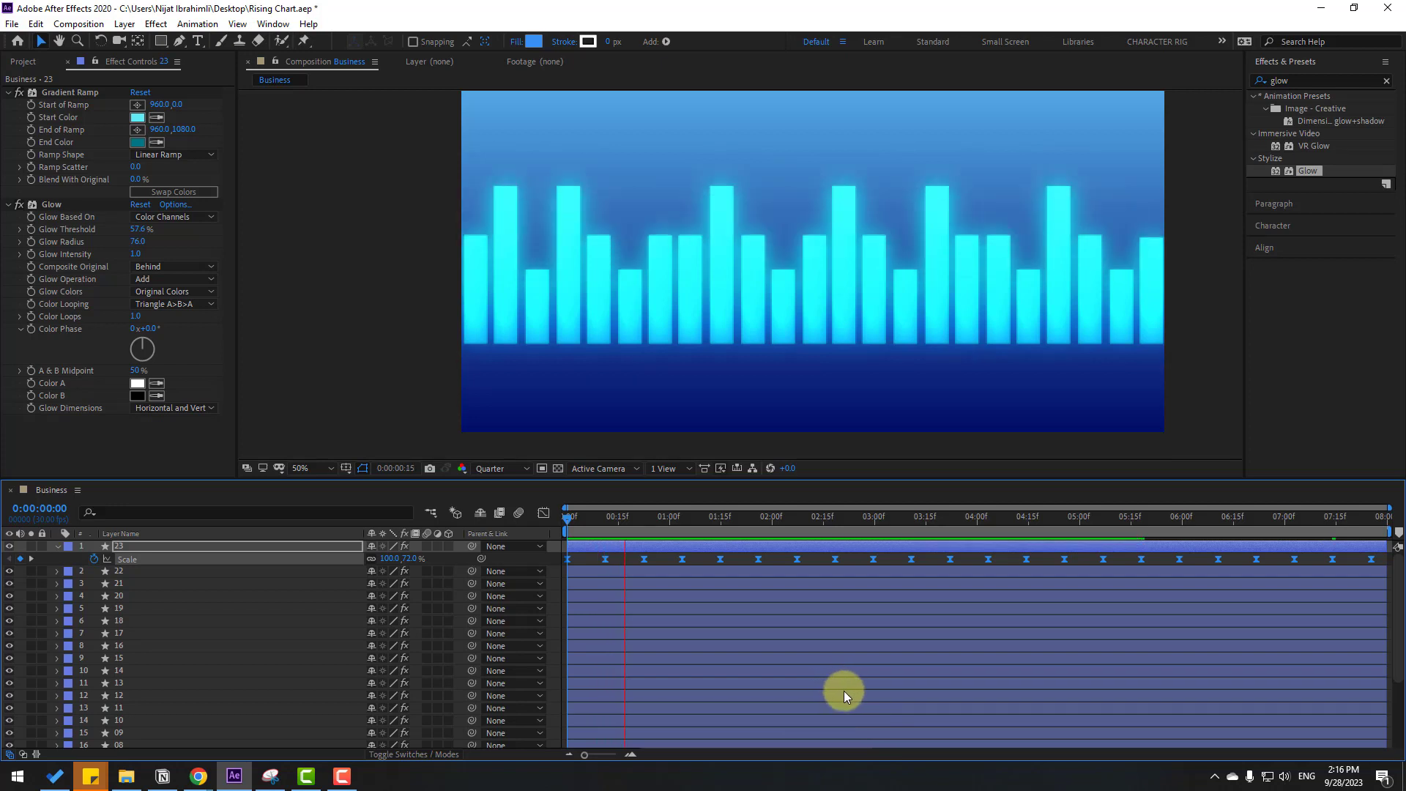
pyautogui.press('space')
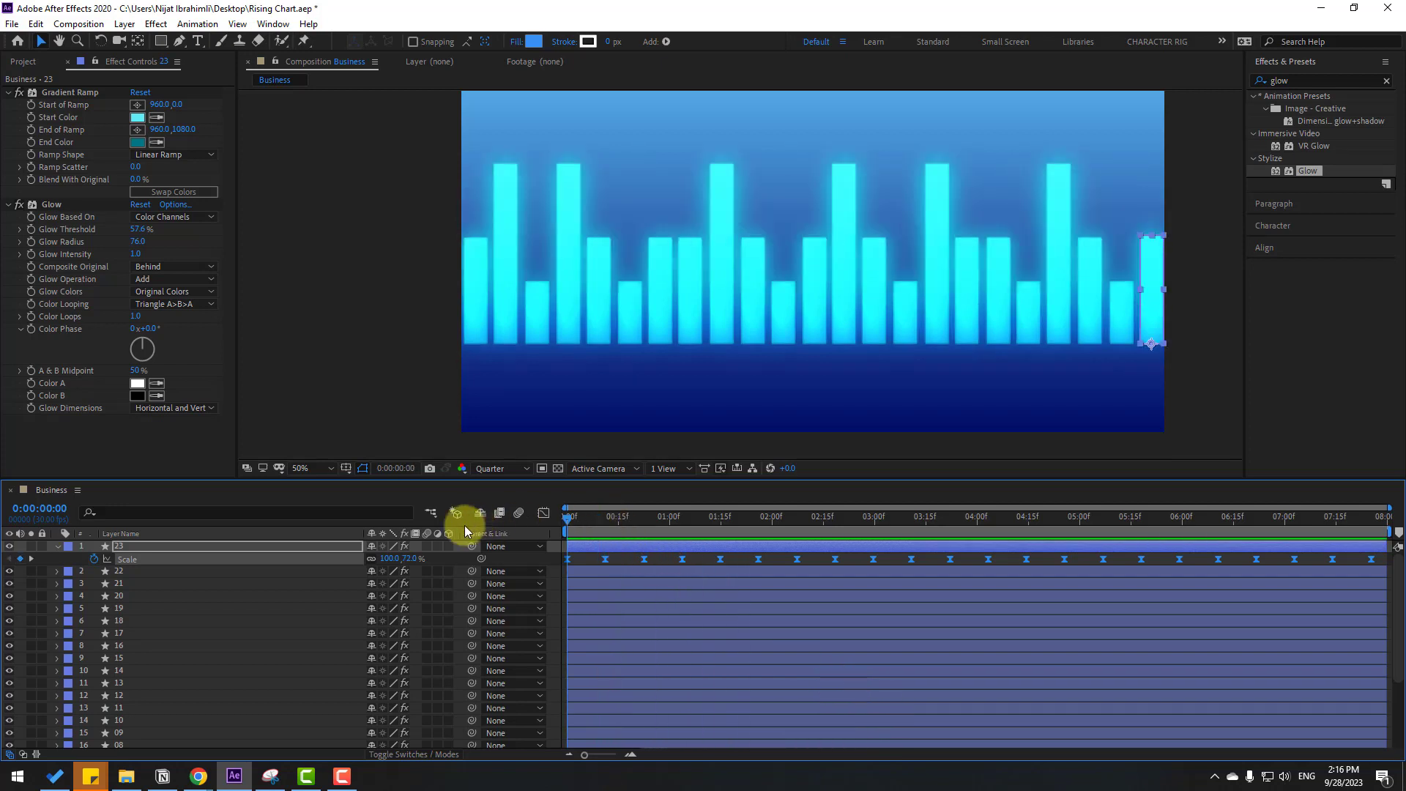
pyautogui.click(57, 546)
# Step: Time-reverse all of bar 20's Scale keyframes, preview the motion and return to 0:00:00:00
pyautogui.click(1054, 268)
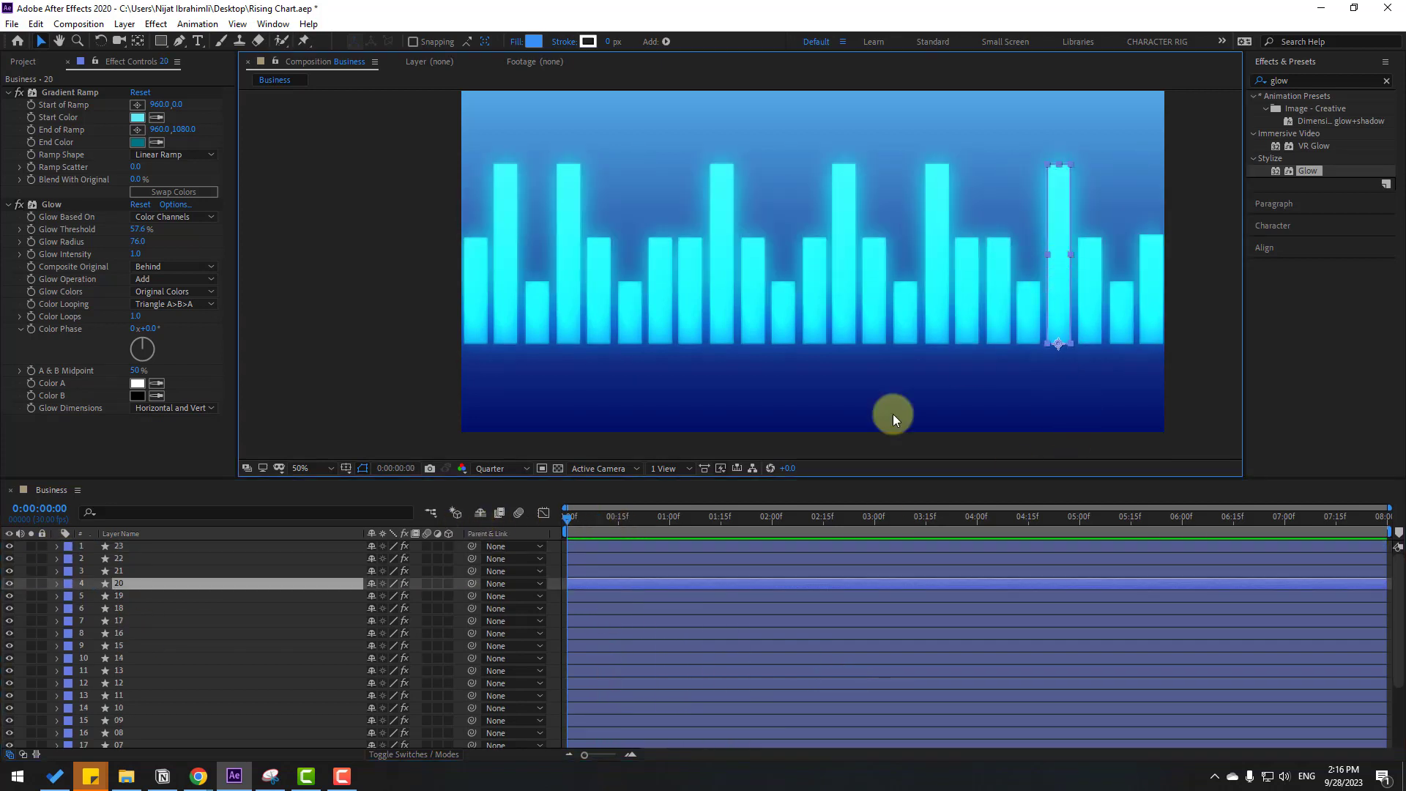
pyautogui.press('u')
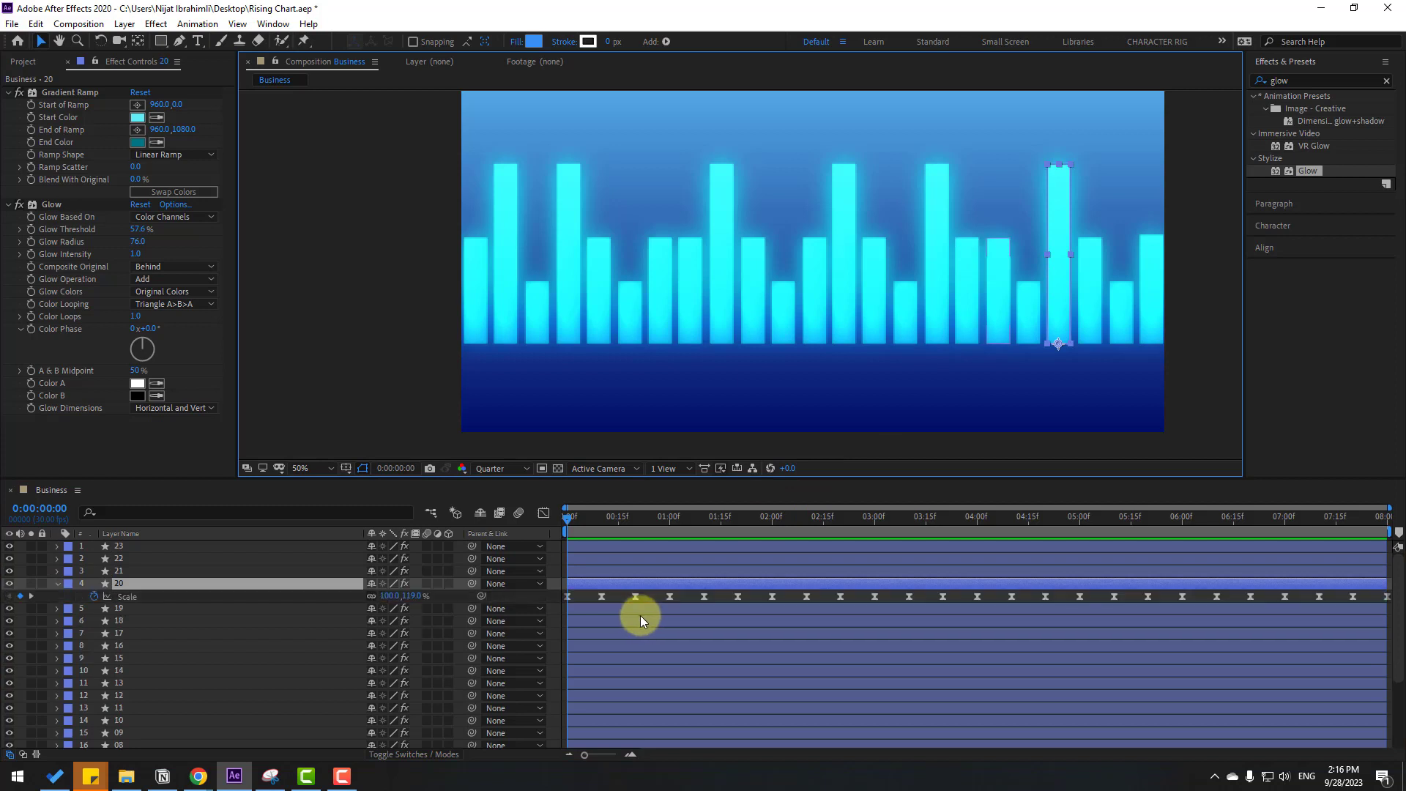
pyautogui.click(129, 596)
pyautogui.rightClick(600, 596)
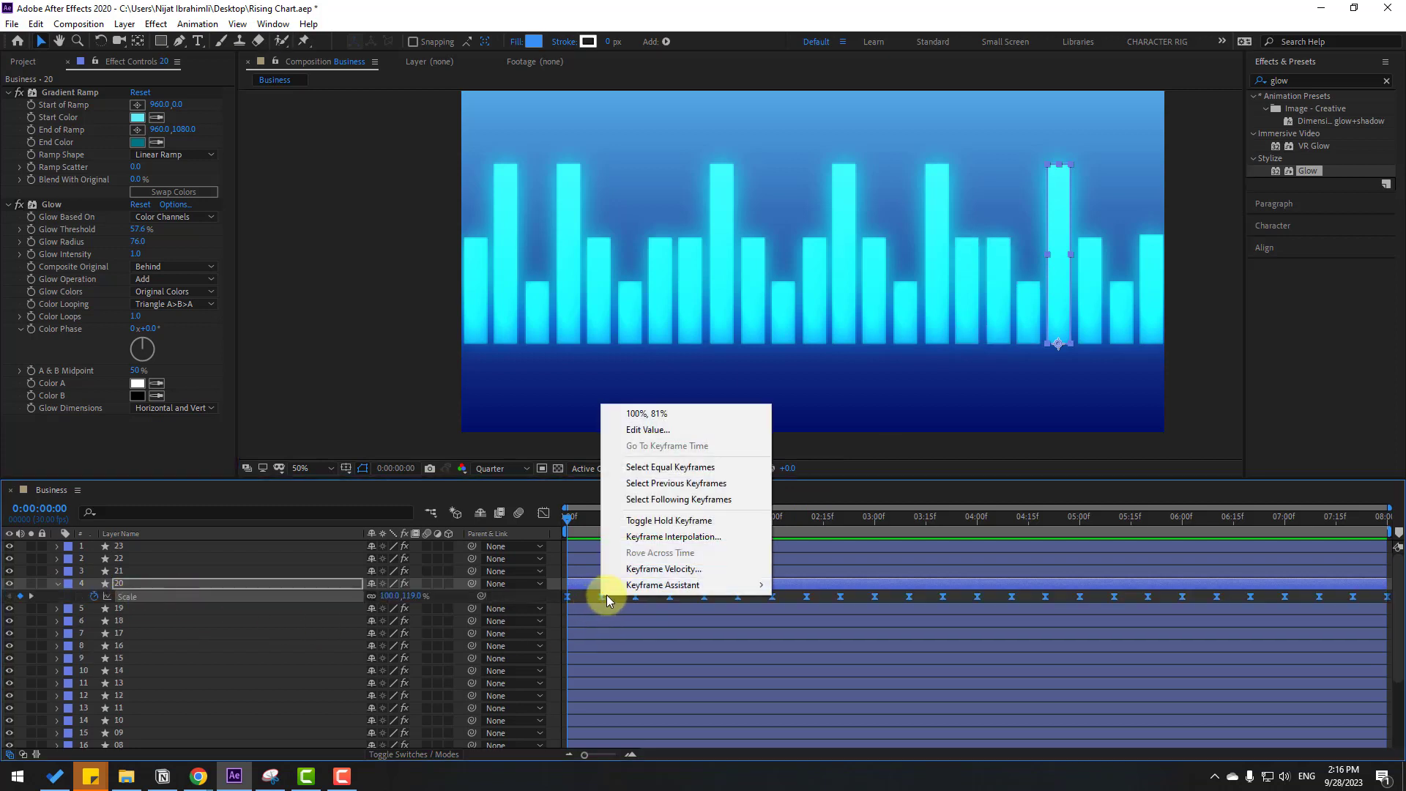
pyautogui.moveTo(633, 586)
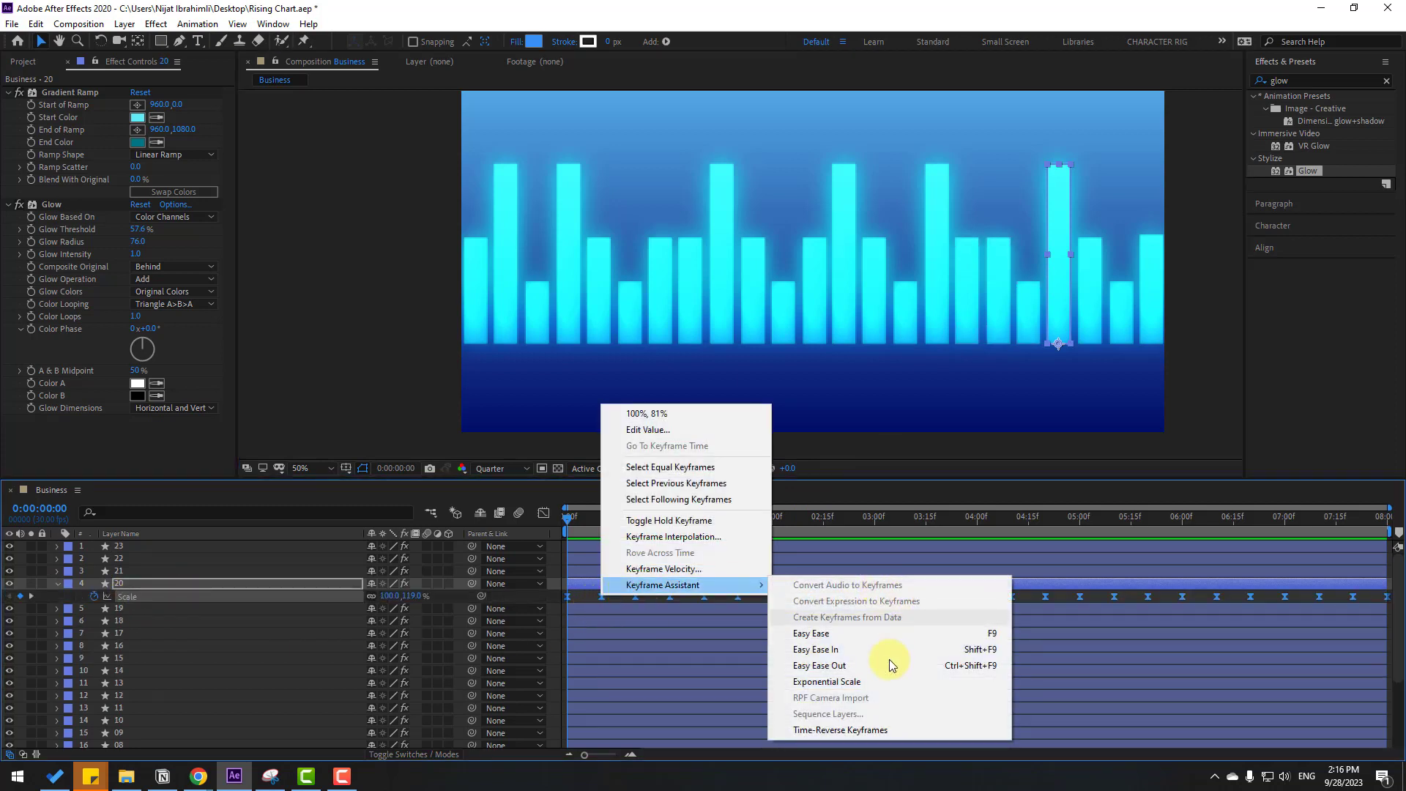
pyautogui.click(876, 728)
pyautogui.moveTo(612, 510)
pyautogui.mouseDown()
pyautogui.moveTo(599, 521)
pyautogui.moveTo(621, 520)
pyautogui.mouseUp()
pyautogui.press('space')
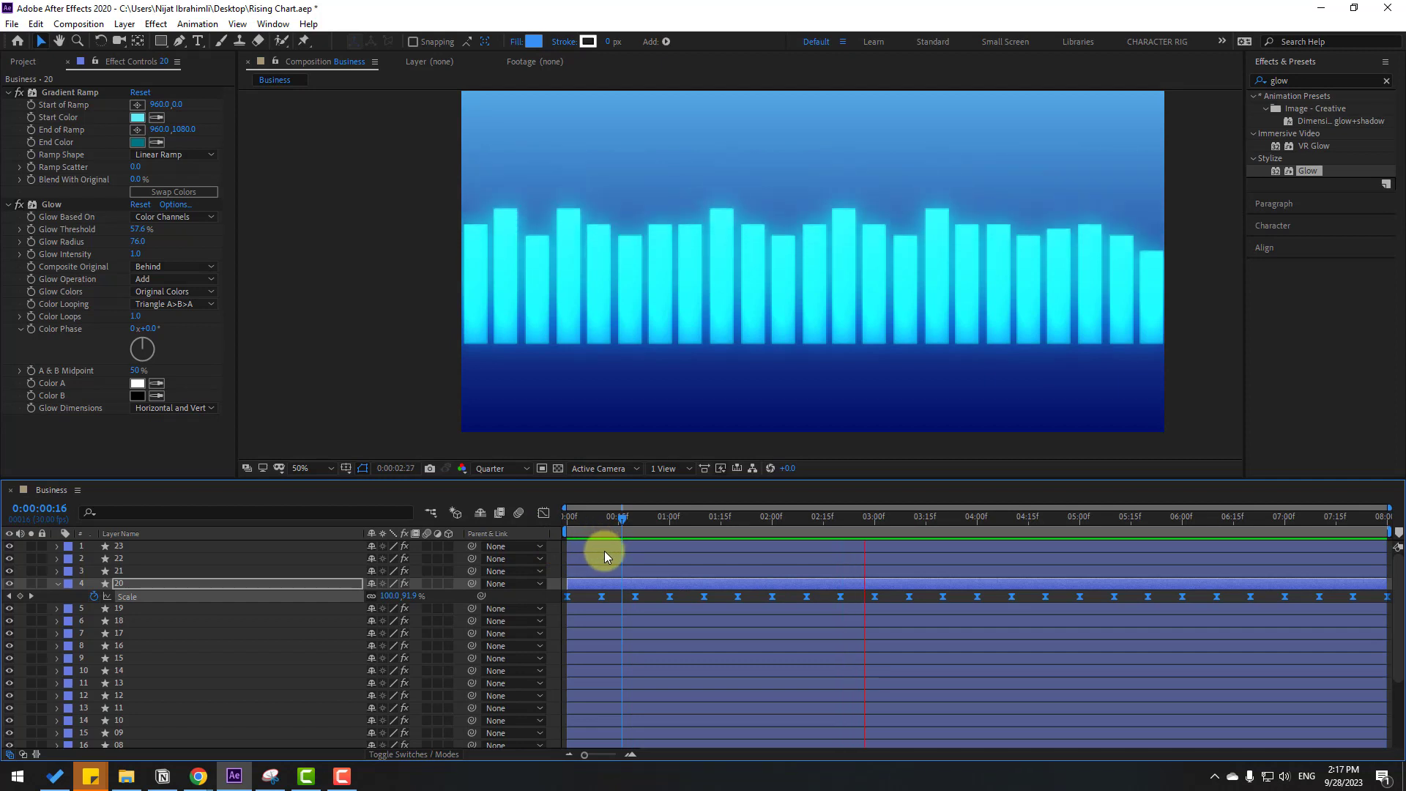
pyautogui.moveTo(628, 520); pyautogui.dragTo(537, 520)
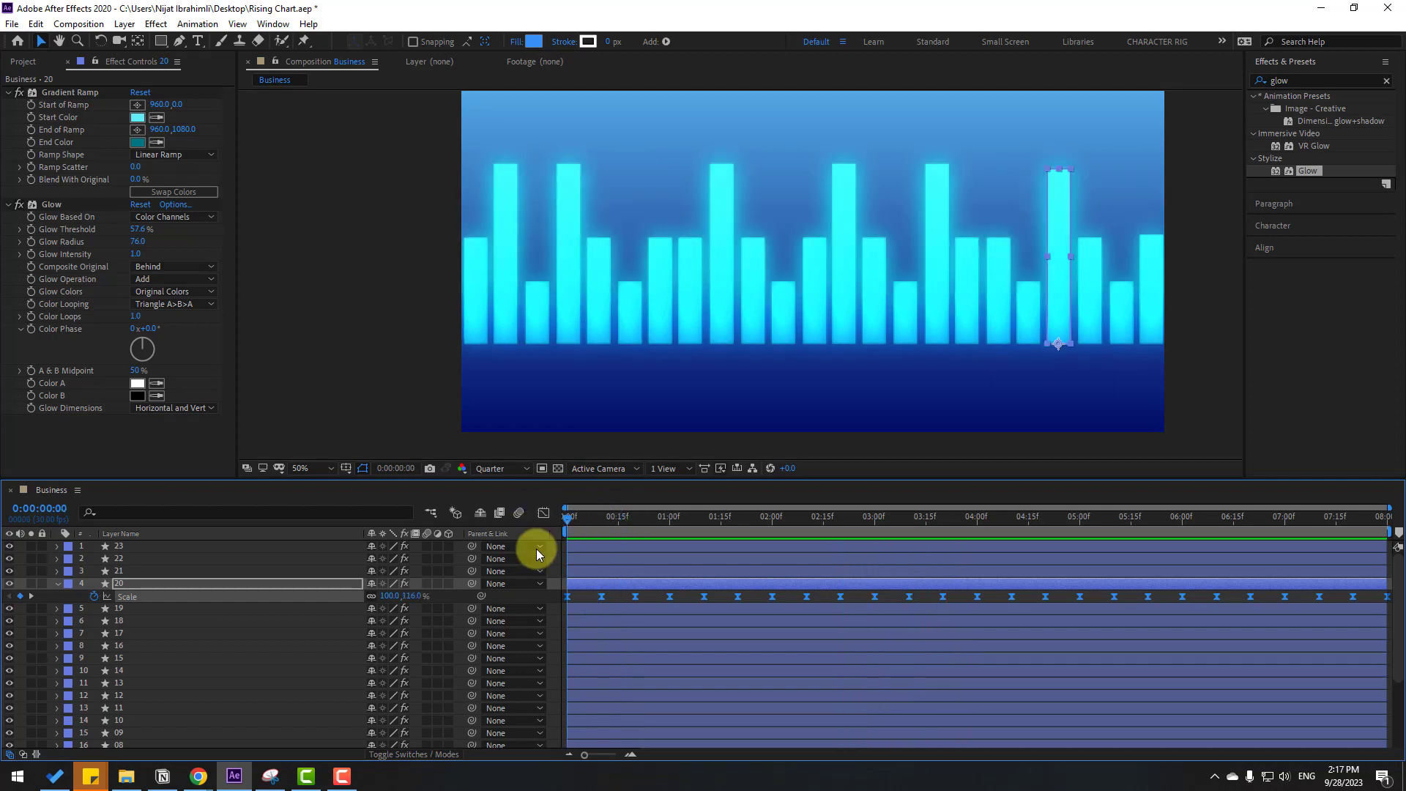
# Step: Time-reverse all of bar 07's Scale keyframes, check the motion and collapse the layer
pyautogui.click(655, 254)
pyautogui.scroll(-3, 532, 660)
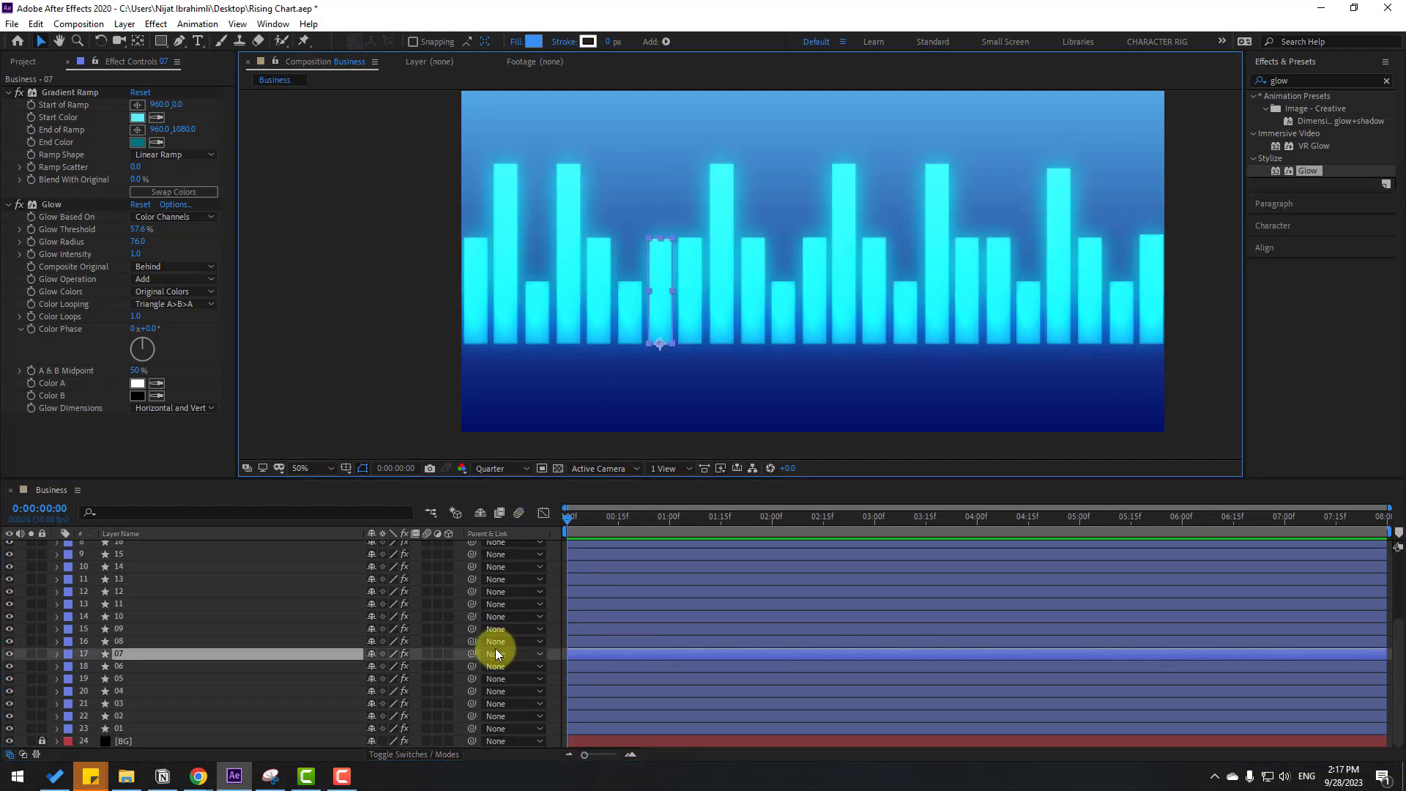
pyautogui.press('s')
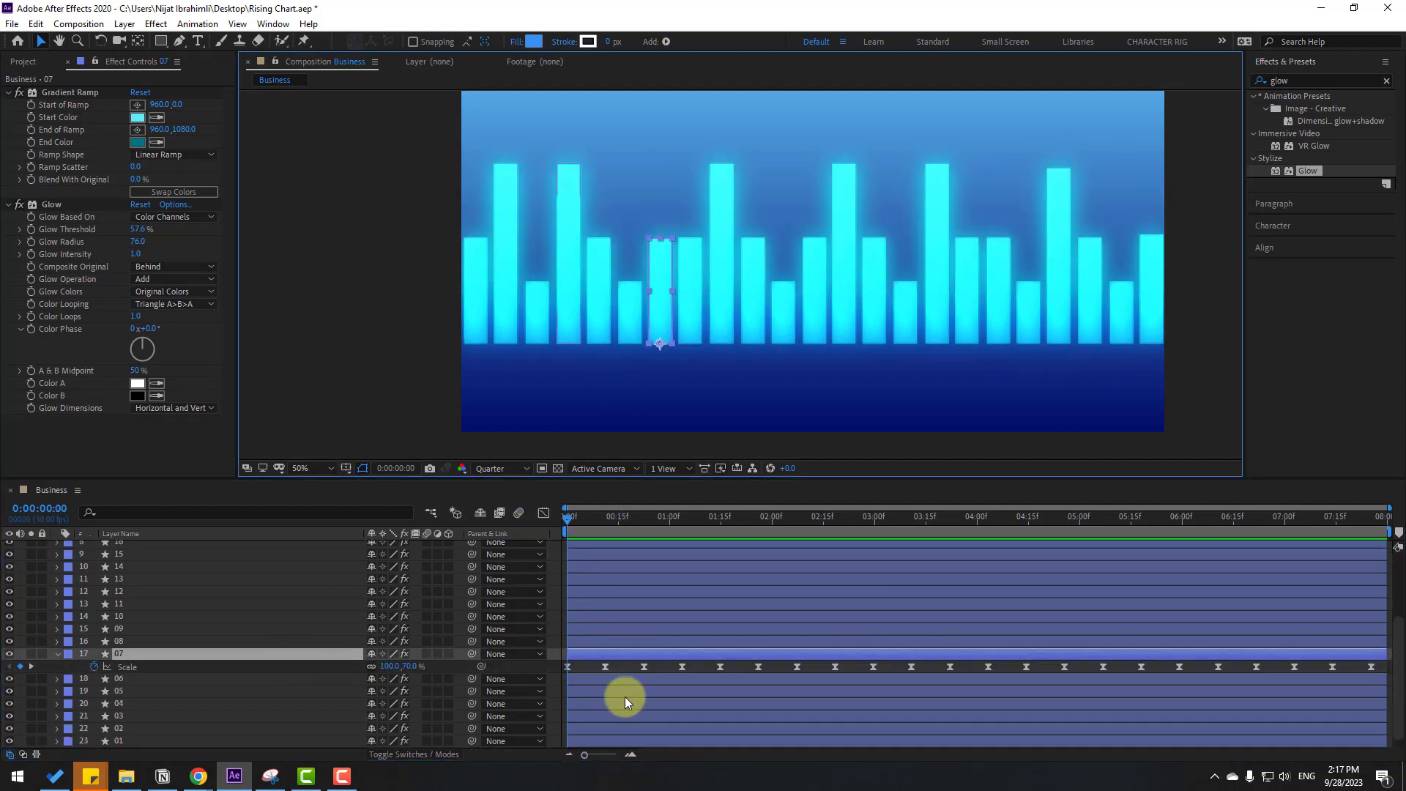
pyautogui.click(143, 670)
pyautogui.rightClick(605, 665)
pyautogui.moveTo(732, 654)
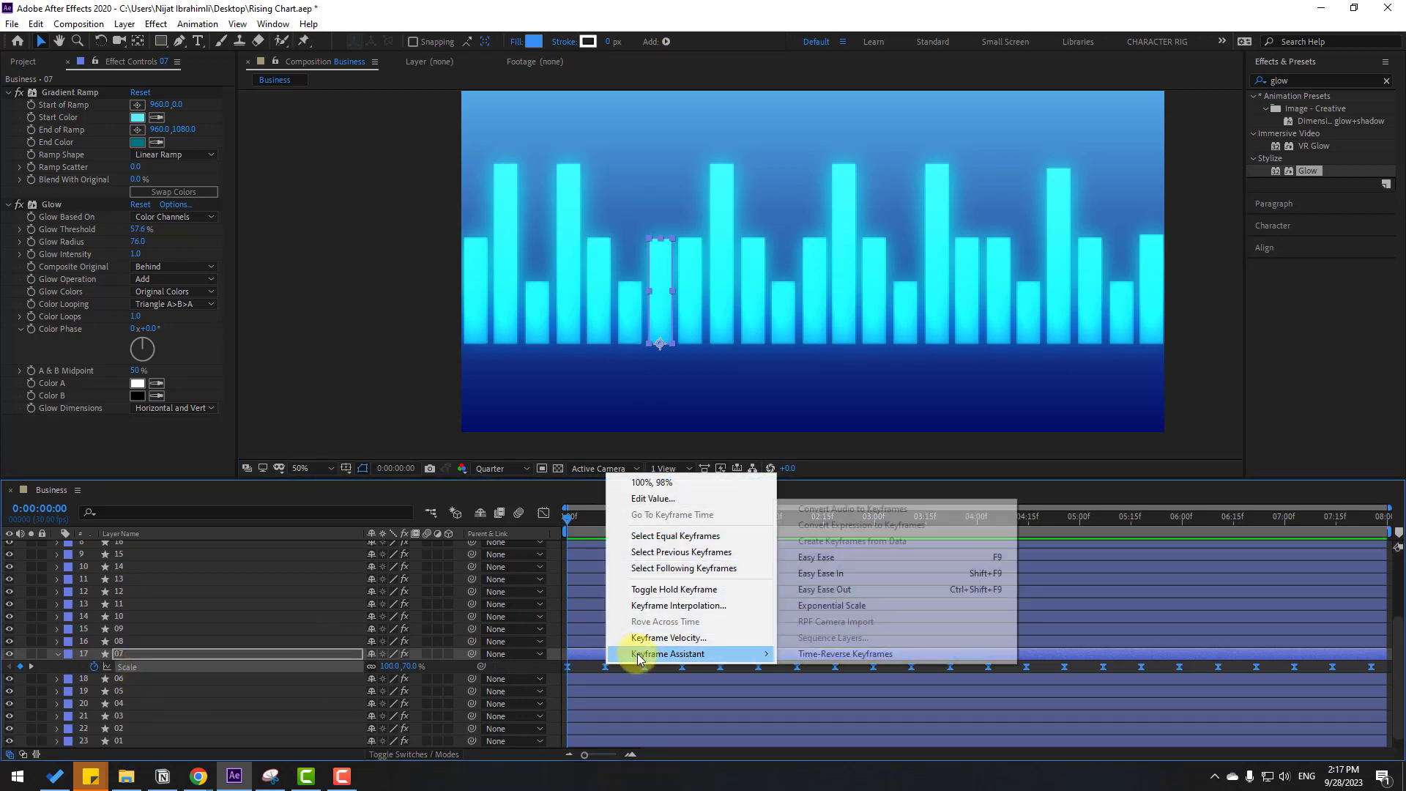
pyautogui.click(848, 655)
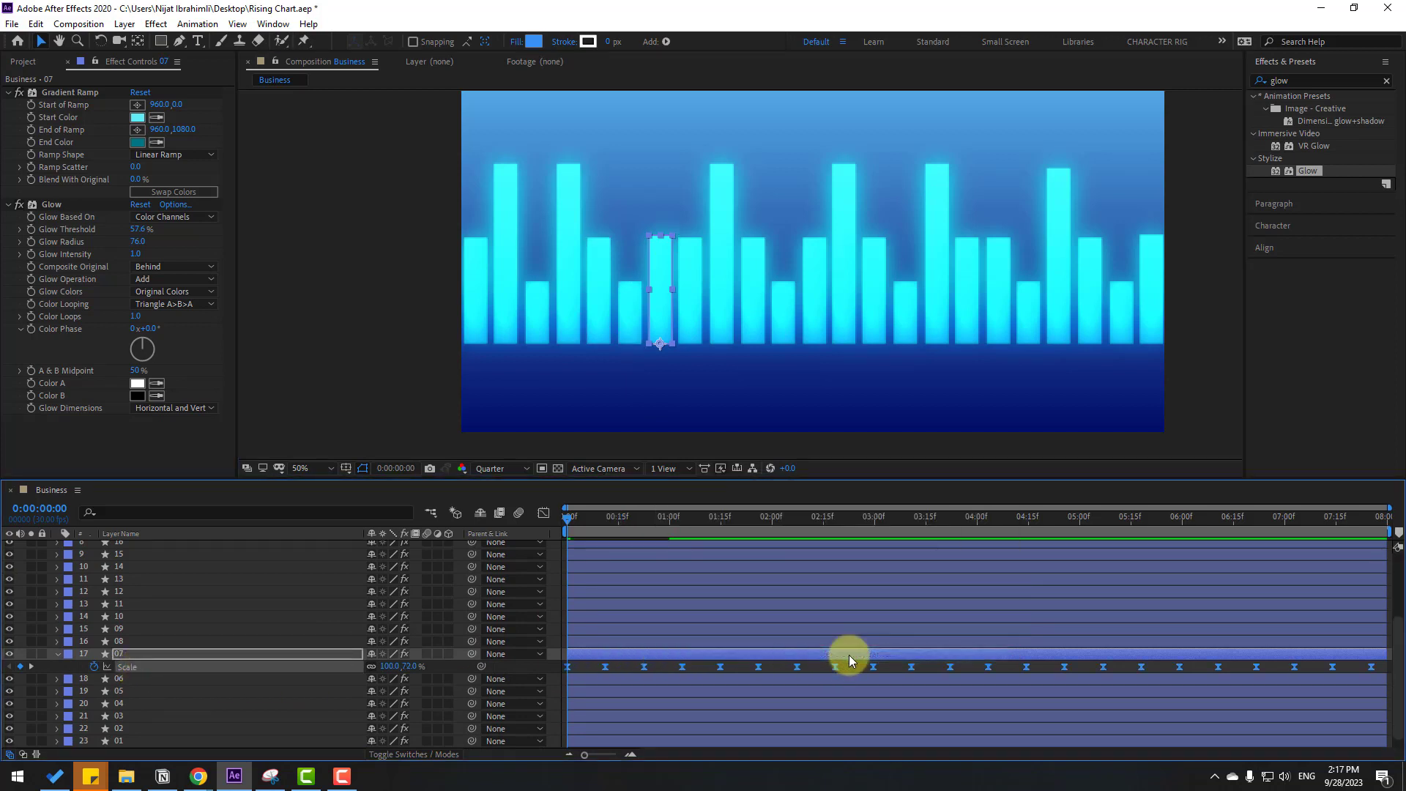
pyautogui.moveTo(609, 520); pyautogui.dragTo(550, 522)
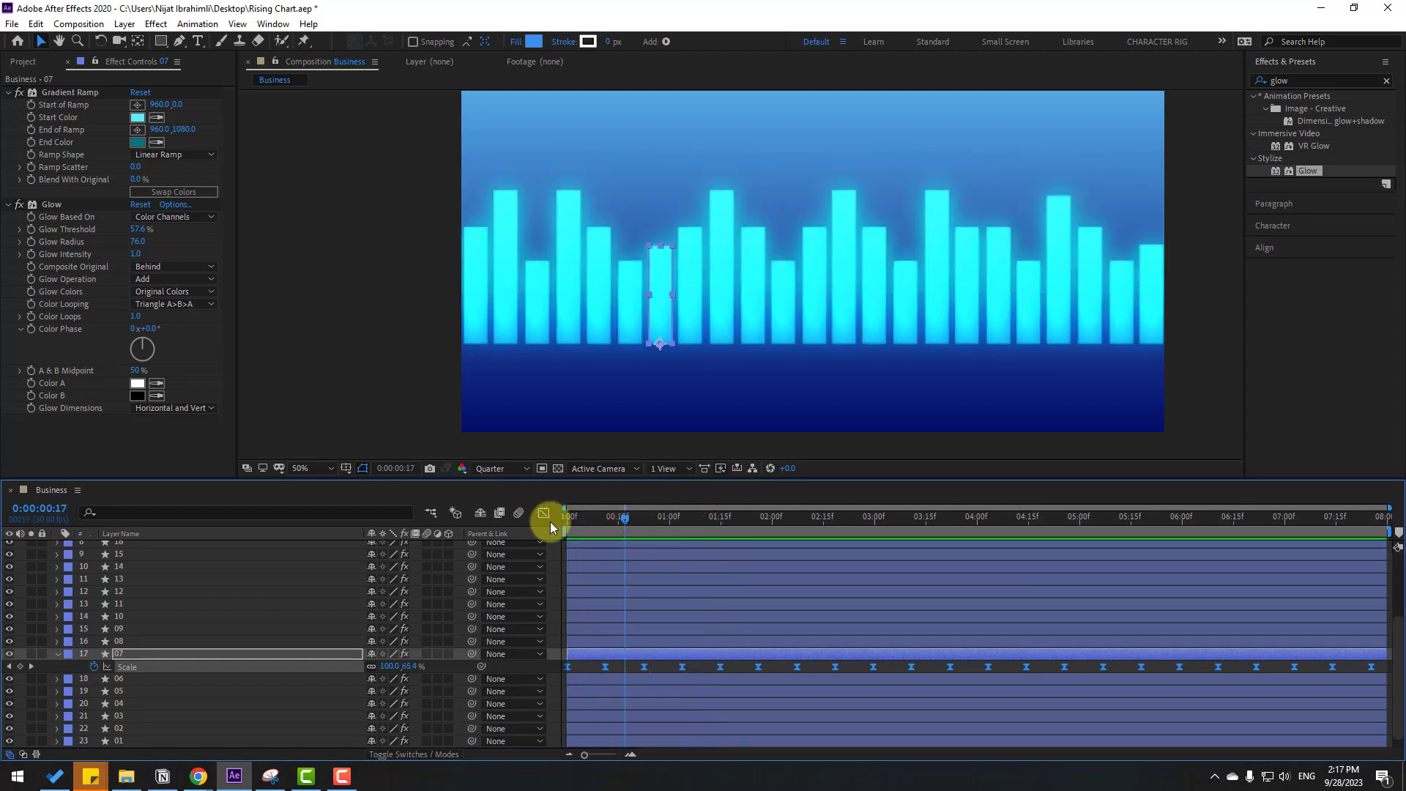
pyautogui.click(56, 653)
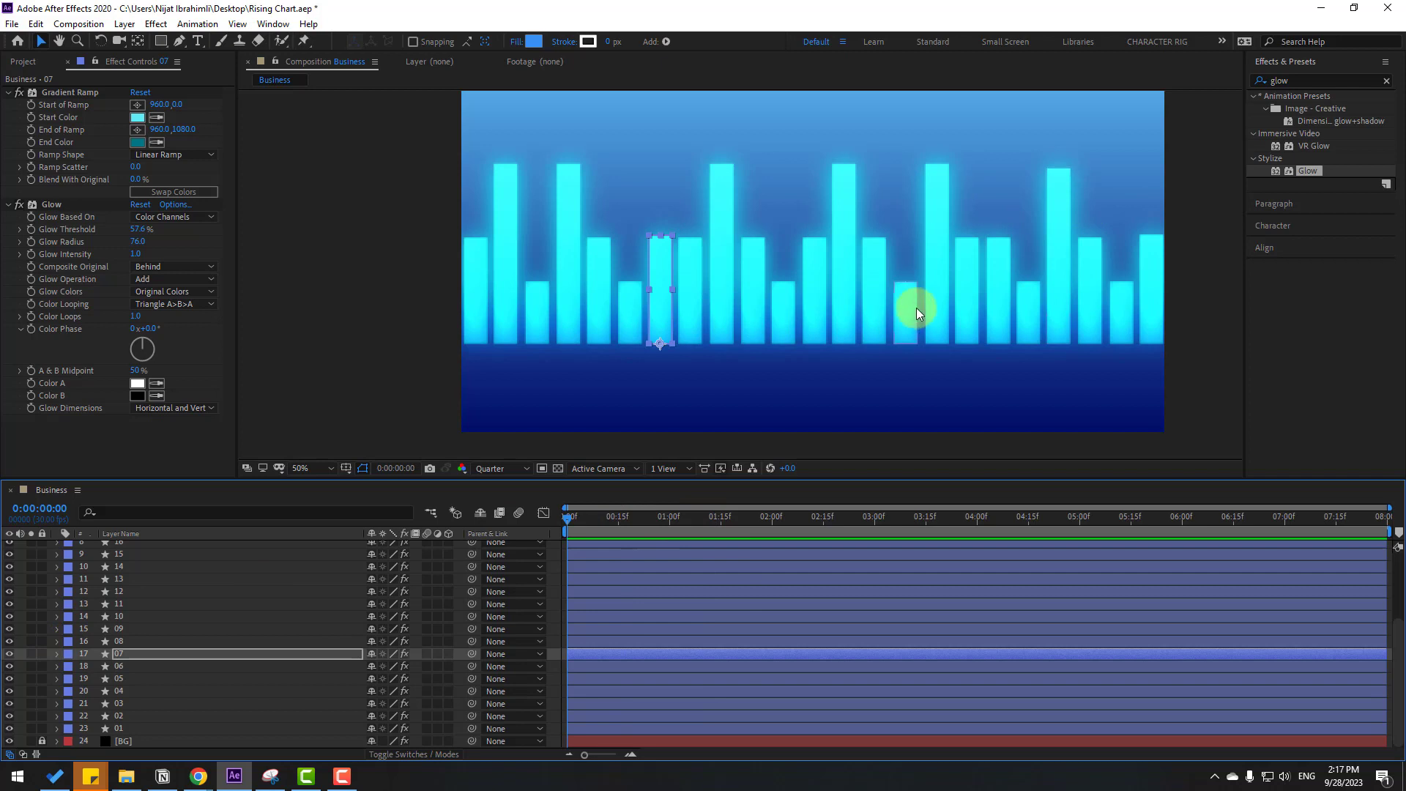
# Step: Time-reverse all of bar 14's Scale keyframes
pyautogui.click(877, 250)
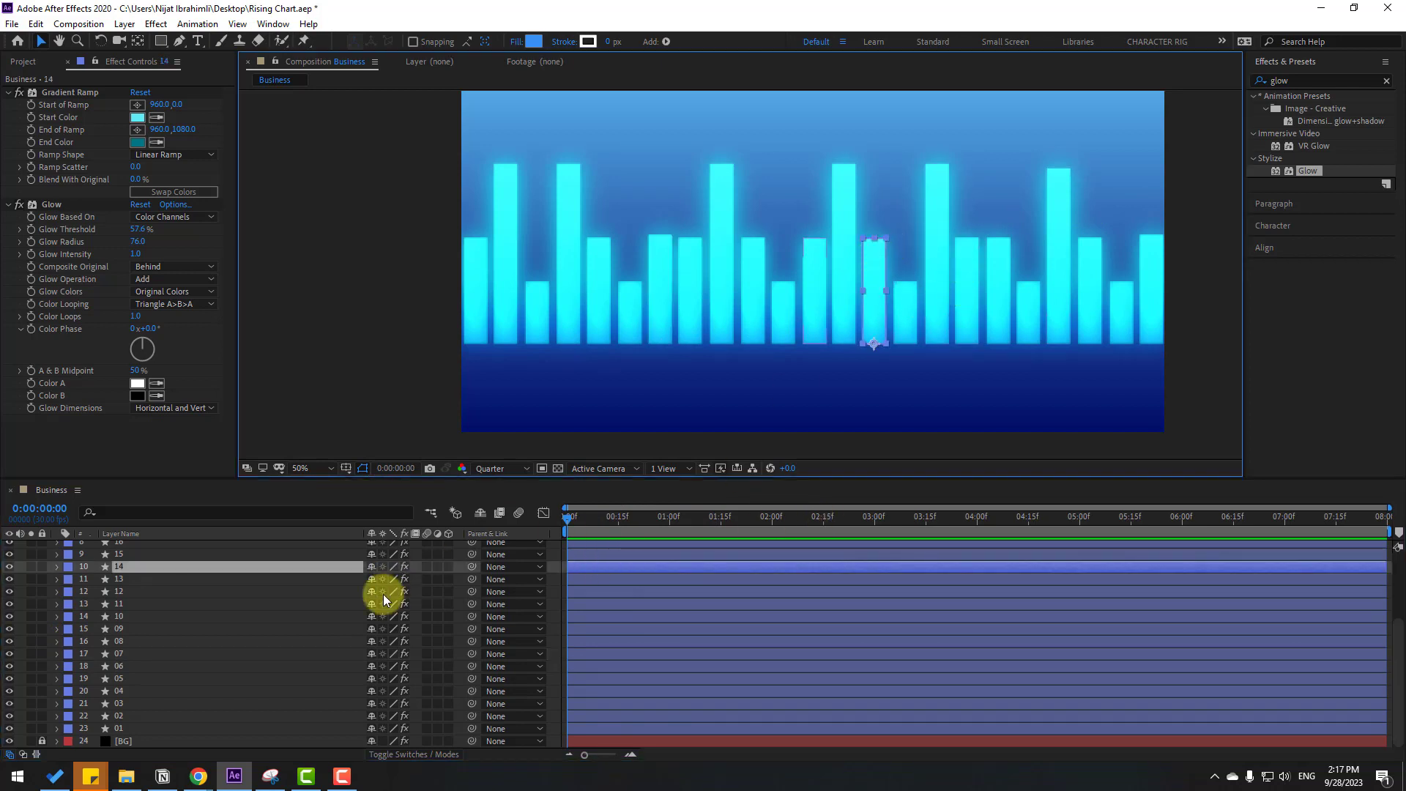
pyautogui.press('s')
pyautogui.click(125, 579)
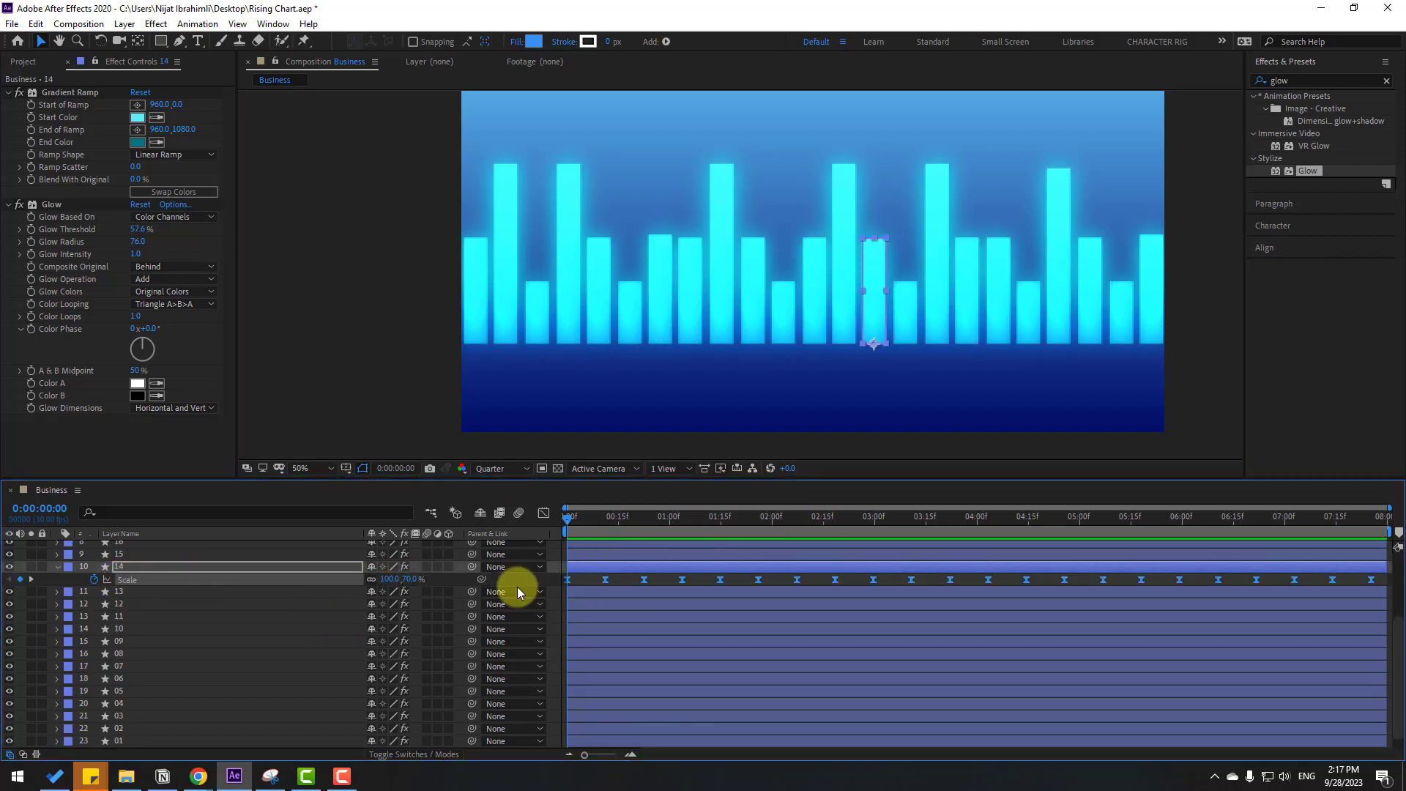
pyautogui.rightClick(605, 582)
pyautogui.moveTo(621, 570)
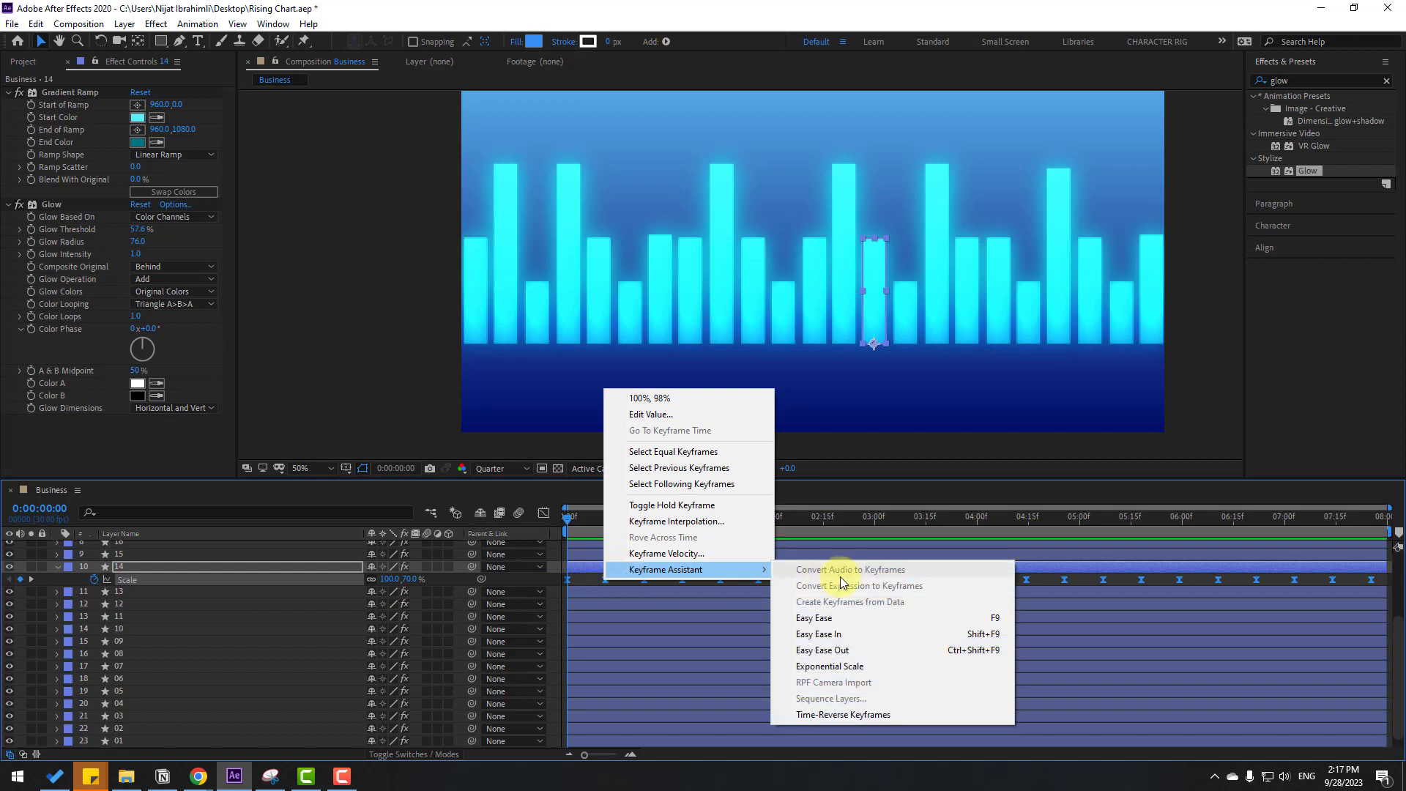
pyautogui.click(826, 715)
# Step: Time-reverse all of bar 09's Scale keyframes and collapse the open properties of layers 09 and 14
pyautogui.click(721, 235)
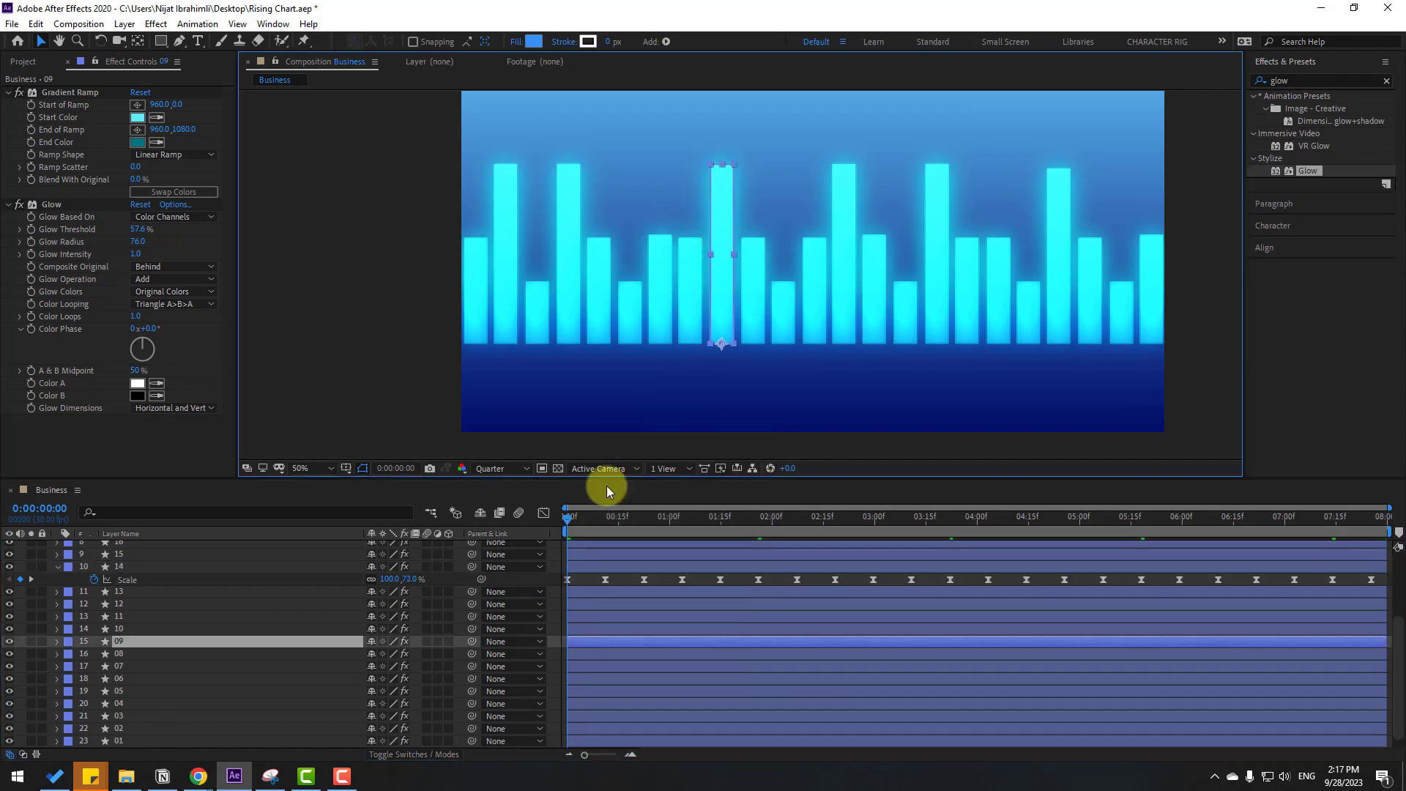
pyautogui.press('s')
pyautogui.click(133, 658)
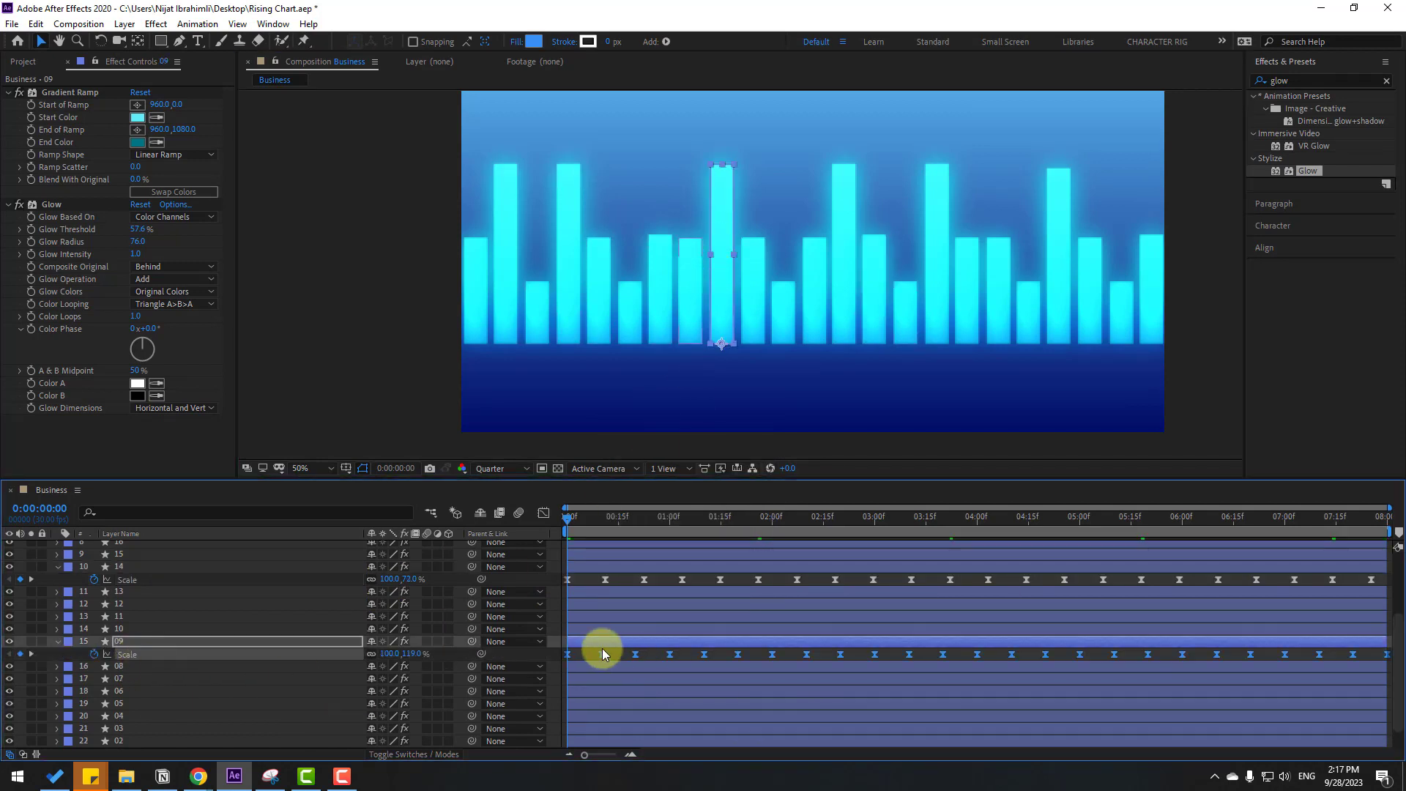
pyautogui.rightClick(601, 653)
pyautogui.moveTo(664, 643)
pyautogui.click(875, 648)
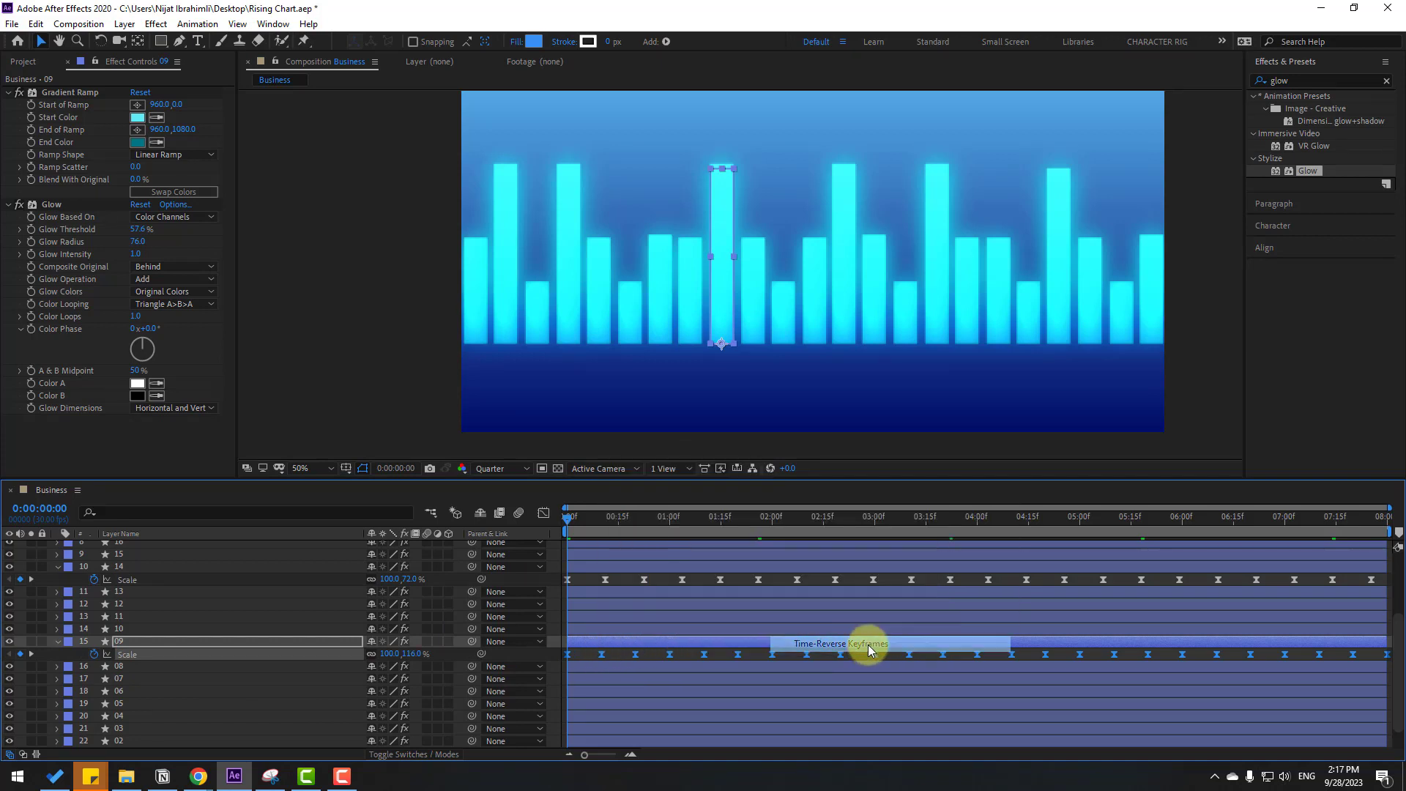
pyautogui.click(58, 642)
pyautogui.click(58, 566)
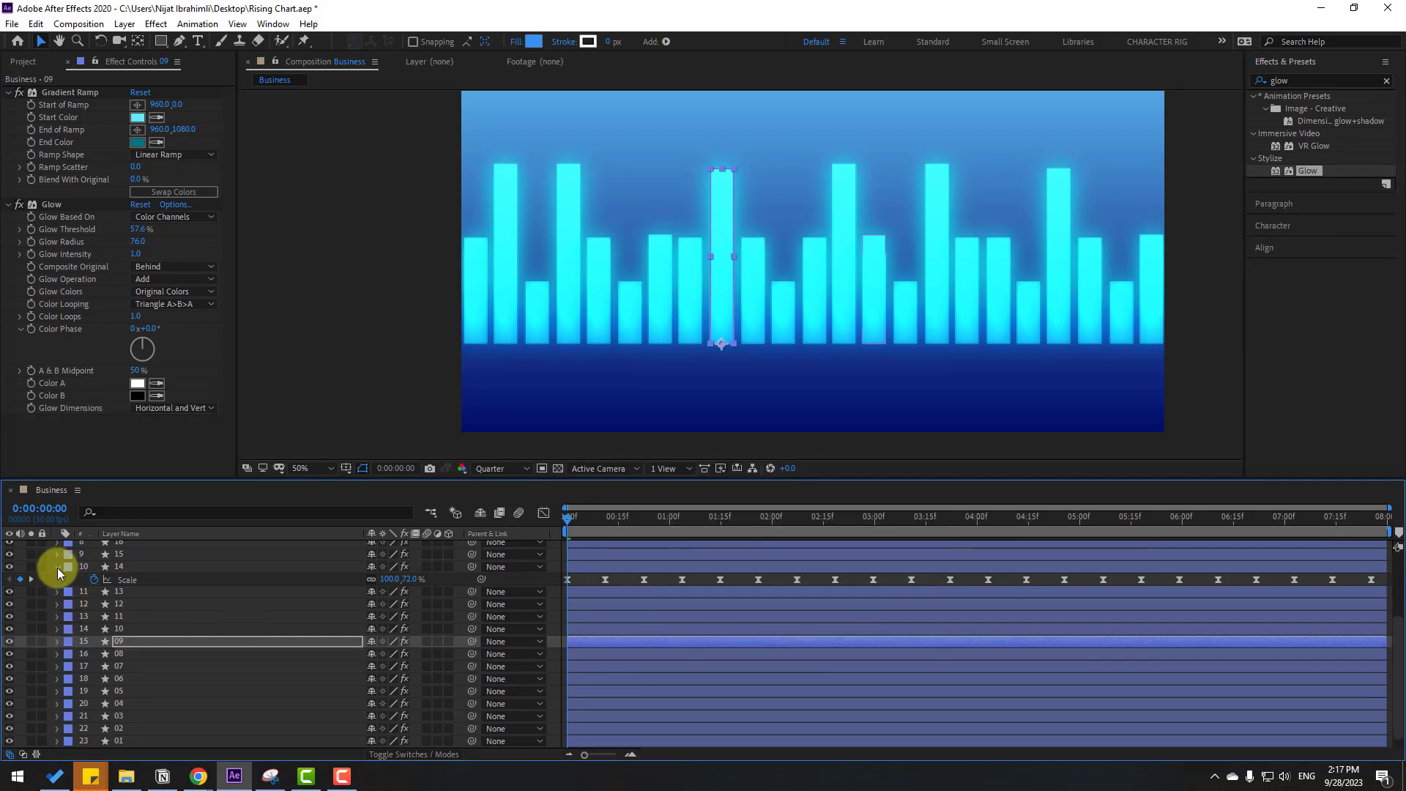
# Step: Pre-compose all the bar layers into a new composition named Chart_01, moving all attributes into it
pyautogui.click(123, 728)
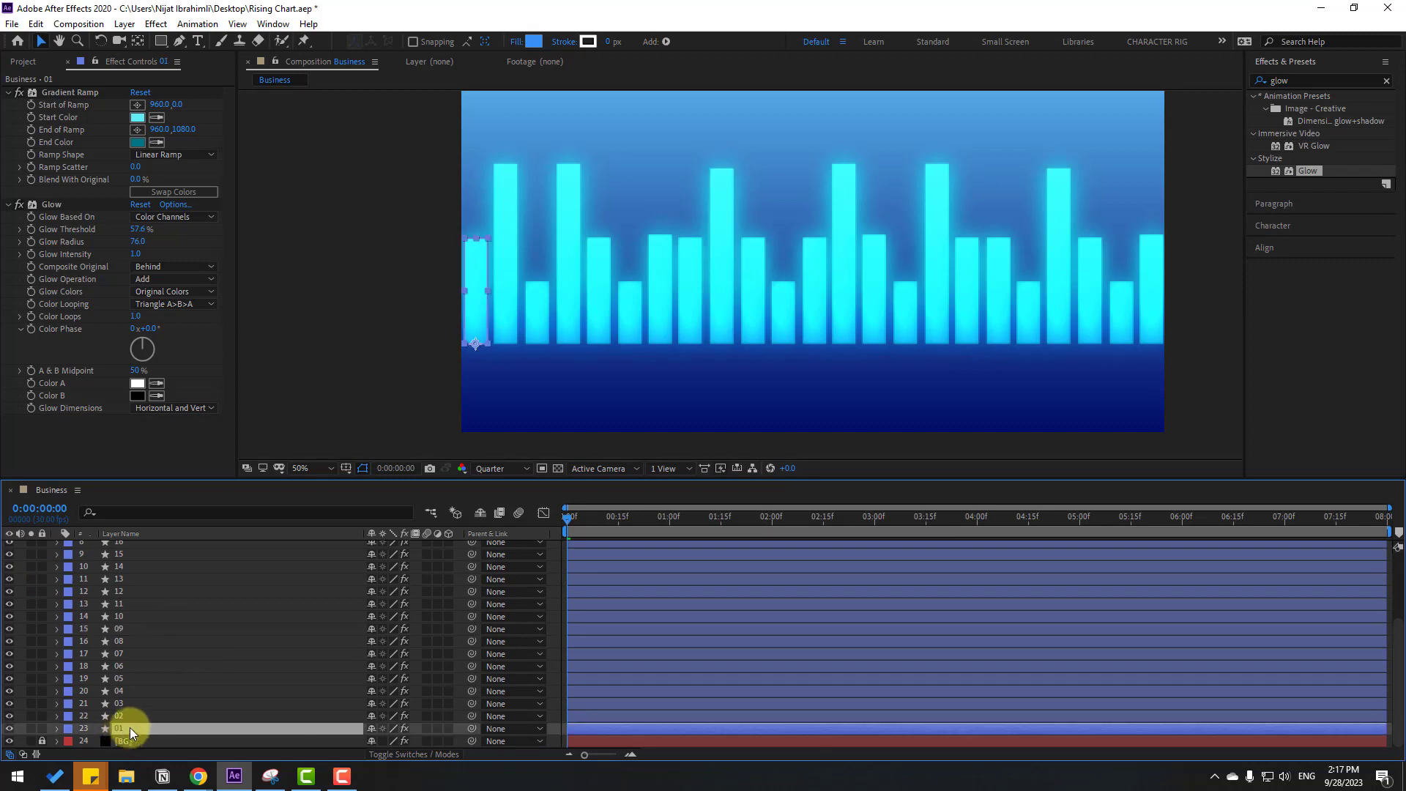
pyautogui.scroll(3, 154, 570)
pyautogui.hotkey('ctrl', 'a')
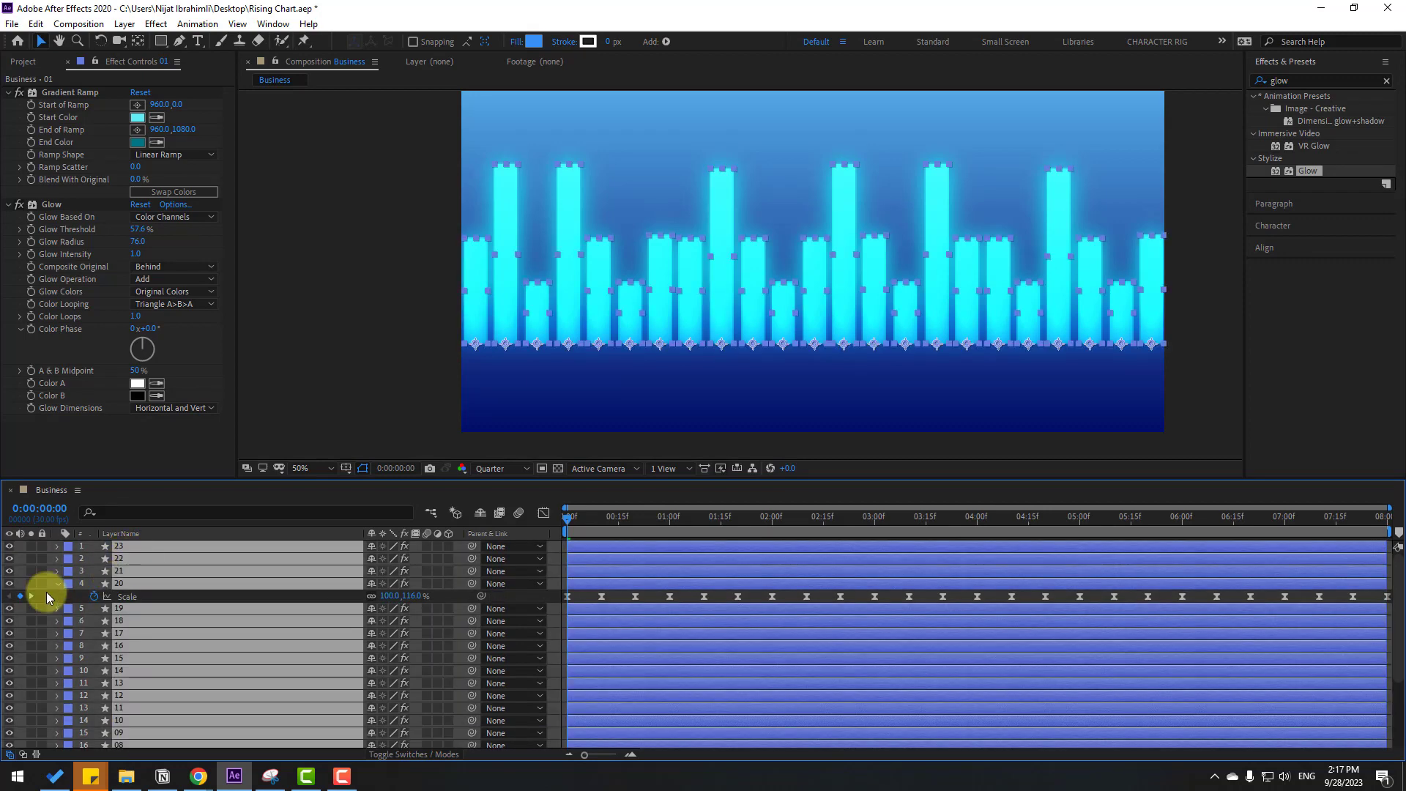
pyautogui.rightClick(141, 560)
pyautogui.click(217, 482)
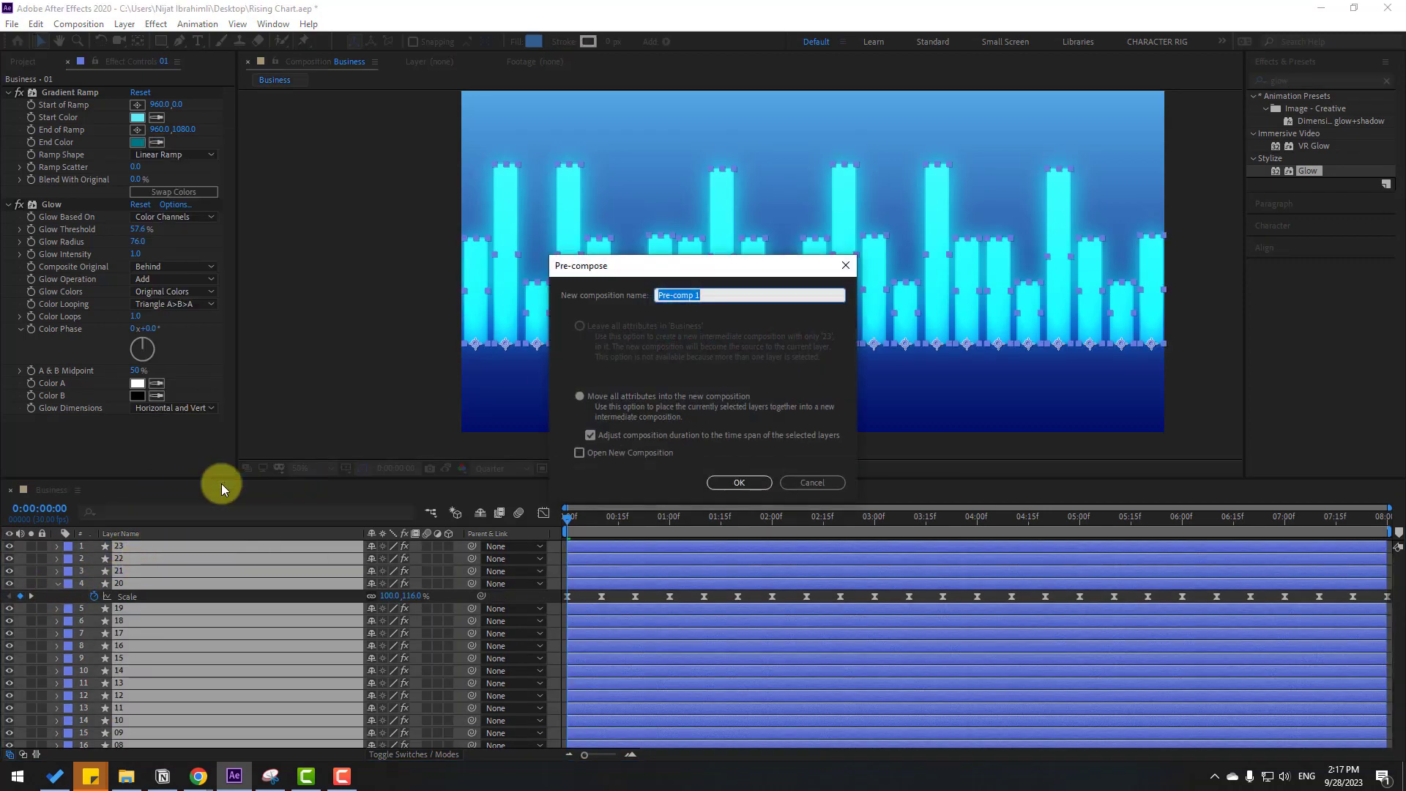
pyautogui.write('Chart')
pyautogui.click(715, 482)
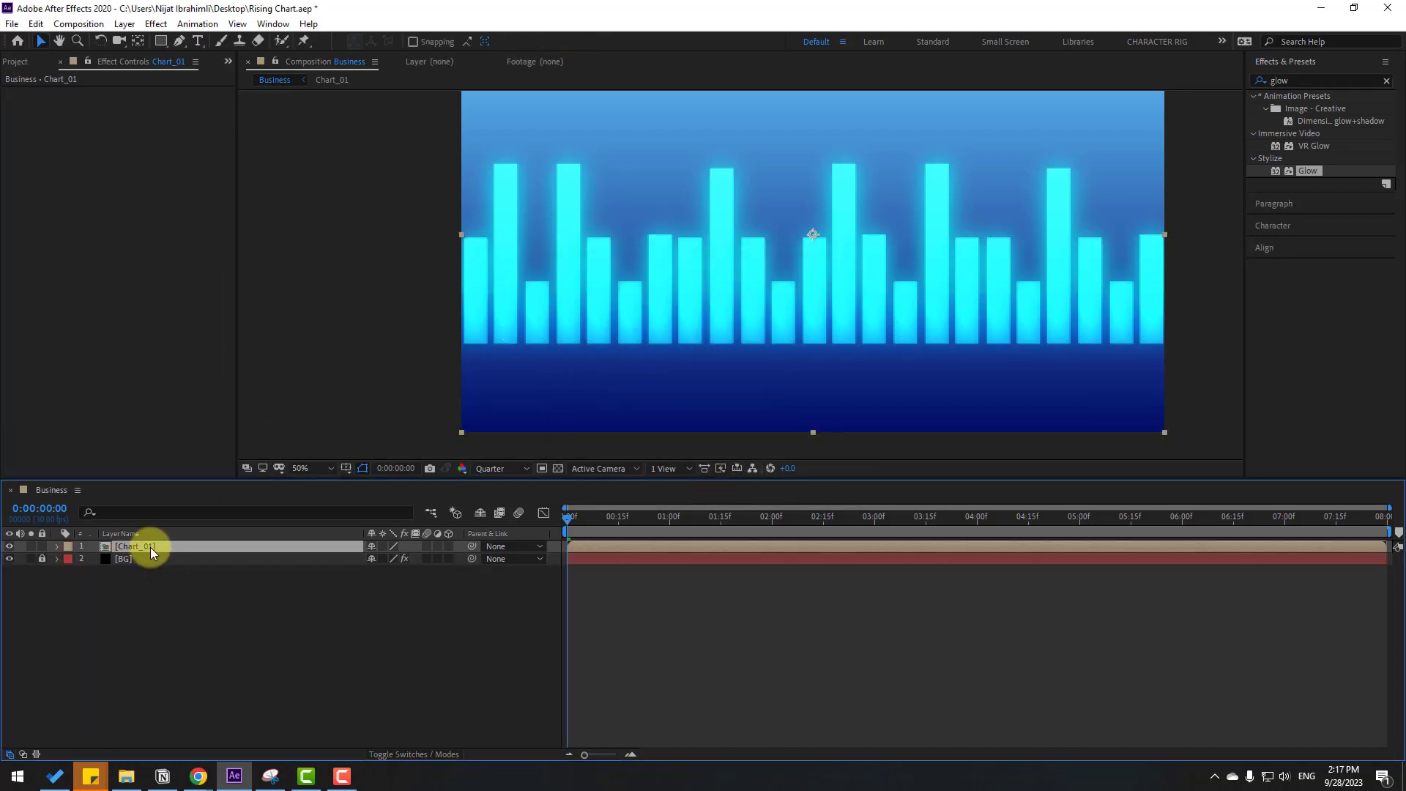
# Step: Duplicate Chart_01, scale the lower copy to about 133.8 by 123 % and raise it so both rows share one baseline
pyautogui.hotkey('ctrl', 'd')
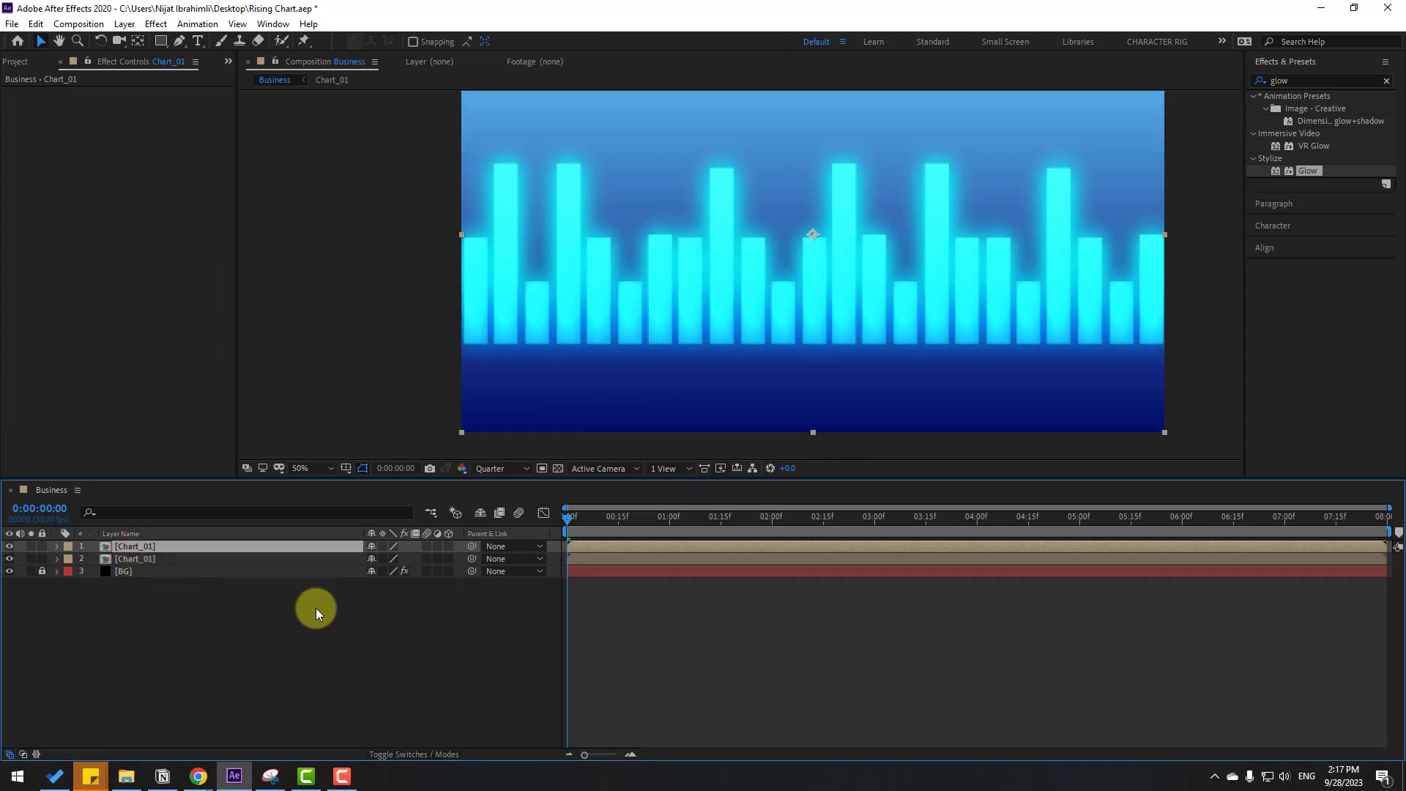
pyautogui.click(134, 558)
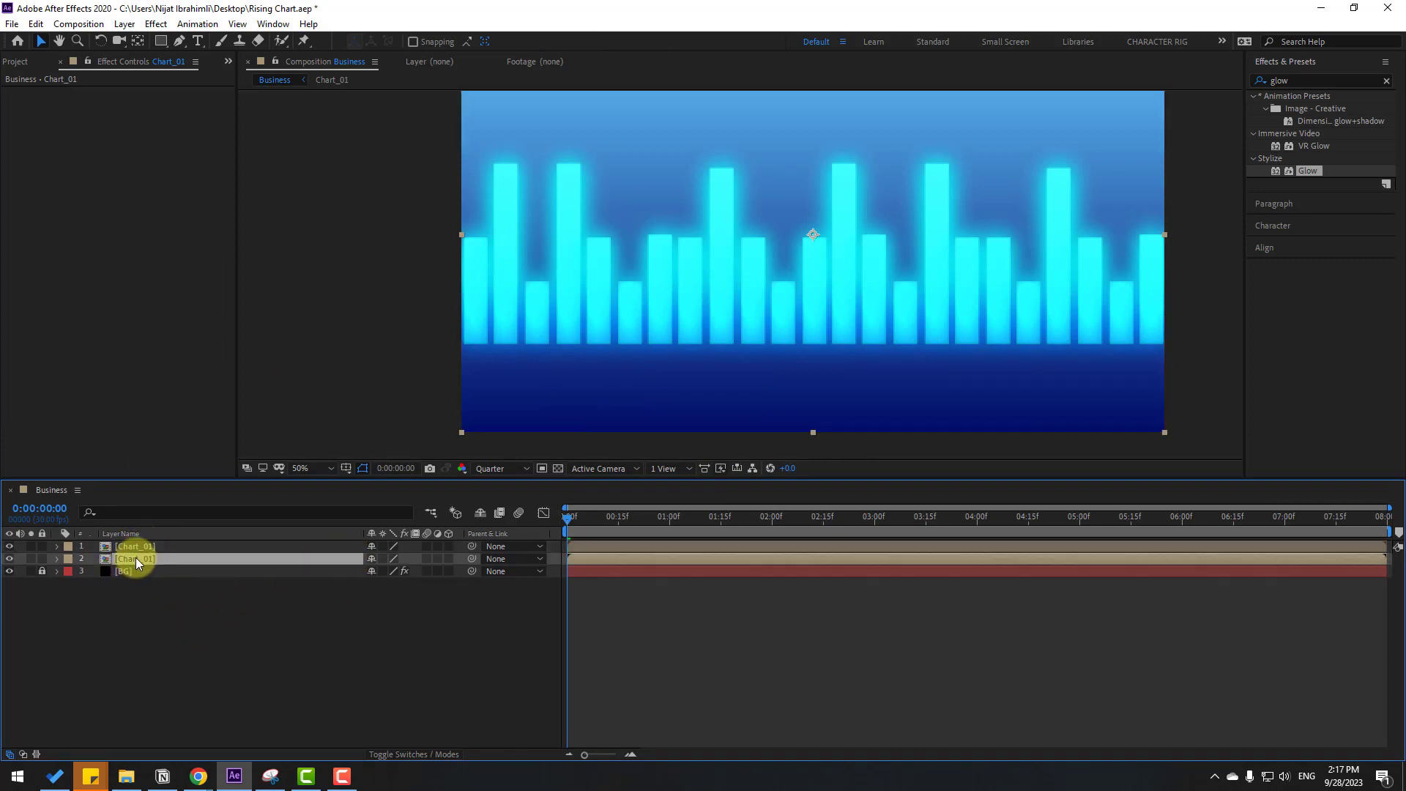
pyautogui.press('s')
pyautogui.moveTo(392, 577); pyautogui.dragTo(401, 574)
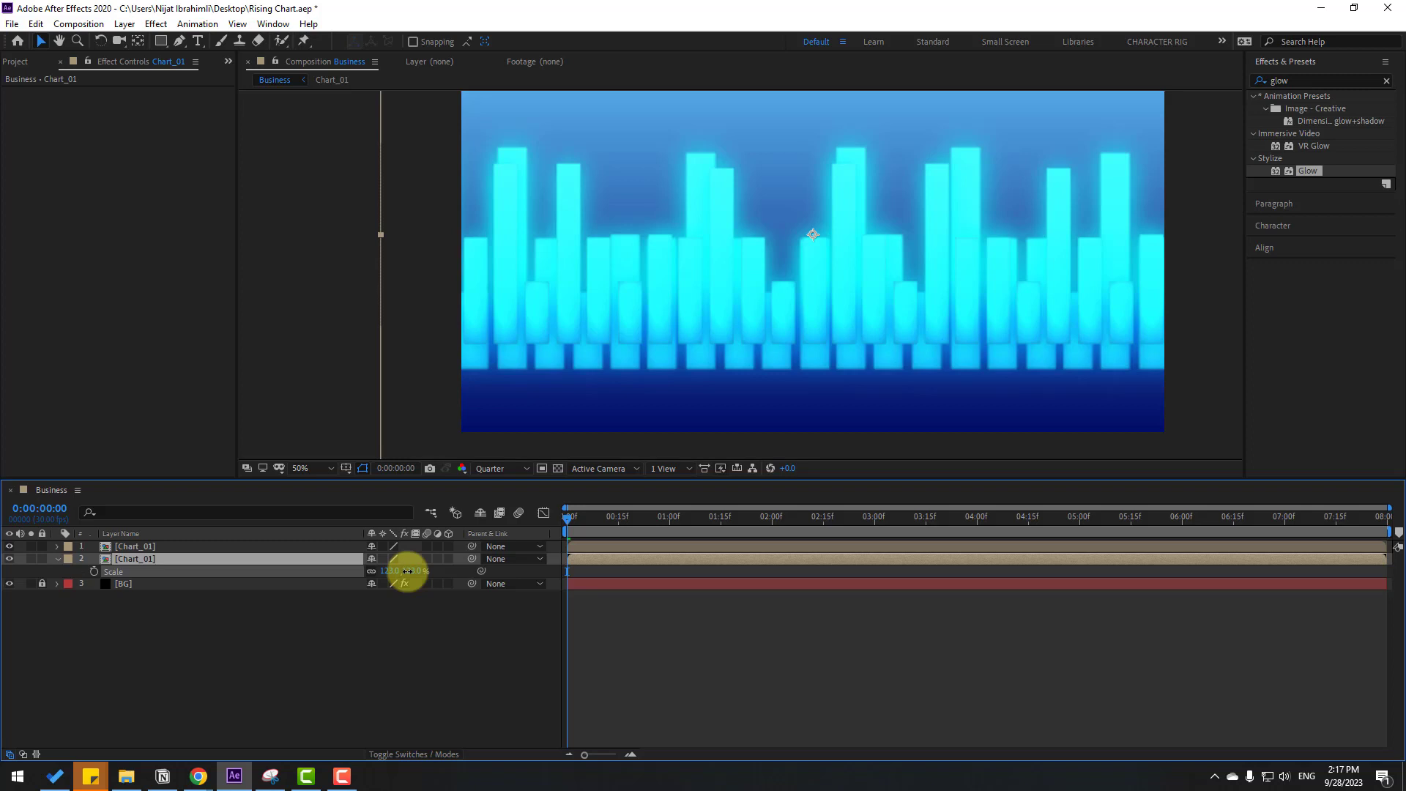
pyautogui.click(659, 367)
pyautogui.moveTo(659, 366)
pyautogui.mouseDown()
pyautogui.moveTo(662, 337)
pyautogui.moveTo(663, 349)
pyautogui.mouseUp()
pyautogui.moveTo(381, 210); pyautogui.dragTo(344, 210)
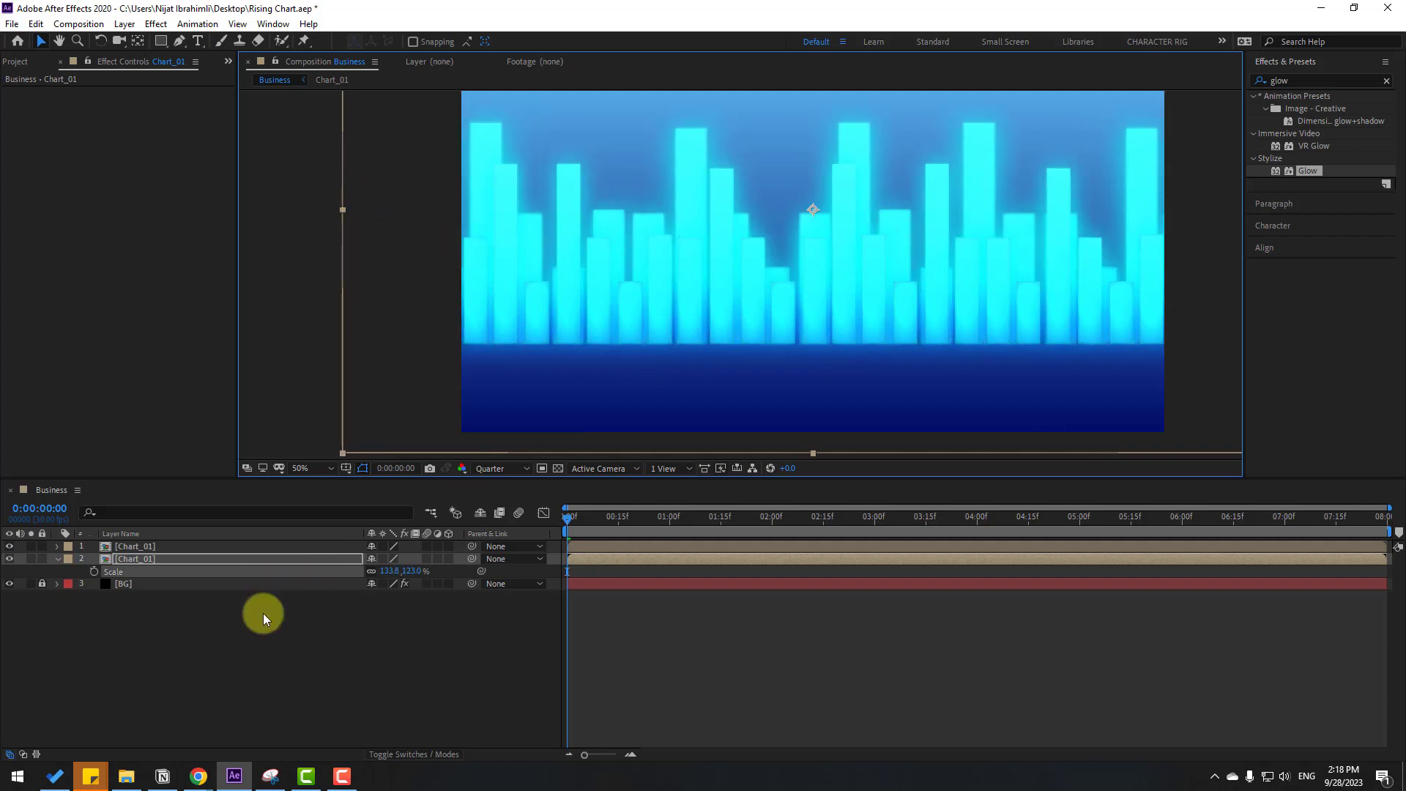
# Step: Time-reverse the enlarged lower Chart_01 layer, preview the combined motion and collapse the layer
pyautogui.click(138, 558)
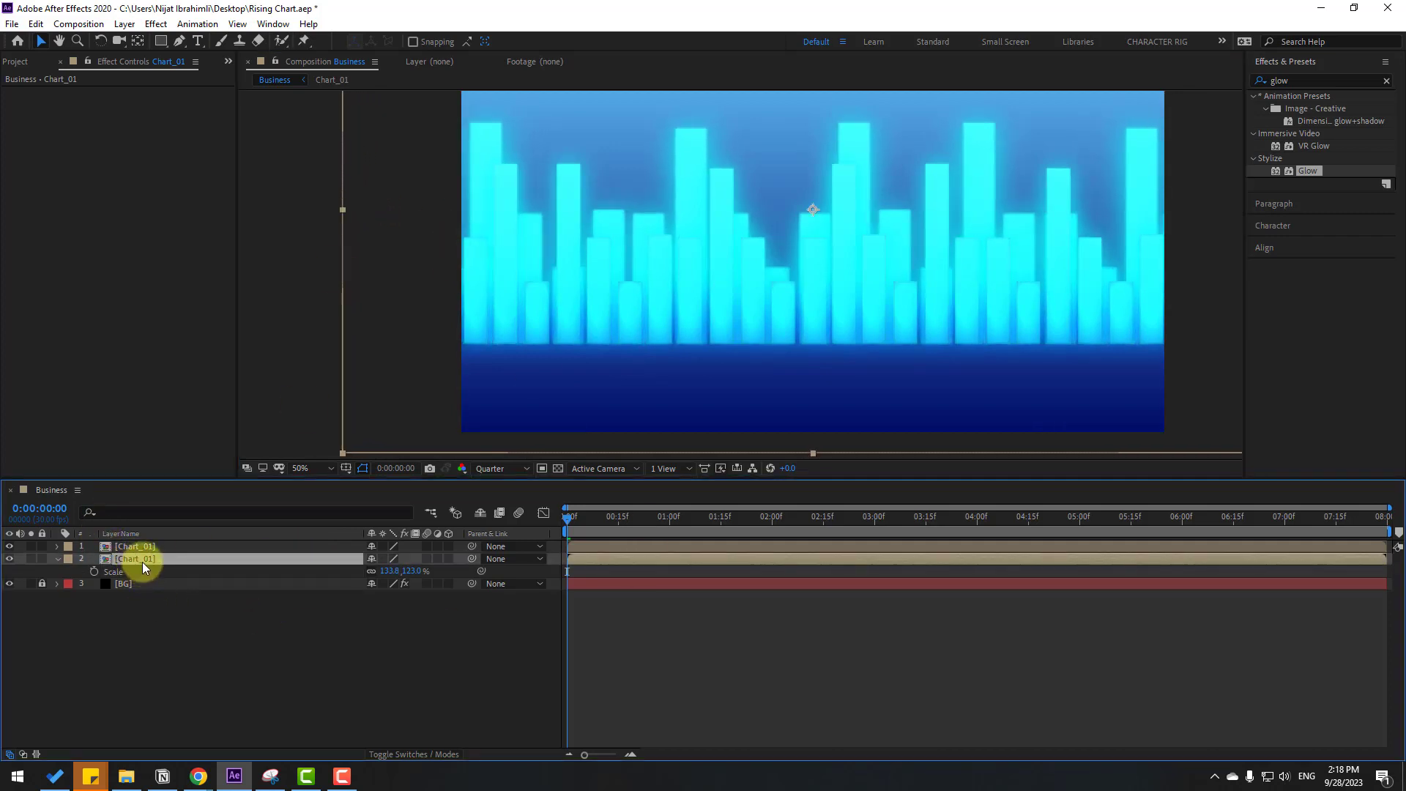
pyautogui.rightClick(142, 564)
pyautogui.moveTo(283, 223)
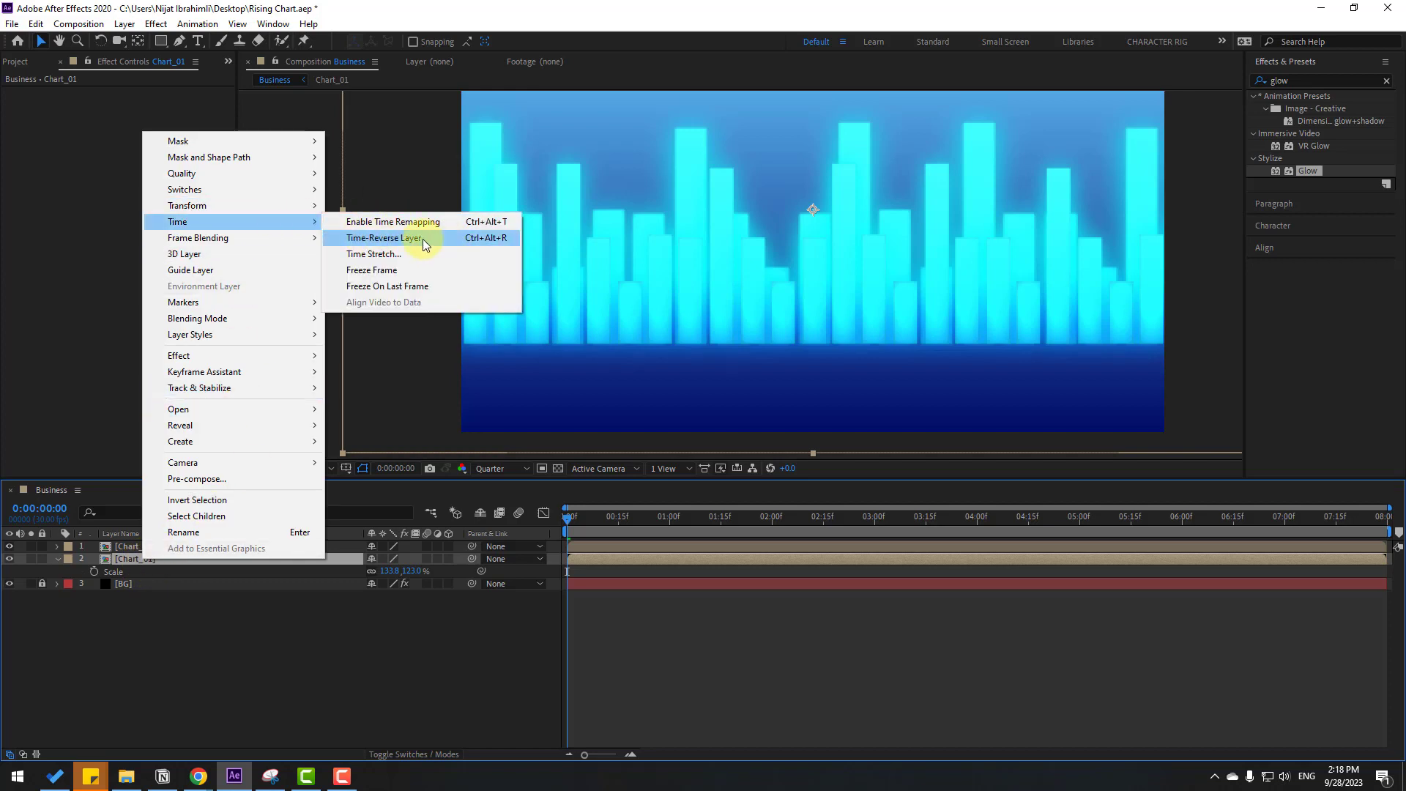
pyautogui.click(423, 239)
pyautogui.click(450, 678)
pyautogui.press('space')
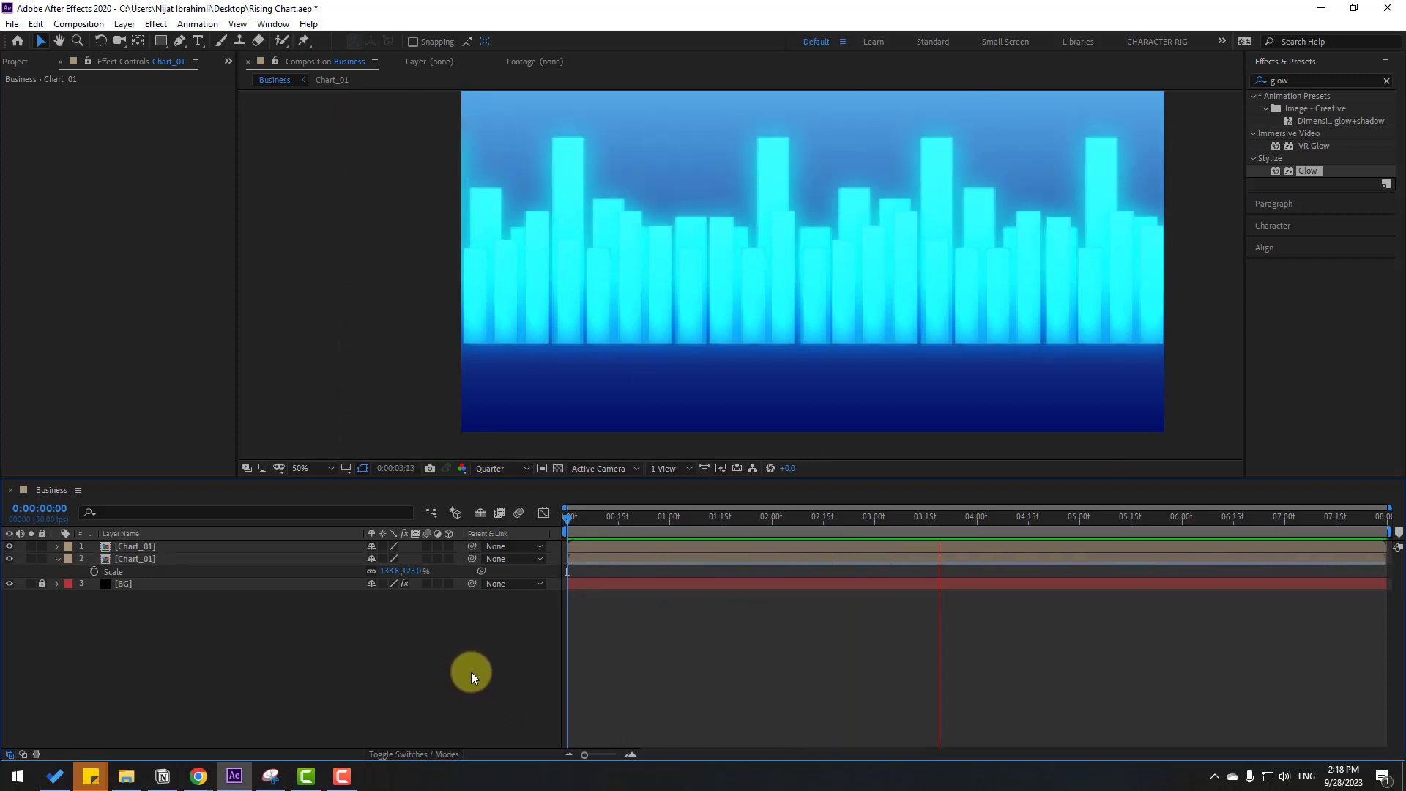
pyautogui.press('space')
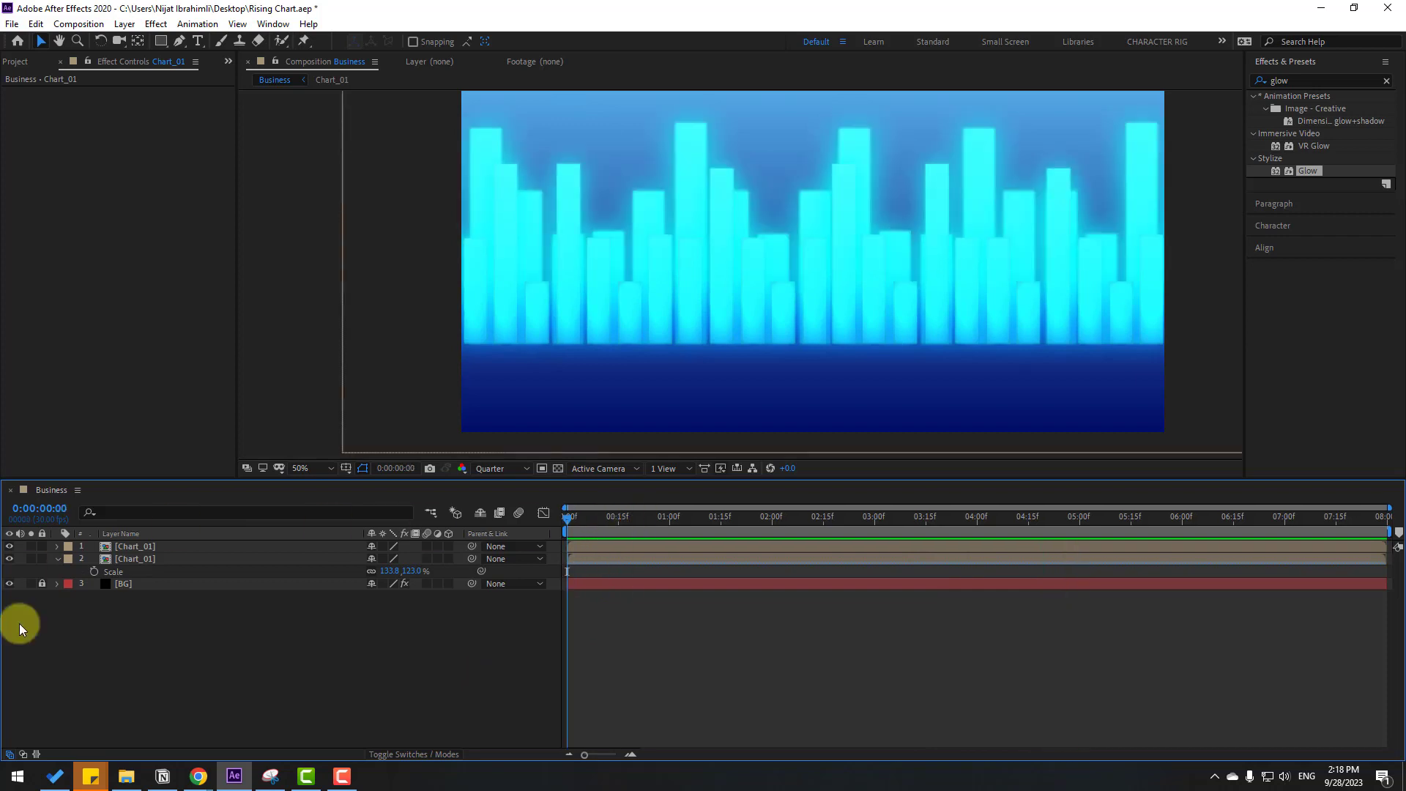
pyautogui.click(57, 559)
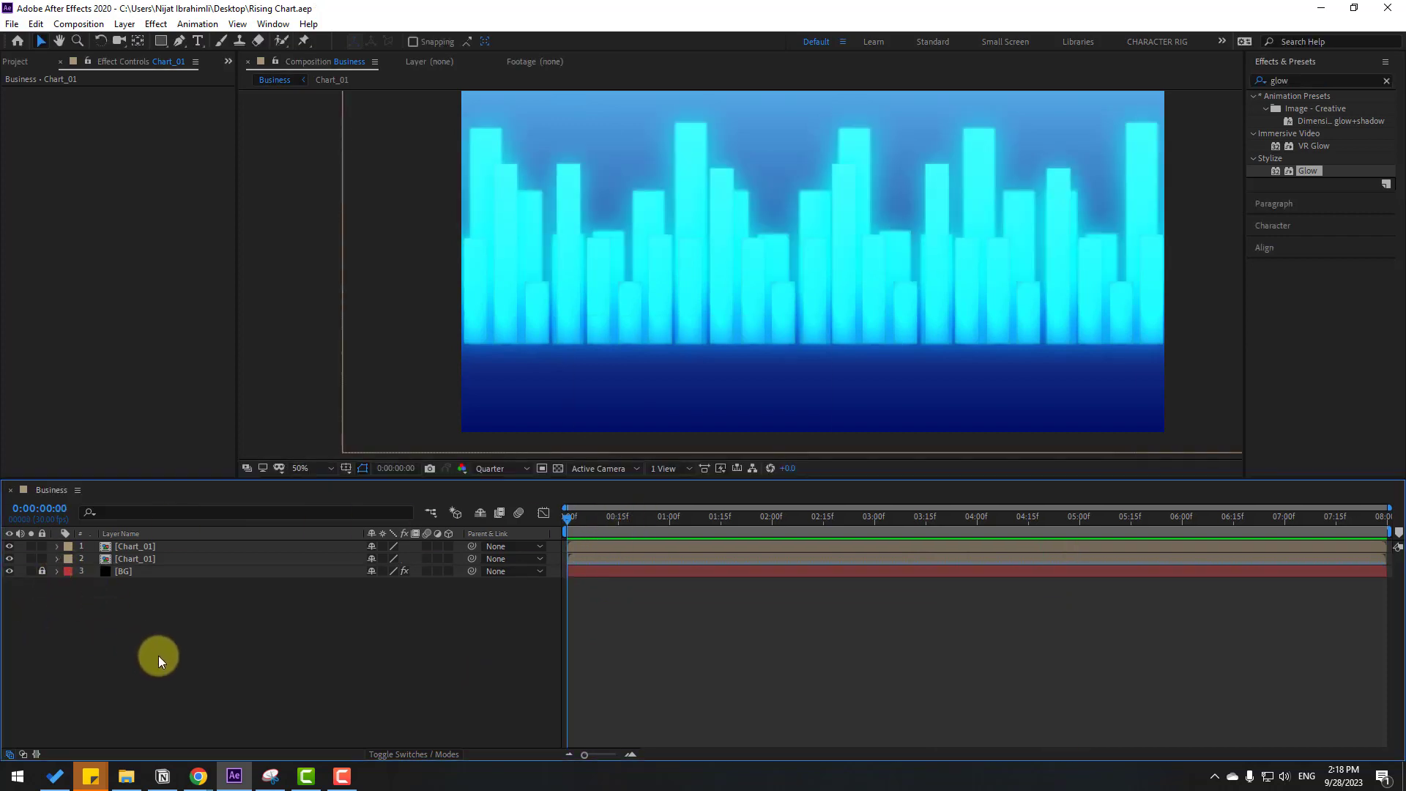
# Step: Create a black 1920 x 1080 px solid layer named Grid
pyautogui.rightClick(148, 649)
pyautogui.moveTo(253, 490)
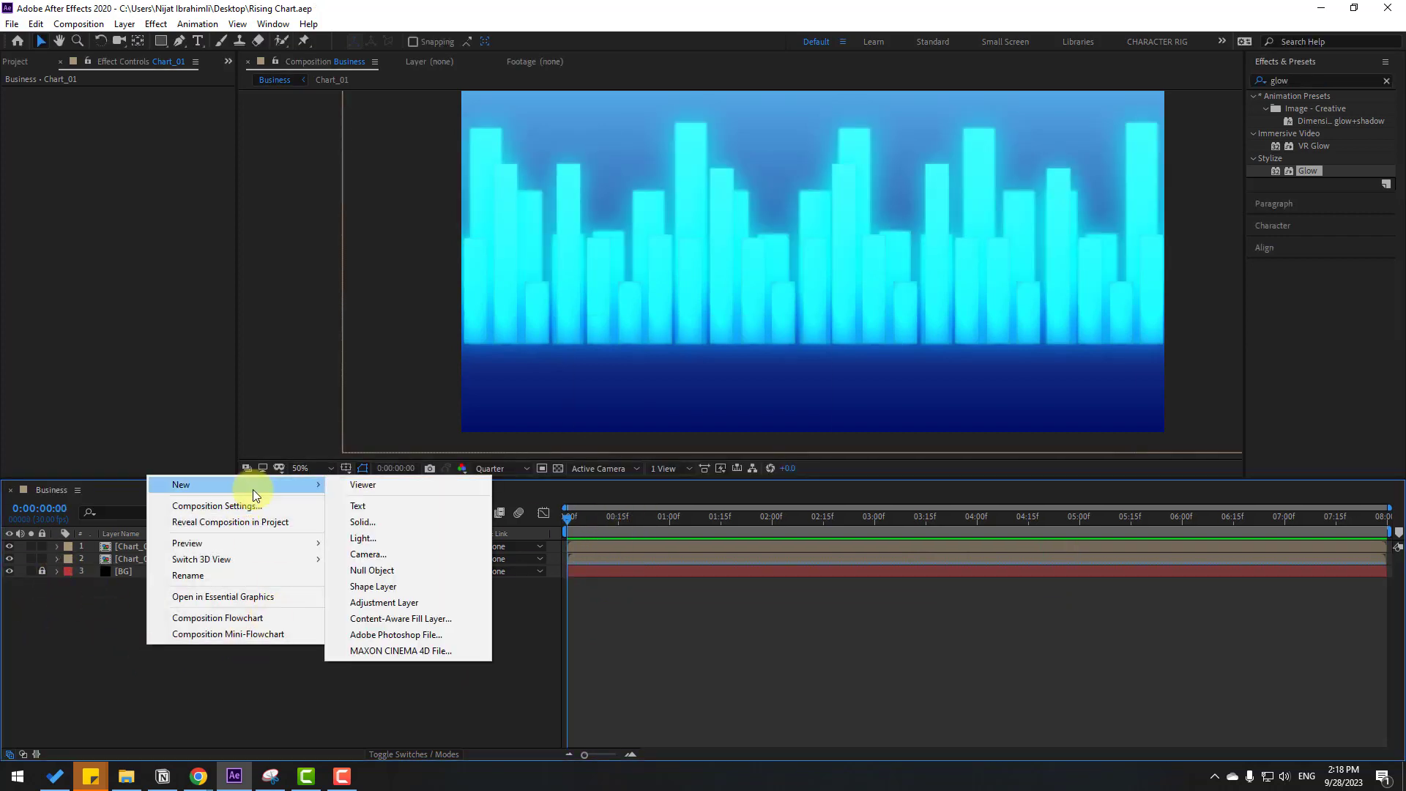
pyautogui.click(382, 520)
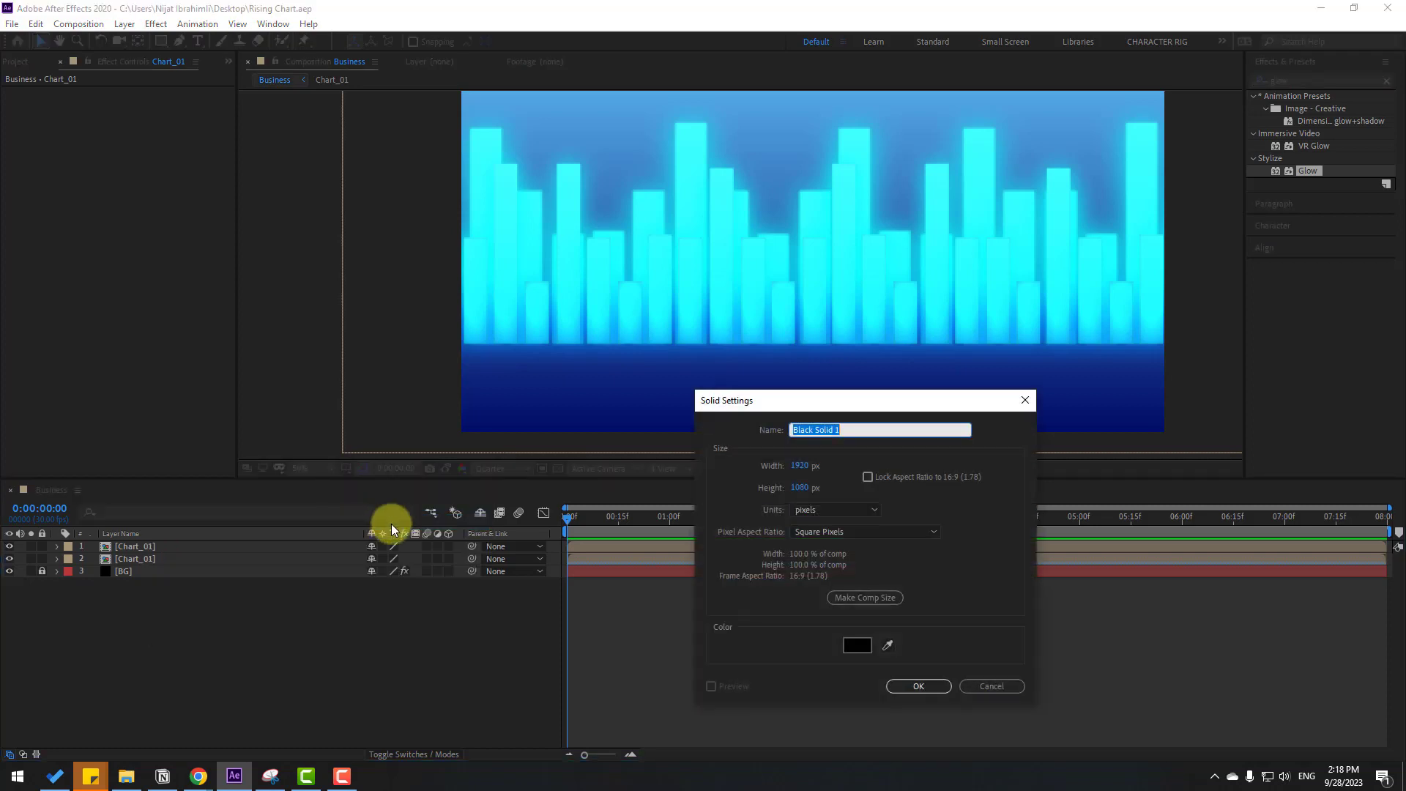
pyautogui.write('Grid')
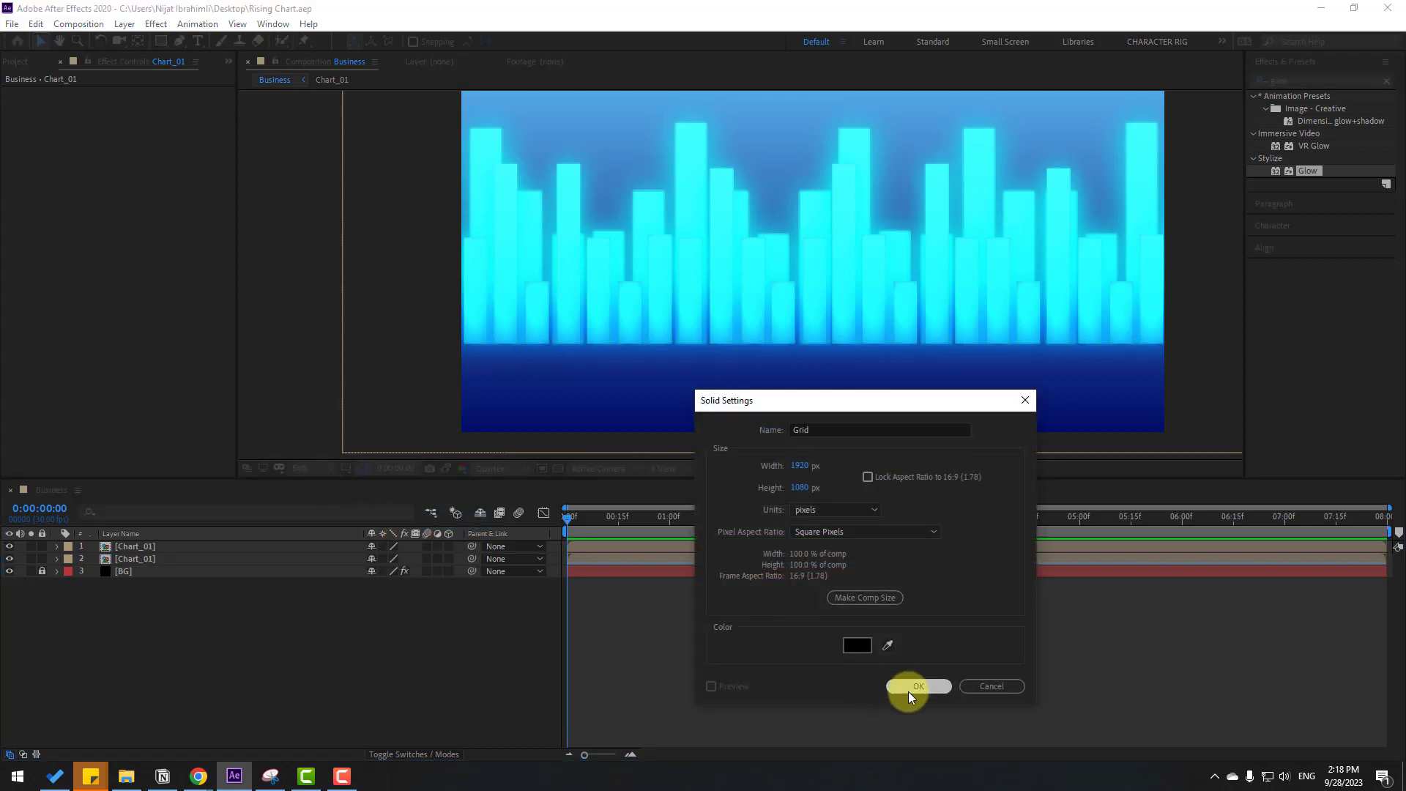
pyautogui.click(908, 690)
# Step: Apply the Grid effect to the Grid solid, sized by Width Slider with a width of about 56.7
pyautogui.click(1307, 79)
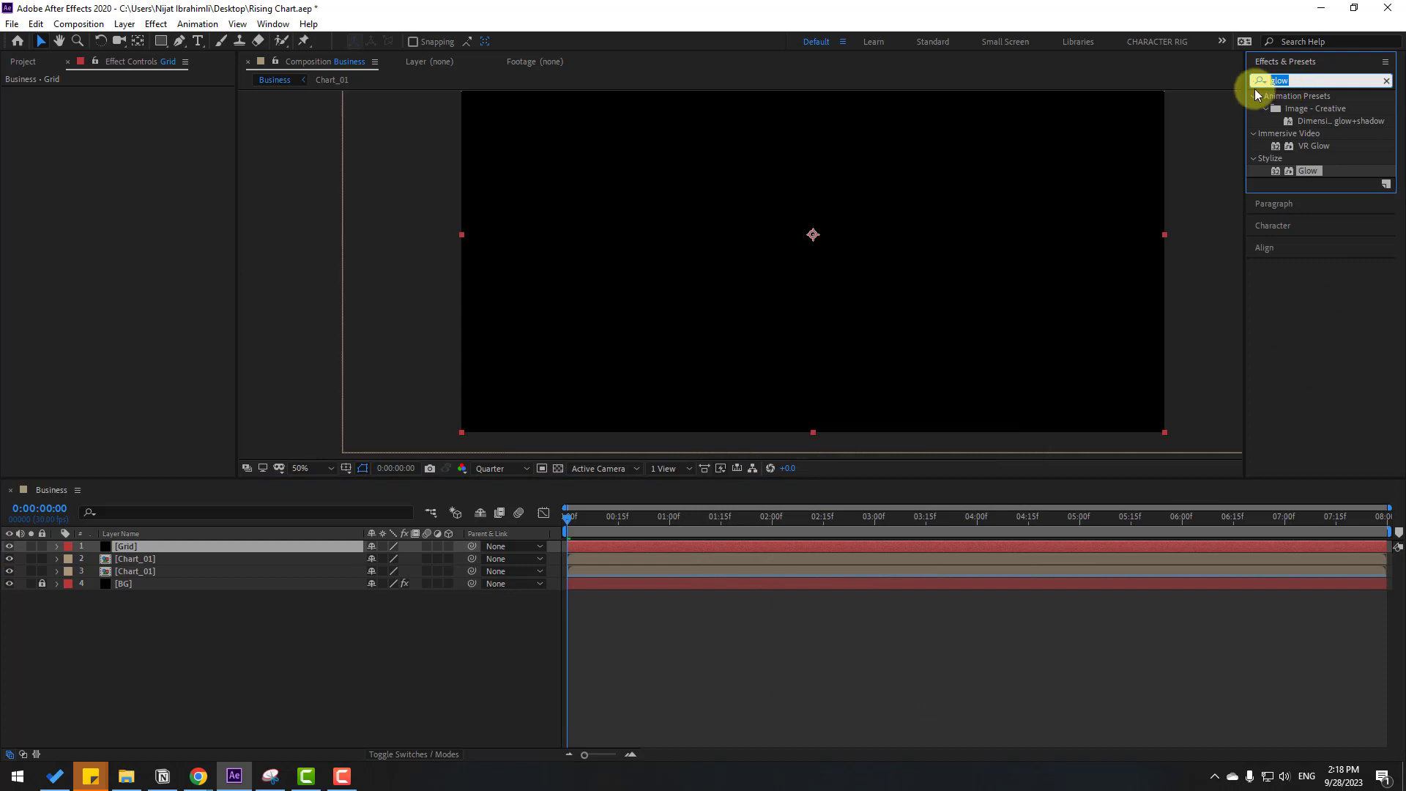
pyautogui.write('grid')
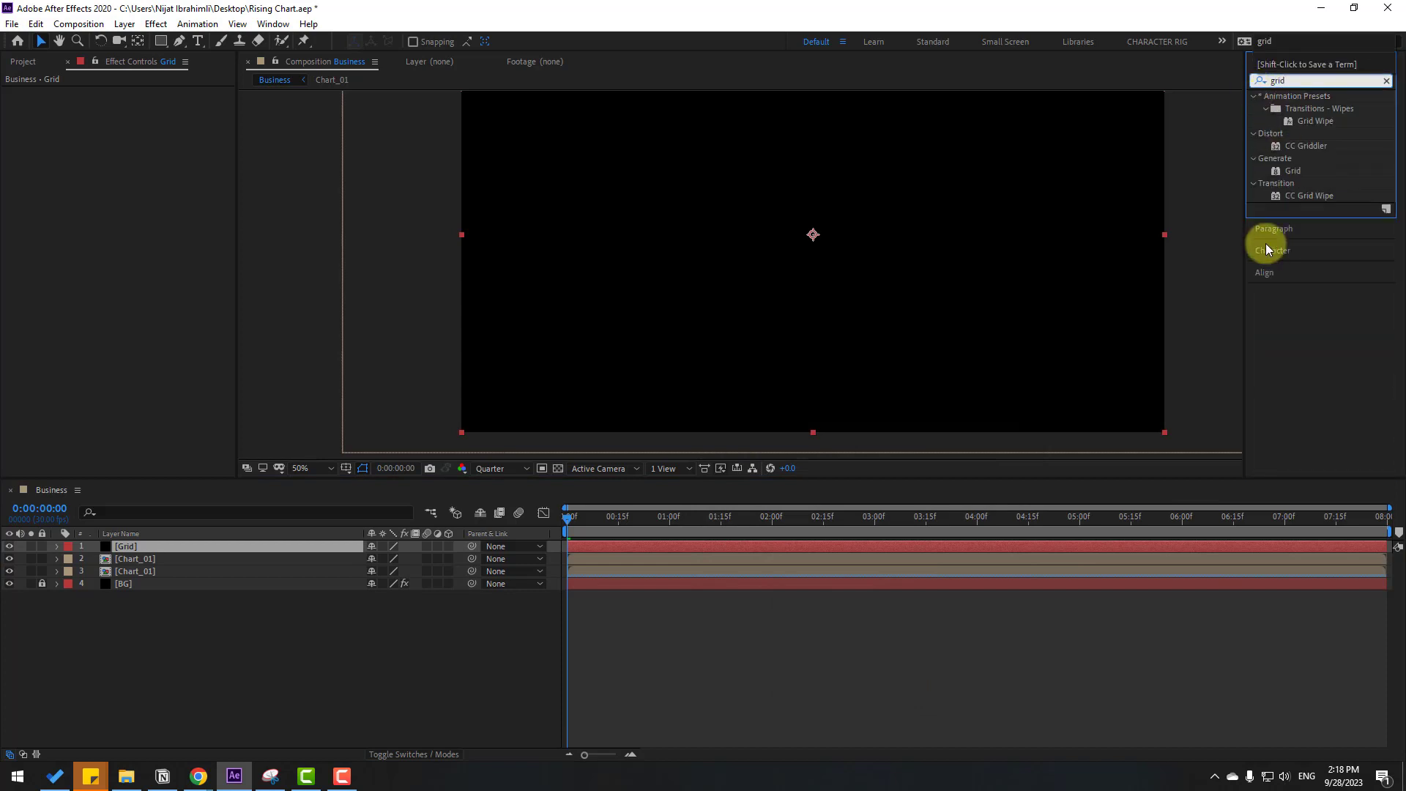
pyautogui.moveTo(1293, 171); pyautogui.dragTo(115, 551)
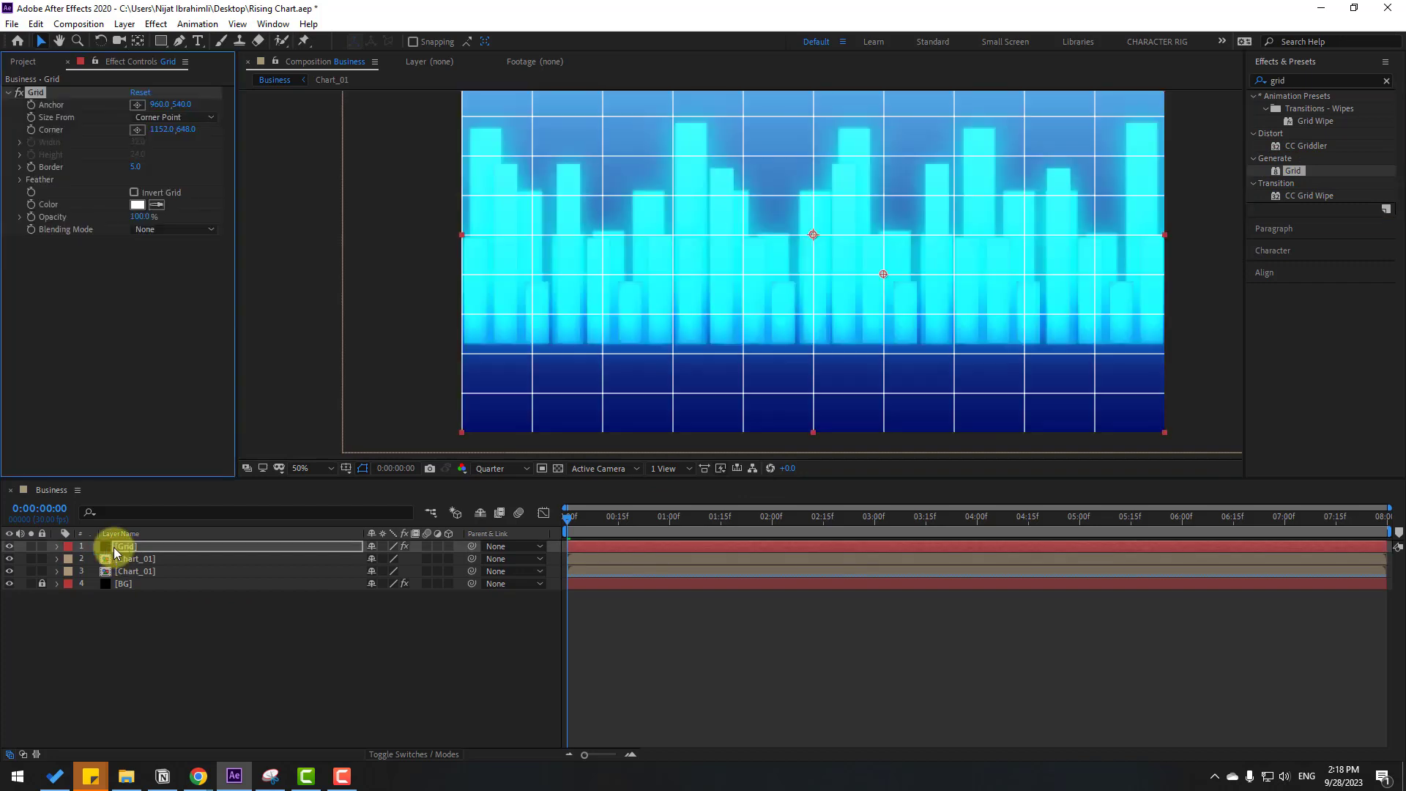
pyautogui.click(140, 119)
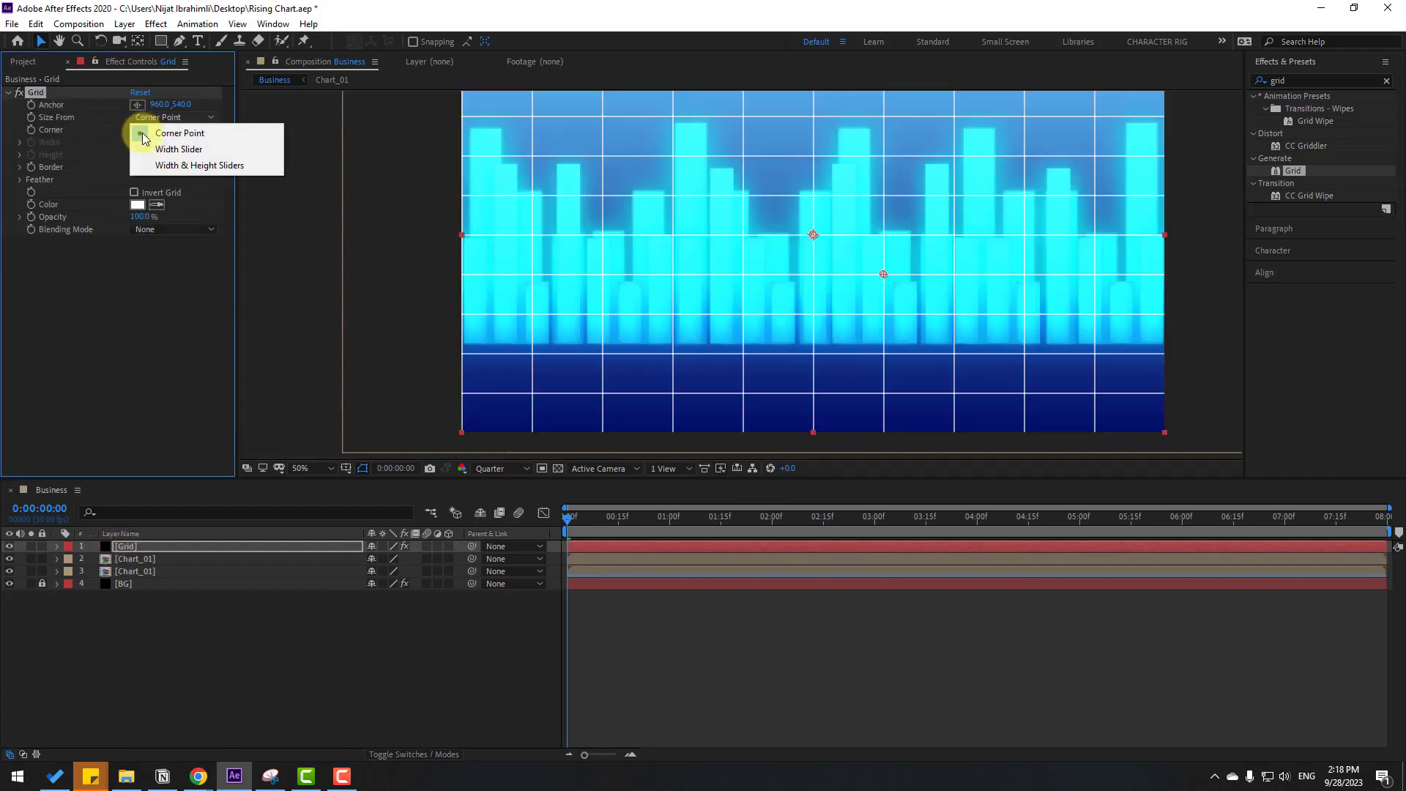
pyautogui.click(195, 152)
pyautogui.moveTo(63, 162); pyautogui.dragTo(86, 161)
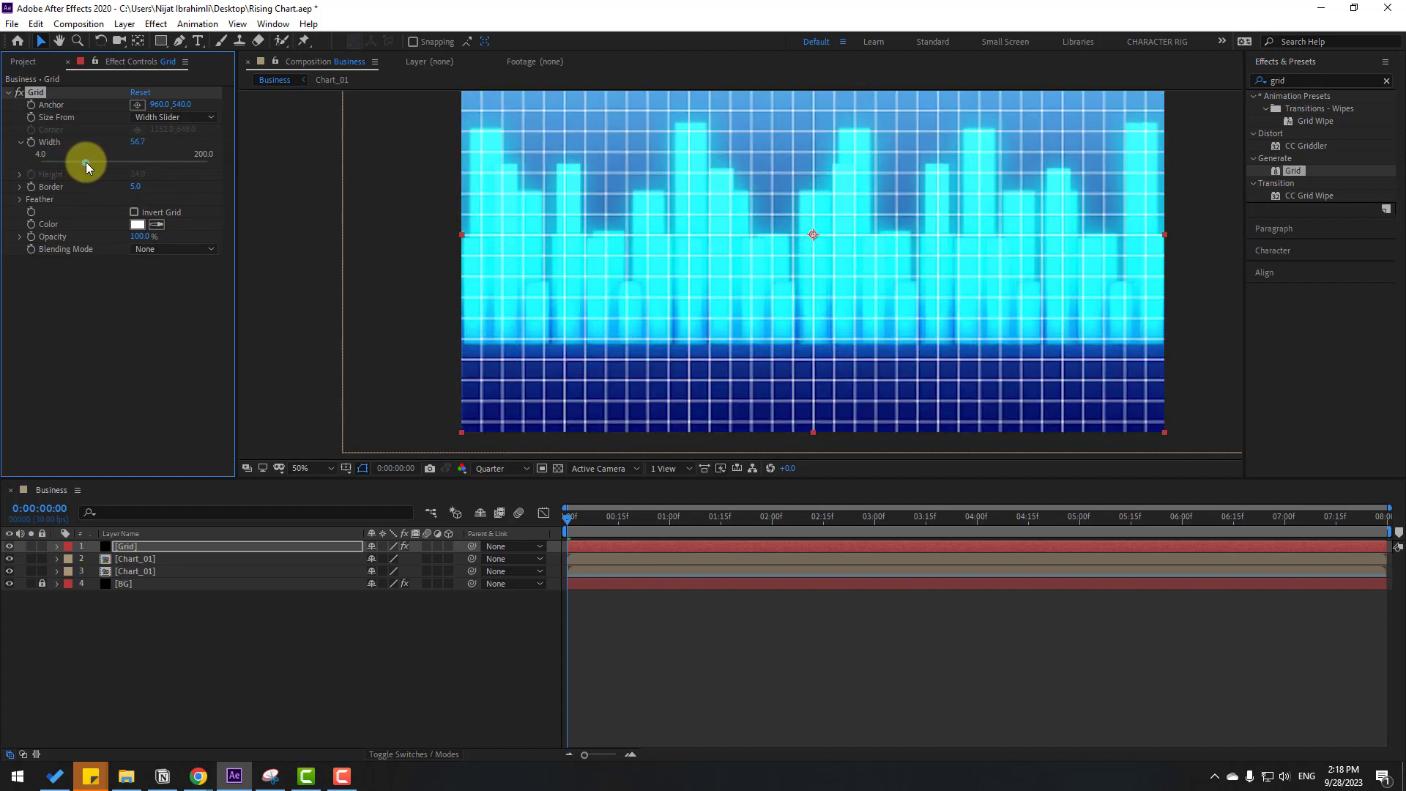
# Step: Make the Grid layer 3D and tilt it to an X Rotation of -69°
pyautogui.click(130, 548)
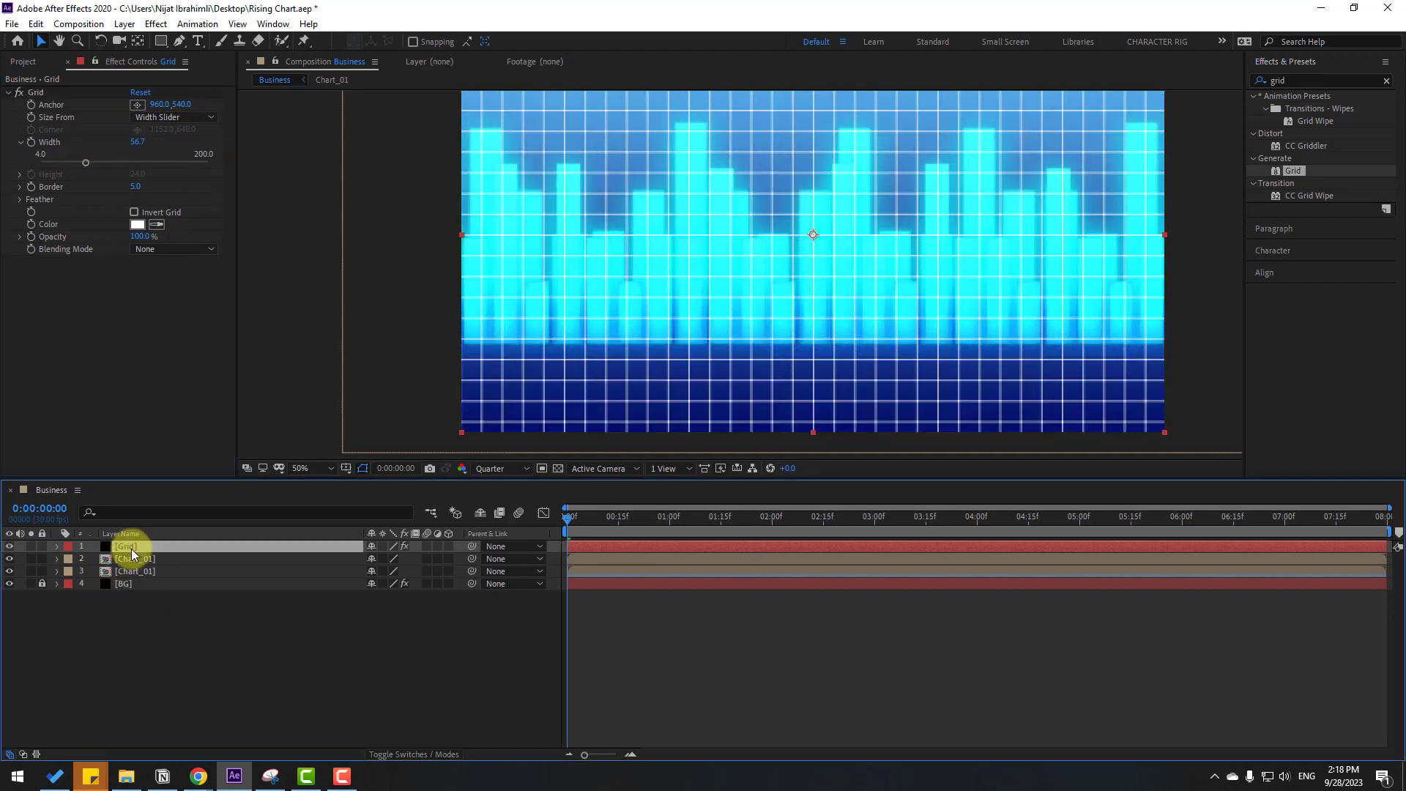
pyautogui.click(448, 546)
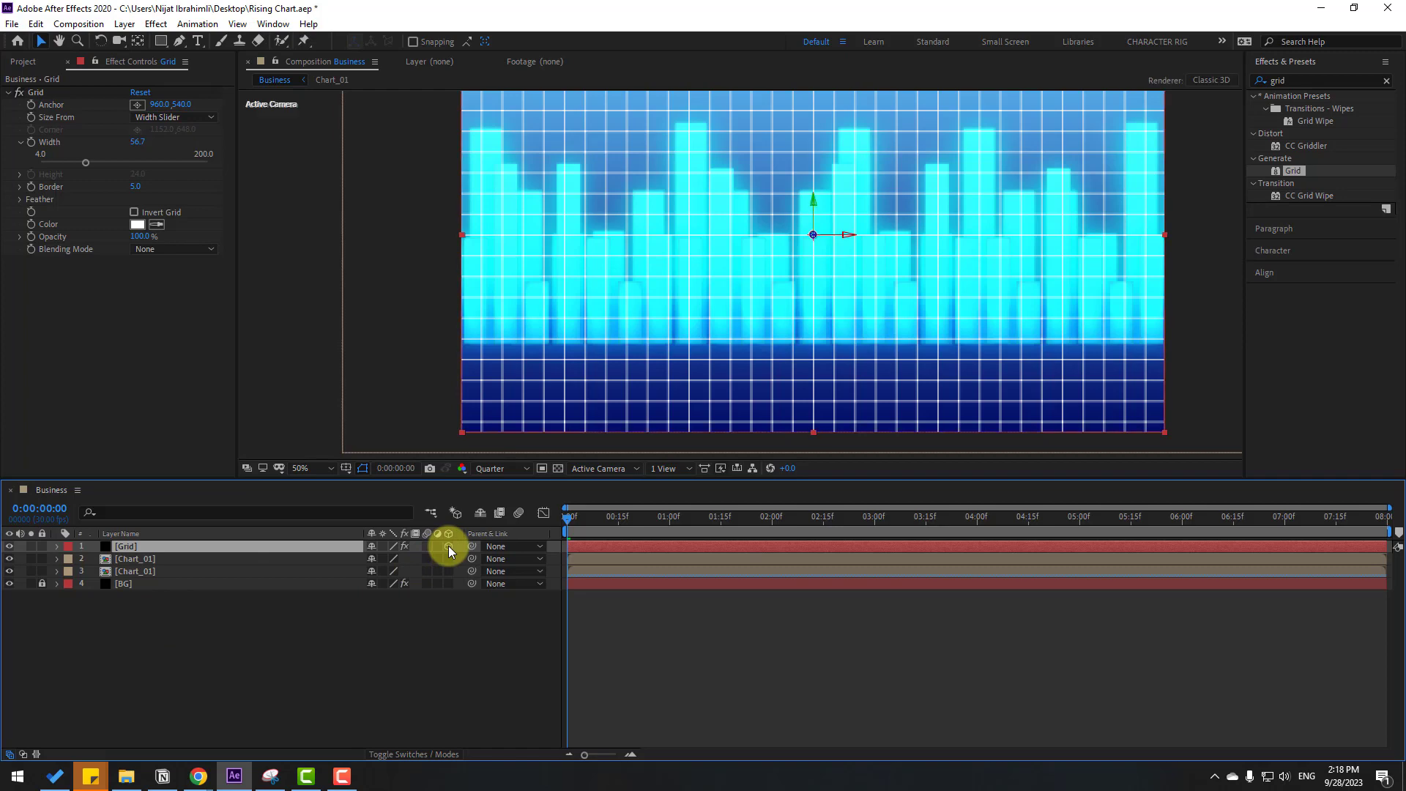
pyautogui.press('r')
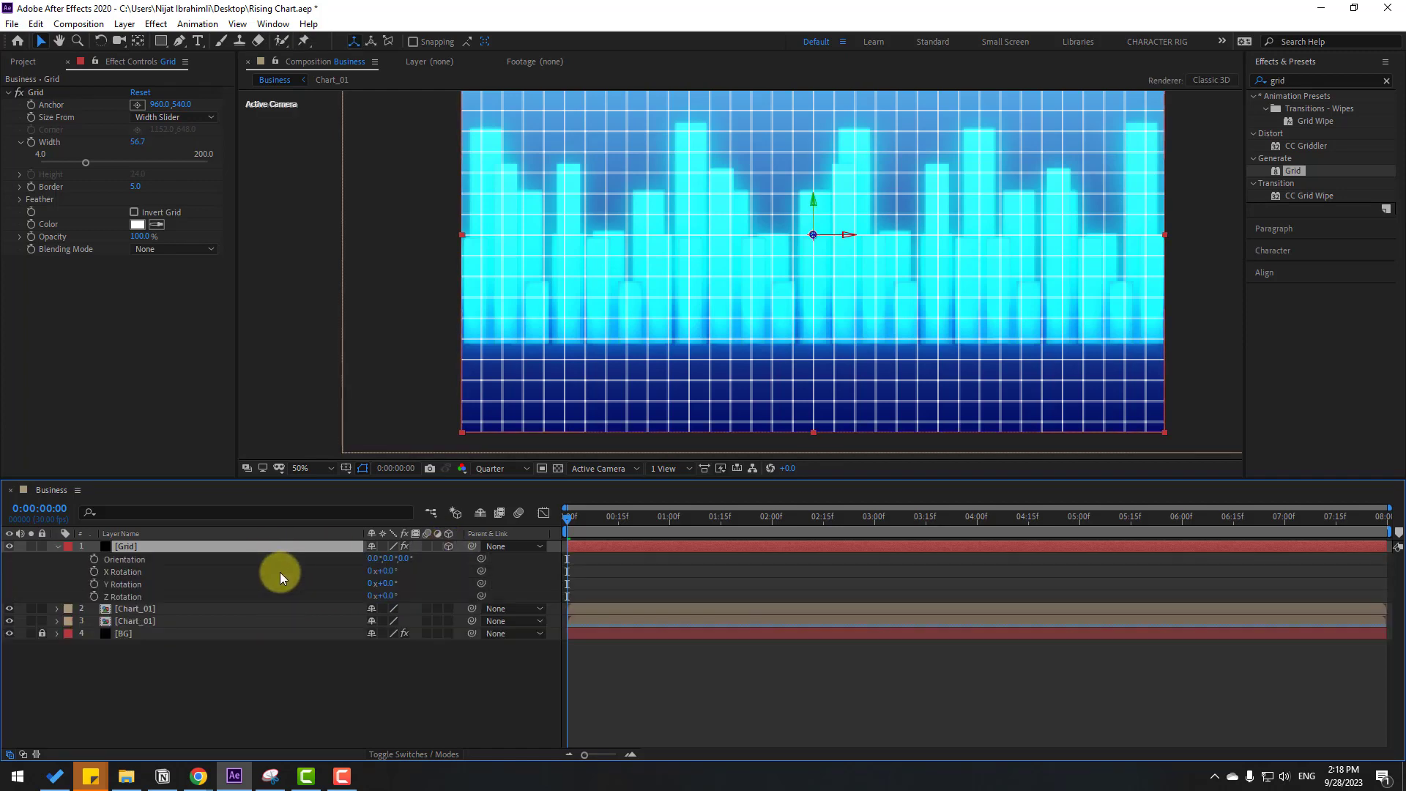
pyautogui.moveTo(386, 572); pyautogui.dragTo(335, 574)
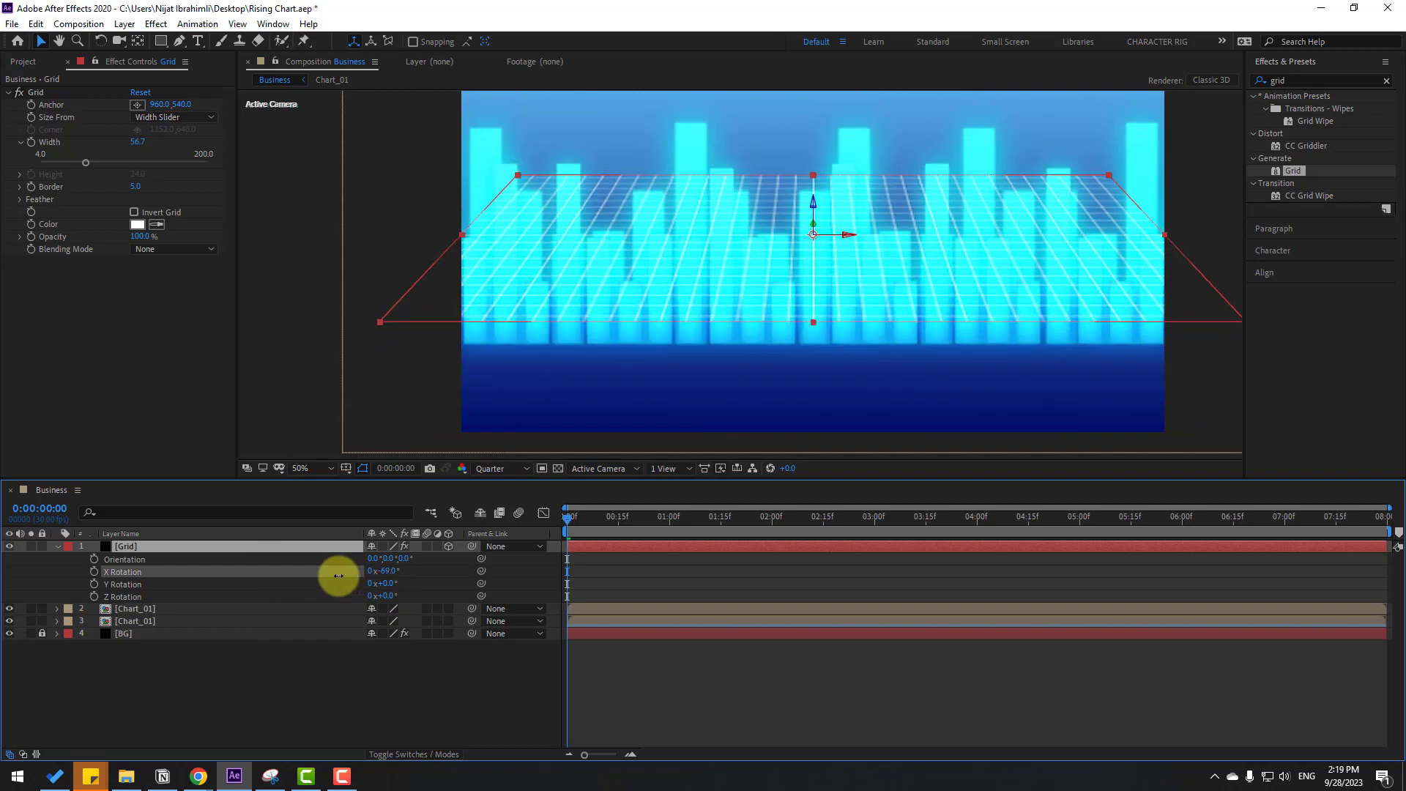
# Step: Lower the tilted grid onto the dark floor beneath the bars and widen it past both edges of the frame
pyautogui.click(1141, 316)
pyautogui.moveTo(1164, 234); pyautogui.dragTo(1241, 233)
pyautogui.moveTo(812, 207); pyautogui.dragTo(794, 431)
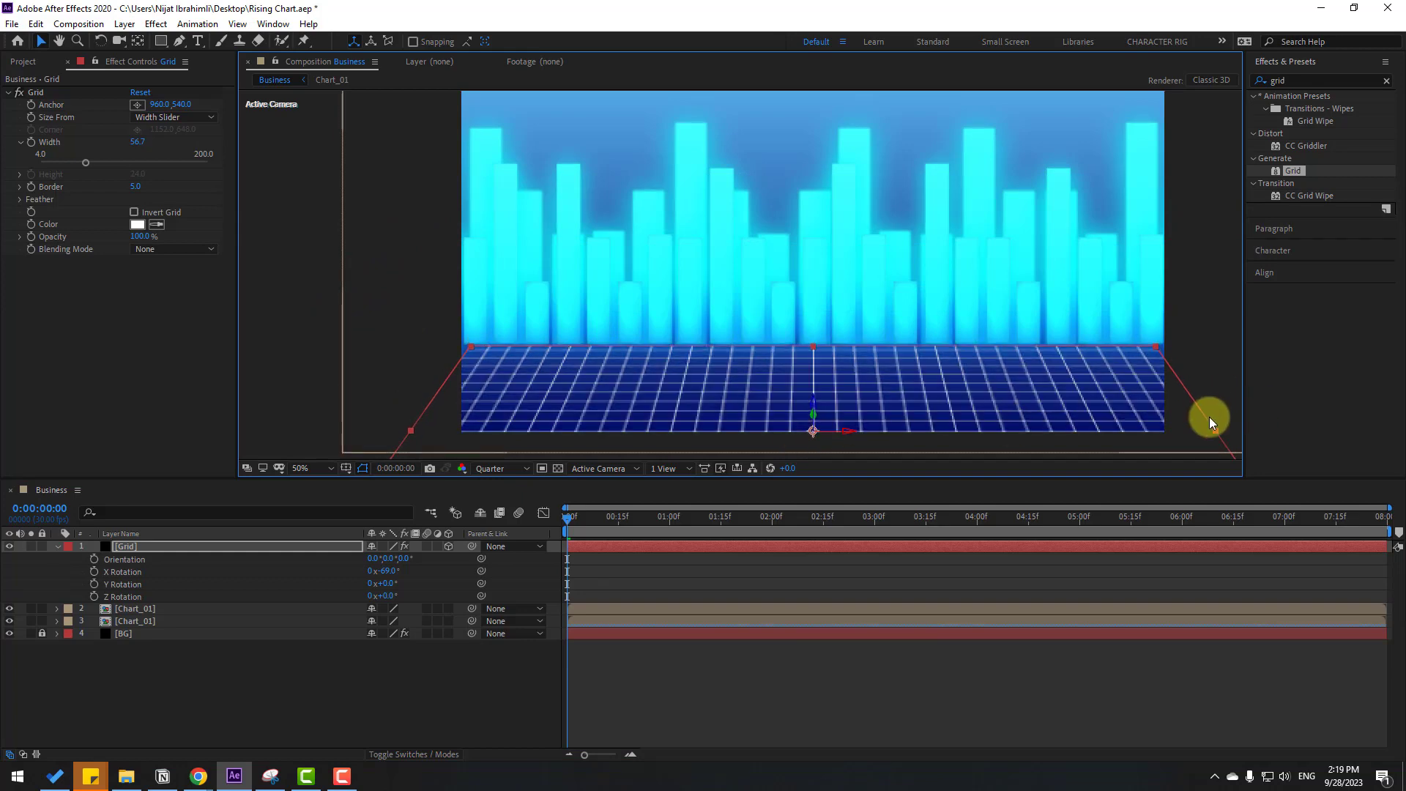
pyautogui.moveTo(1216, 429); pyautogui.dragTo(1235, 431)
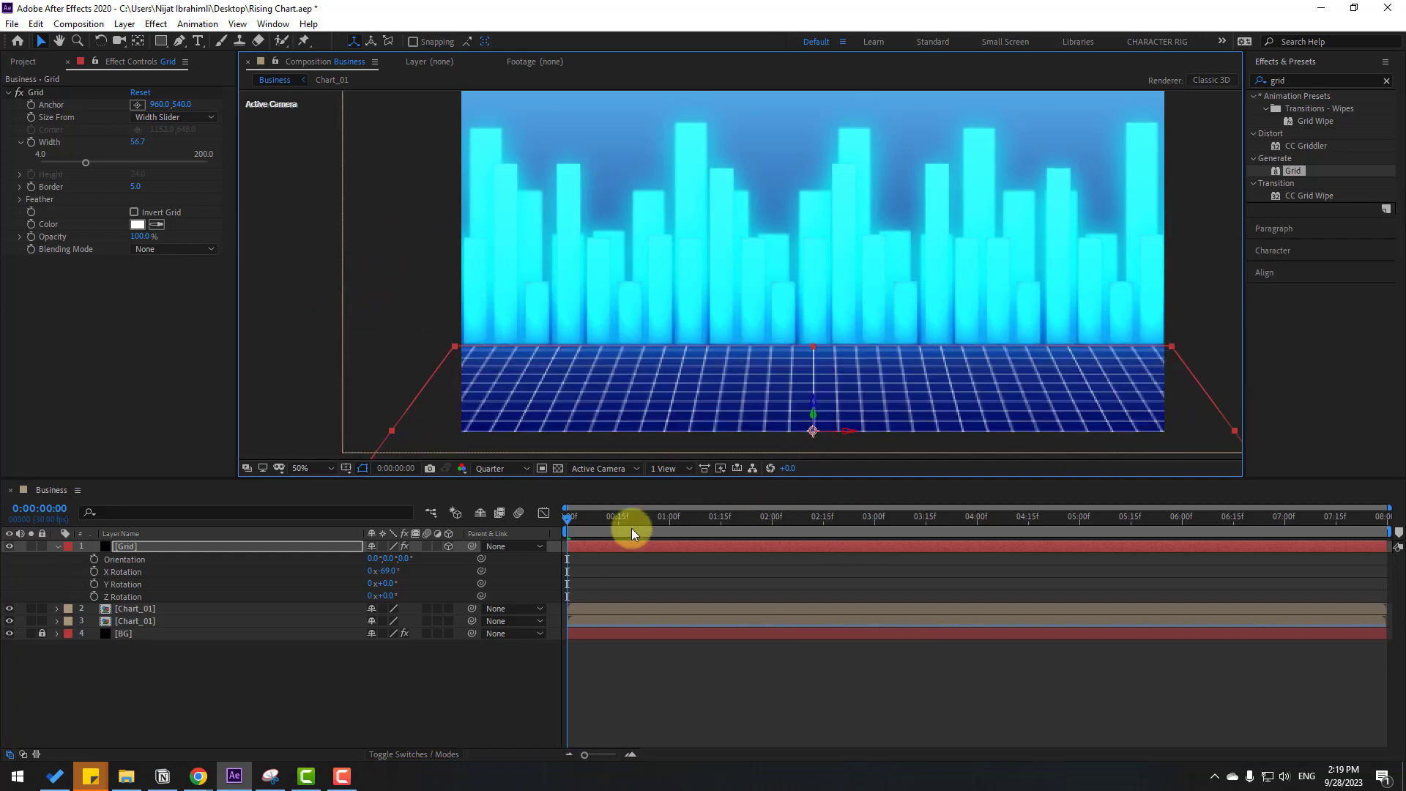
# Step: Tighten the floor grid's cells by setting the Grid effect's width to about 46.3
pyautogui.moveTo(572, 524); pyautogui.dragTo(520, 556)
pyautogui.click(137, 404)
pyautogui.moveTo(86, 163); pyautogui.dragTo(76, 159)
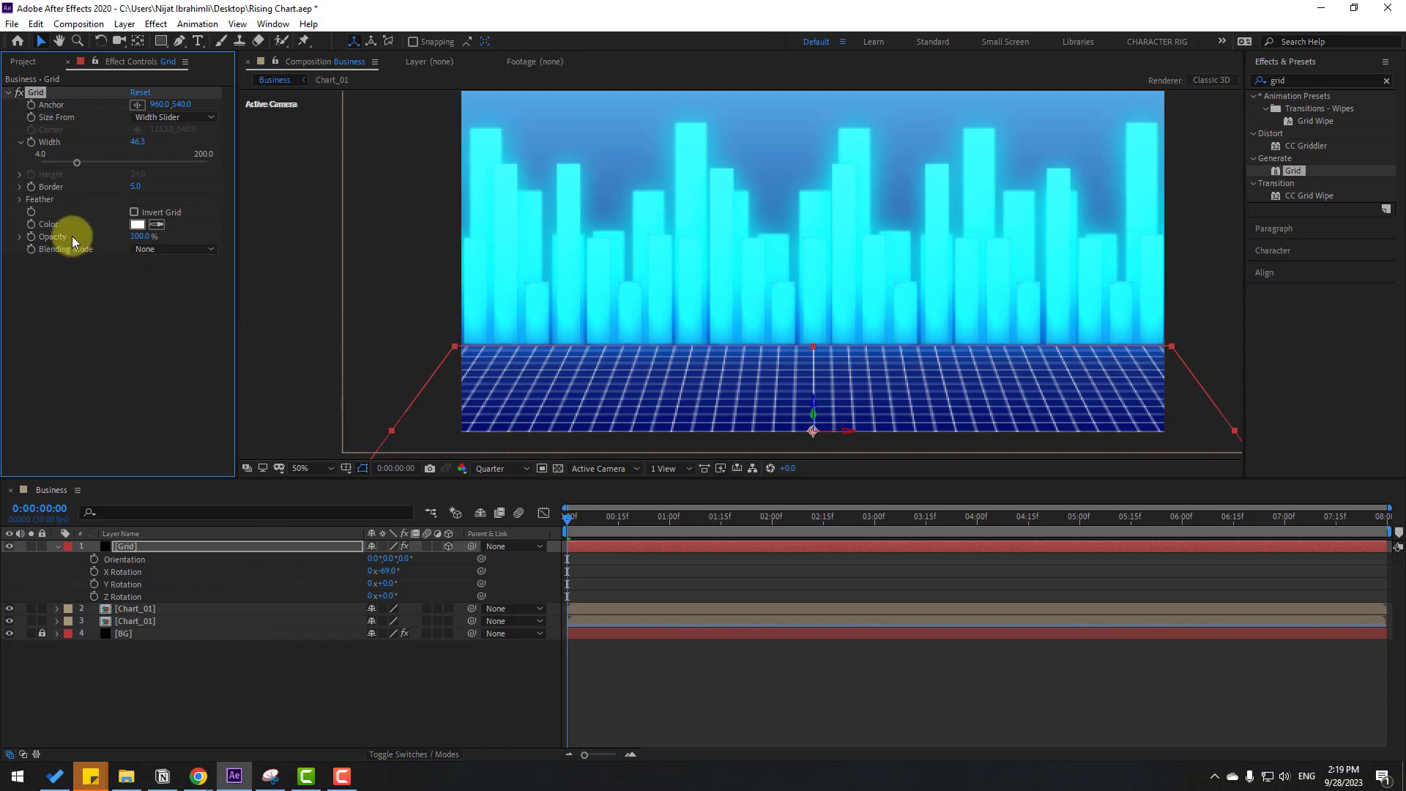
# Step: Recolor the Grid effect's lines light blue and set the composition preview resolution to Full
pyautogui.click(127, 225)
pyautogui.click(591, 590)
pyautogui.moveTo(512, 574); pyautogui.dragTo(477, 514)
pyautogui.click(691, 502)
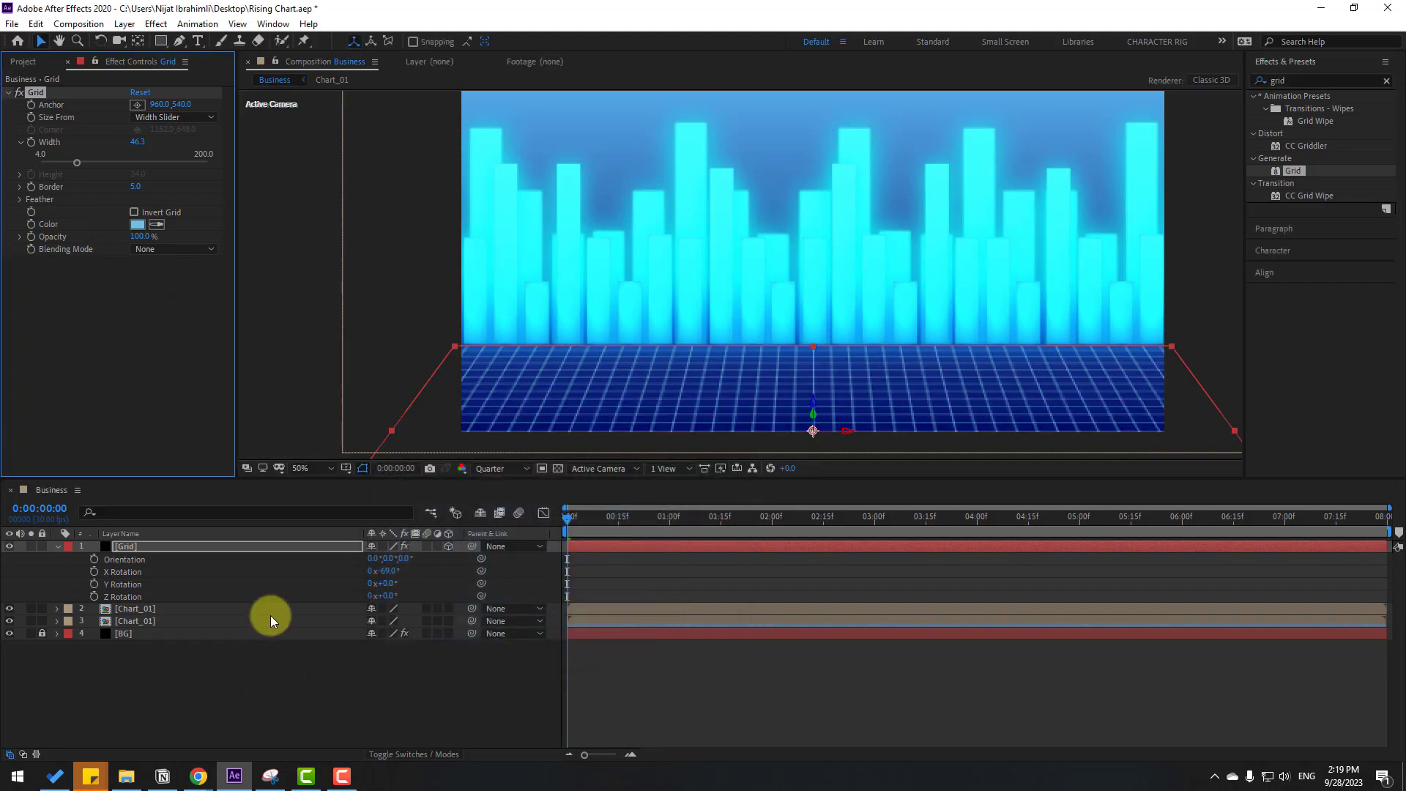
pyautogui.click(527, 434)
pyautogui.click(496, 469)
pyautogui.click(500, 512)
pyautogui.click(407, 683)
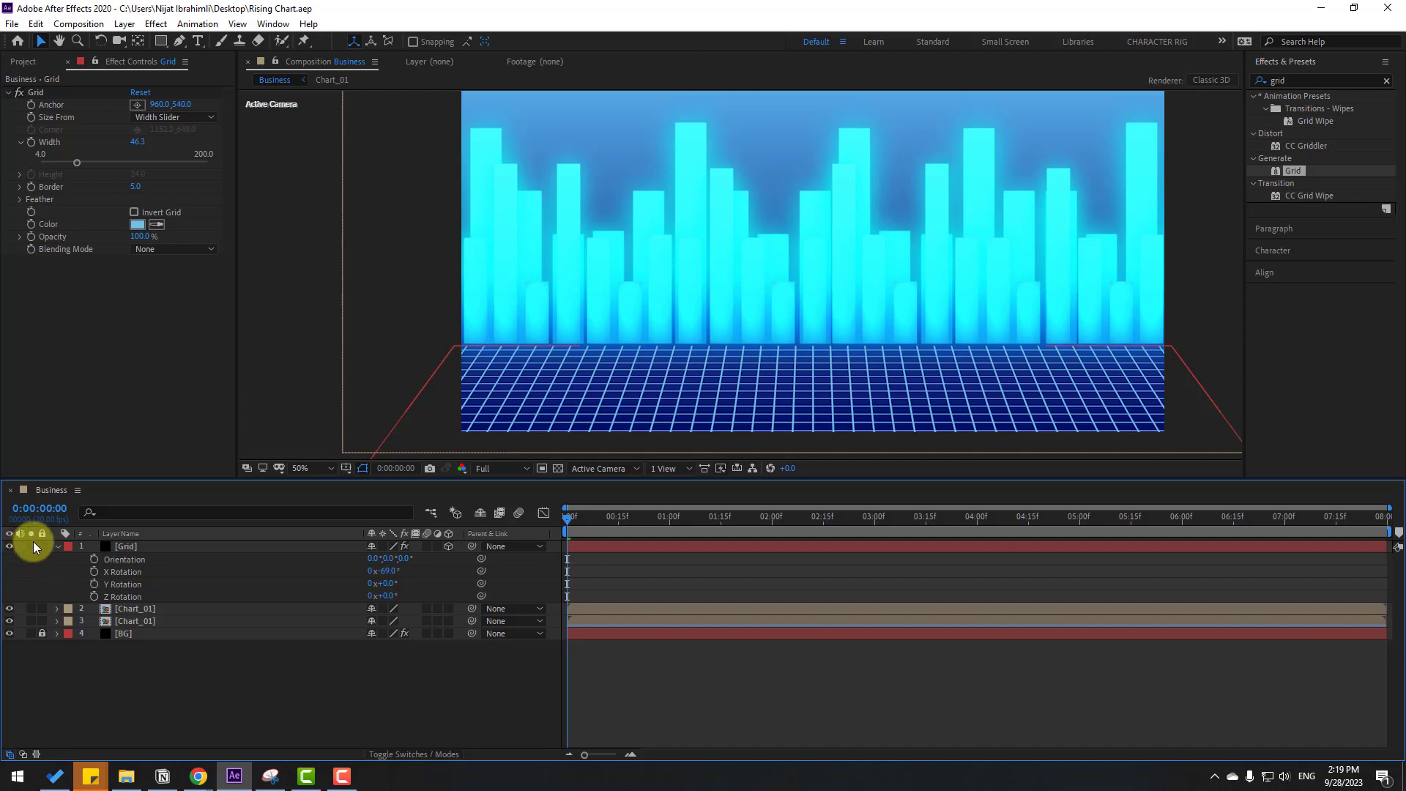
# Step: Apply the Glow effect to the Grid layer with a threshold of about 57.6% and a radius of about 49
pyautogui.click(56, 546)
pyautogui.doubleClick(1283, 80)
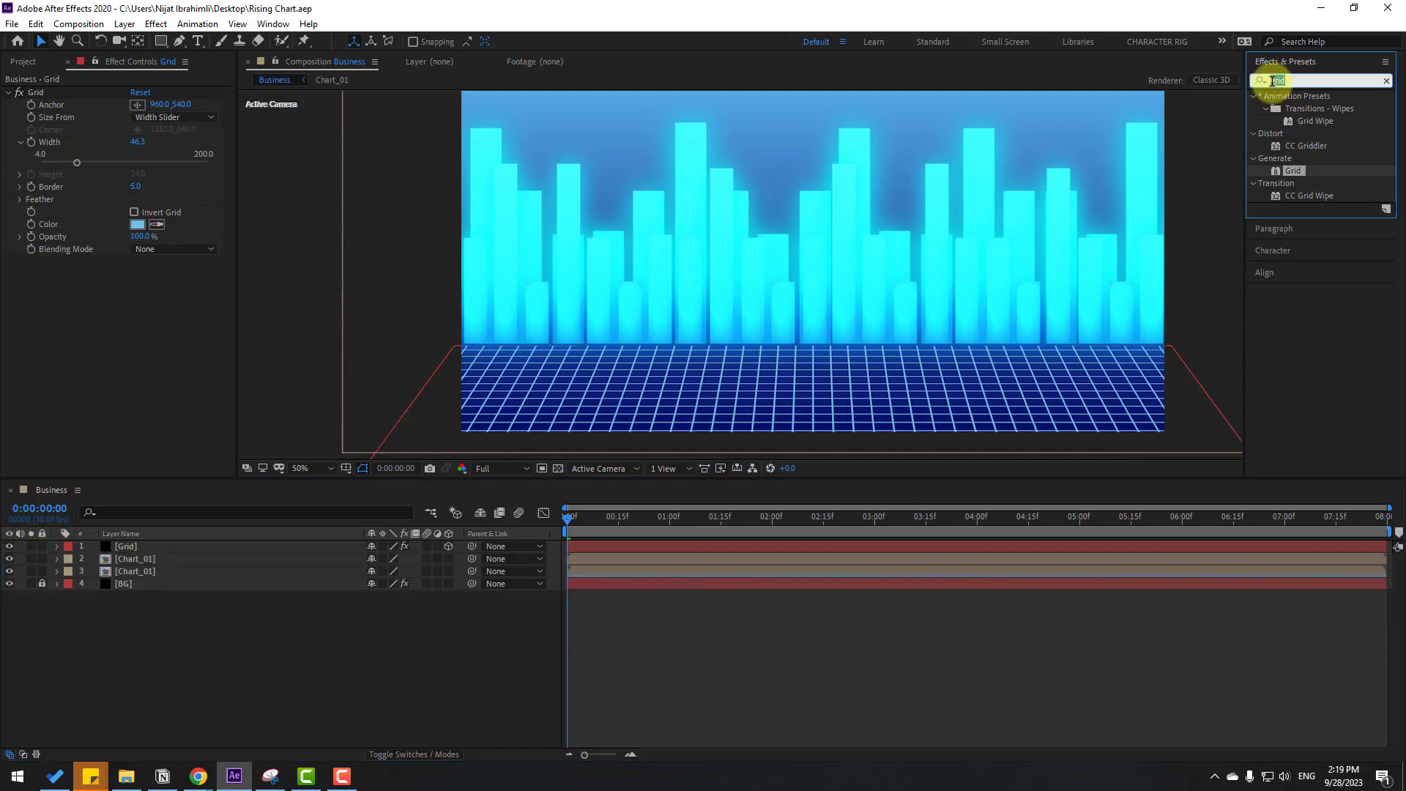
pyautogui.write('glow')
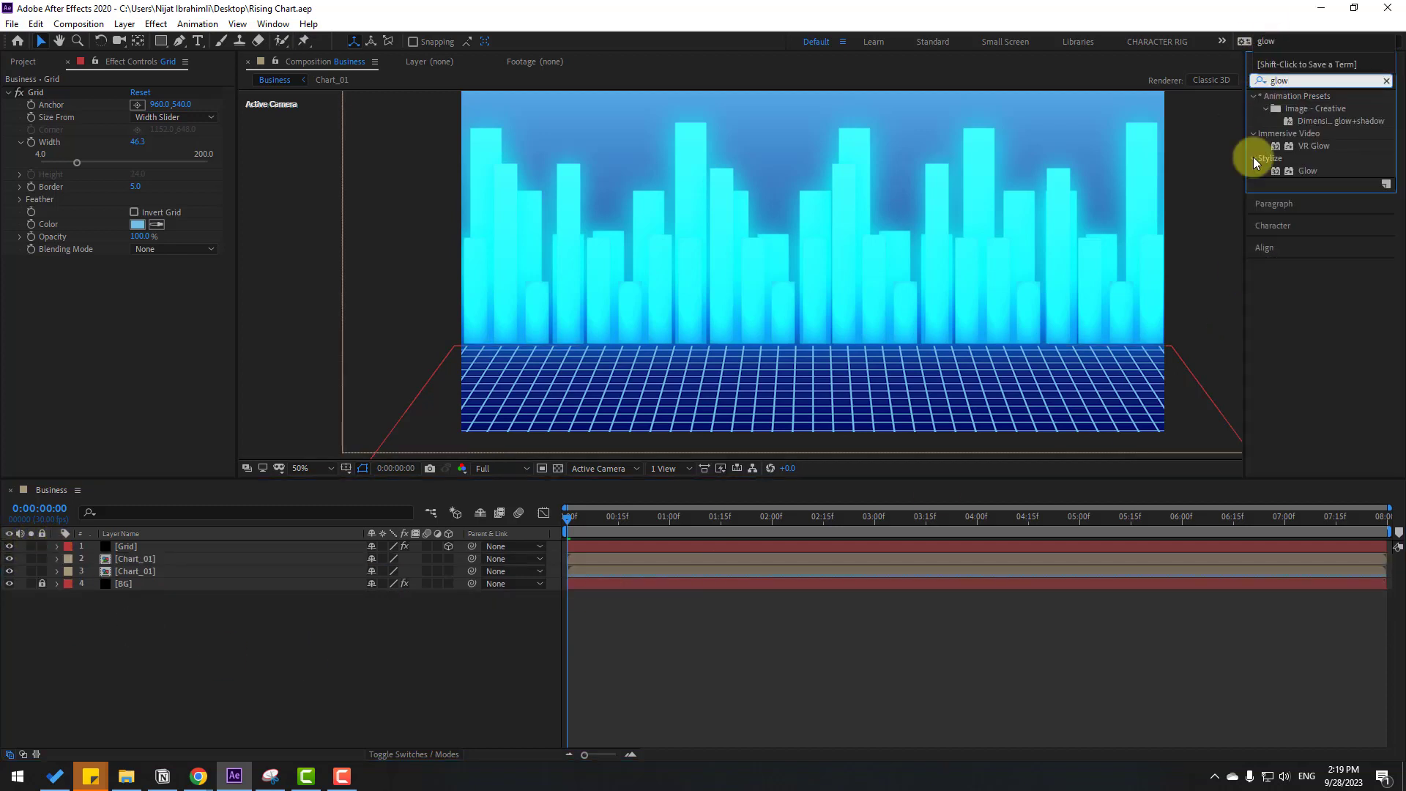
pyautogui.moveTo(1293, 170); pyautogui.dragTo(127, 546)
pyautogui.moveTo(134, 305)
pyautogui.mouseDown()
pyautogui.moveTo(155, 302)
pyautogui.moveTo(129, 290)
pyautogui.mouseUp()
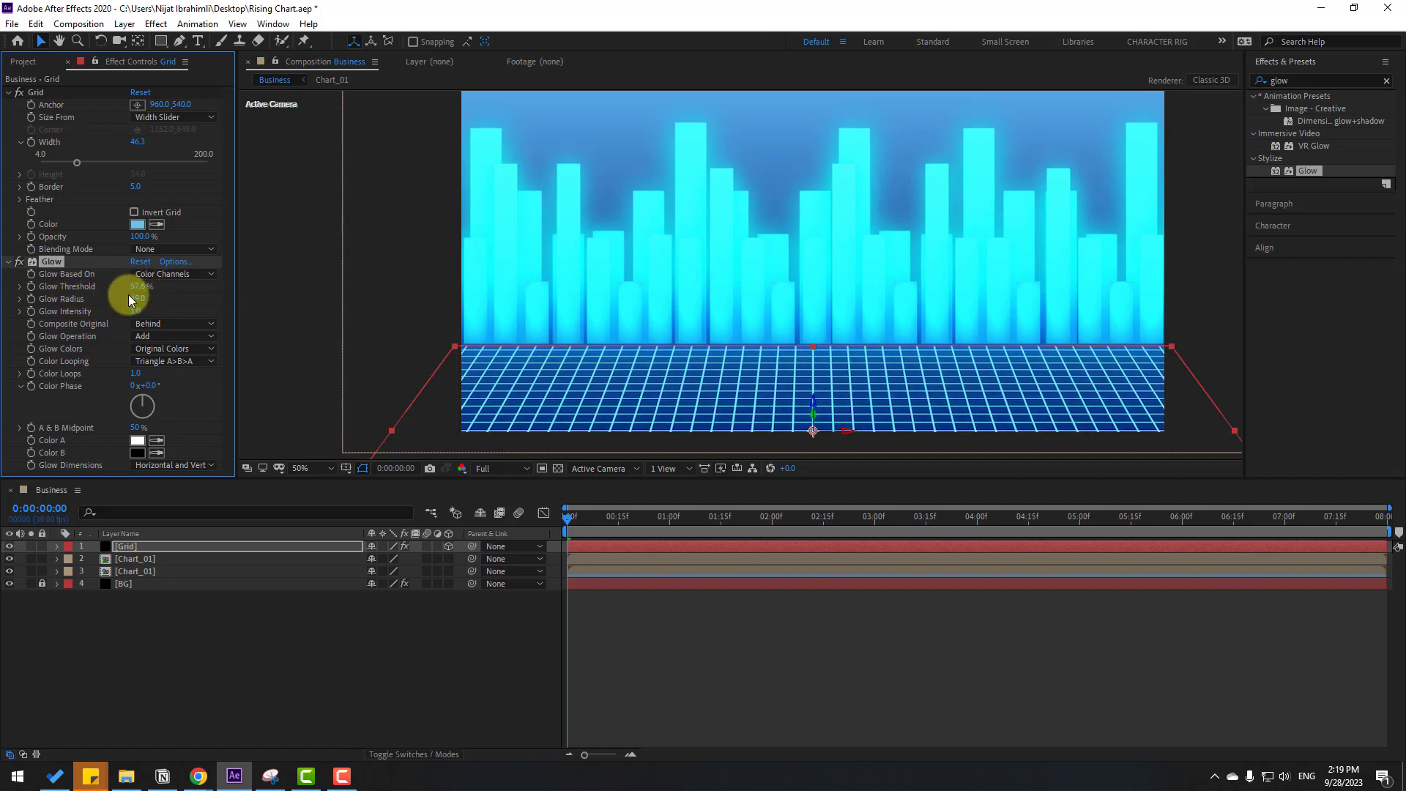
pyautogui.click(258, 692)
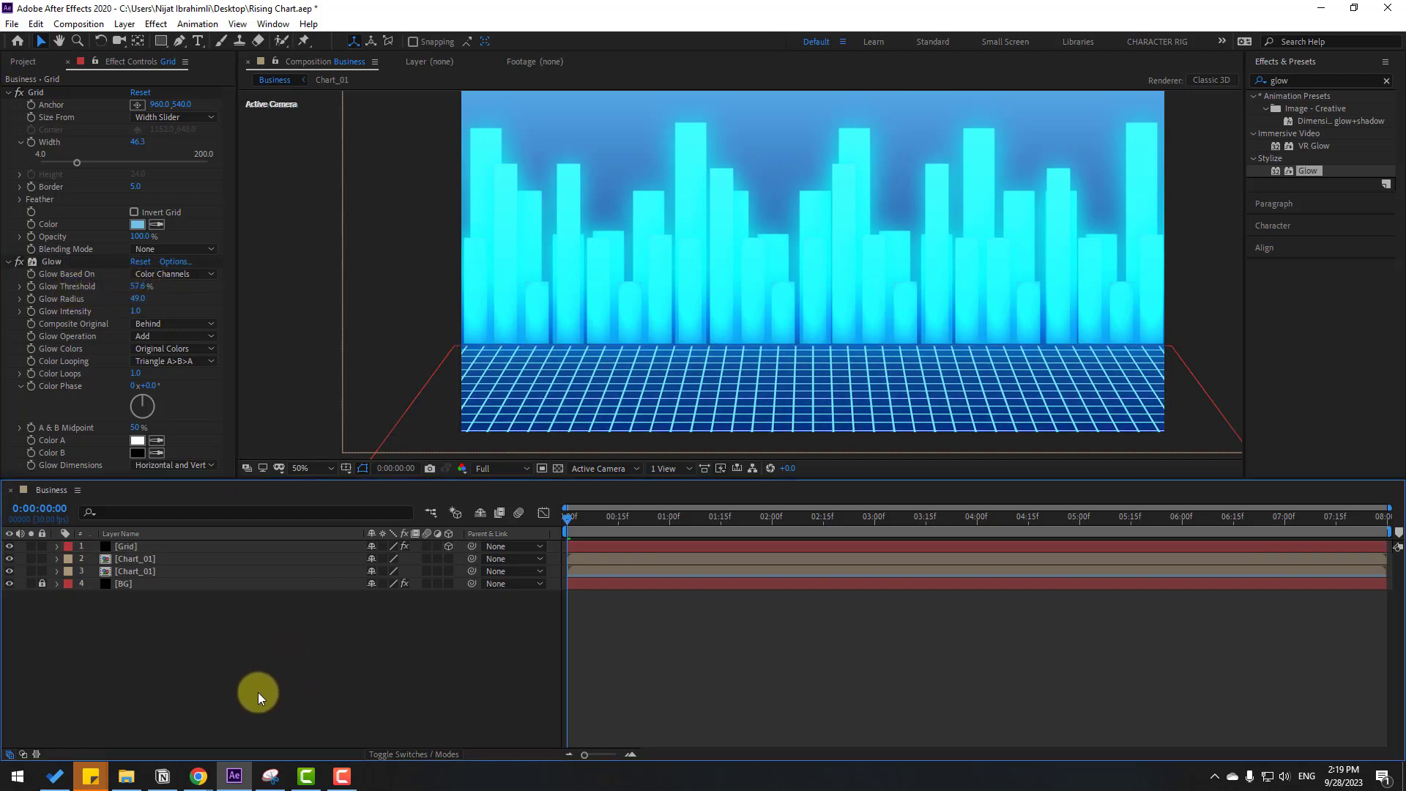
# Step: Nudge the floor grid slightly upward to meet the bars' bases and set the preview resolution to Quarter
pyautogui.click(136, 548)
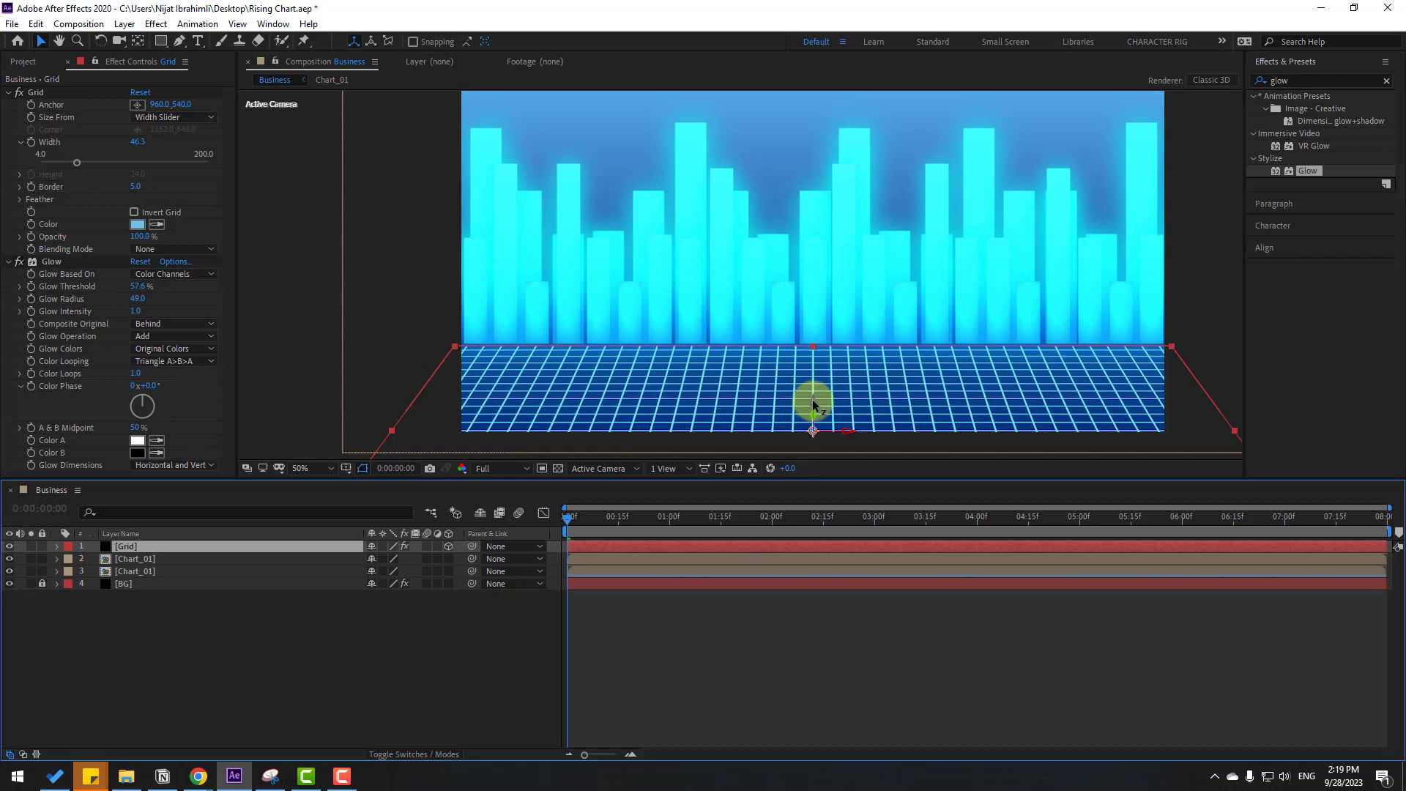
pyautogui.click(686, 645)
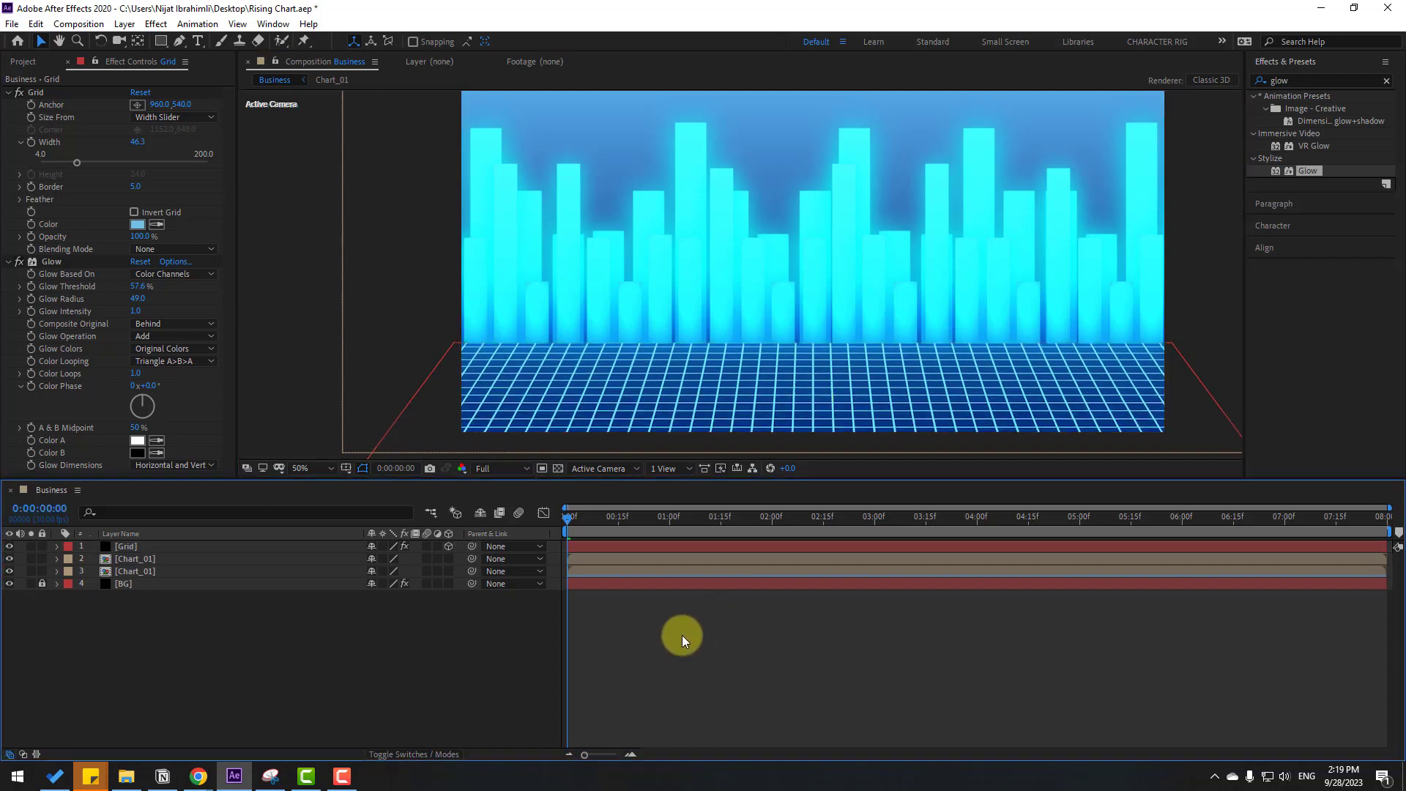
pyautogui.click(488, 468)
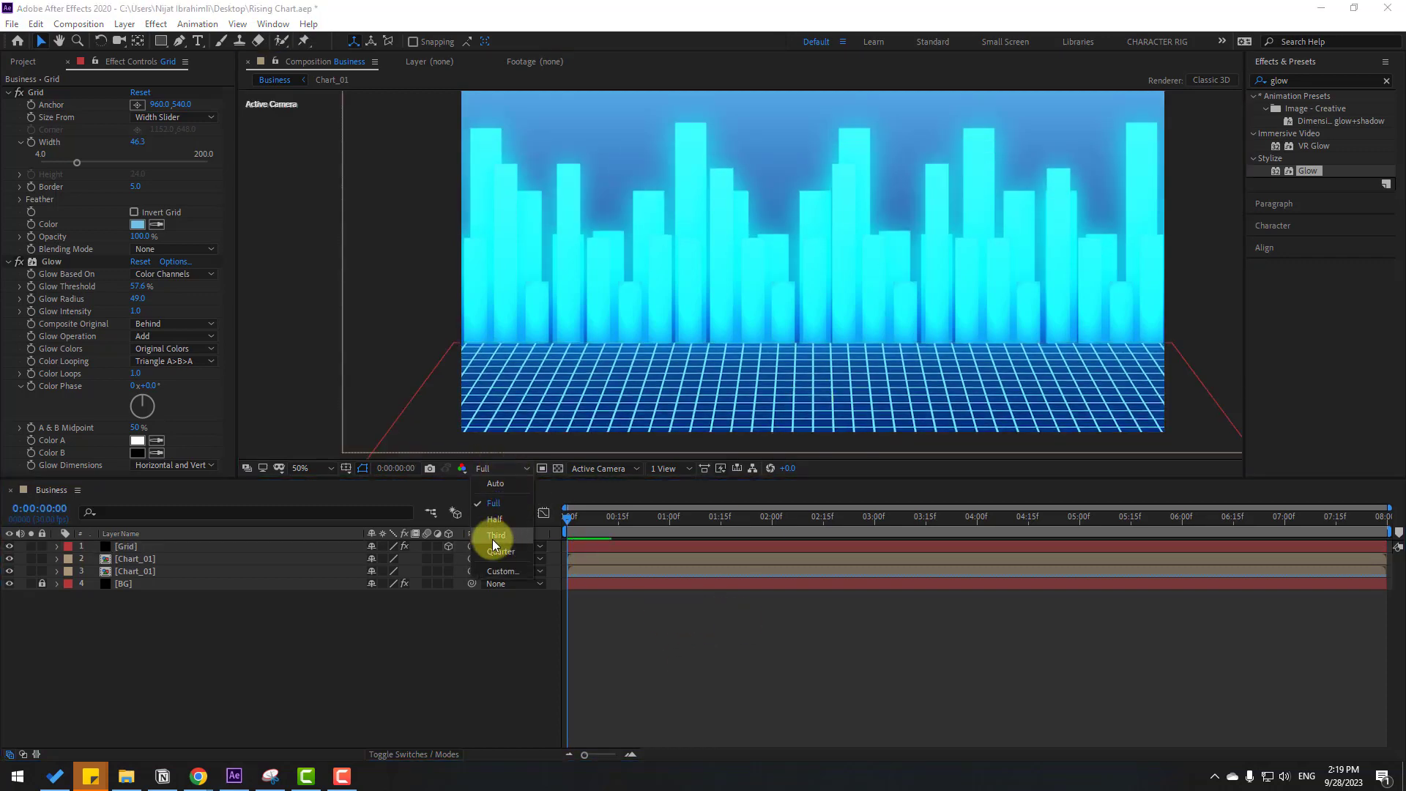
pyautogui.click(494, 551)
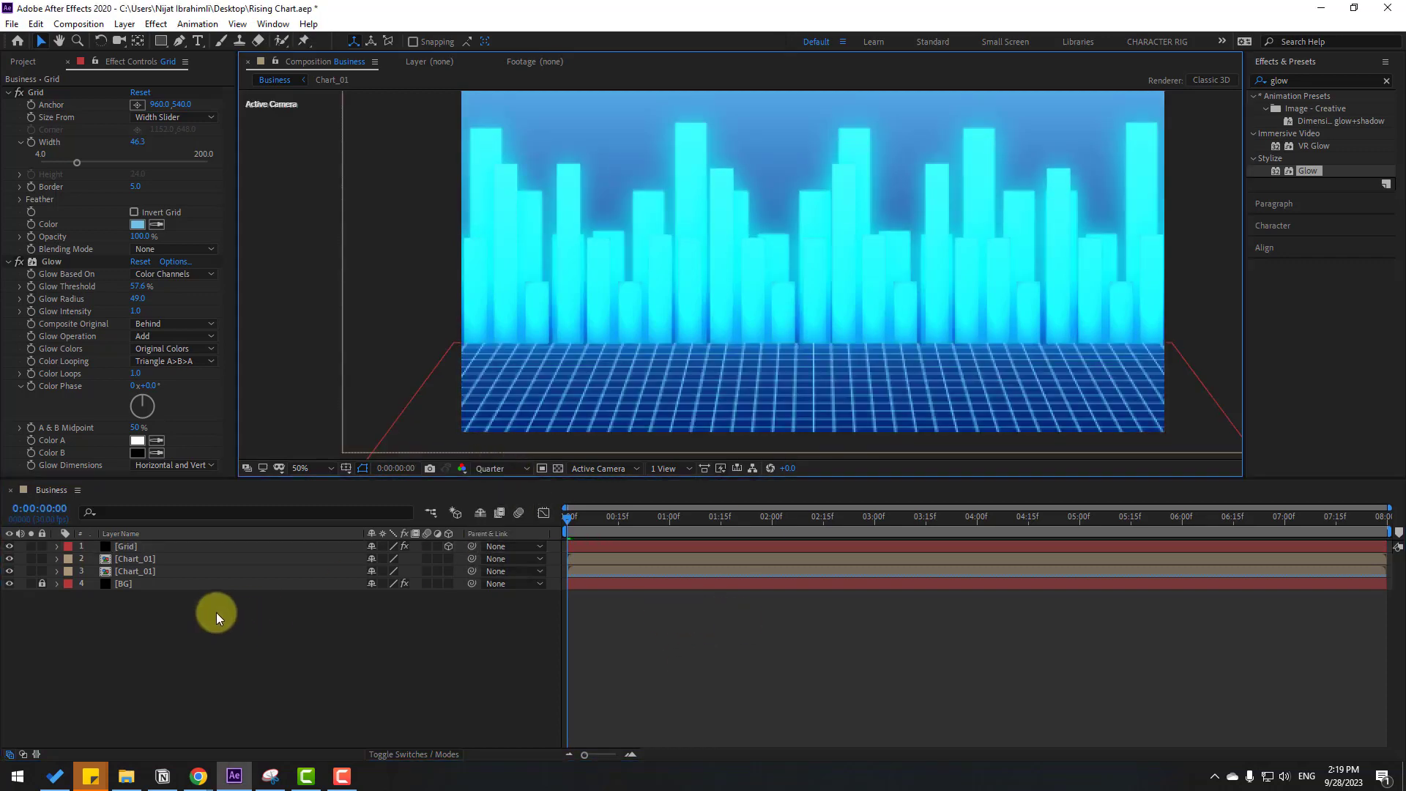
# Step: Duplicate the Grid layer and stand the copy upright by setting its X Rotation to 0°
pyautogui.click(134, 548)
pyautogui.hotkey('ctrl', 'd')
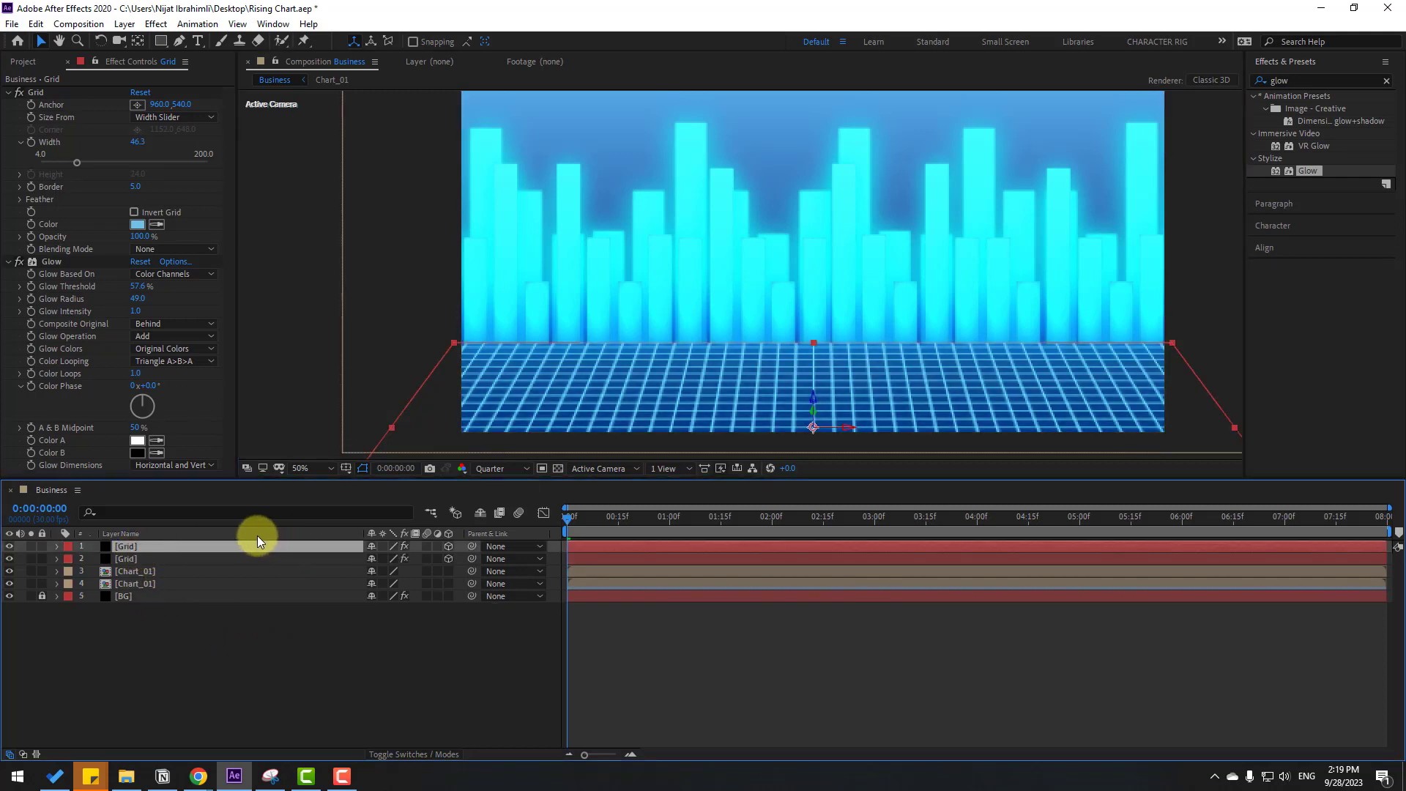
pyautogui.press('r')
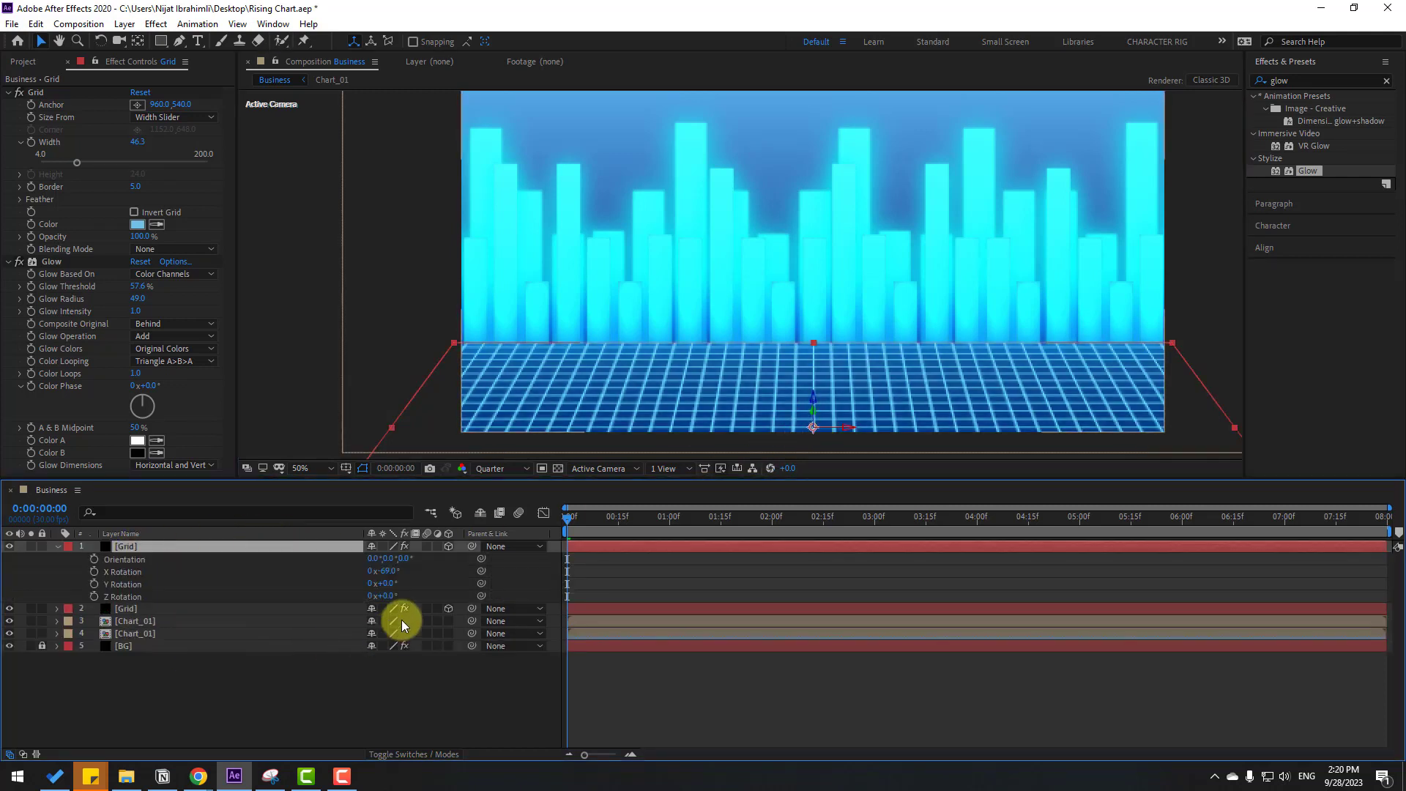
pyautogui.click(386, 570)
pyautogui.write('0')
pyautogui.write('90')
pyautogui.press('Return')
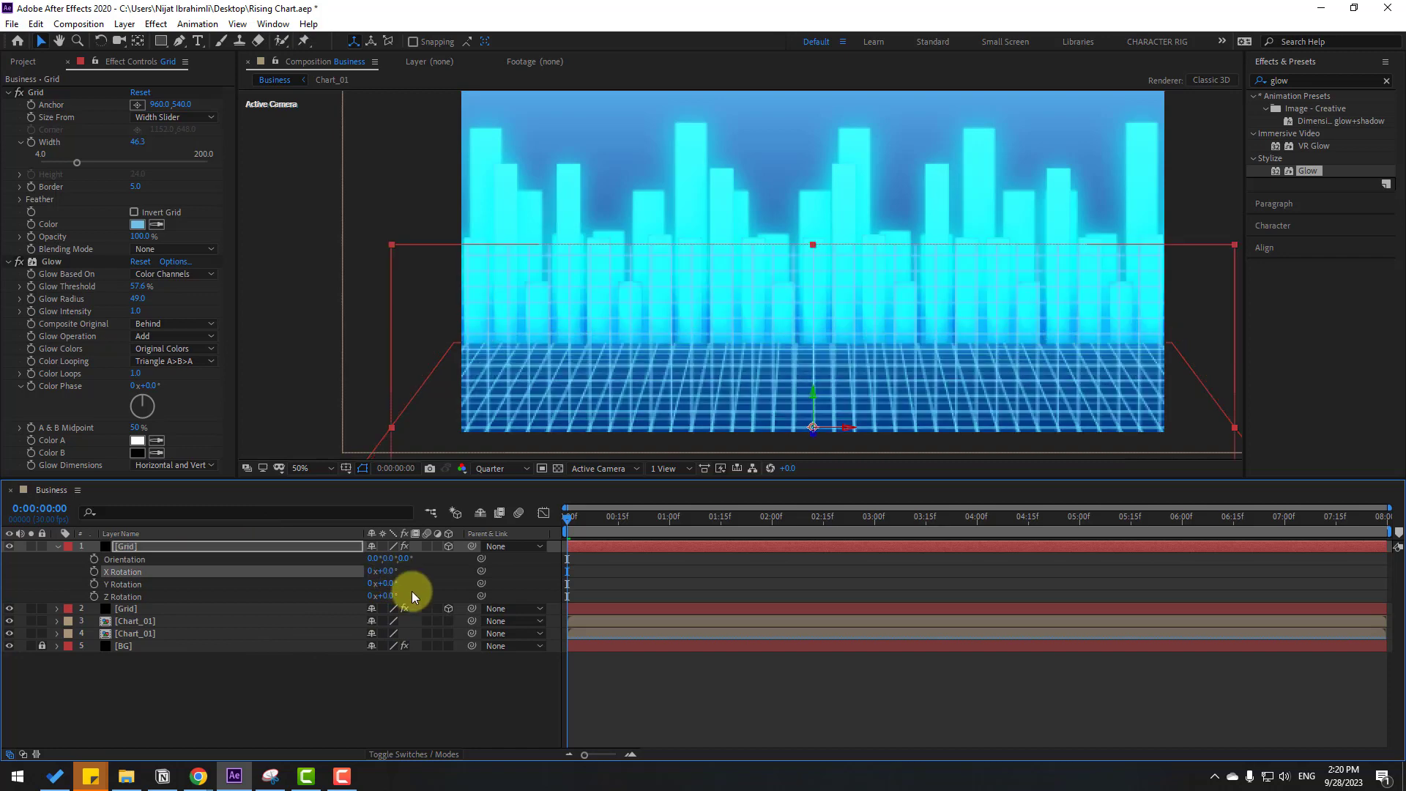
# Step: Push the upright grid back to a Z position of about 3208.6 and raise it to the floor grid's far edge
pyautogui.press('p')
pyautogui.moveTo(425, 558); pyautogui.dragTo(597, 490)
pyautogui.moveTo(813, 295); pyautogui.dragTo(806, 129)
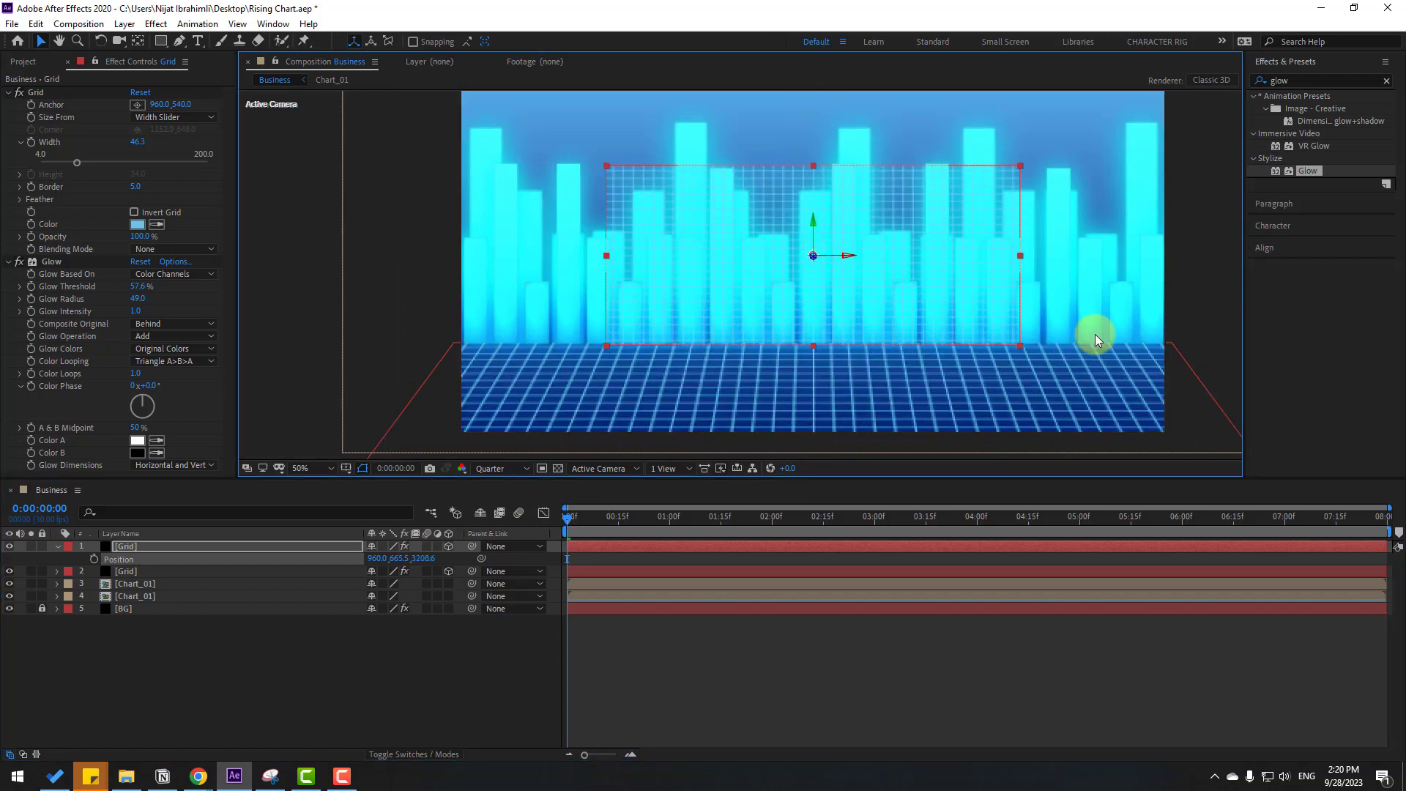
# Step: Stretch the upright grid past both sides of the frame and taller, then raise it to a Y position of about 397.5
pyautogui.moveTo(1027, 251); pyautogui.dragTo(1171, 256)
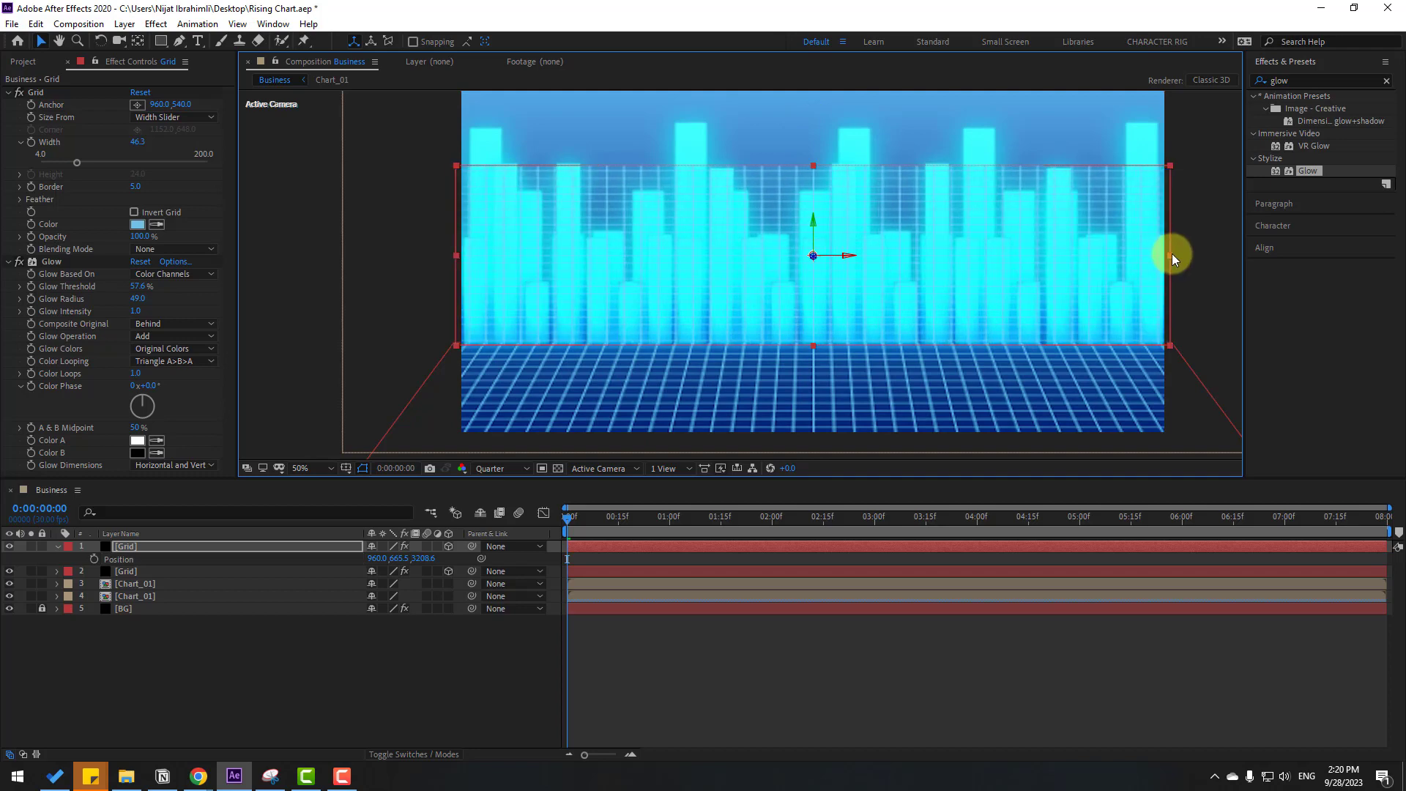
pyautogui.moveTo(814, 164); pyautogui.dragTo(813, 133)
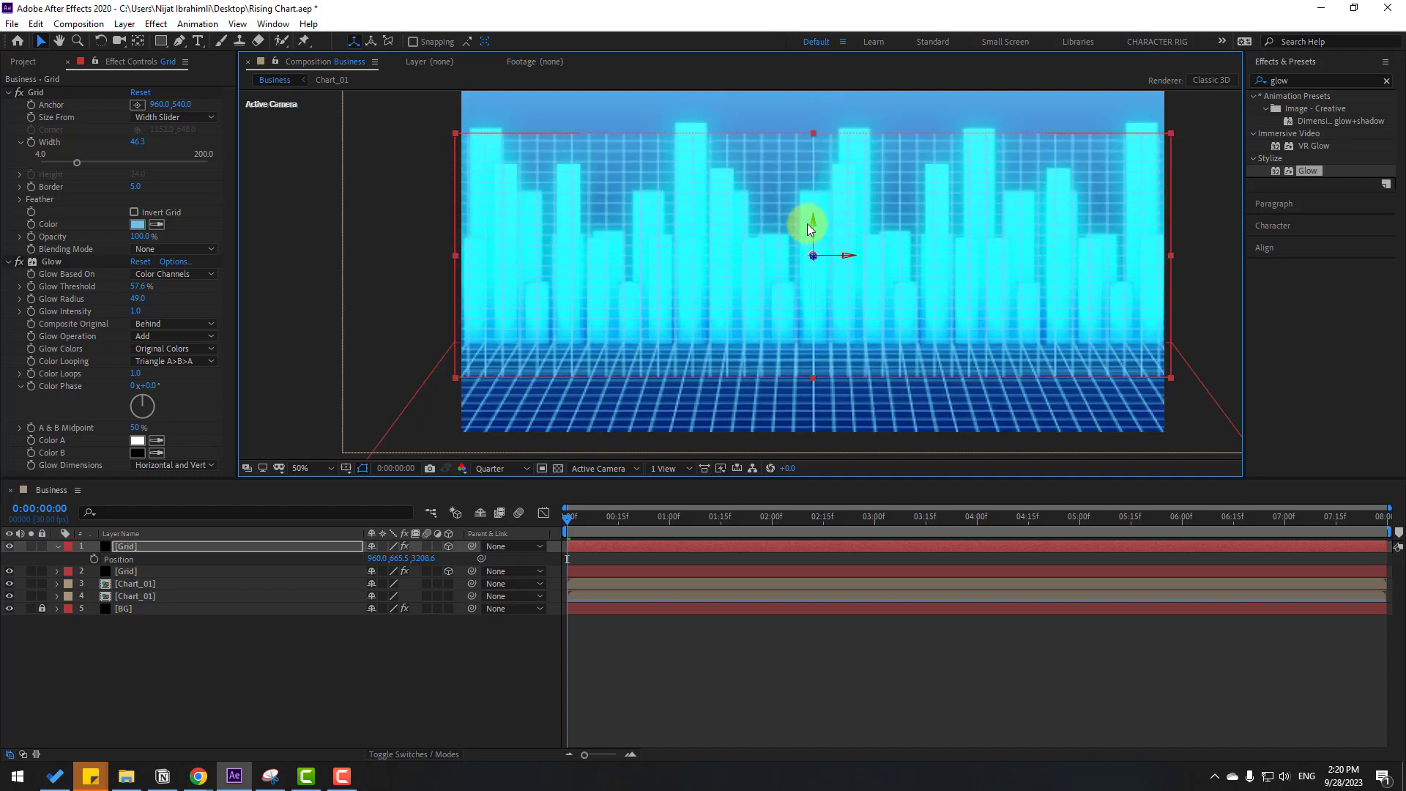
pyautogui.moveTo(813, 233); pyautogui.dragTo(813, 160)
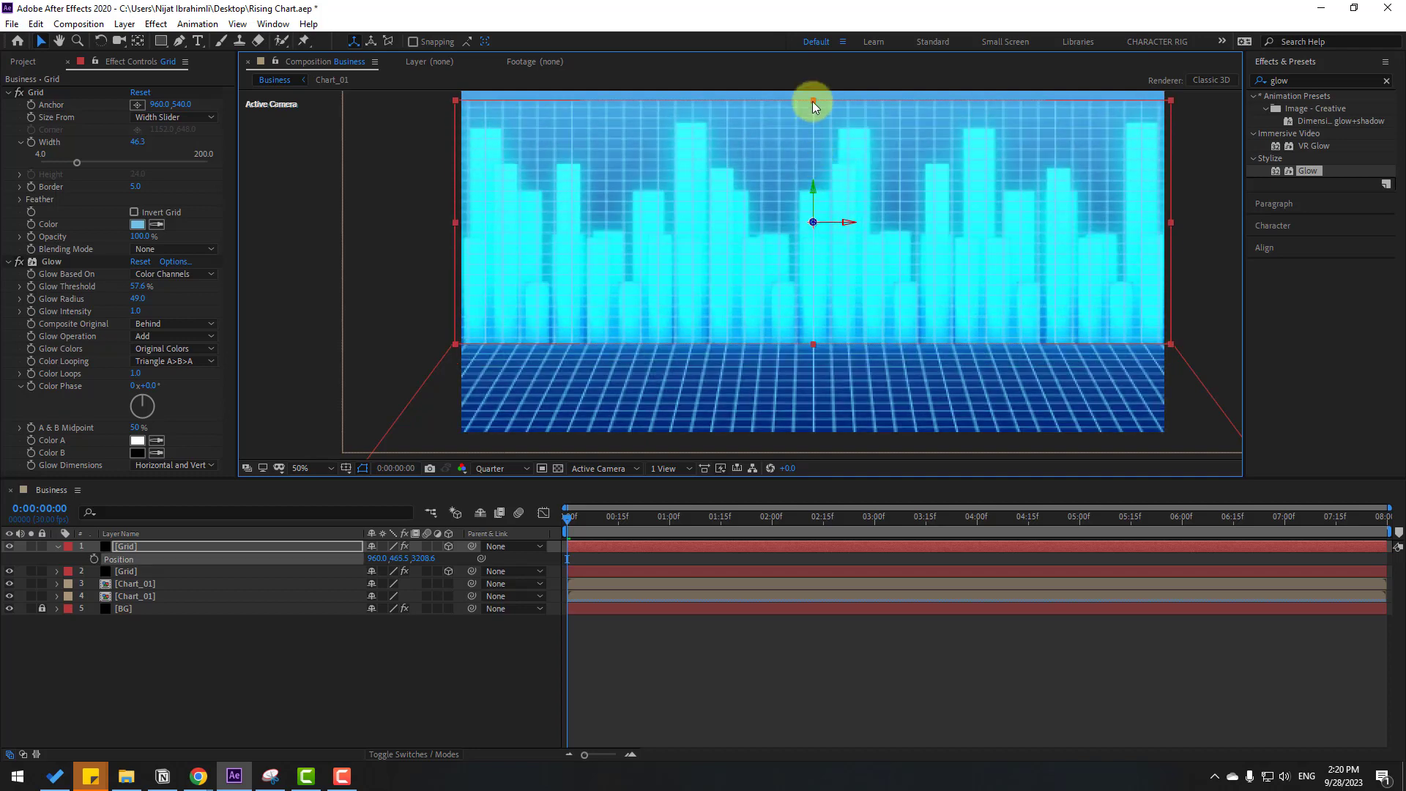
pyautogui.moveTo(813, 101); pyautogui.dragTo(813, 91)
pyautogui.moveTo(815, 189)
pyautogui.mouseDown()
pyautogui.moveTo(813, 160)
pyautogui.moveTo(813, 174)
pyautogui.mouseUp()
# Step: Place the upright Grid layer between the Chart_01 layers and BG, and set its Glow Radius to about 32
pyautogui.moveTo(144, 546); pyautogui.dragTo(168, 607)
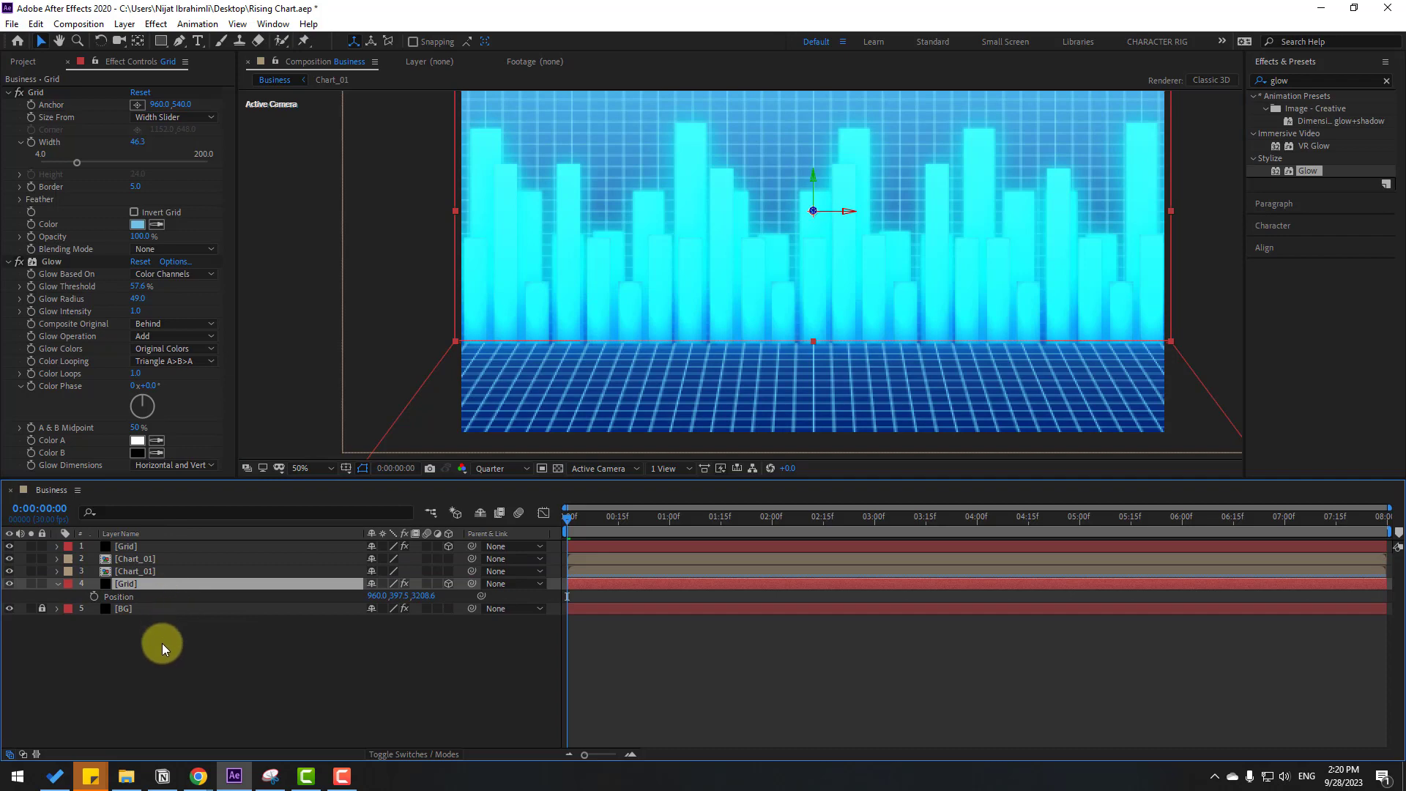
pyautogui.click(136, 299)
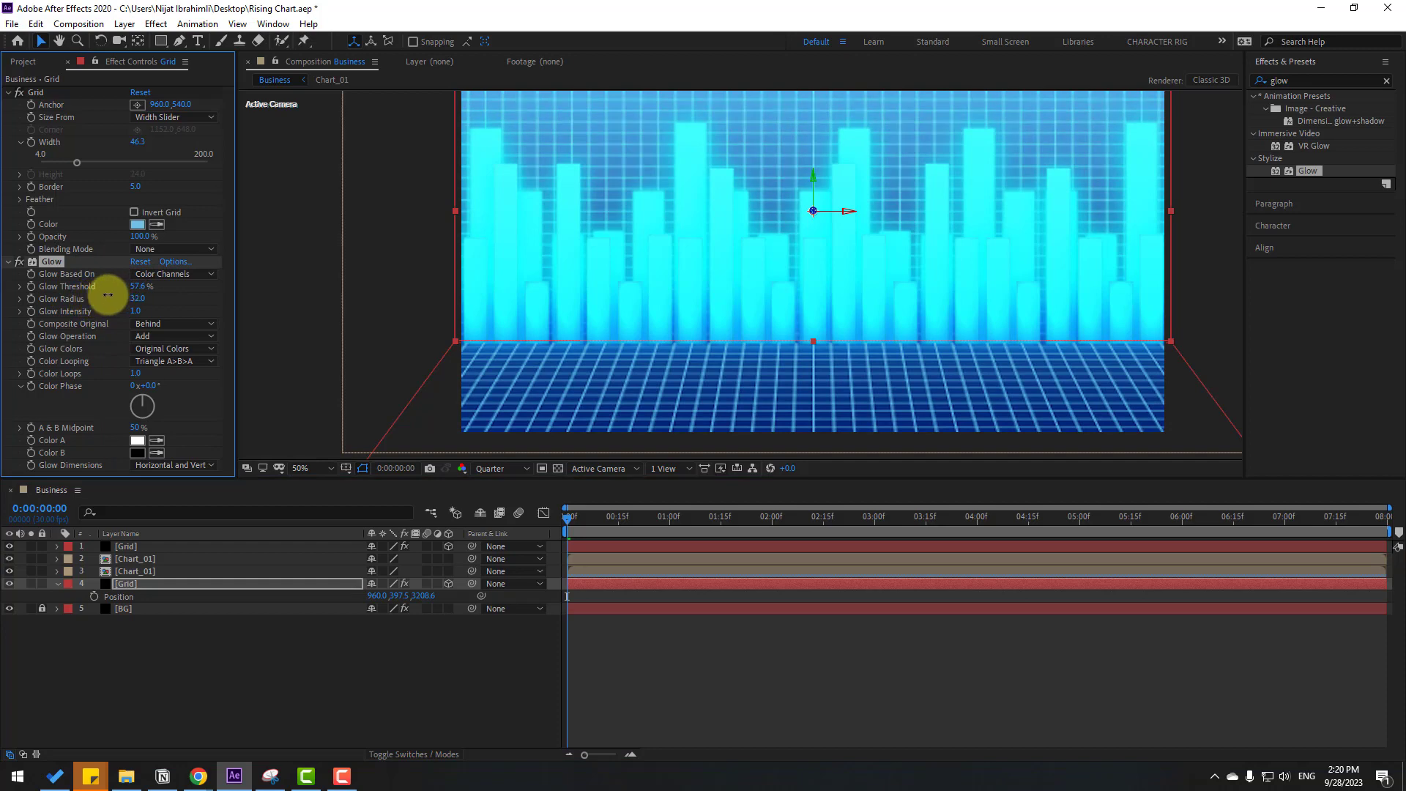
pyautogui.click(385, 622)
# Step: Preview the animation and extend the back grid to cover the gap at the frame's top, with a Y position of about 221.5
pyautogui.press('space')
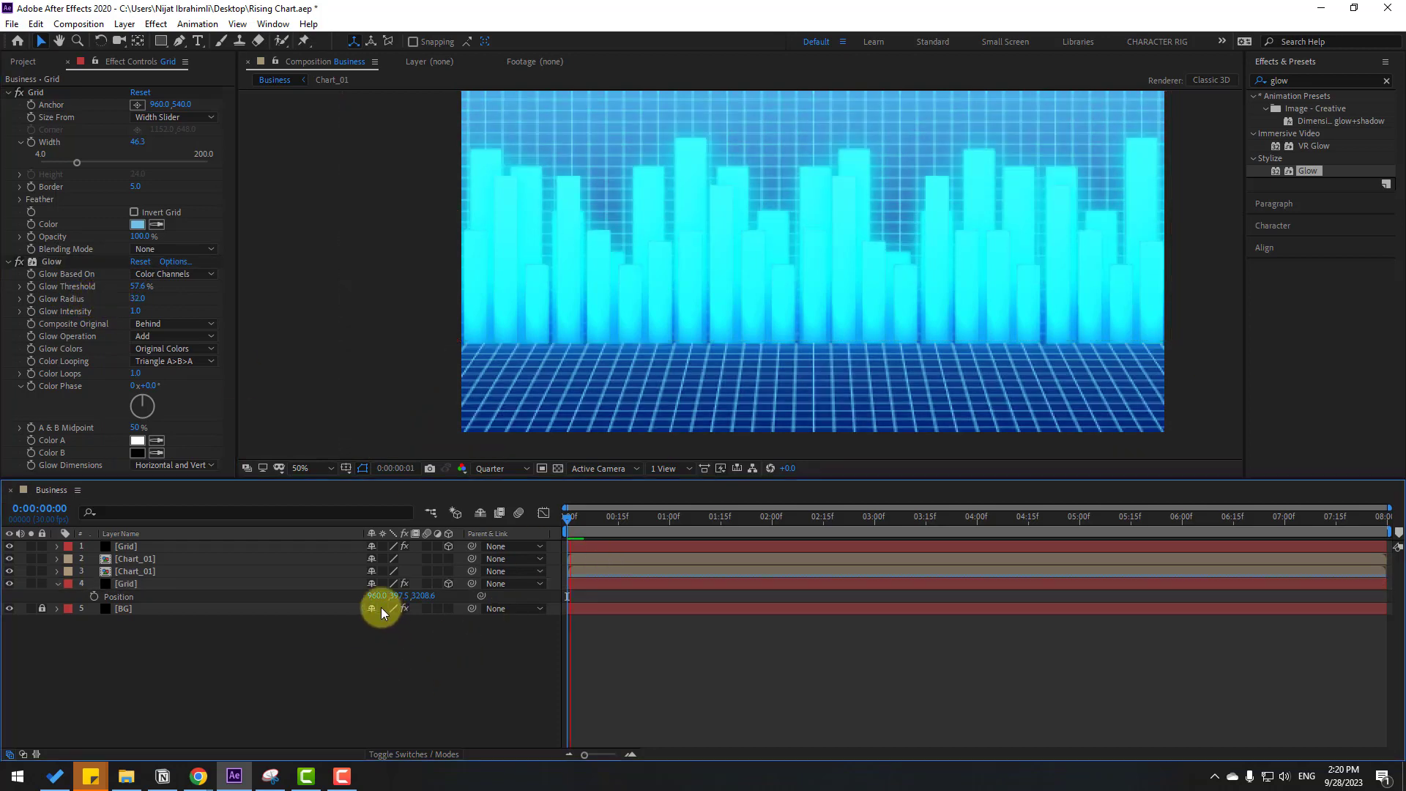
pyautogui.press(',')
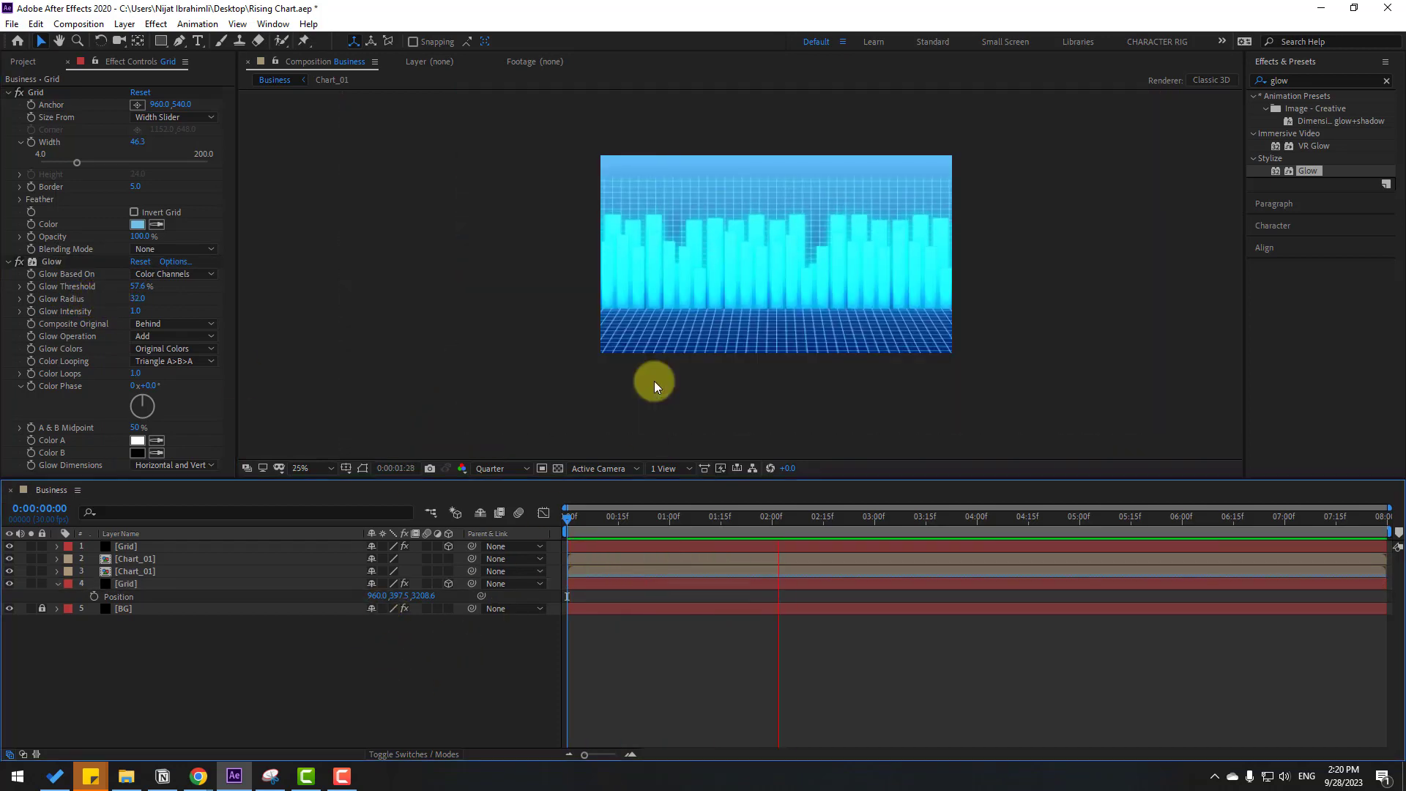
pyautogui.click(806, 517)
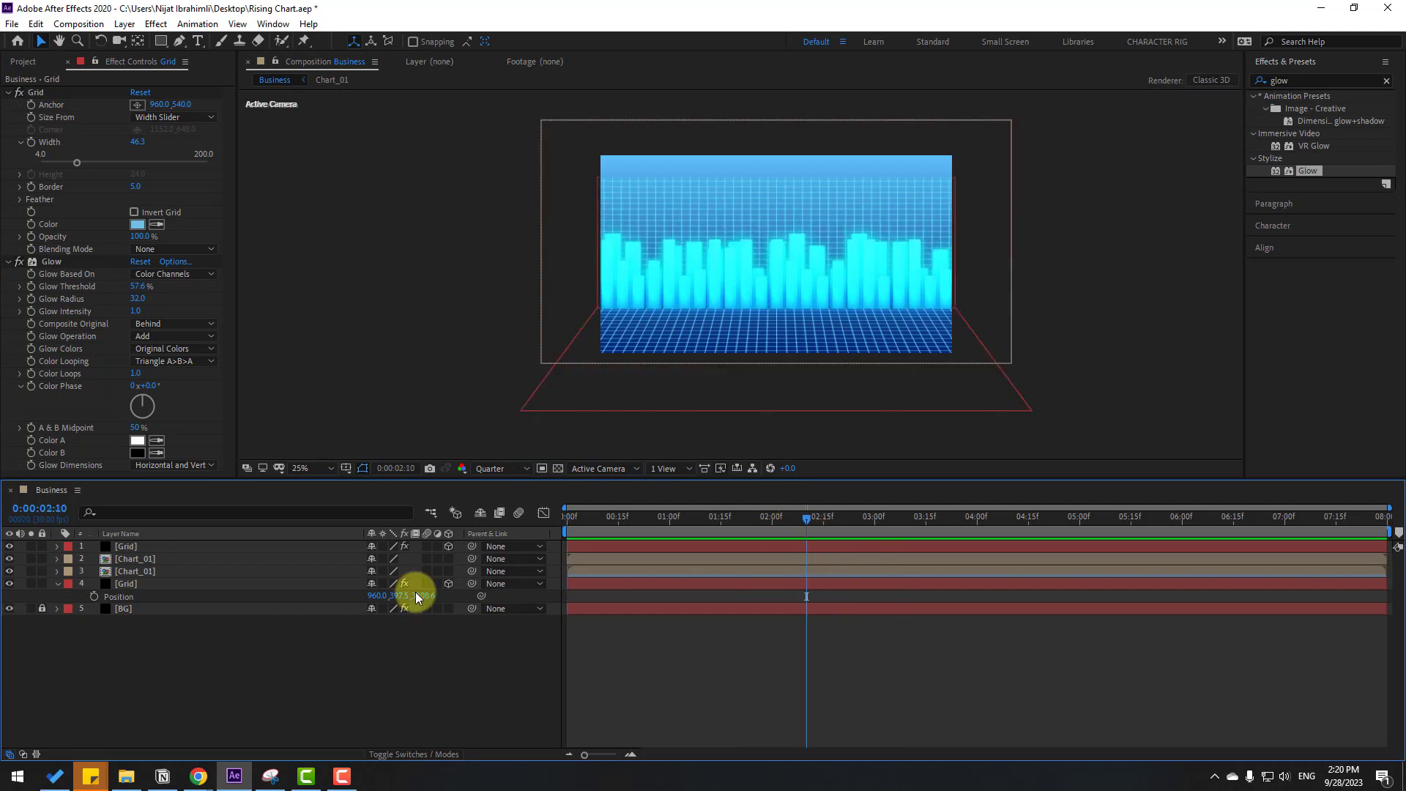
pyautogui.click(112, 584)
pyautogui.moveTo(779, 223); pyautogui.dragTo(787, 178)
pyautogui.moveTo(777, 289); pyautogui.dragTo(776, 299)
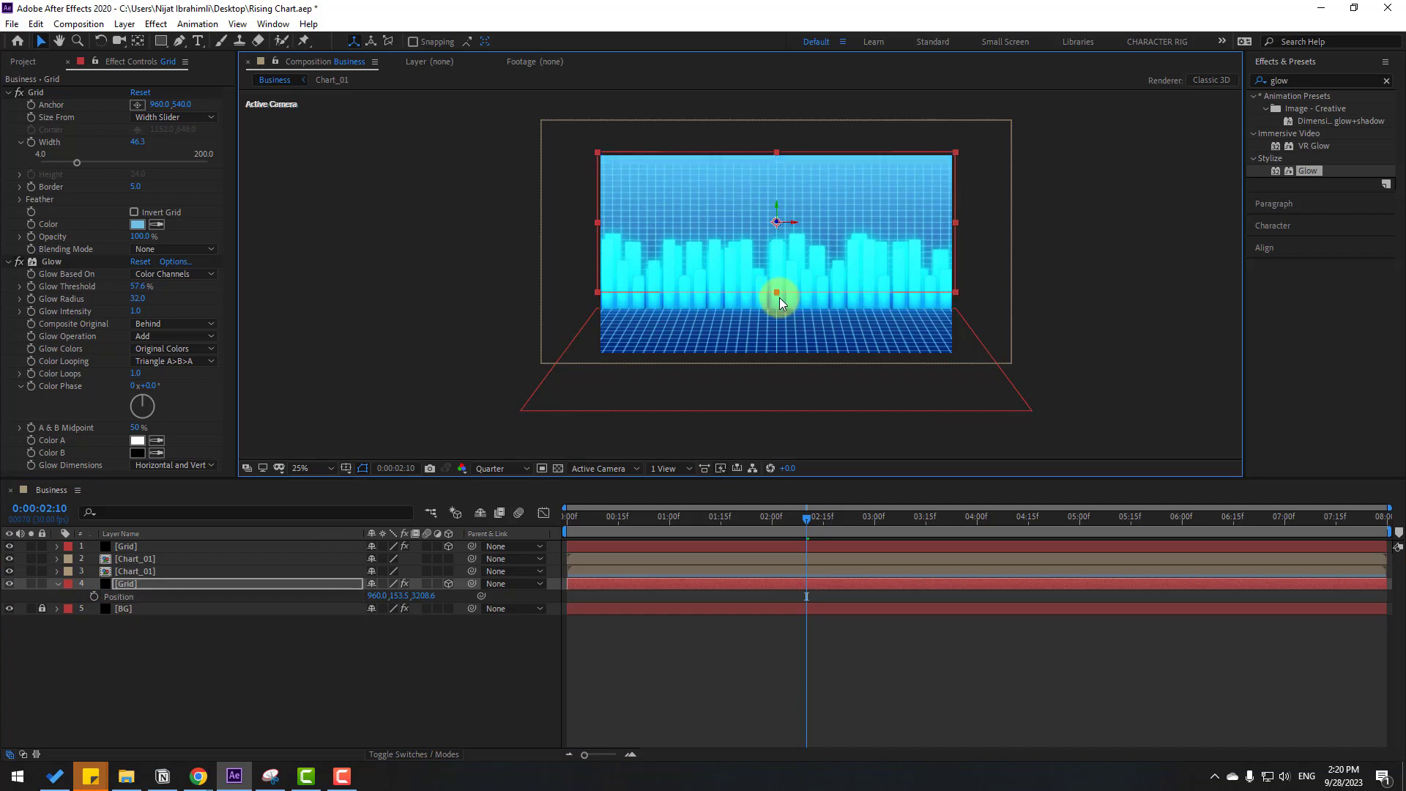
pyautogui.moveTo(776, 209); pyautogui.dragTo(774, 221)
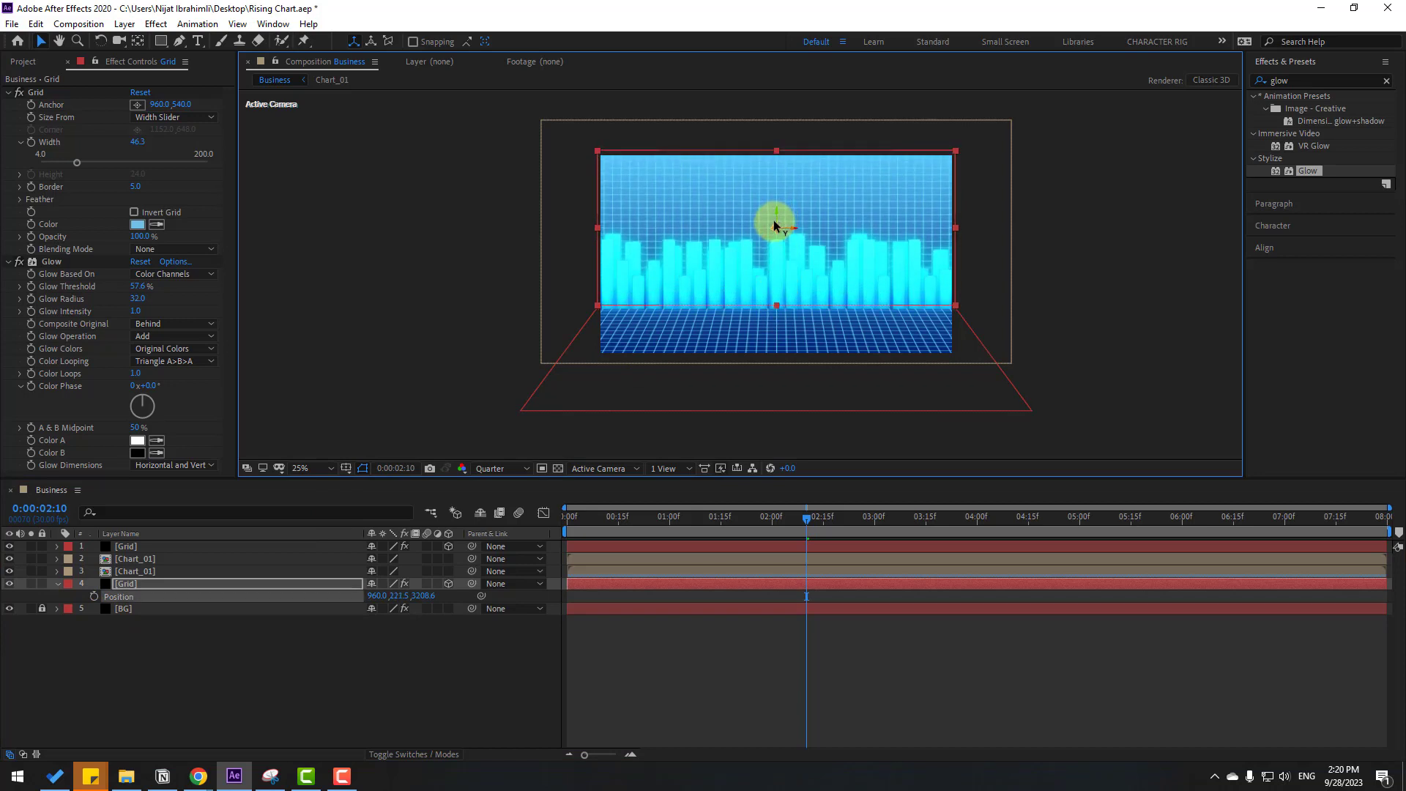
# Step: At about 0:00:01:01, draw an open zigzag line with the Pen tool across the bars, starting and ending outside the frame
pyautogui.click(300, 469)
pyautogui.click(306, 487)
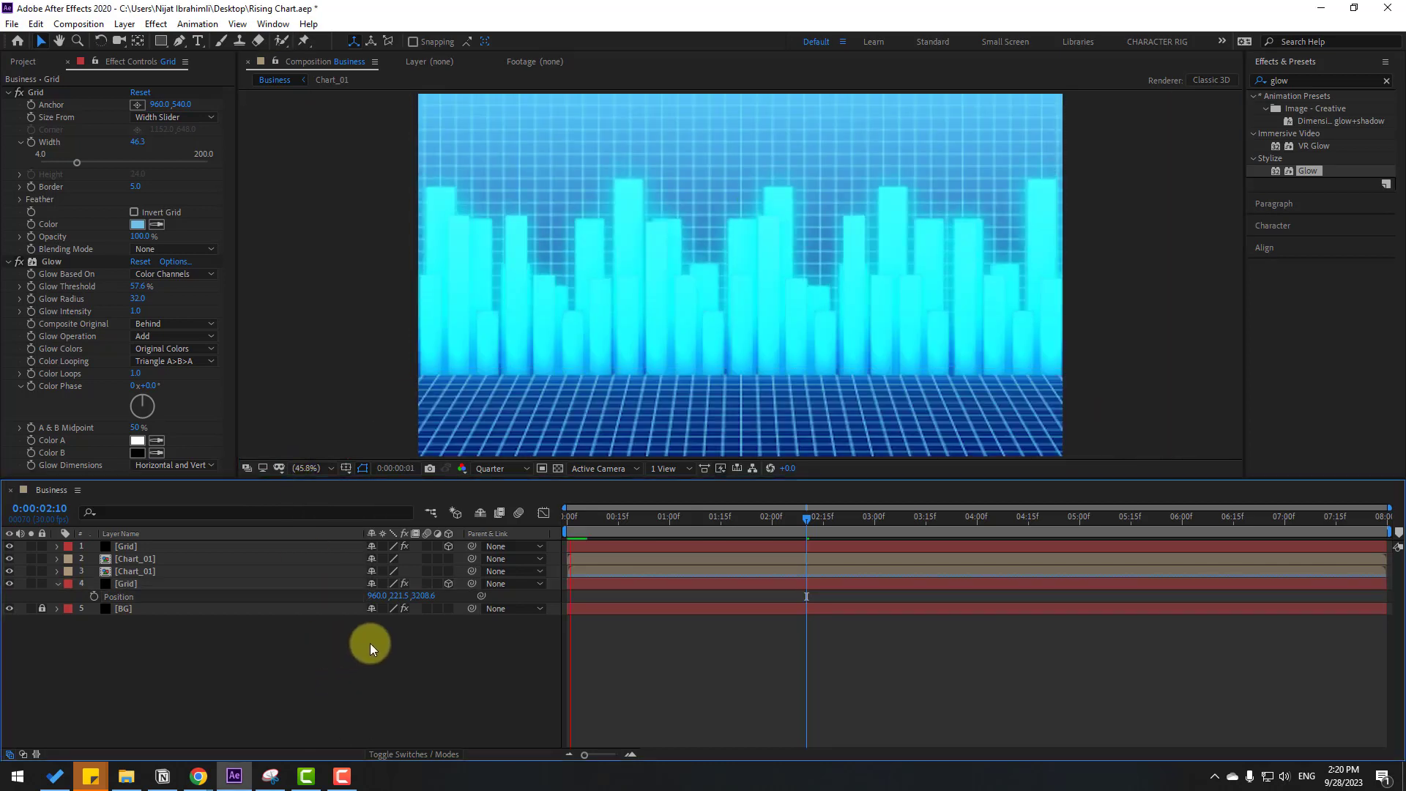
pyautogui.click(669, 519)
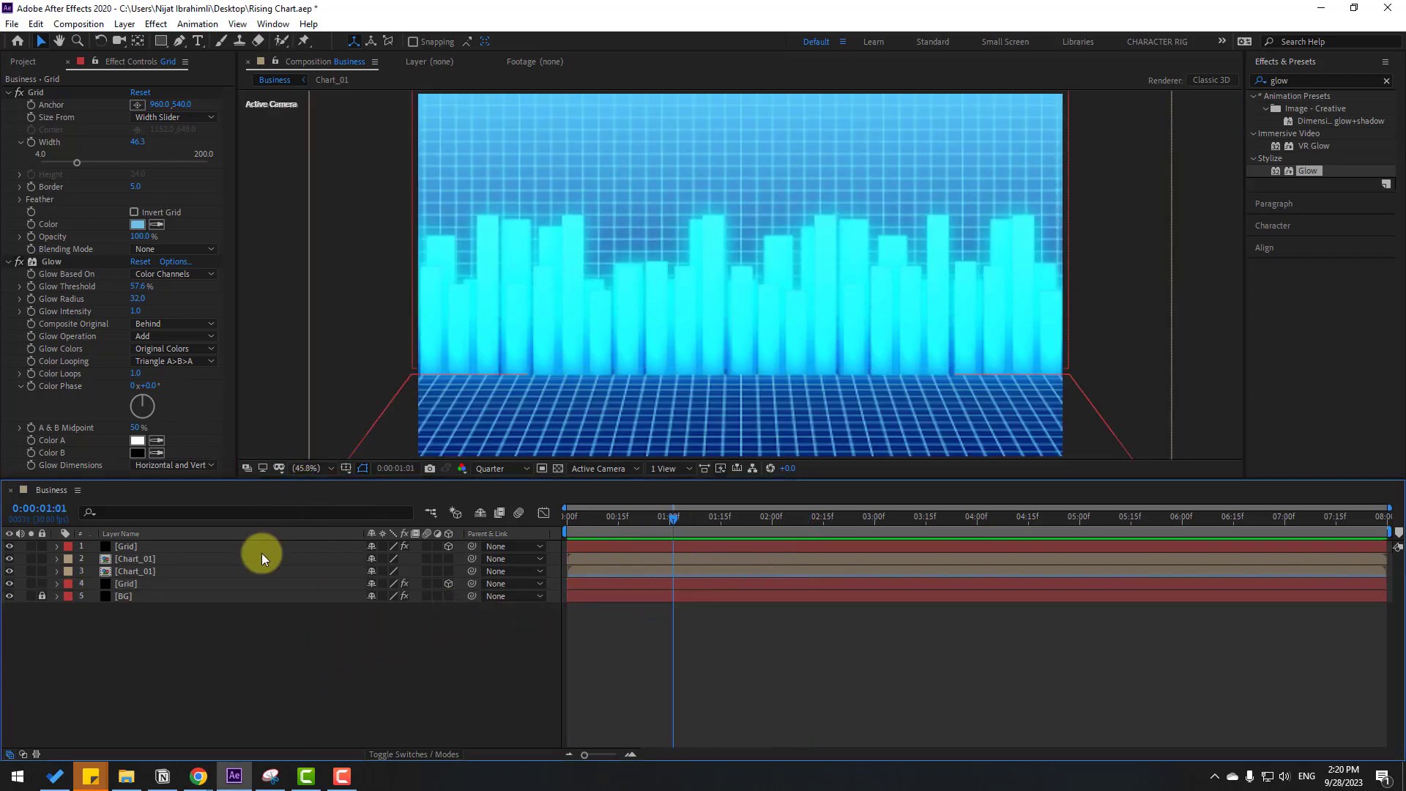
pyautogui.click(179, 41)
pyautogui.click(403, 312)
pyautogui.click(508, 250)
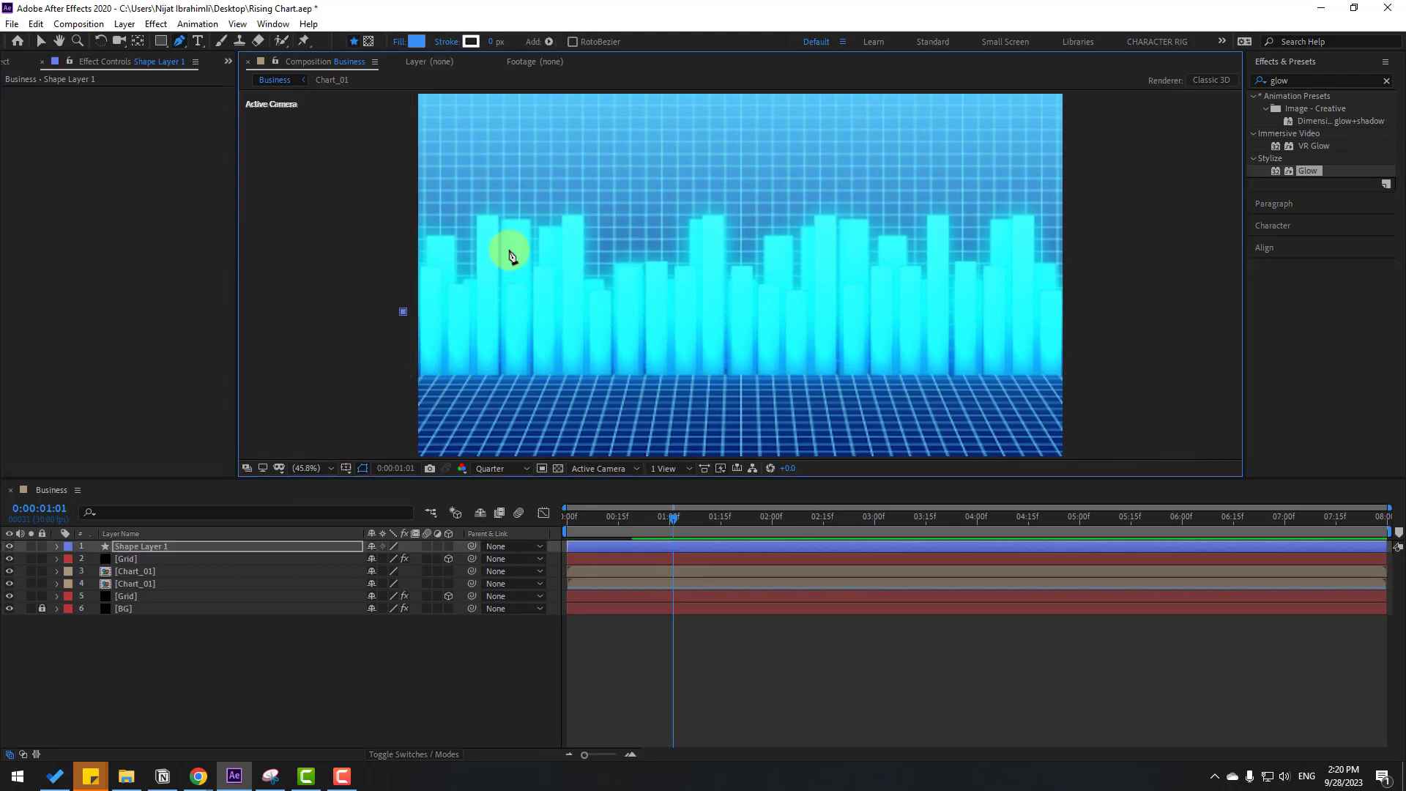
pyautogui.click(624, 196)
pyautogui.click(670, 317)
pyautogui.click(706, 263)
pyautogui.click(749, 300)
pyautogui.click(801, 179)
pyautogui.click(855, 313)
pyautogui.click(885, 273)
pyautogui.click(919, 310)
pyautogui.click(967, 193)
pyautogui.click(1017, 278)
pyautogui.click(1082, 227)
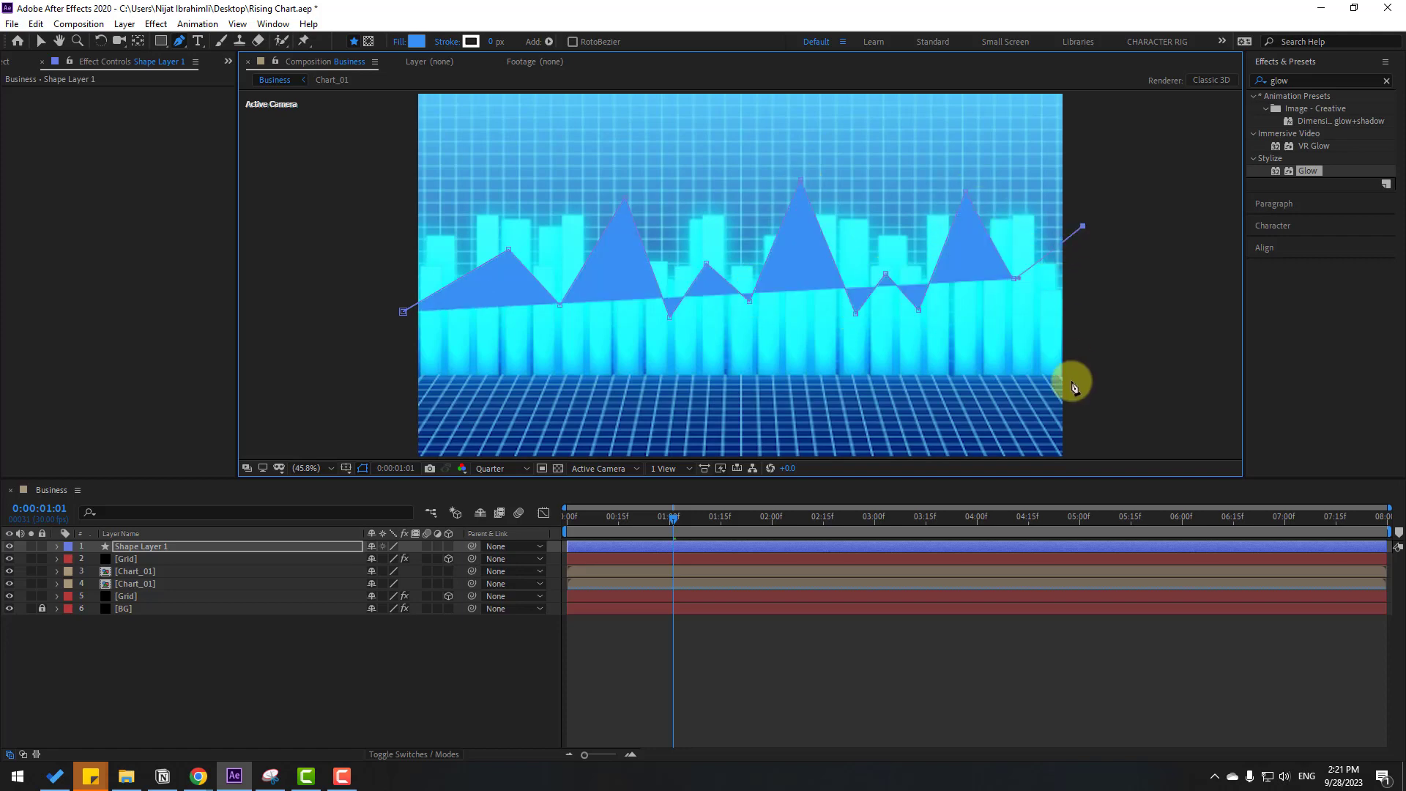
pyautogui.click(38, 43)
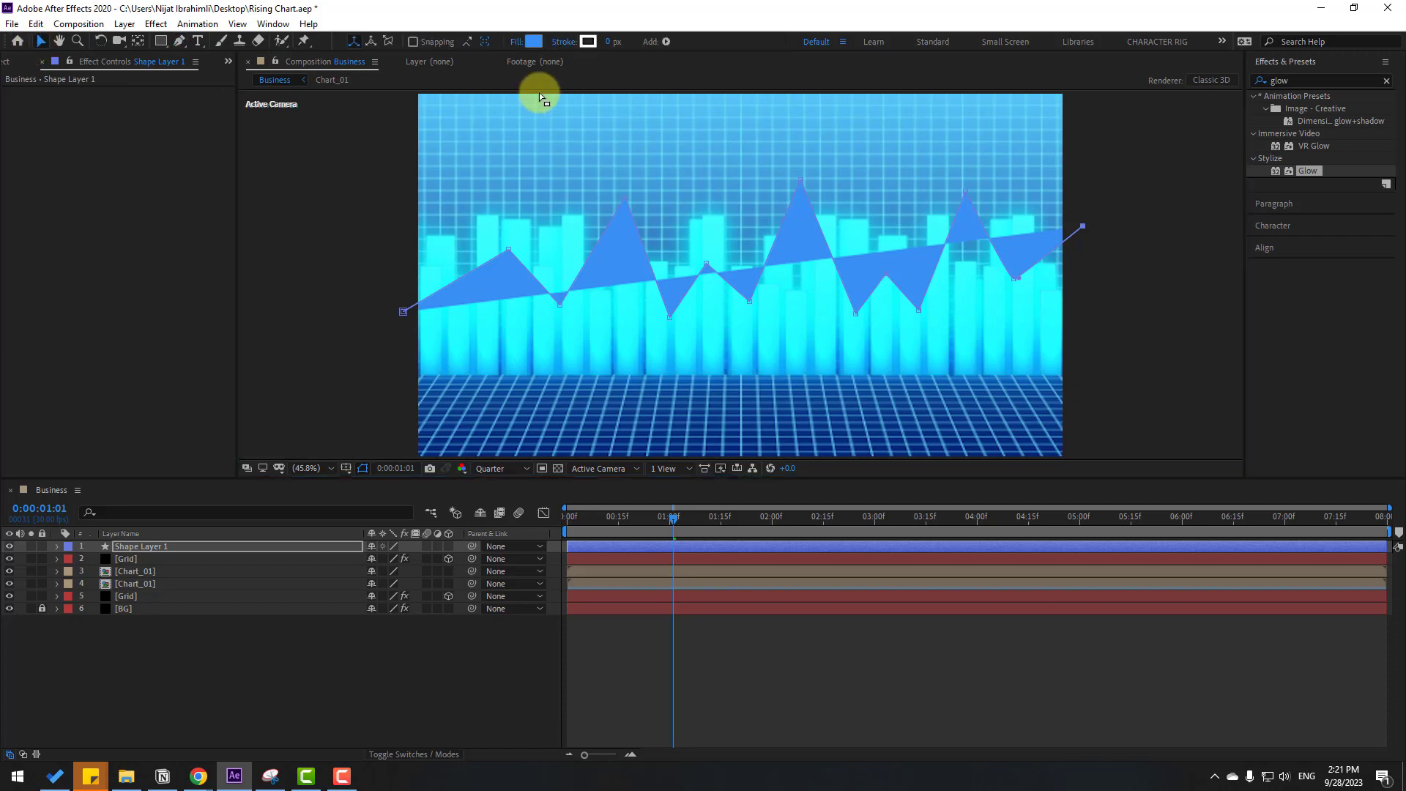
# Step: Set the zigzag shape's fill to None and its white stroke width to 11 px
pyautogui.click(518, 43)
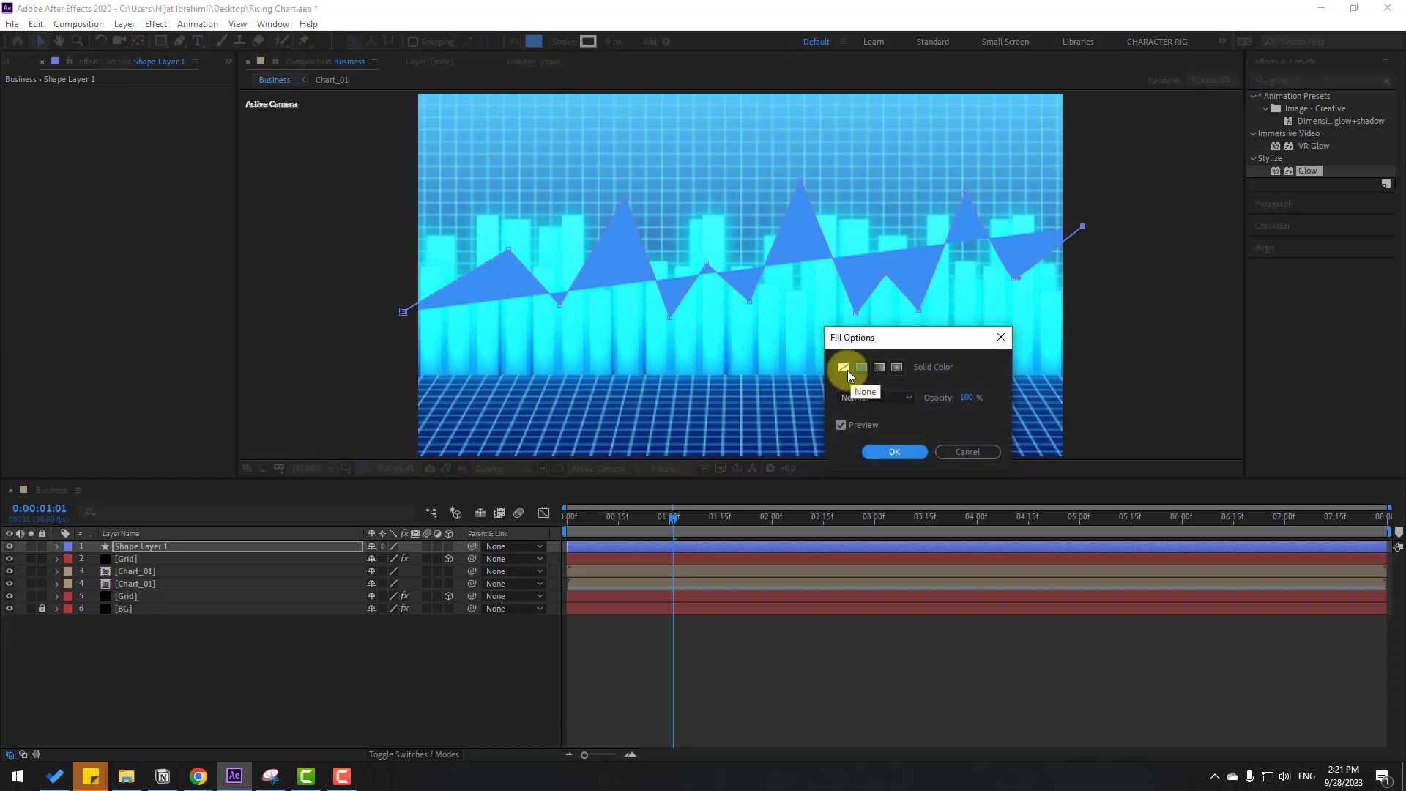
pyautogui.click(845, 368)
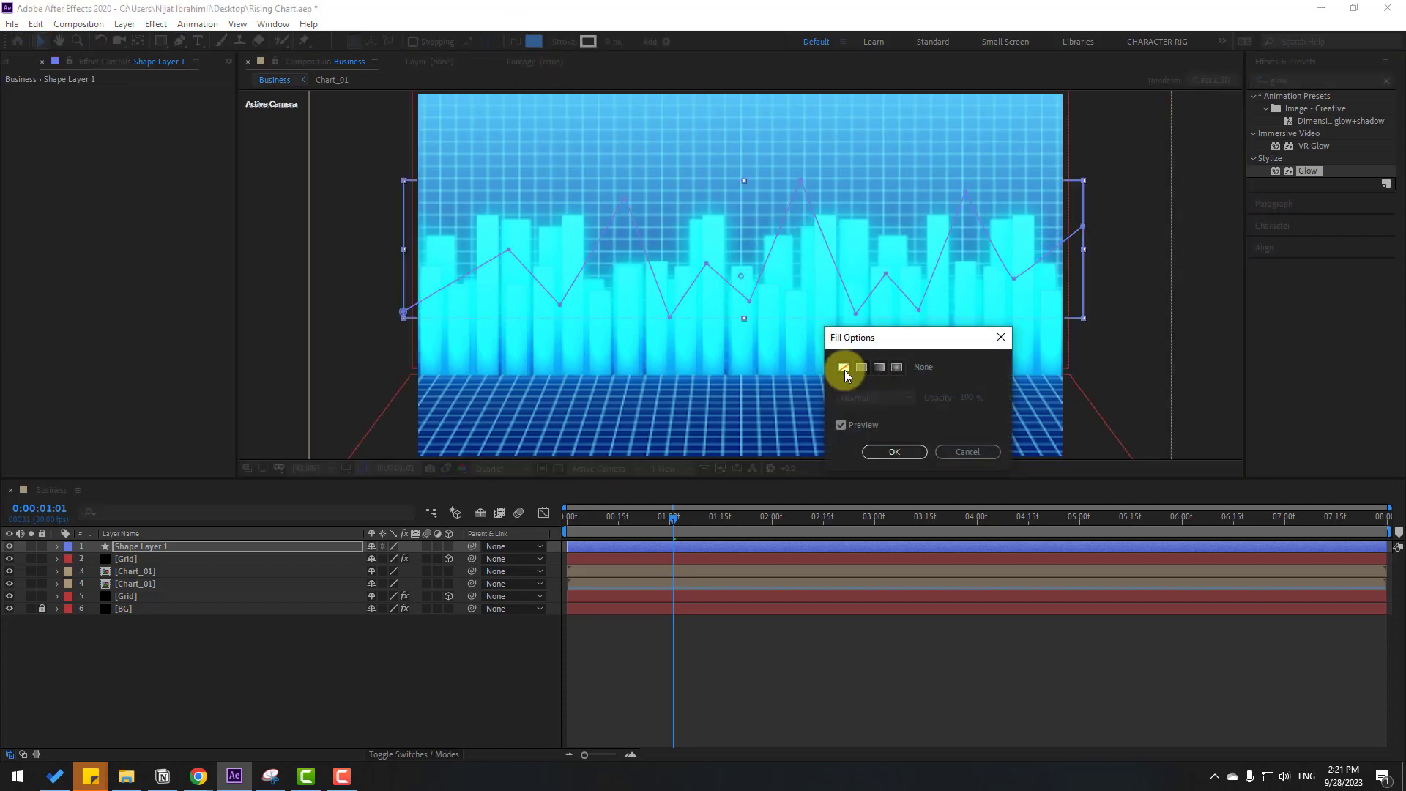
pyautogui.click(885, 453)
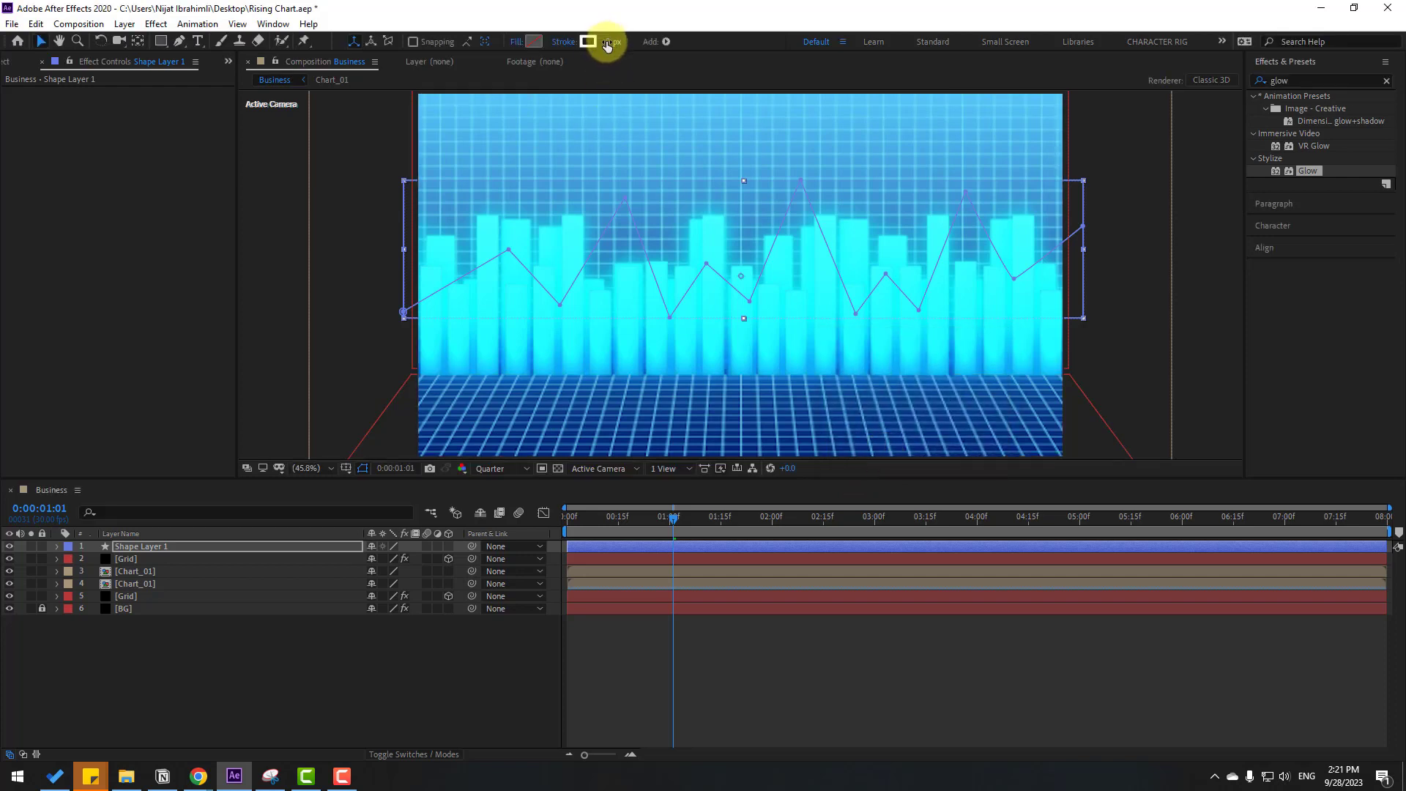
pyautogui.moveTo(612, 42); pyautogui.dragTo(617, 42)
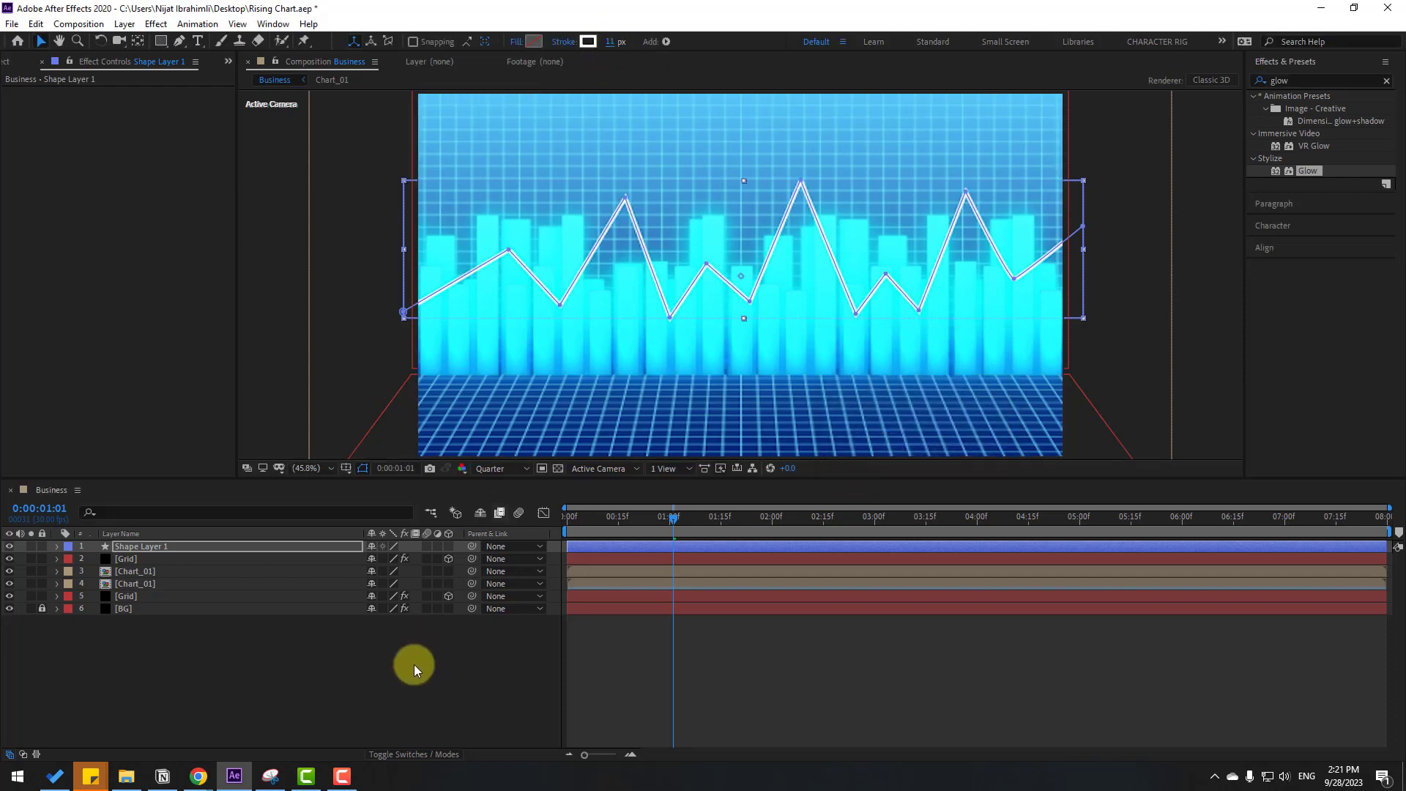
# Step: Rename the zigzag shape layer as road_line
pyautogui.click(142, 550)
pyautogui.press('Return')
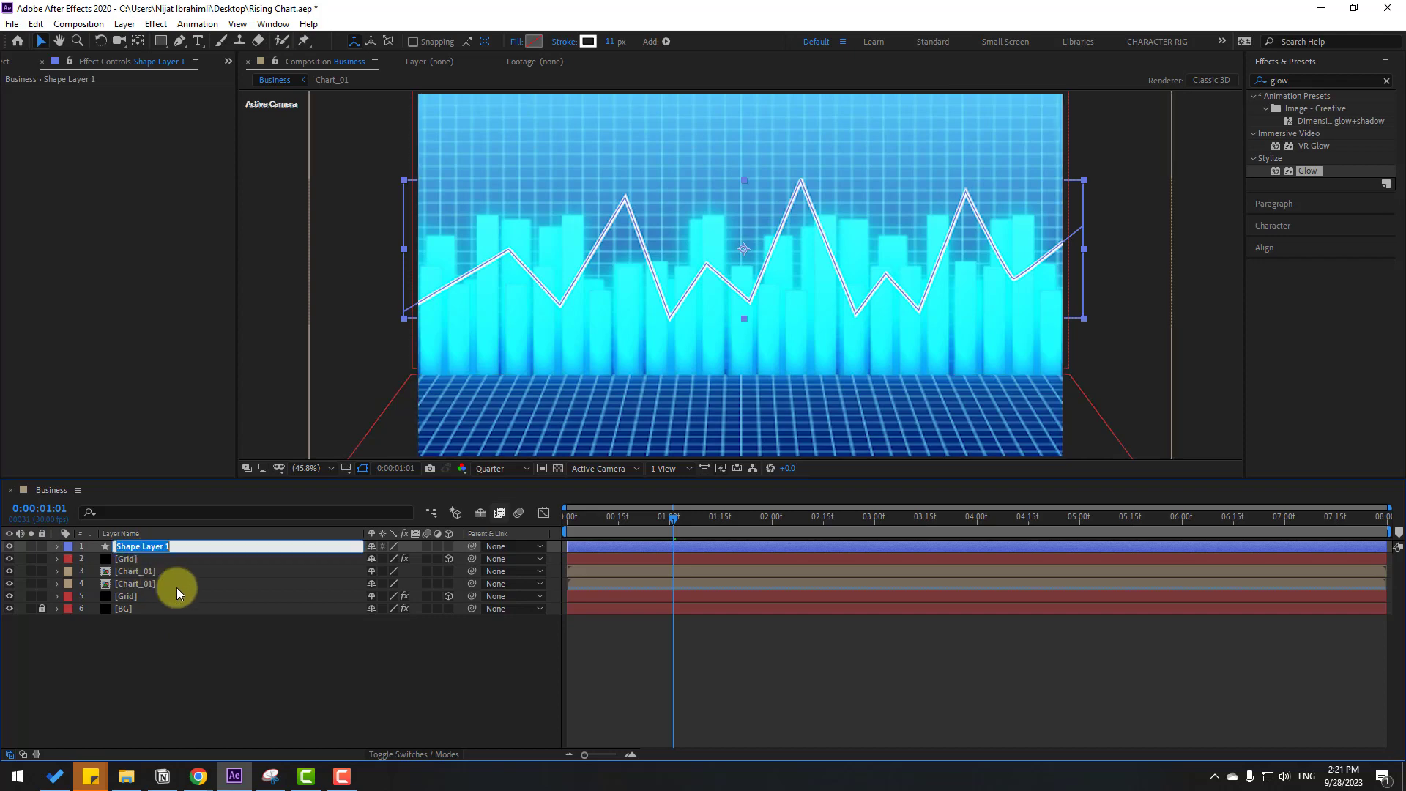
pyautogui.write('road_line')
pyautogui.press('Return')
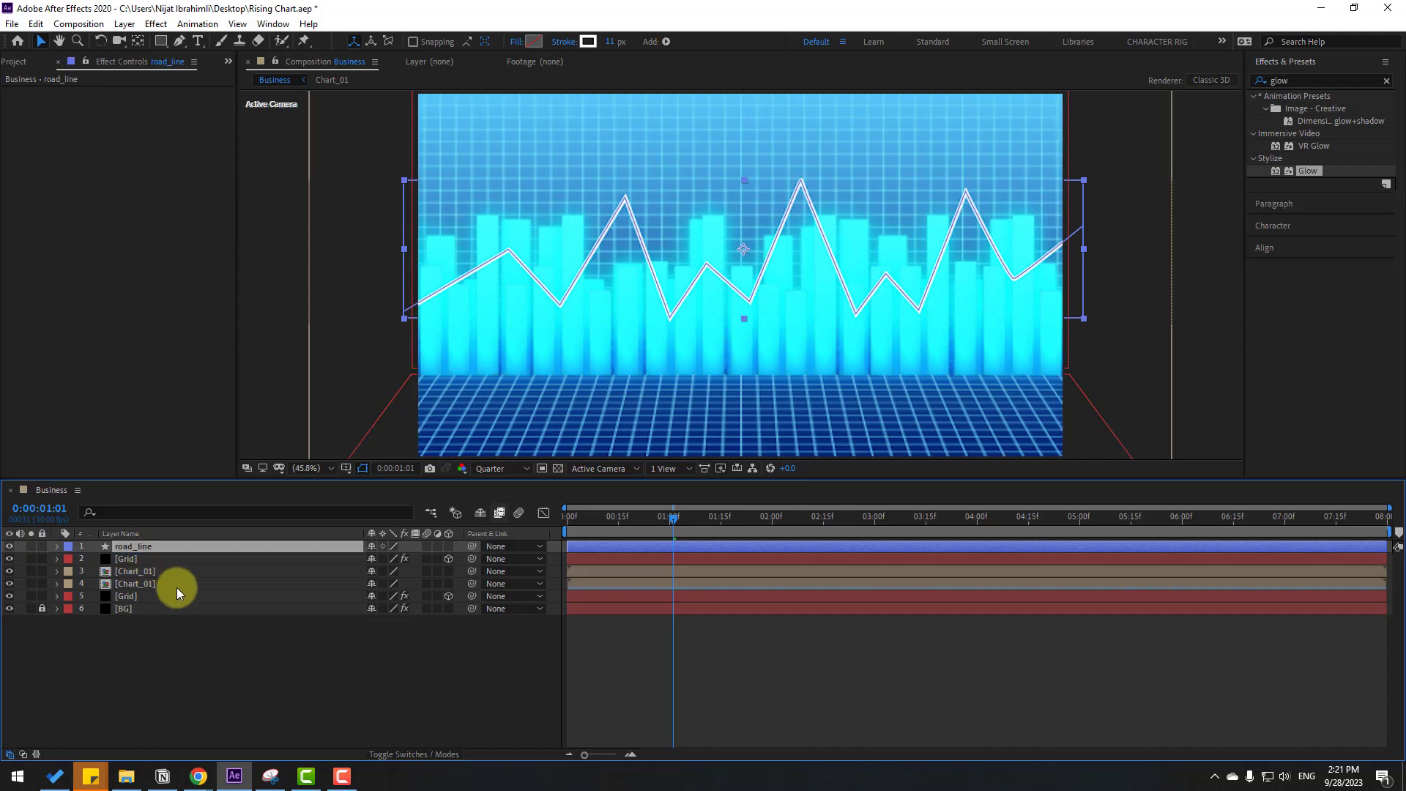
# Step: Apply a Glow effect to road_line with a Glow Radius of 57, checking the line in isolation before restoring the other layers
pyautogui.moveTo(1316, 191); pyautogui.dragTo(132, 547)
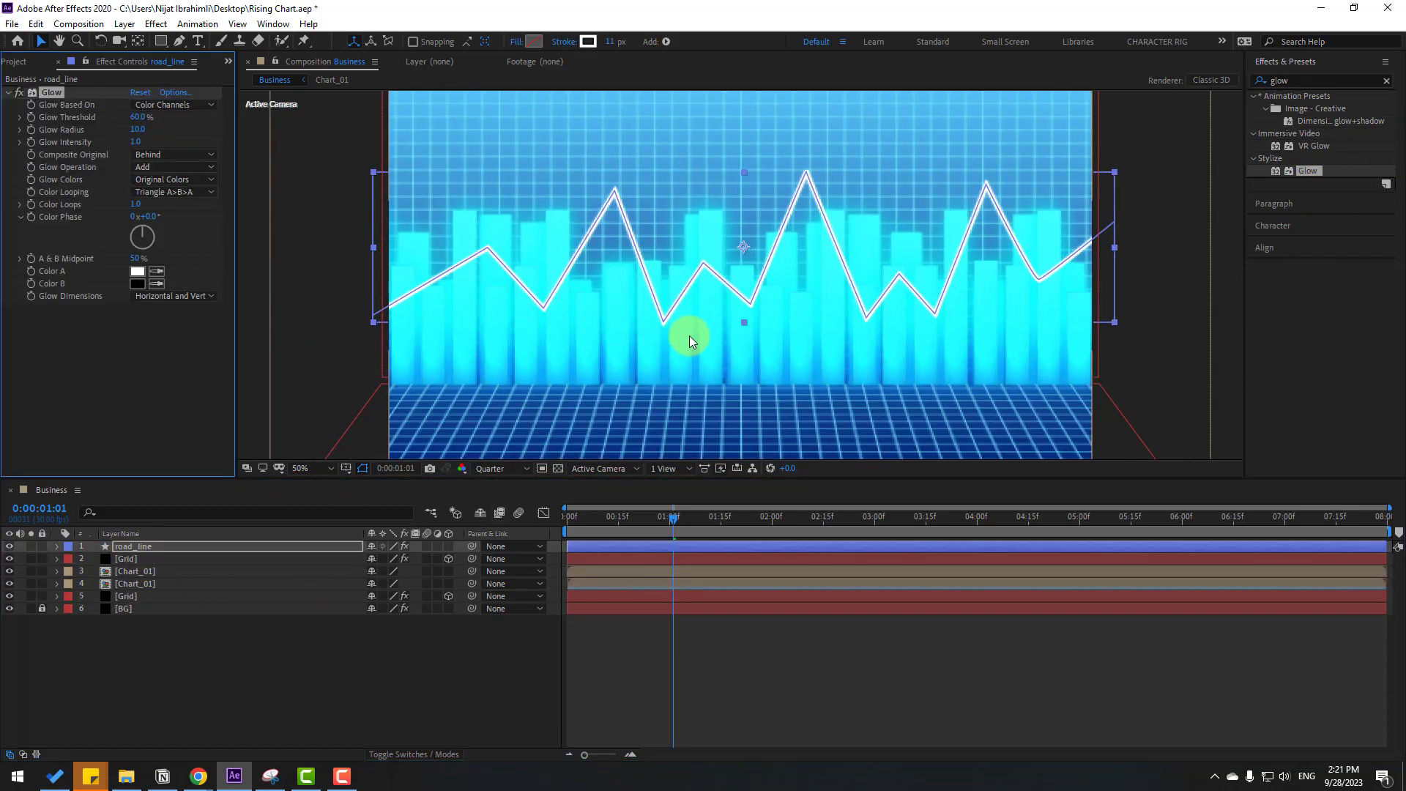
pyautogui.scroll(4, 691, 329)
pyautogui.click(34, 551)
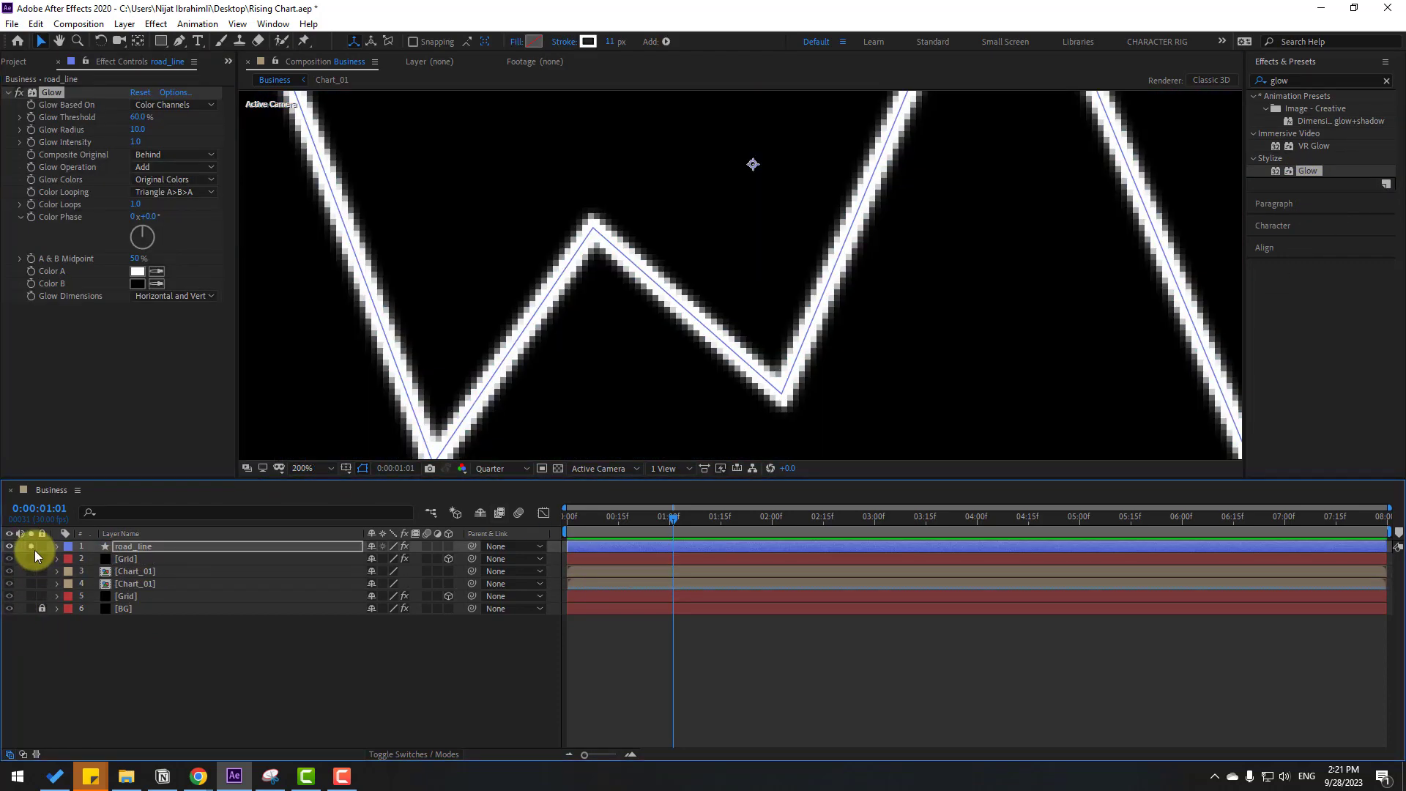
pyautogui.moveTo(139, 129); pyautogui.dragTo(173, 129)
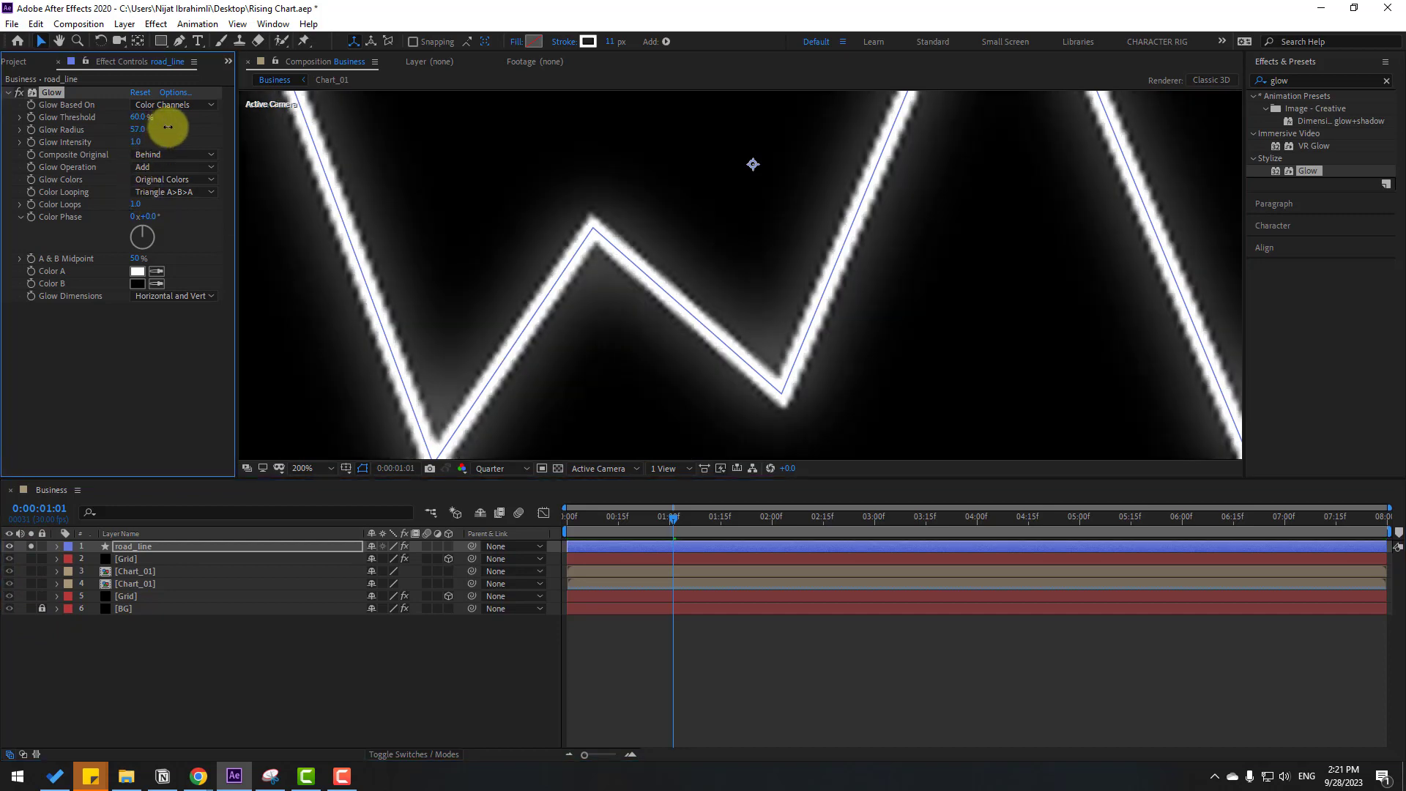
pyautogui.scroll(-3, 659, 336)
pyautogui.click(340, 652)
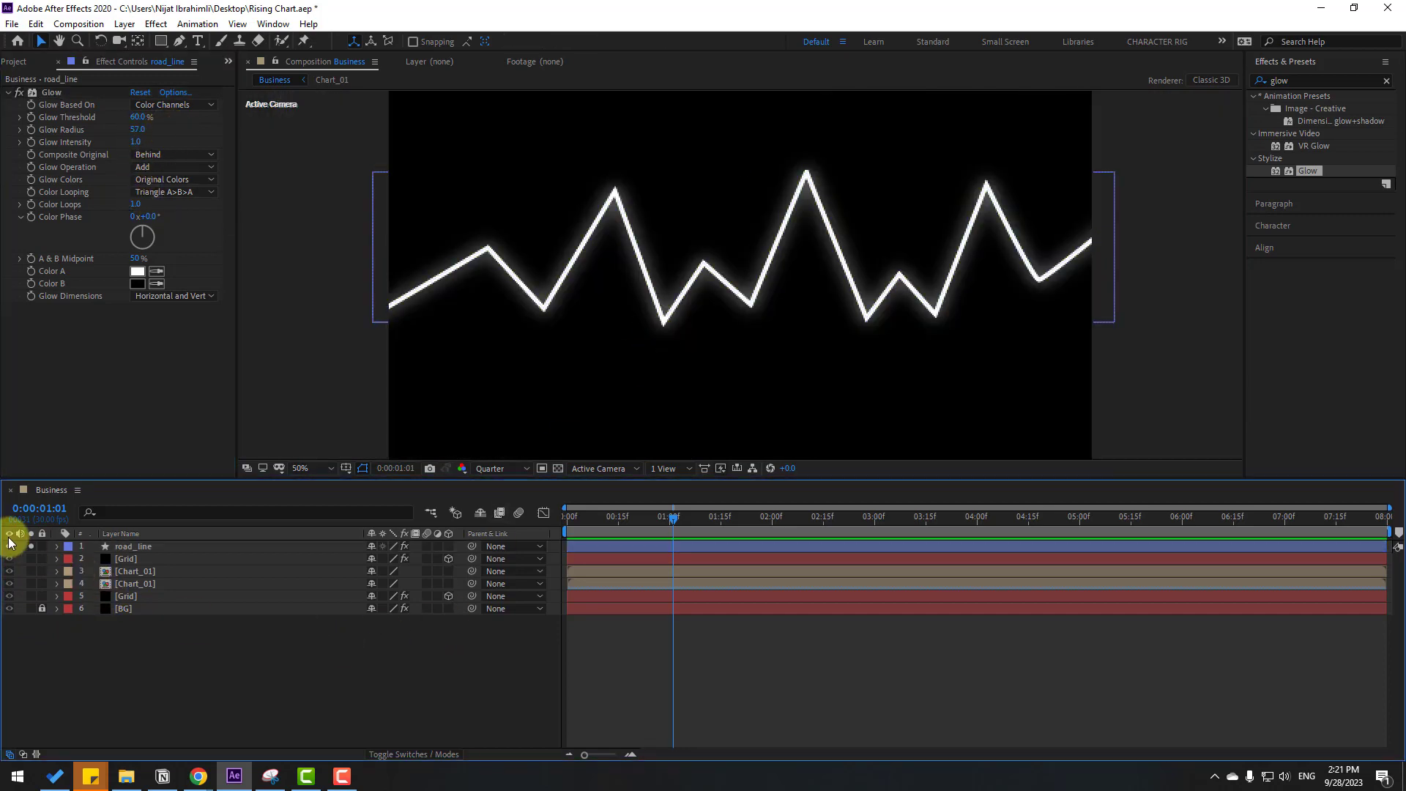
pyautogui.click(31, 546)
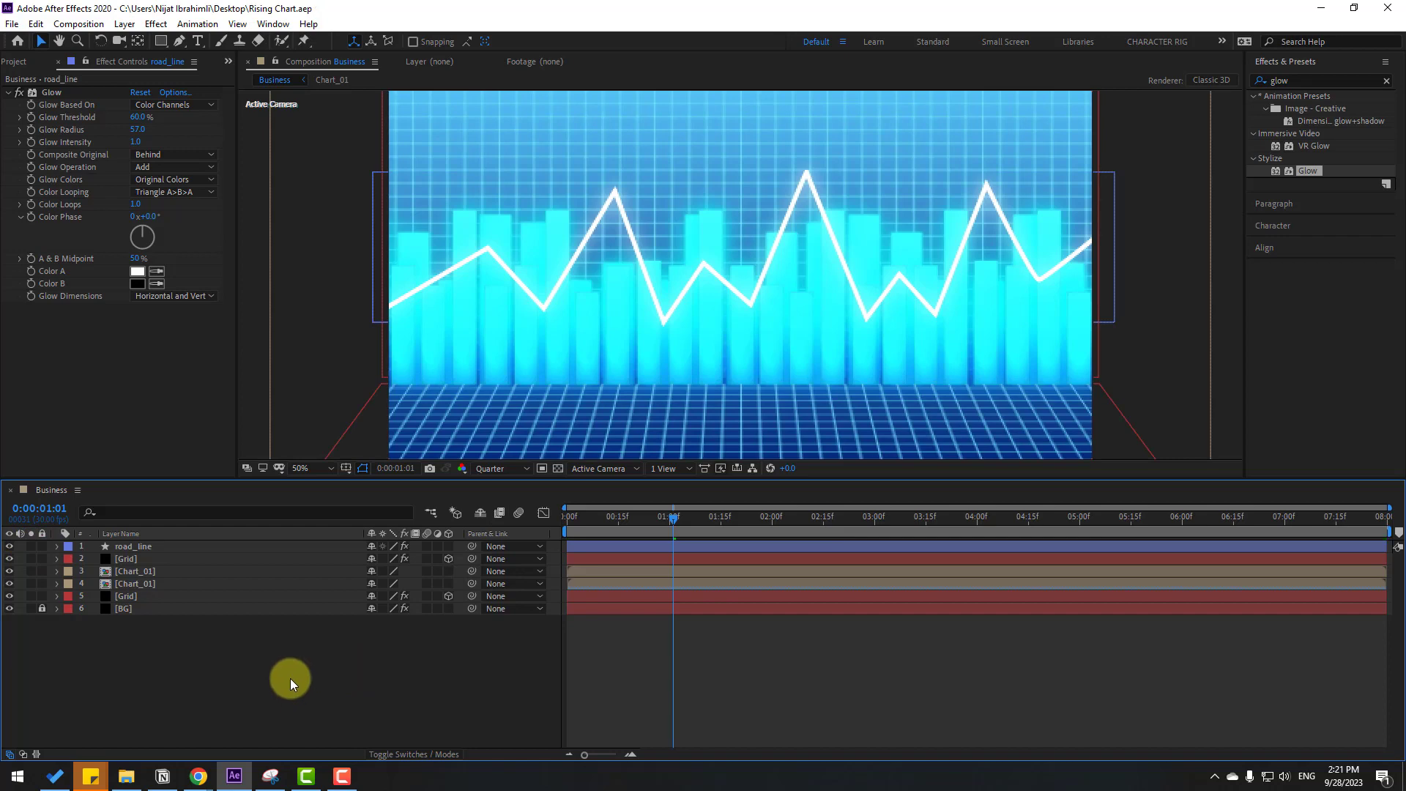
# Step: Add Trim Paths to the road_line shape layer and reveal its settings
pyautogui.click(131, 548)
pyautogui.click(666, 41)
pyautogui.click(725, 288)
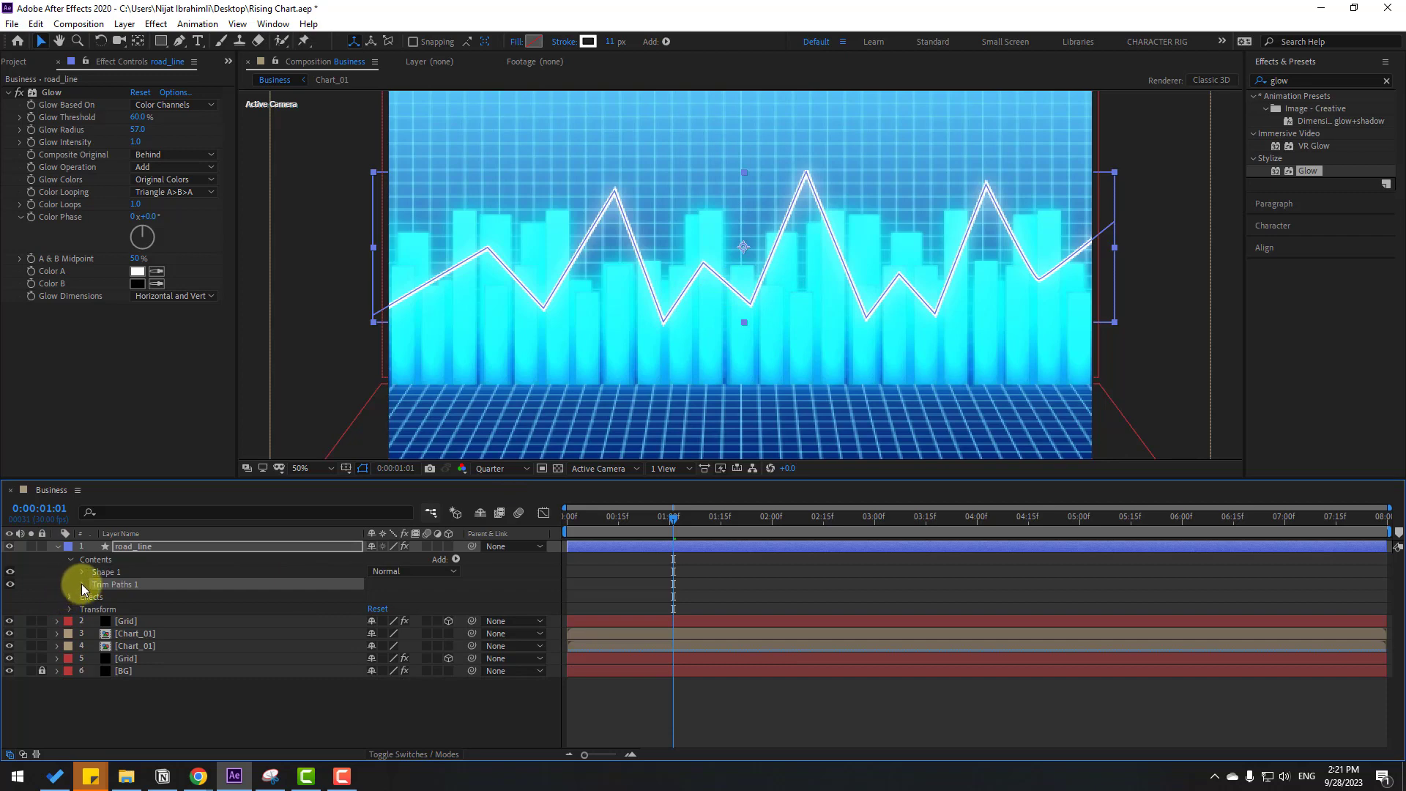
pyautogui.click(81, 584)
# Step: Keyframe road_line's Trim Paths End at 0% at 0:00:00:00
pyautogui.moveTo(671, 518); pyautogui.dragTo(540, 527)
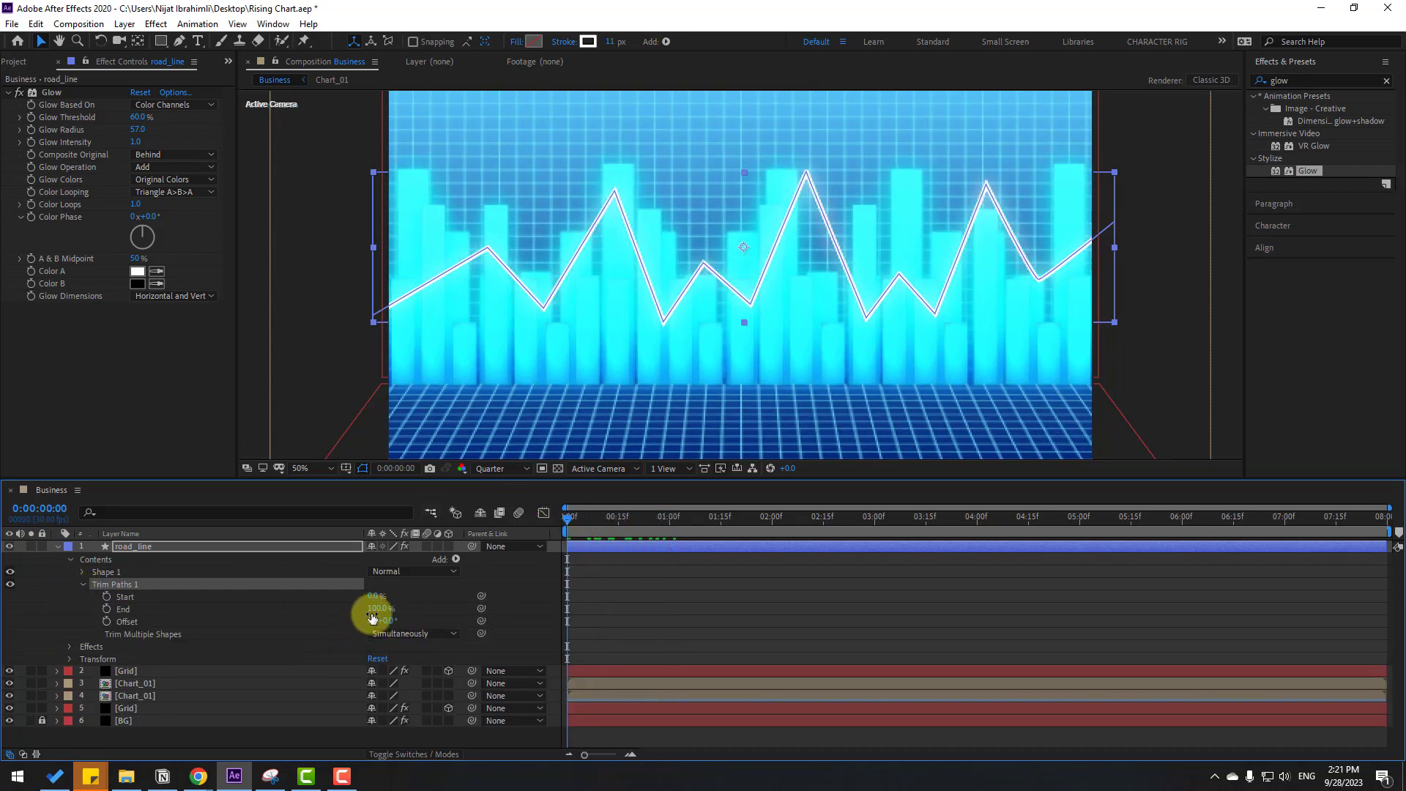
pyautogui.write('0')
pyautogui.press('Return')
pyautogui.click(107, 608)
# Step: Set road_line's Trim Paths End to 100% at 0:00:07:29
pyautogui.moveTo(615, 521); pyautogui.dragTo(1398, 529)
pyautogui.click(623, 621)
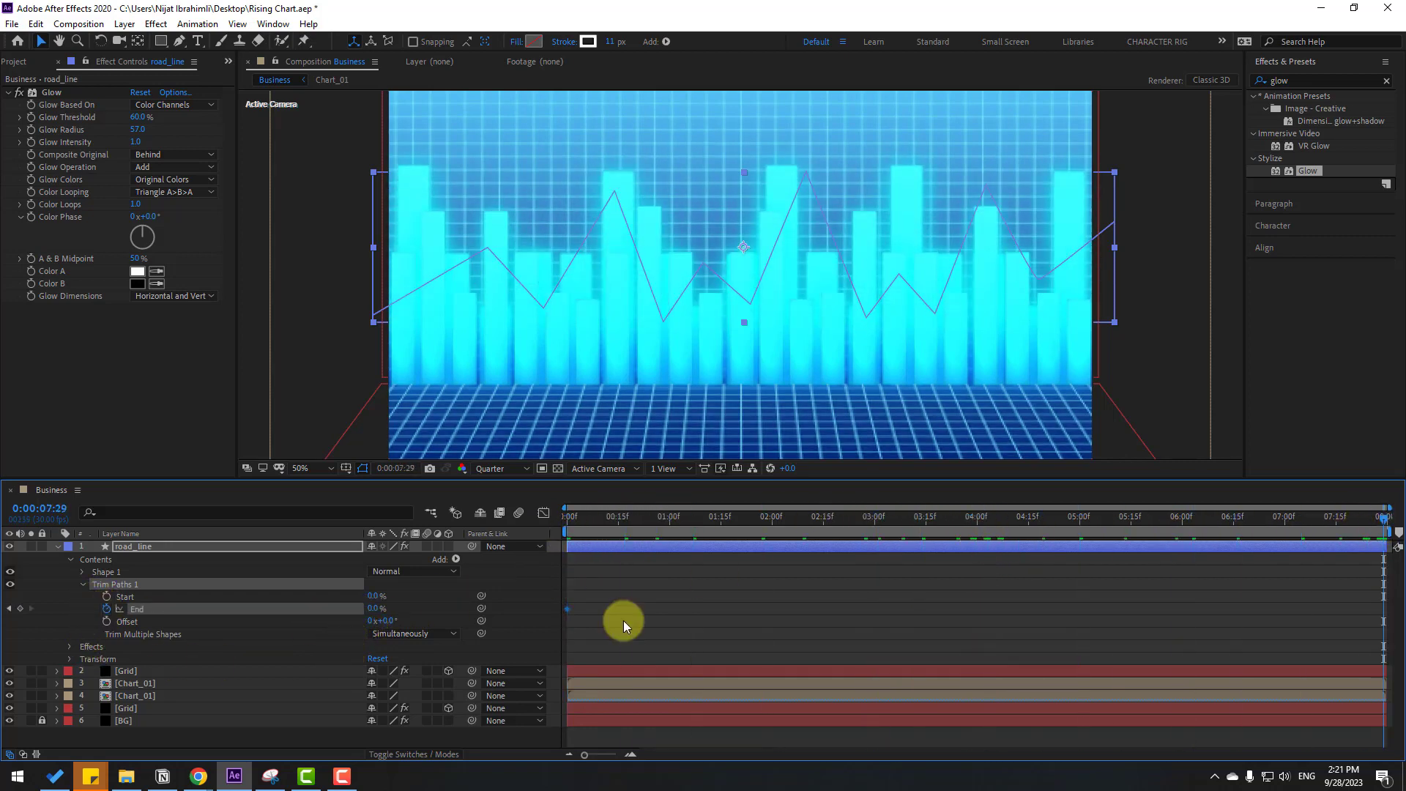
pyautogui.click(370, 614)
pyautogui.write('100')
pyautogui.press('Return')
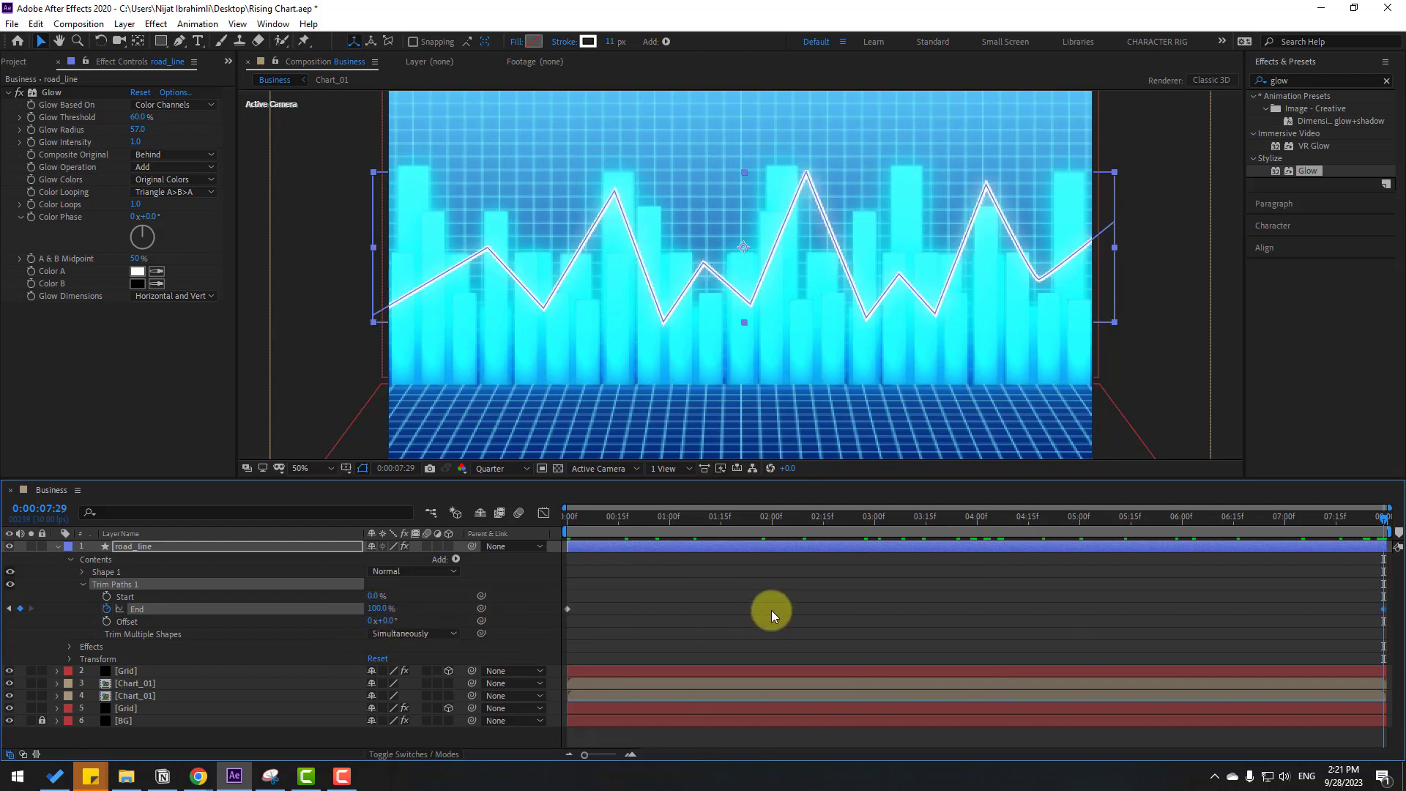
# Step: Preview the trend line's drawing animation along the timeline
pyautogui.press('space')
pyautogui.click(769, 521)
pyautogui.moveTo(784, 521)
pyautogui.mouseDown()
pyautogui.moveTo(657, 521)
pyautogui.moveTo(1162, 517)
pyautogui.mouseUp()
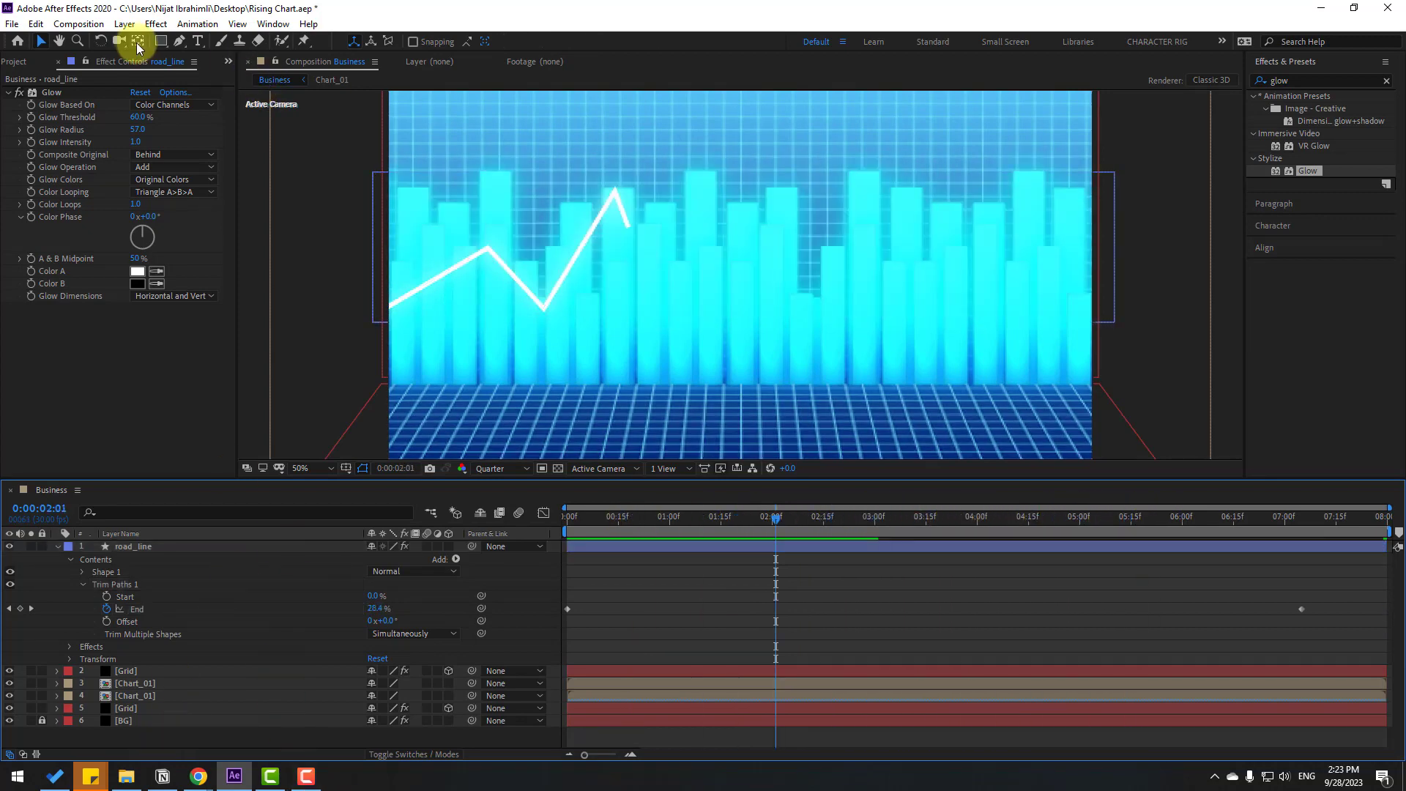
# Step: Set the preview resolution to Full and draw a small circle near the trend line's leading end at 0:00:02:01 with the Ellipse tool
pyautogui.click(161, 42)
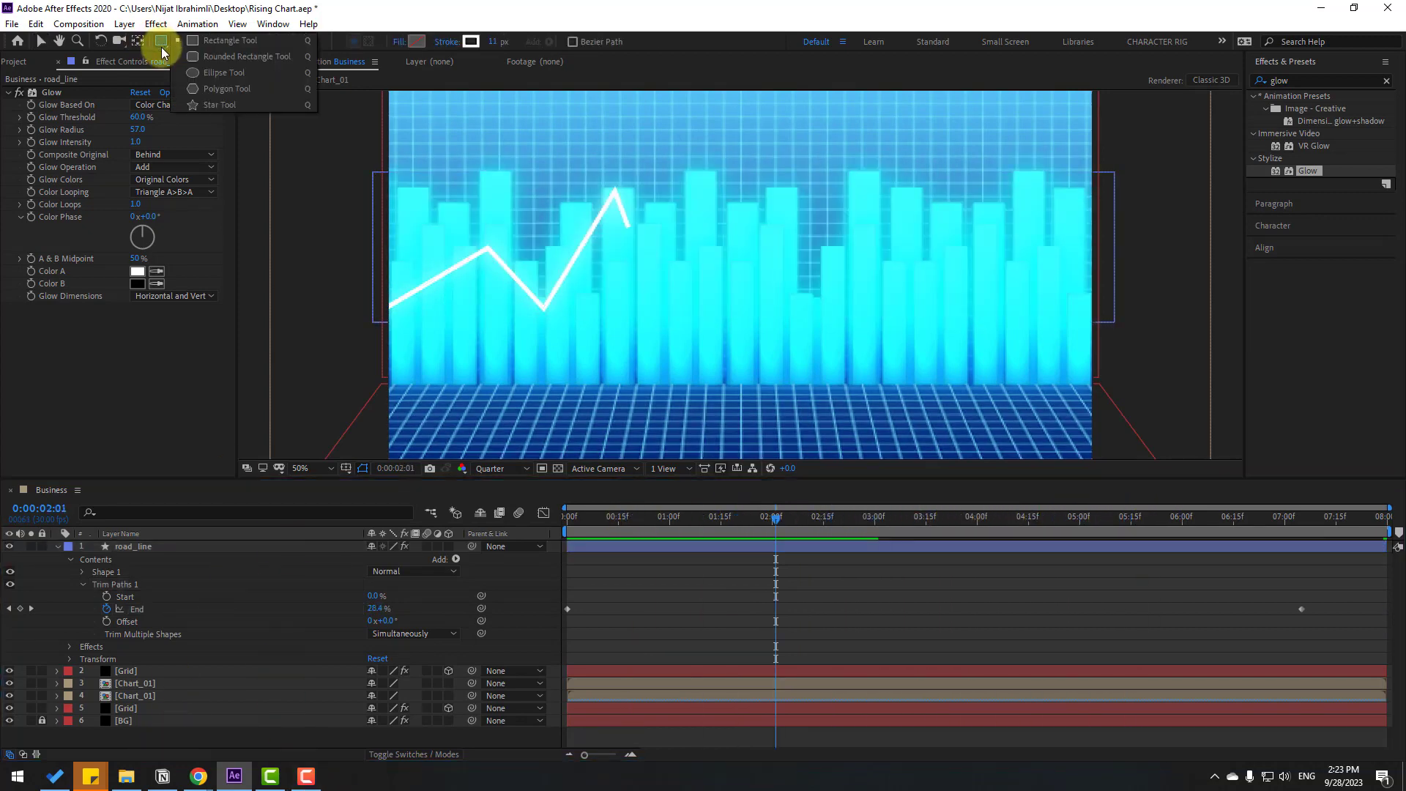
pyautogui.click(217, 72)
pyautogui.scroll(2, 615, 231)
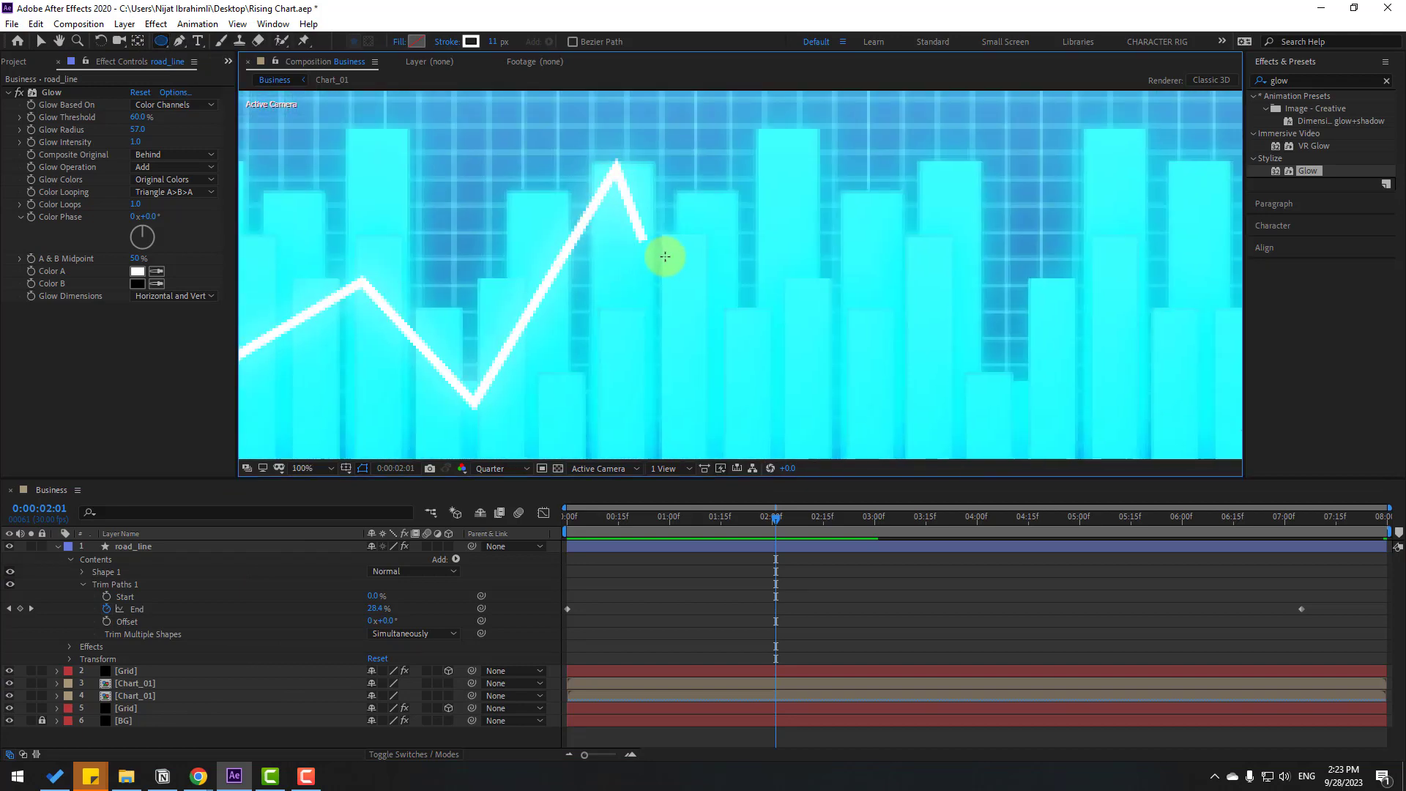
pyautogui.scroll(2, 390, 244)
pyautogui.scroll(-1, 478, 371)
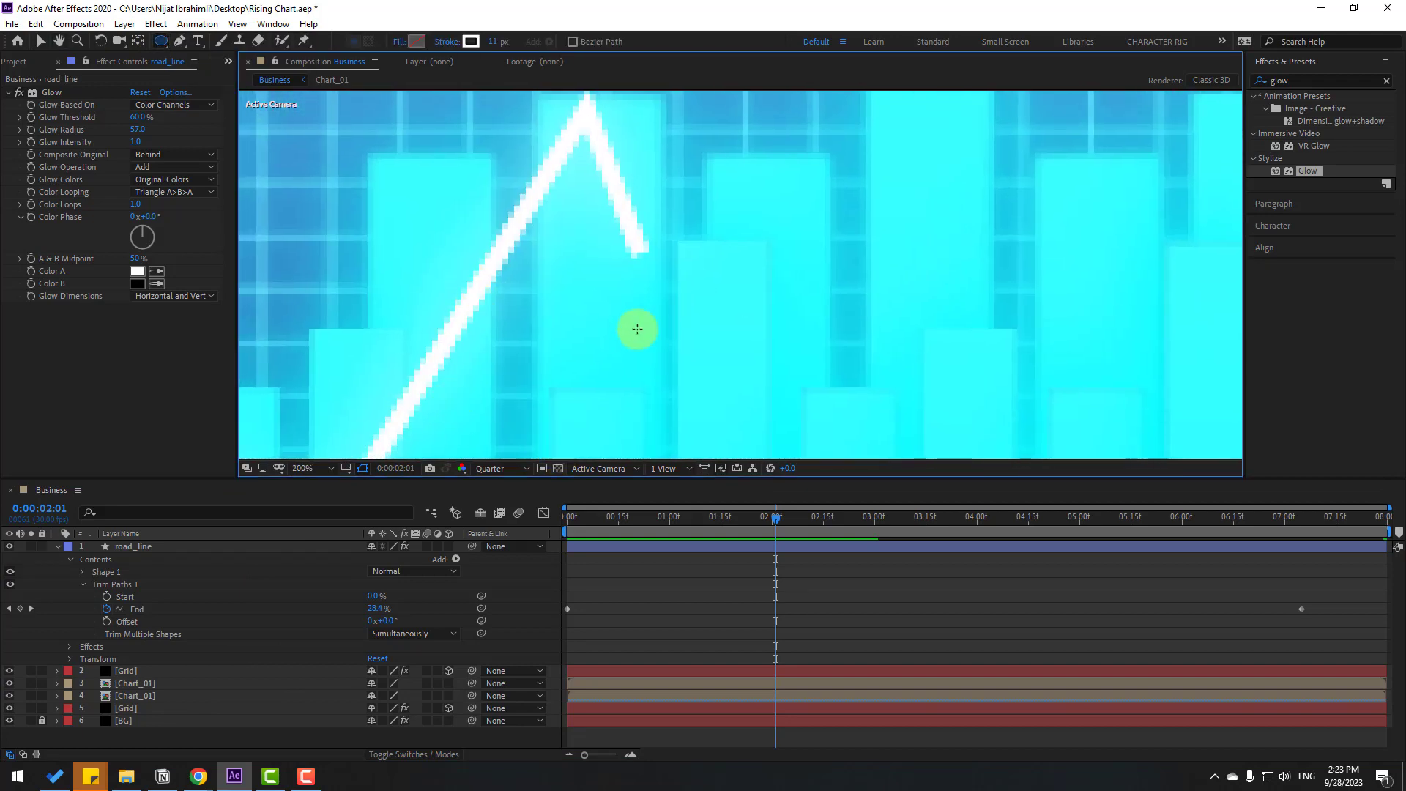
pyautogui.click(499, 470)
pyautogui.click(494, 504)
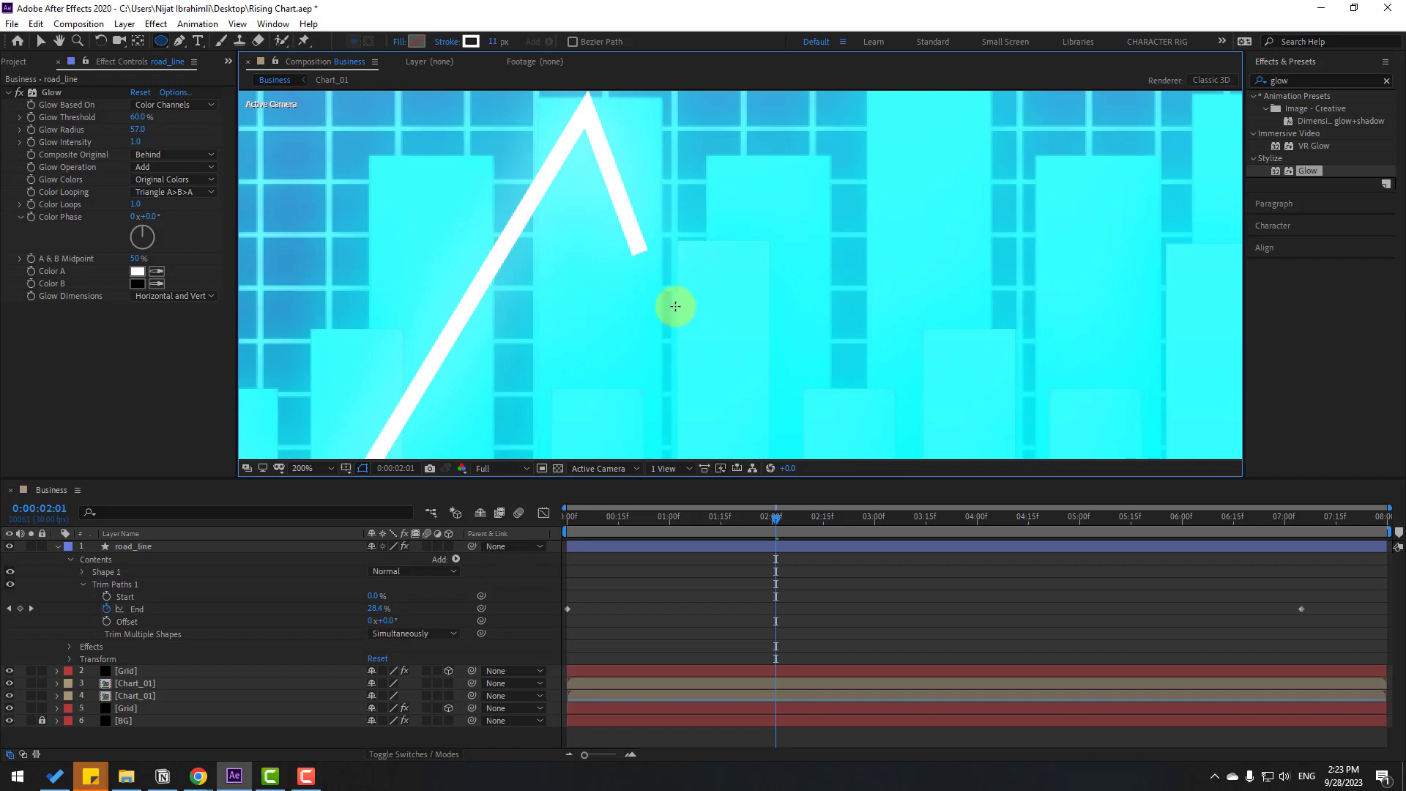
pyautogui.moveTo(584, 250); pyautogui.dragTo(626, 286)
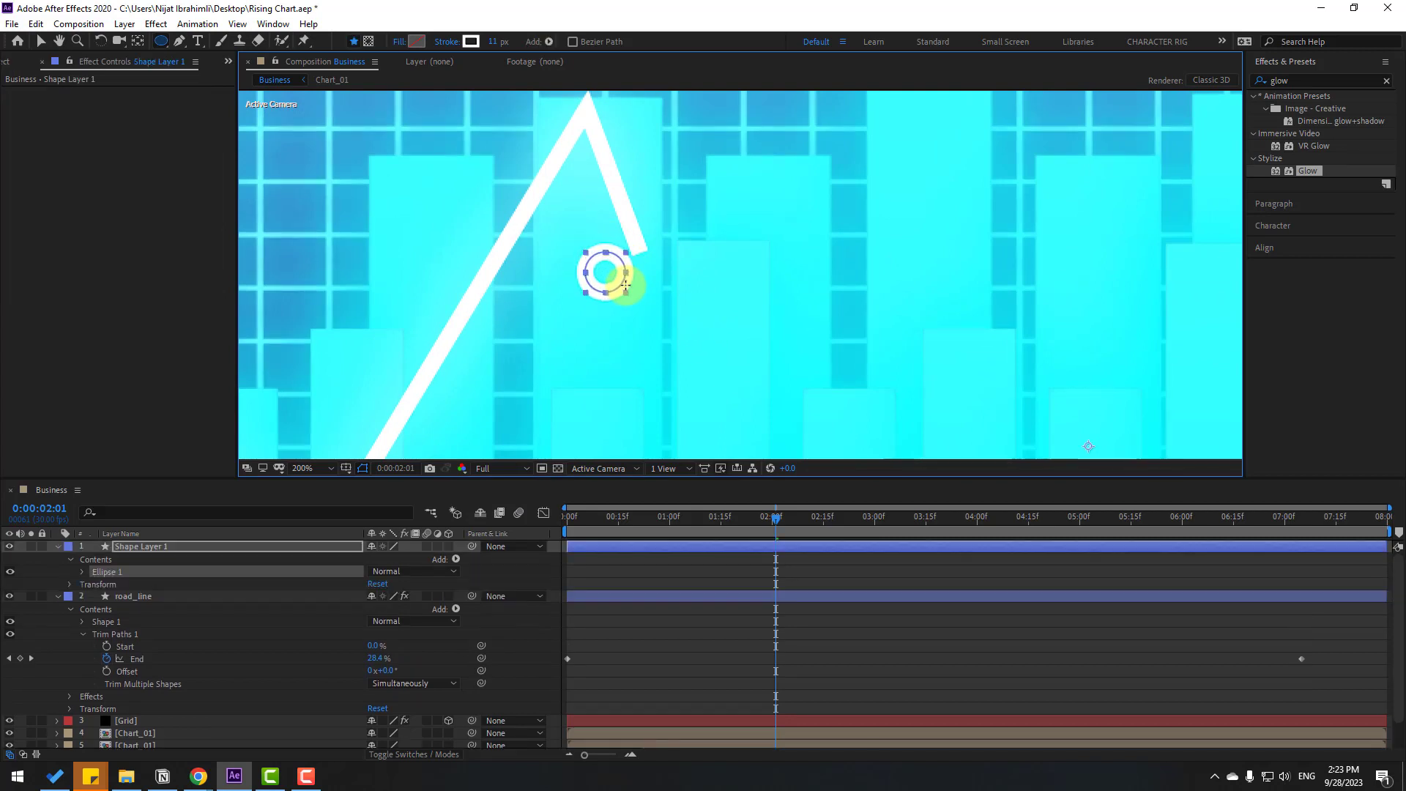
# Step: Set the circle's stroke width to 0 px and its fill color to white, FFFFFF
pyautogui.click(41, 41)
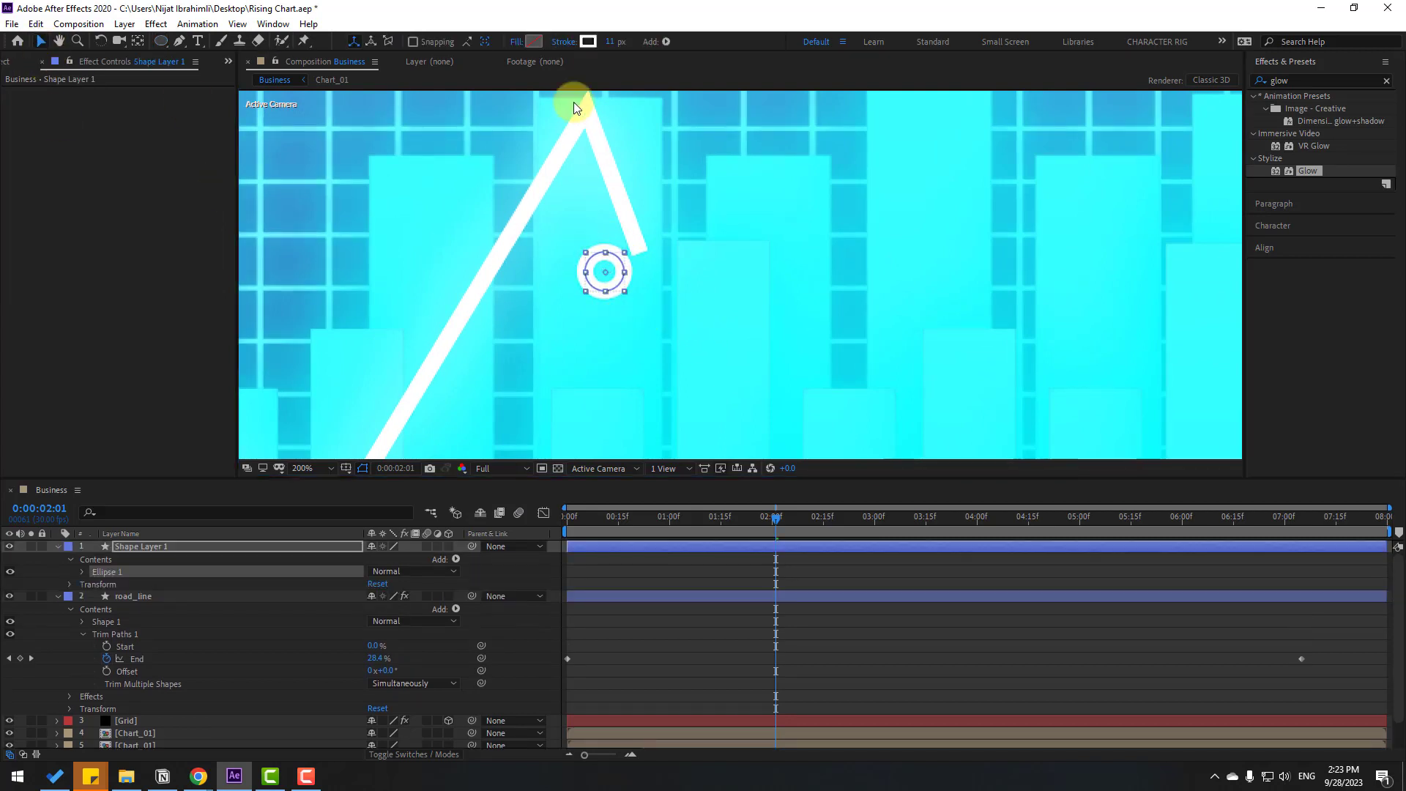
pyautogui.click(613, 41)
pyautogui.write('0')
pyautogui.press('Return')
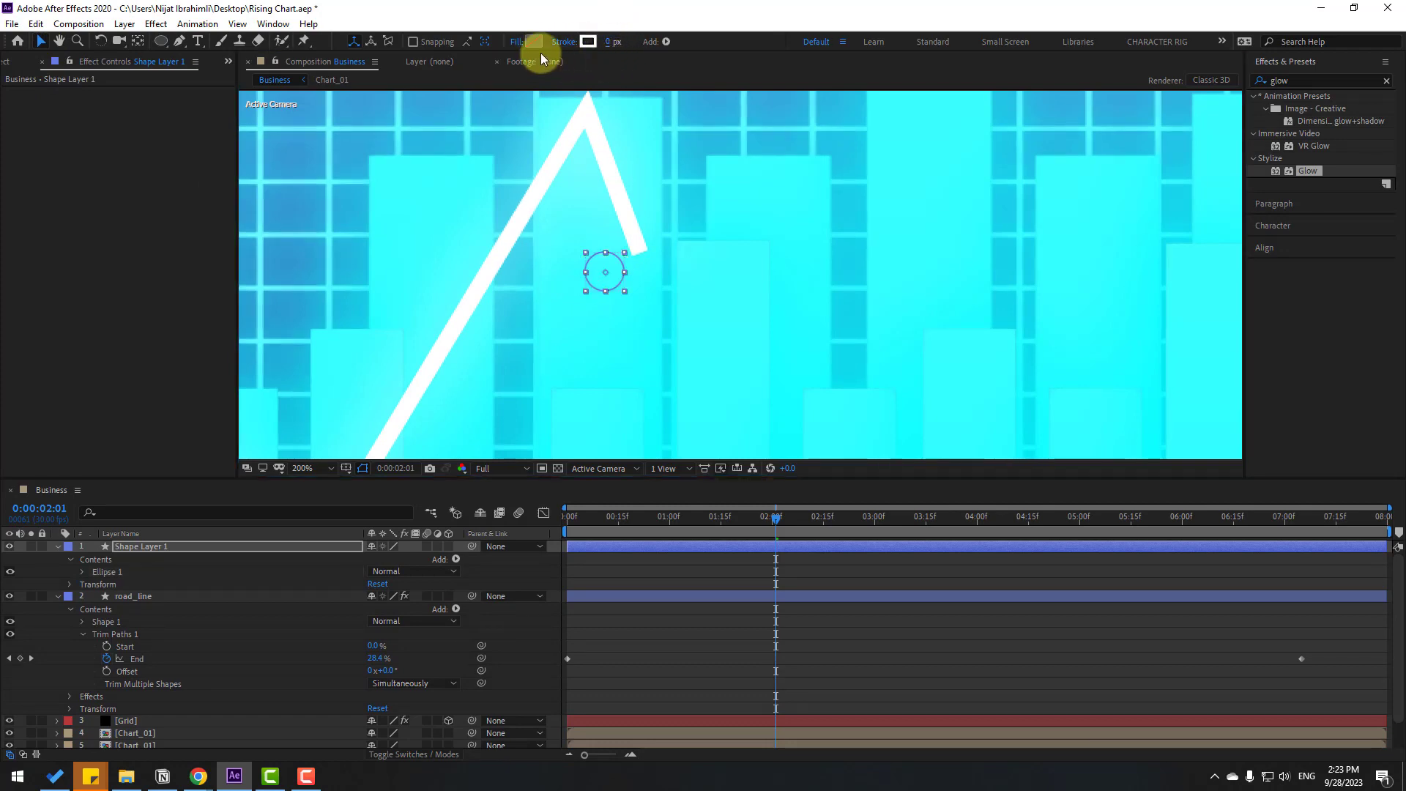
pyautogui.click(535, 42)
pyautogui.moveTo(462, 521); pyautogui.dragTo(351, 474)
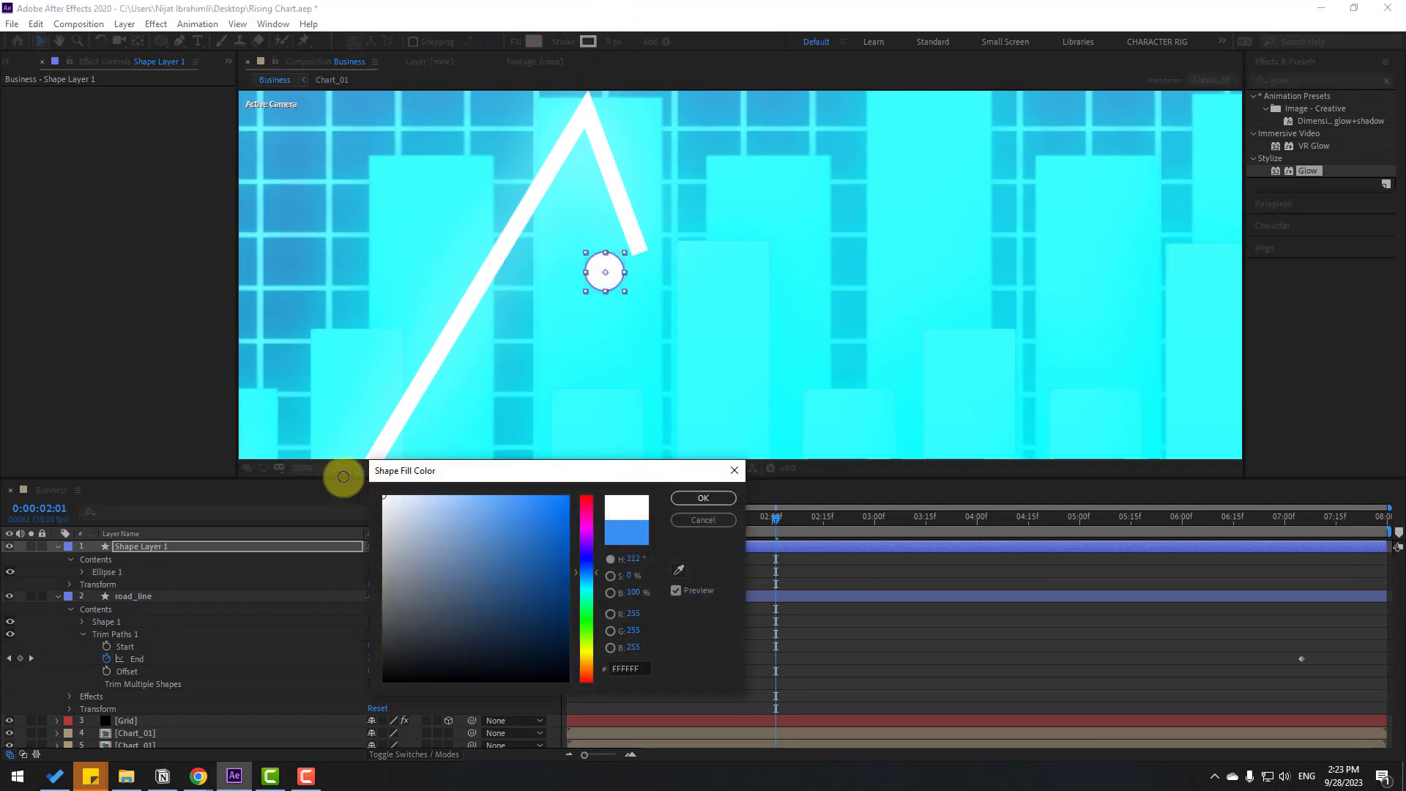
pyautogui.click(702, 498)
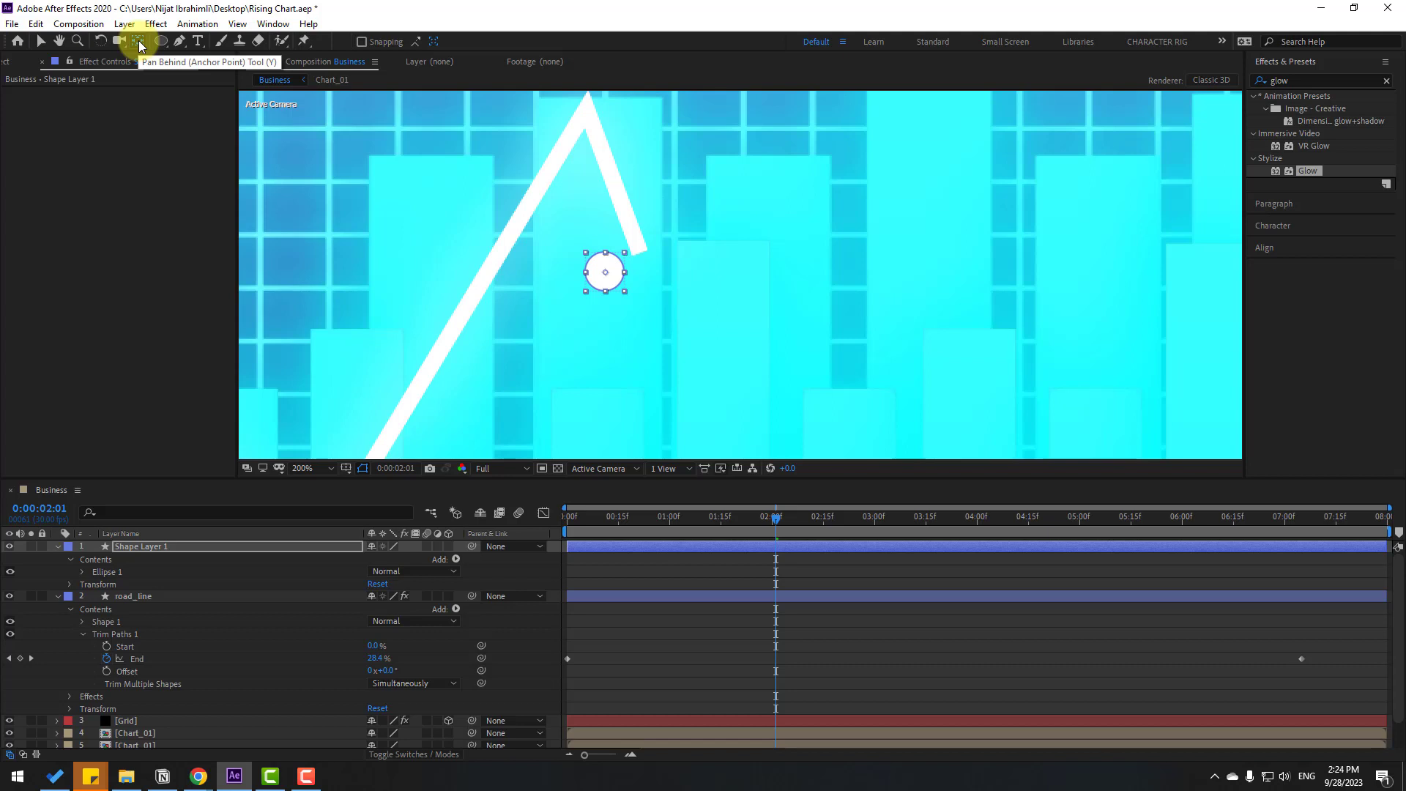
# Step: Move the white circle onto the leading end of the trend line
pyautogui.click(583, 301)
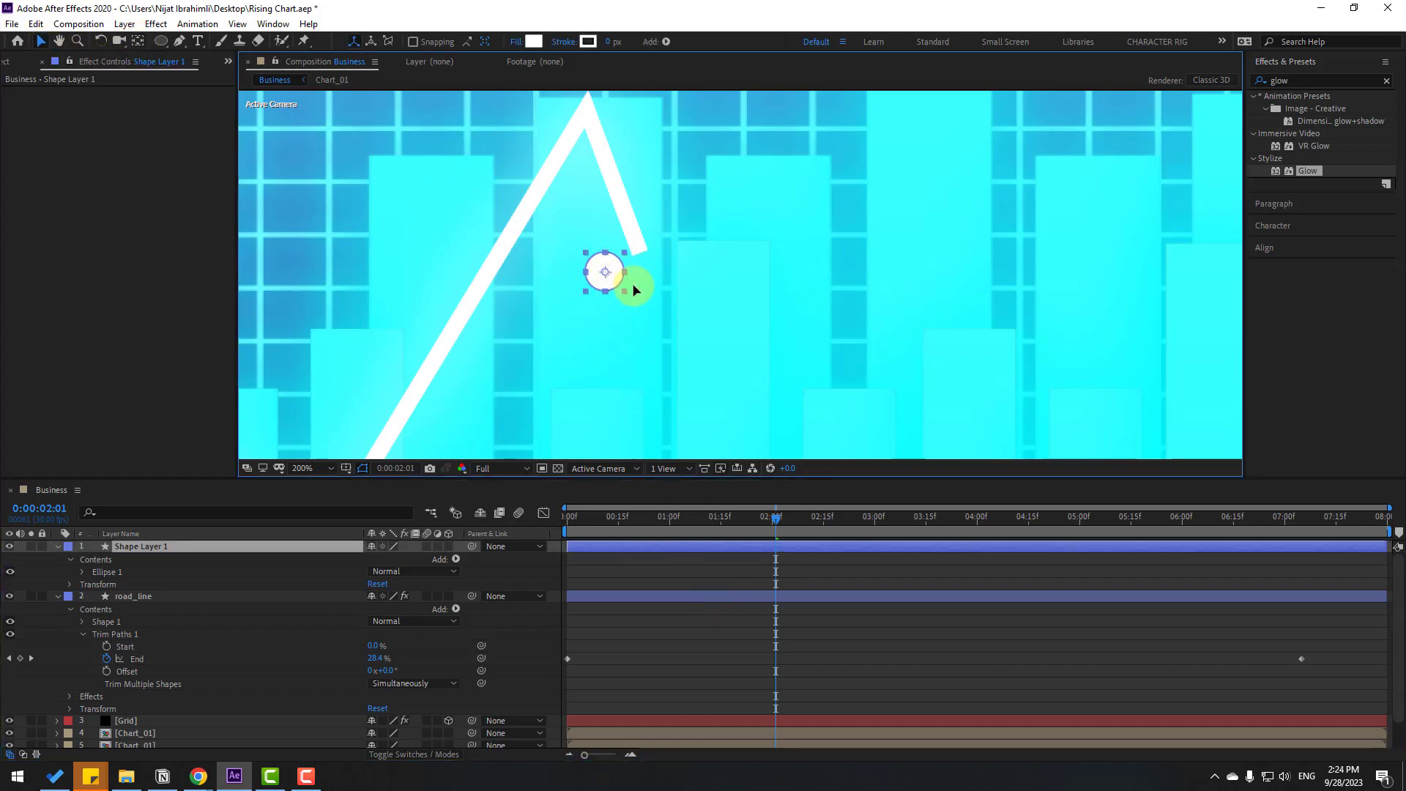
pyautogui.moveTo(614, 287); pyautogui.dragTo(645, 269)
pyautogui.click(143, 675)
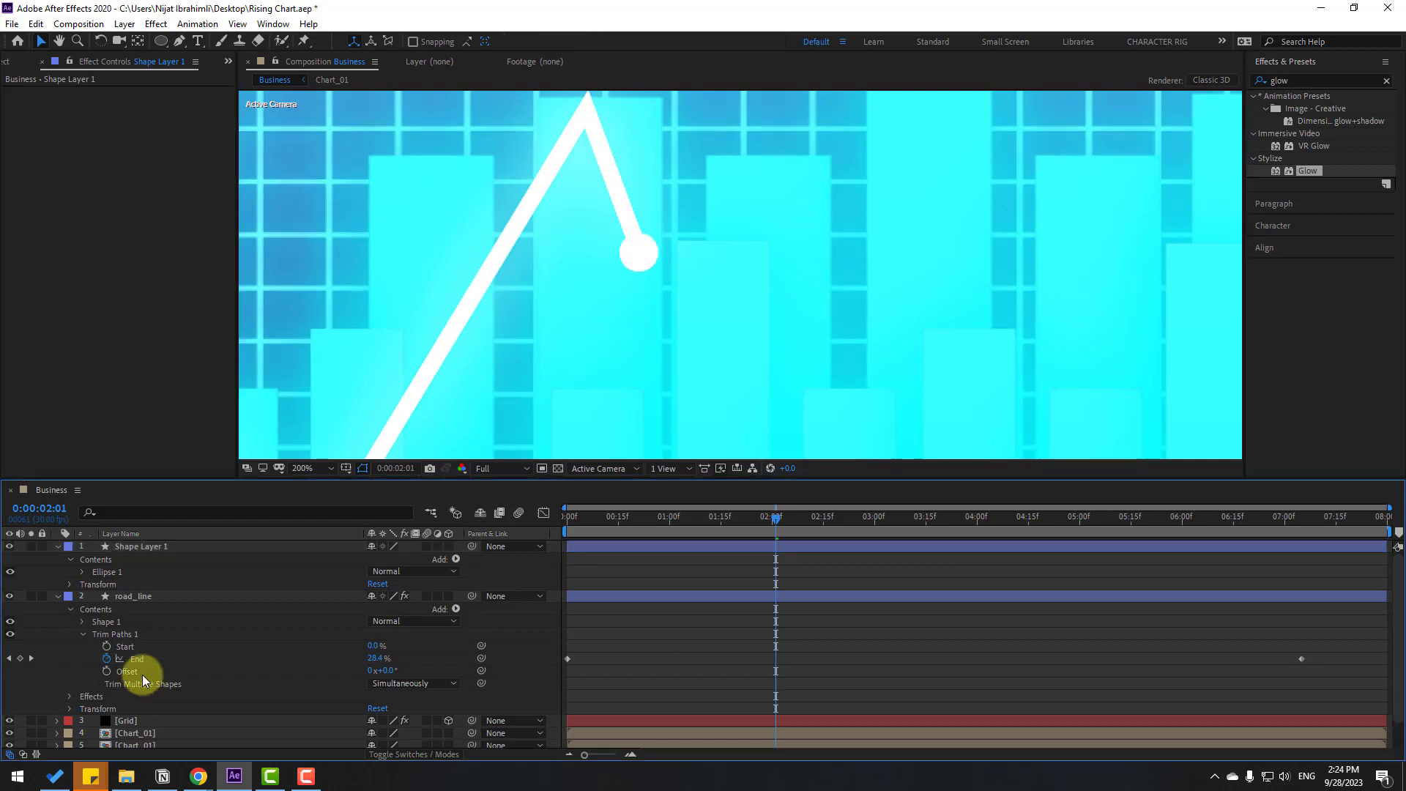
# Step: Create a null tracing road_line's Path with Trace Path in Create Nulls From Paths, and scrub to 0:00:00:24 to check its motion
pyautogui.click(135, 597)
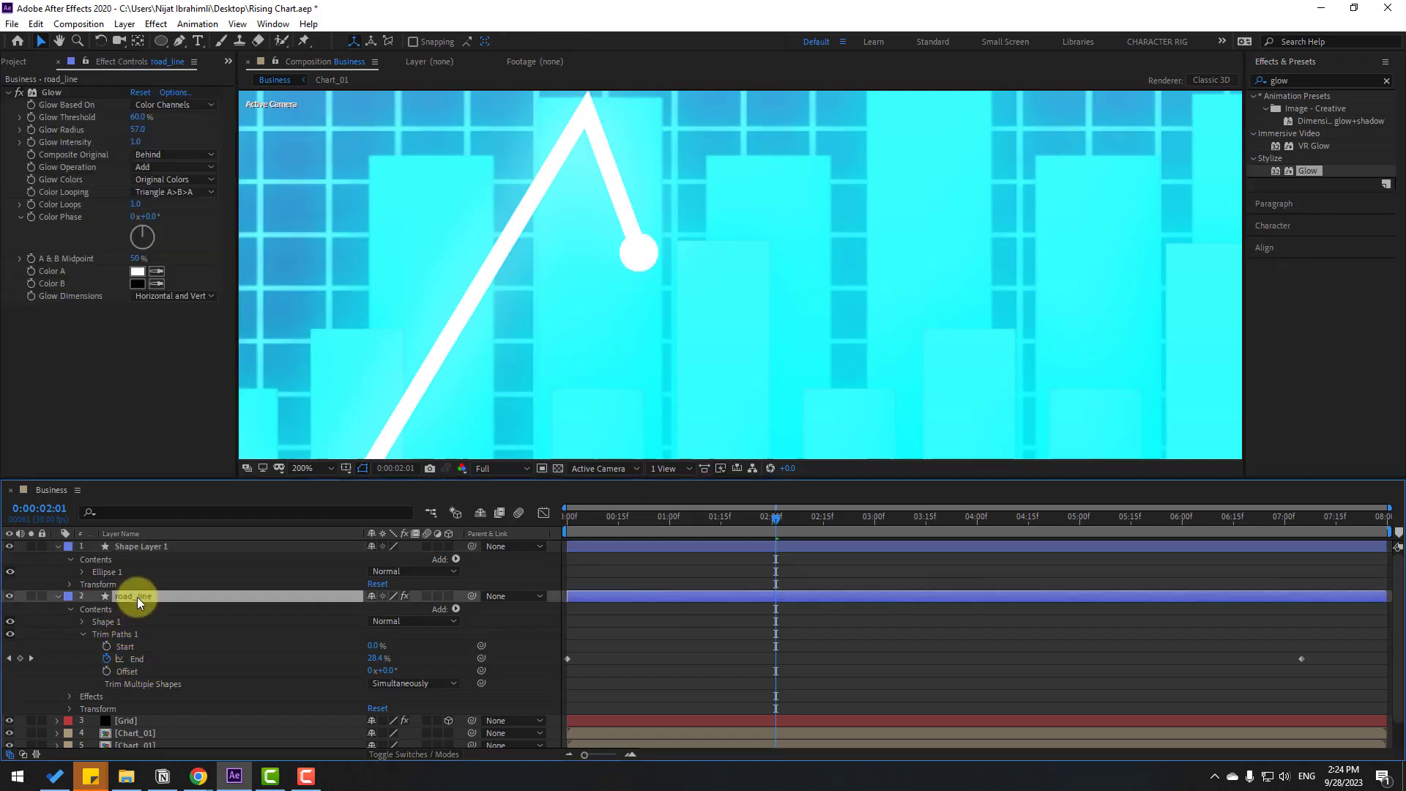
pyautogui.click(82, 622)
pyautogui.click(94, 633)
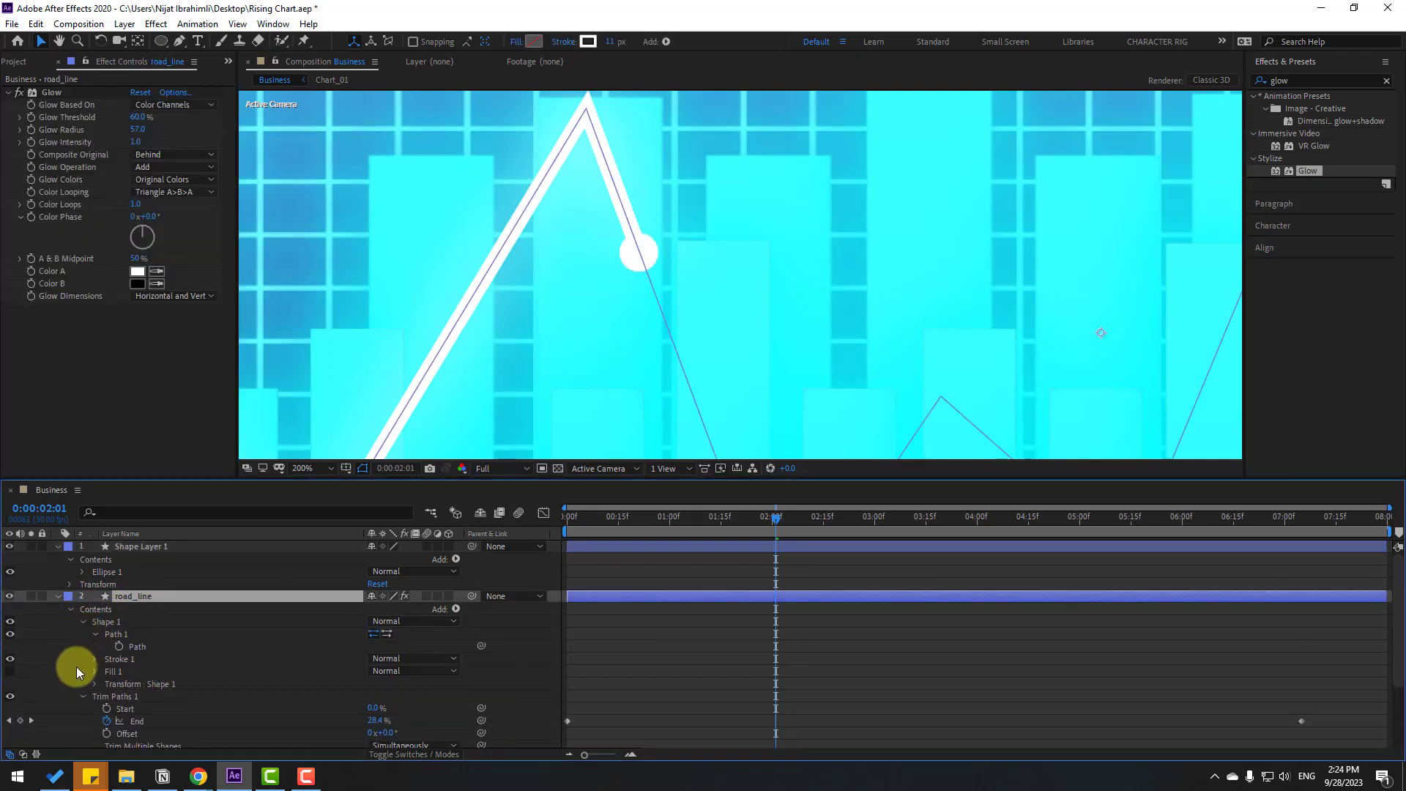
pyautogui.click(138, 647)
pyautogui.scroll(-4, 553, 296)
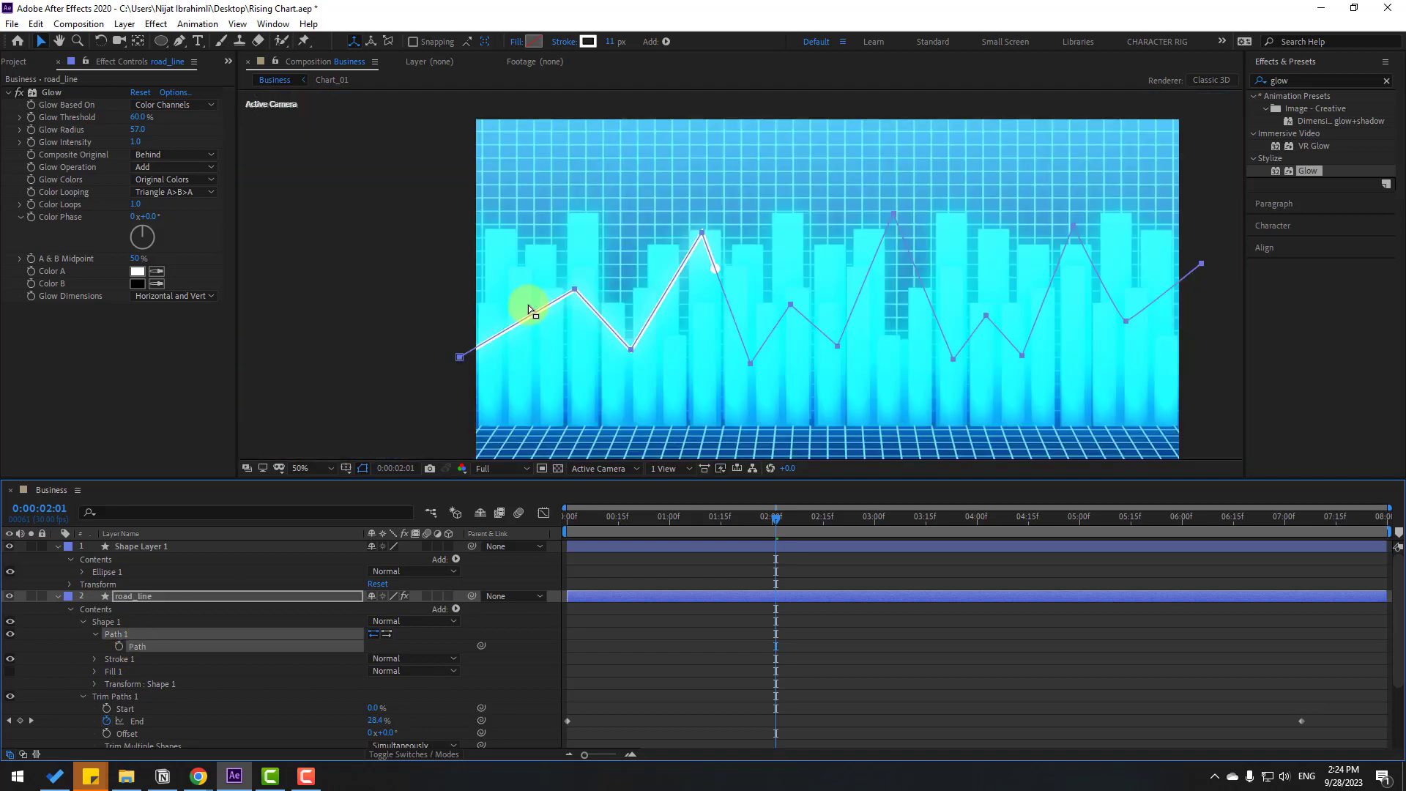
pyautogui.click(273, 23)
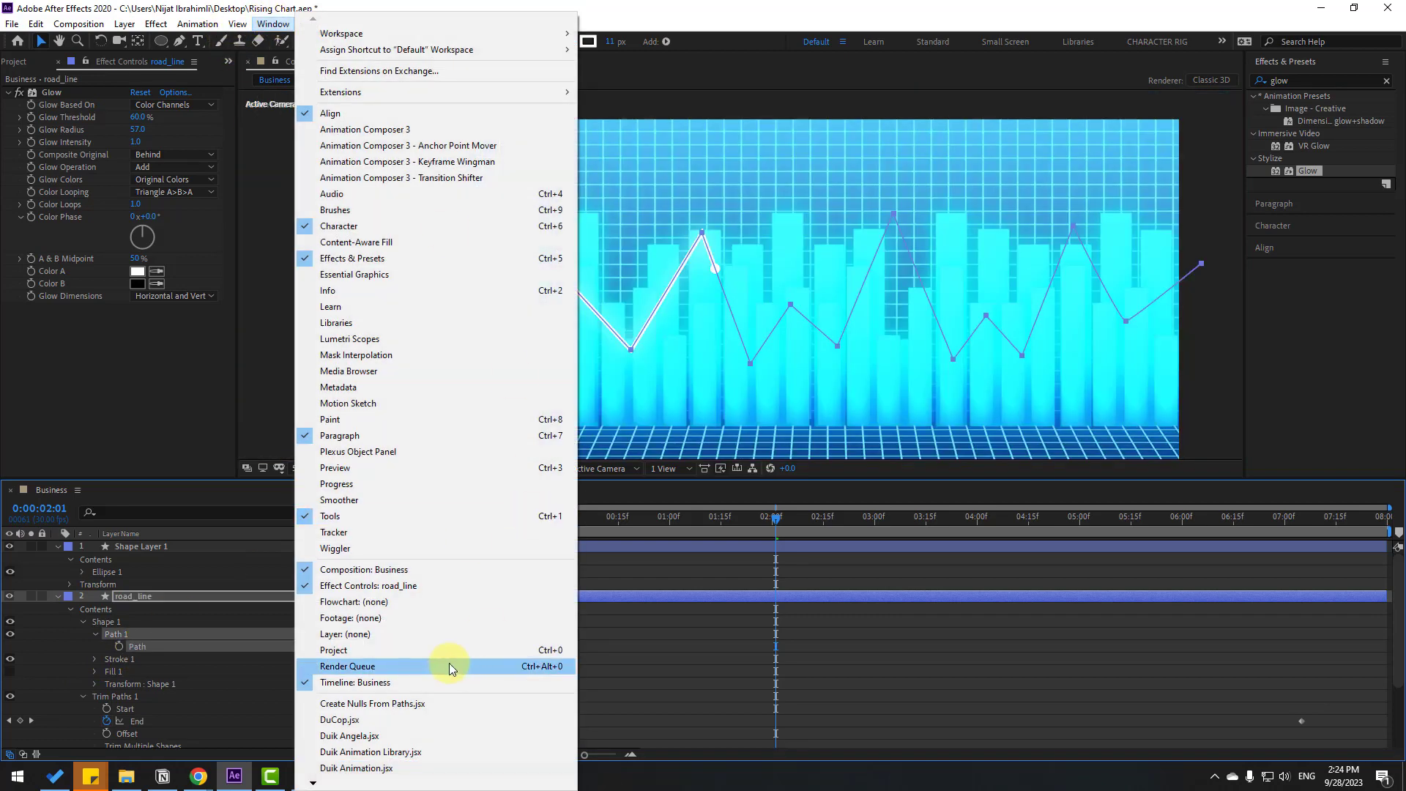
pyautogui.click(405, 704)
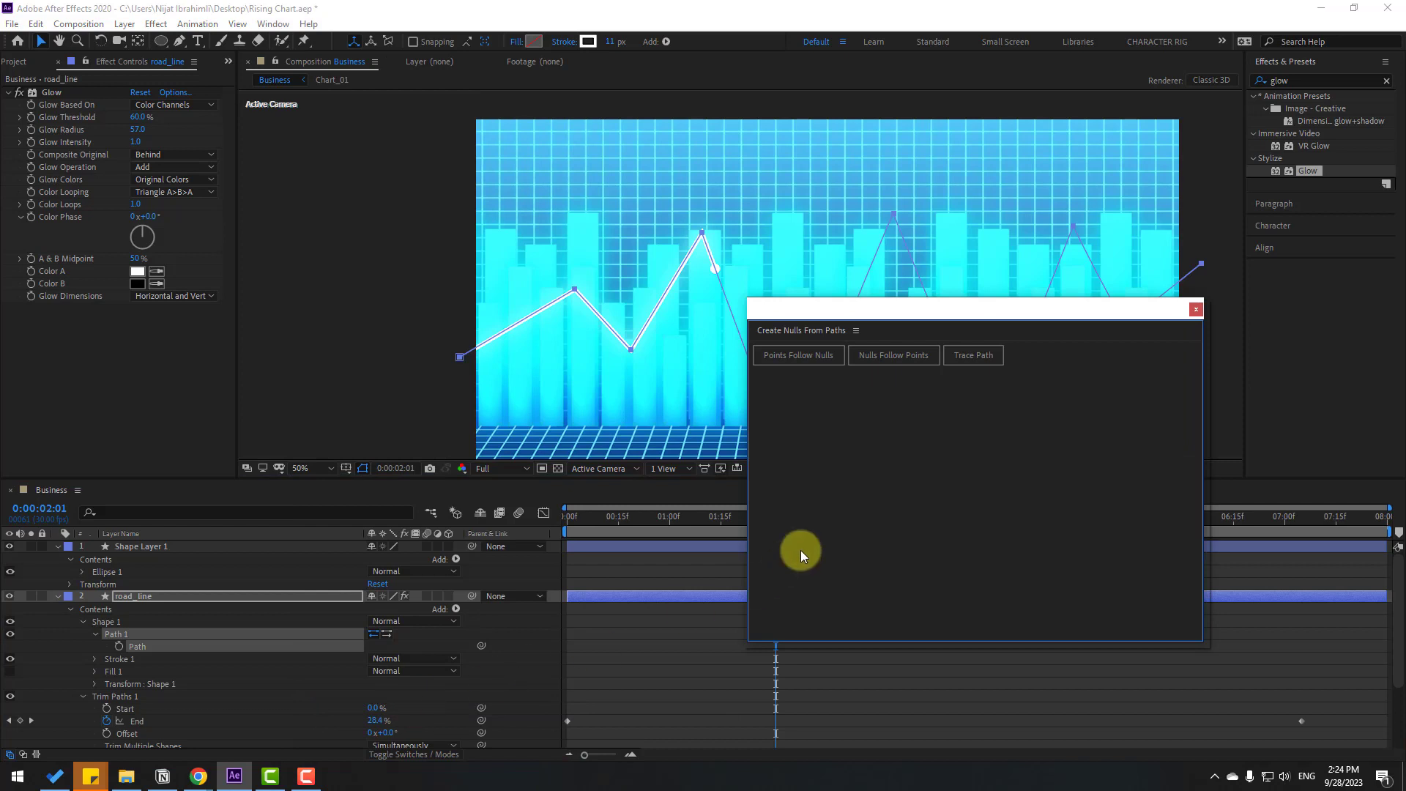
pyautogui.click(969, 356)
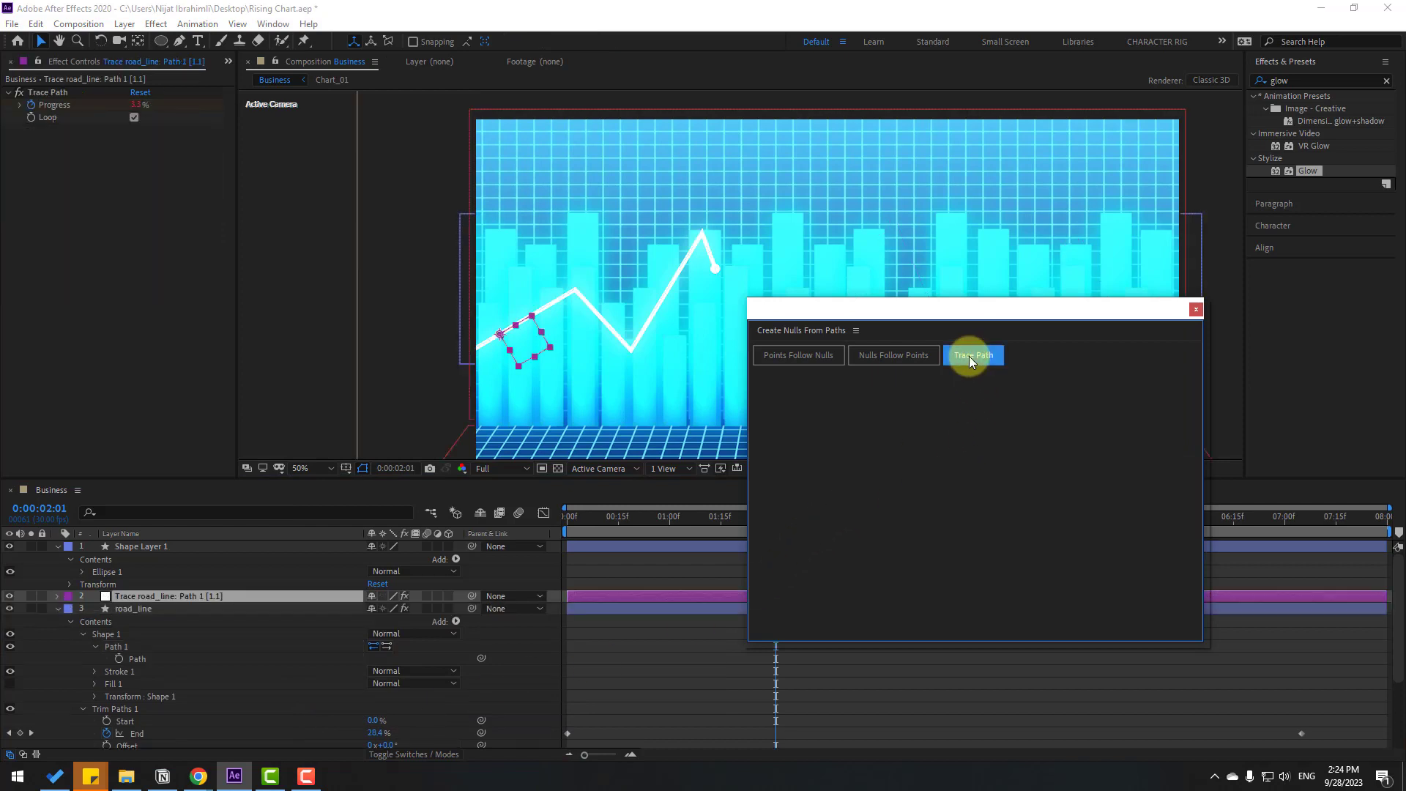
pyautogui.moveTo(964, 315); pyautogui.dragTo(896, 337)
pyautogui.click(1129, 331)
pyautogui.moveTo(655, 522)
pyautogui.mouseDown()
pyautogui.moveTo(590, 525)
pyautogui.moveTo(665, 516)
pyautogui.moveTo(618, 511)
pyautogui.moveTo(665, 504)
pyautogui.moveTo(649, 501)
pyautogui.mouseUp()
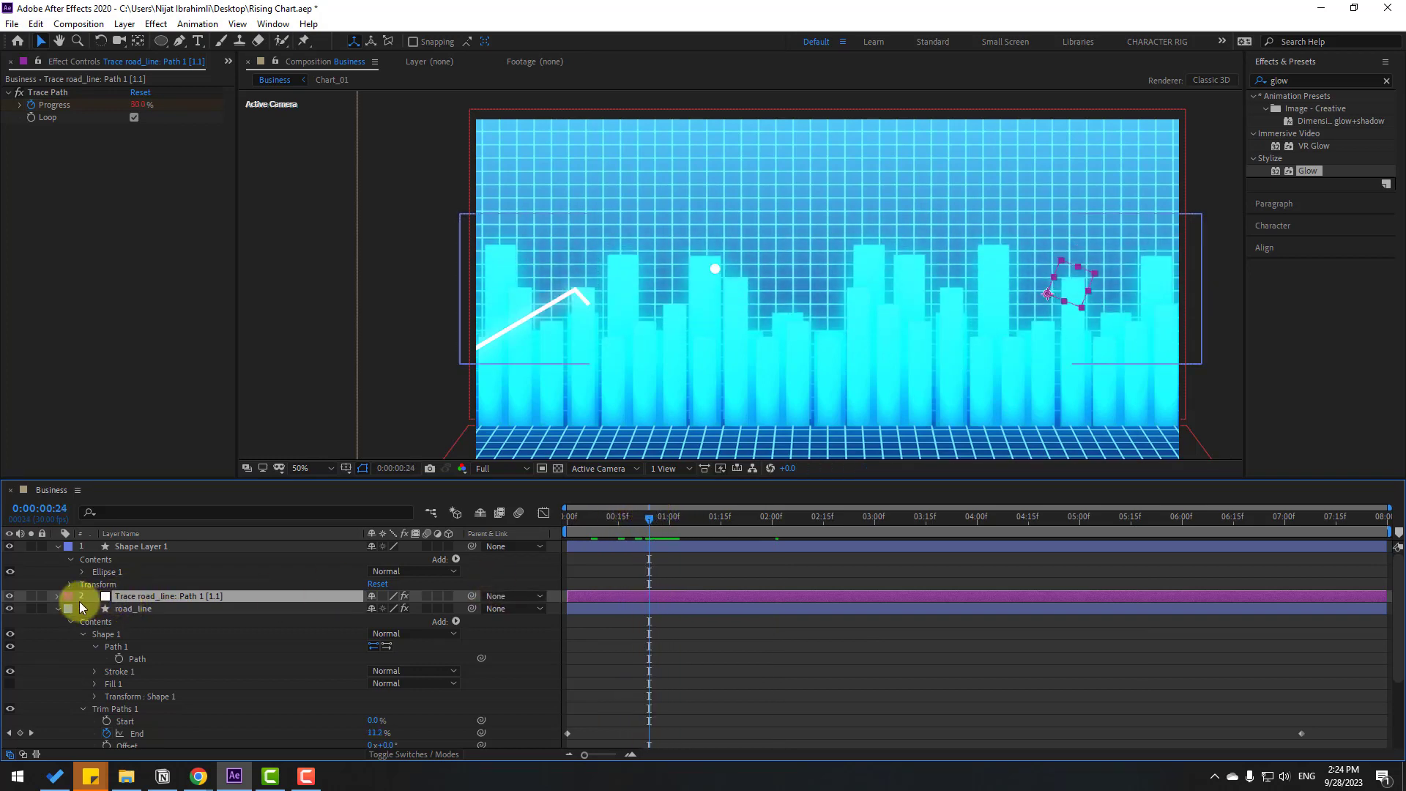
# Step: Delete the loopOut expression from the Progress property of the trace null's Trace Path effect
pyautogui.click(58, 595)
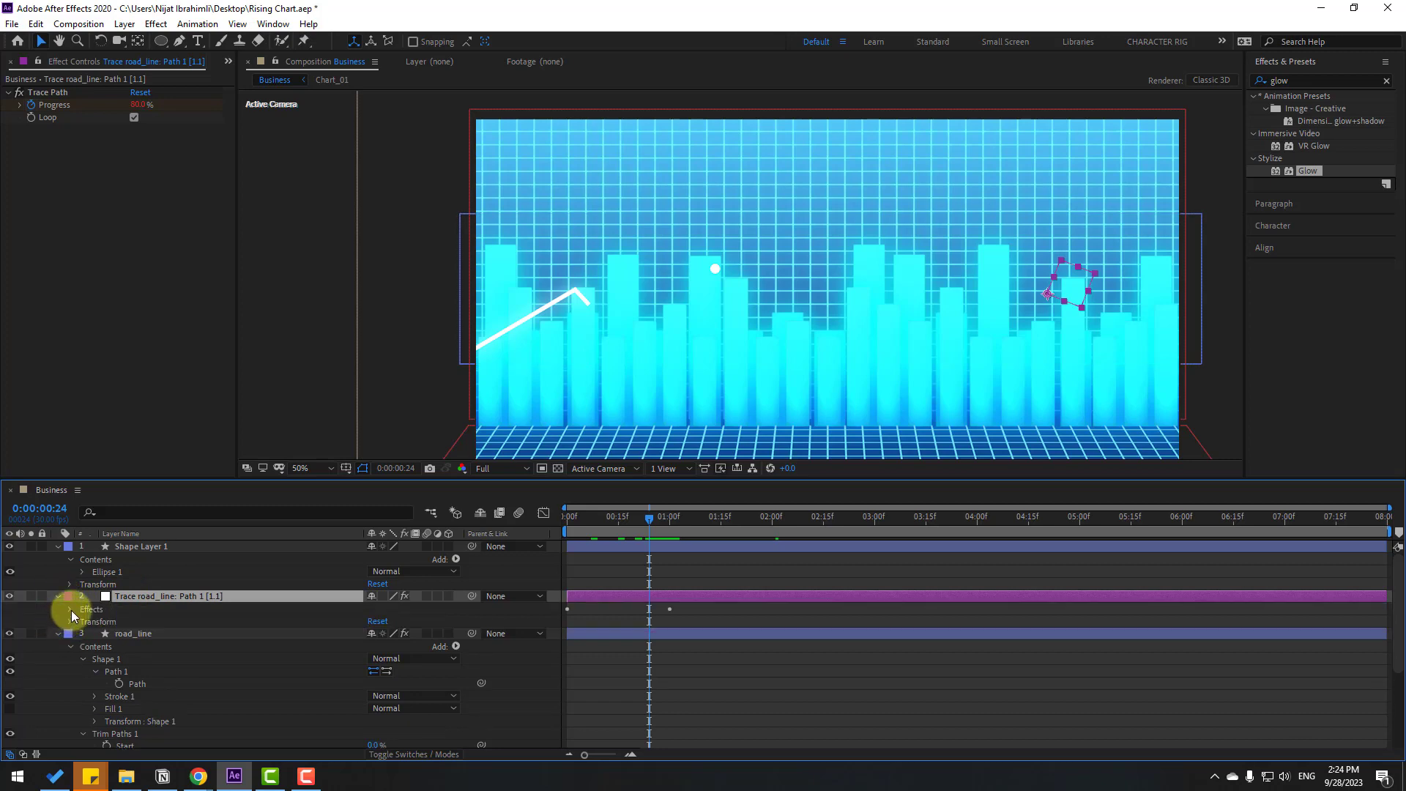
pyautogui.click(71, 610)
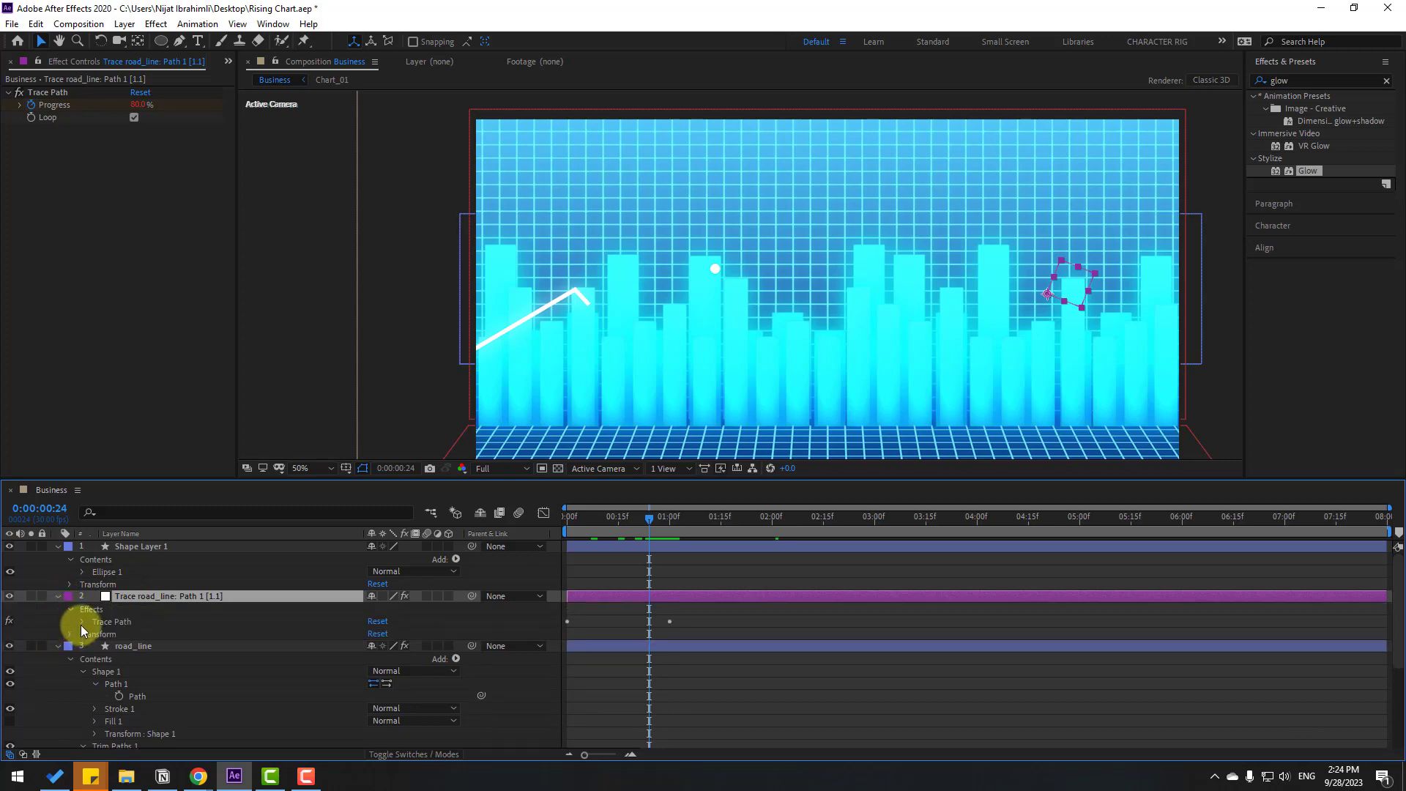
pyautogui.click(81, 622)
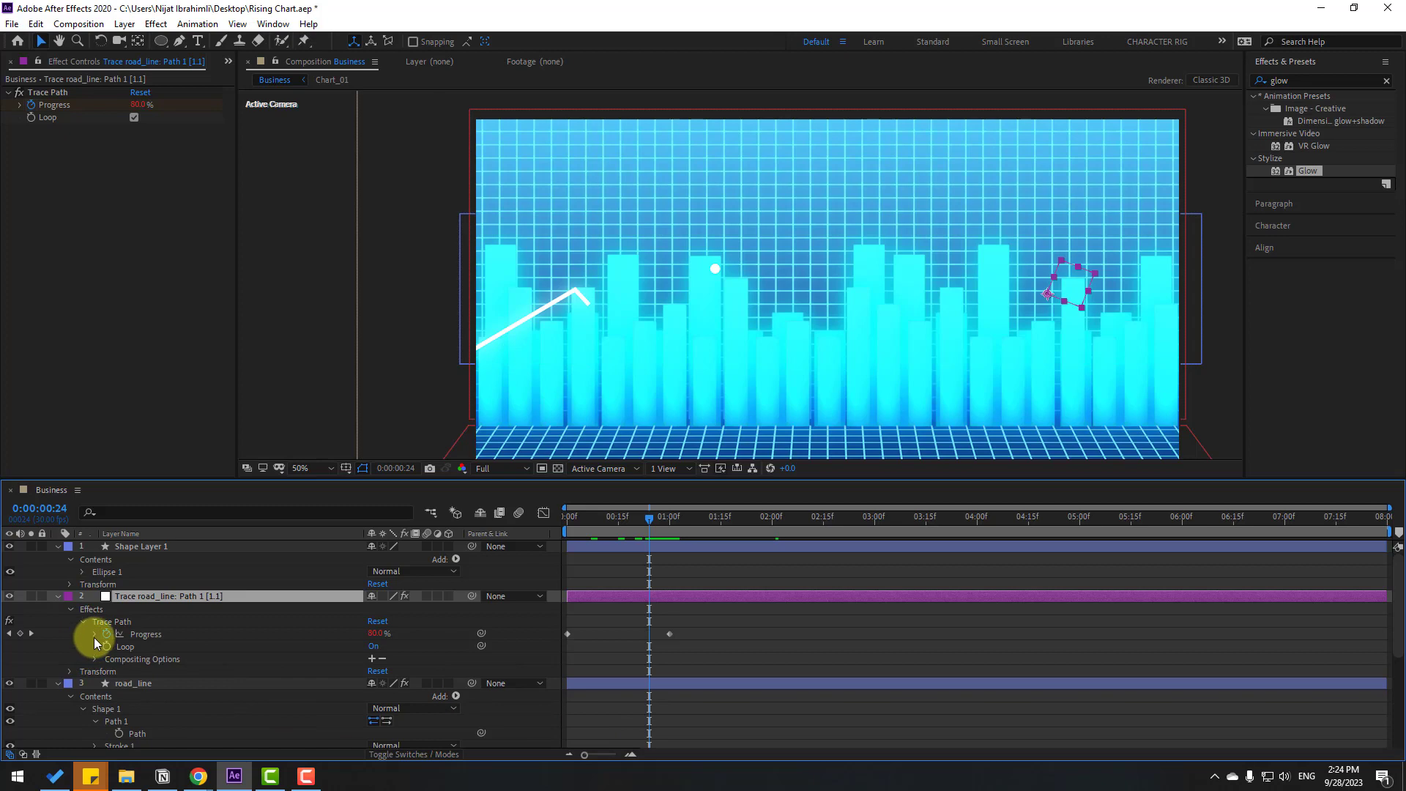
pyautogui.click(93, 635)
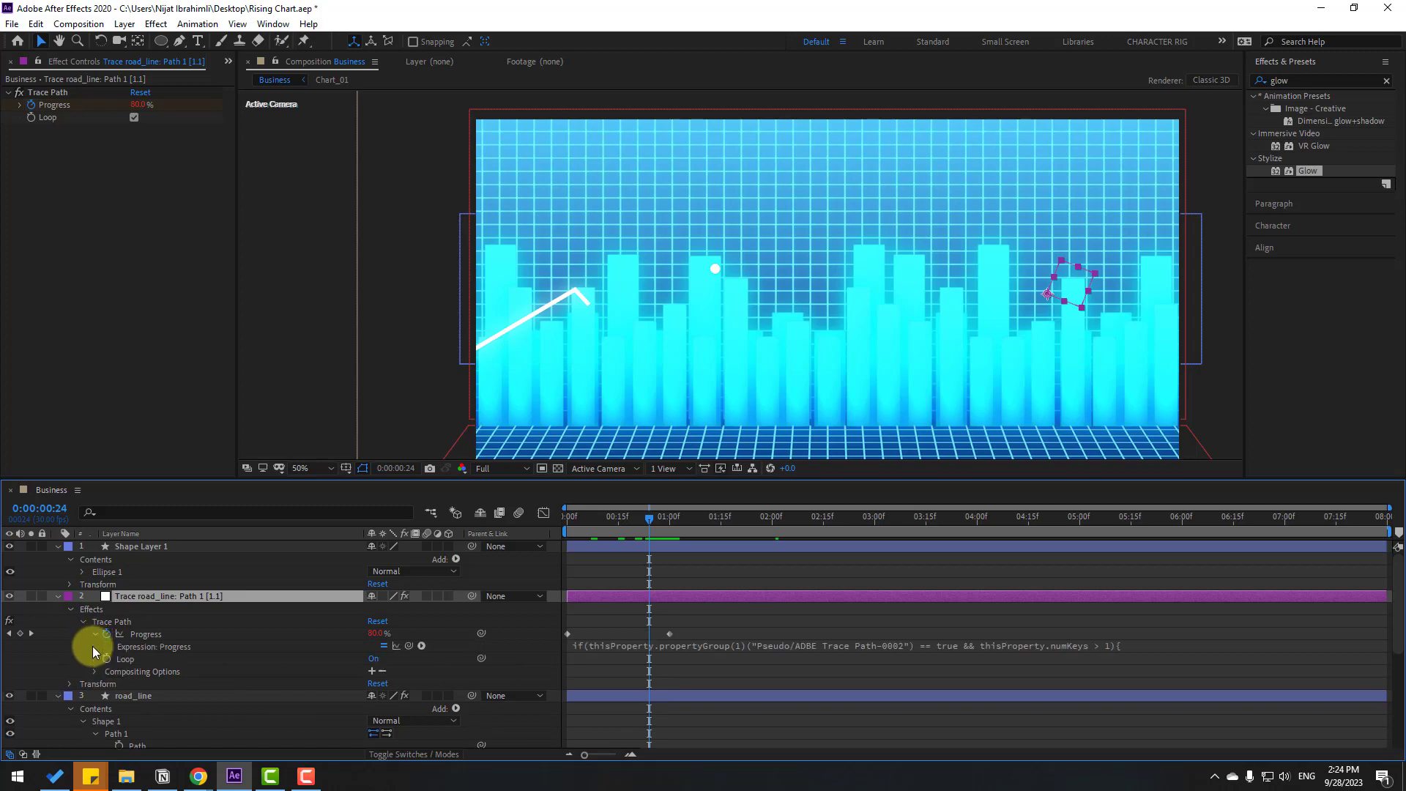
pyautogui.click(608, 648)
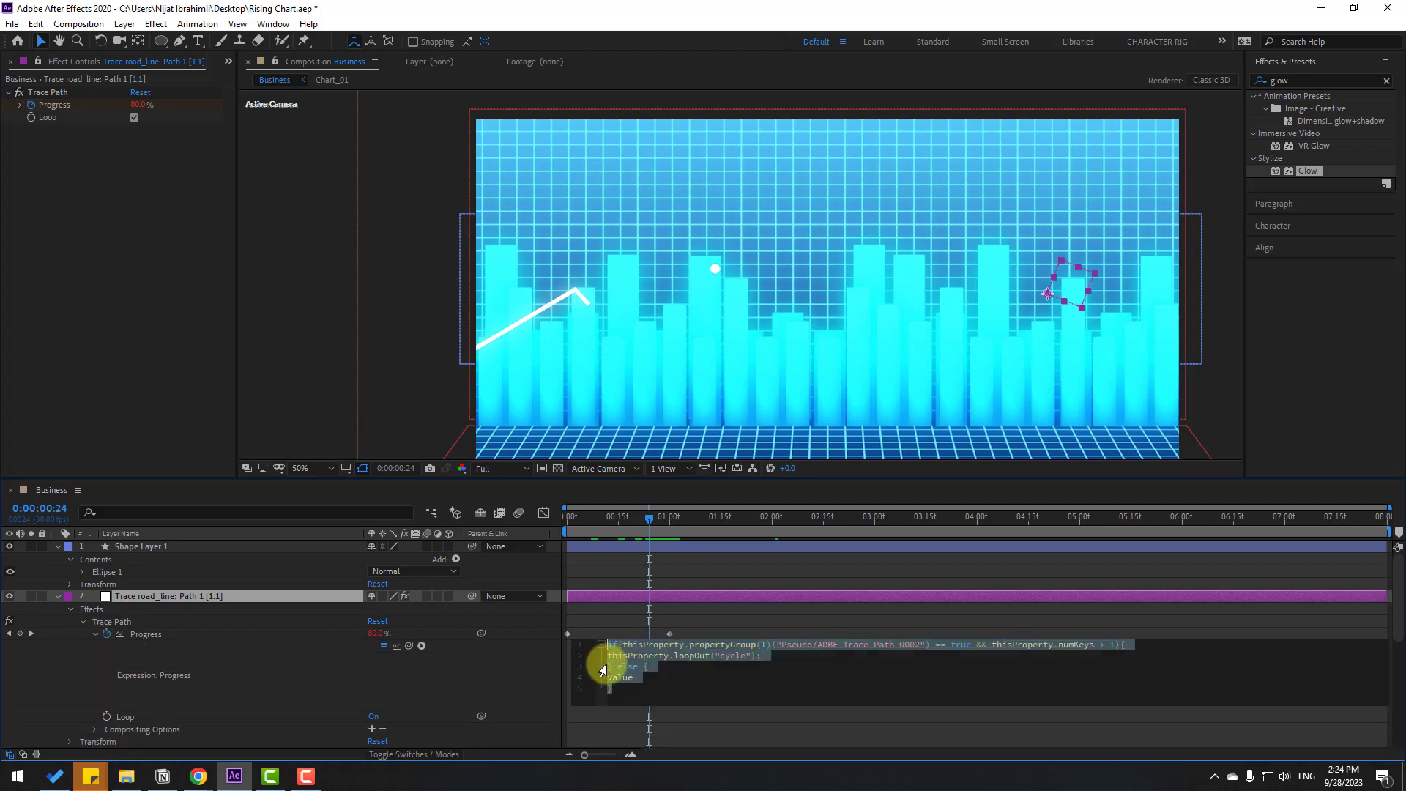
pyautogui.press('BackSpace')
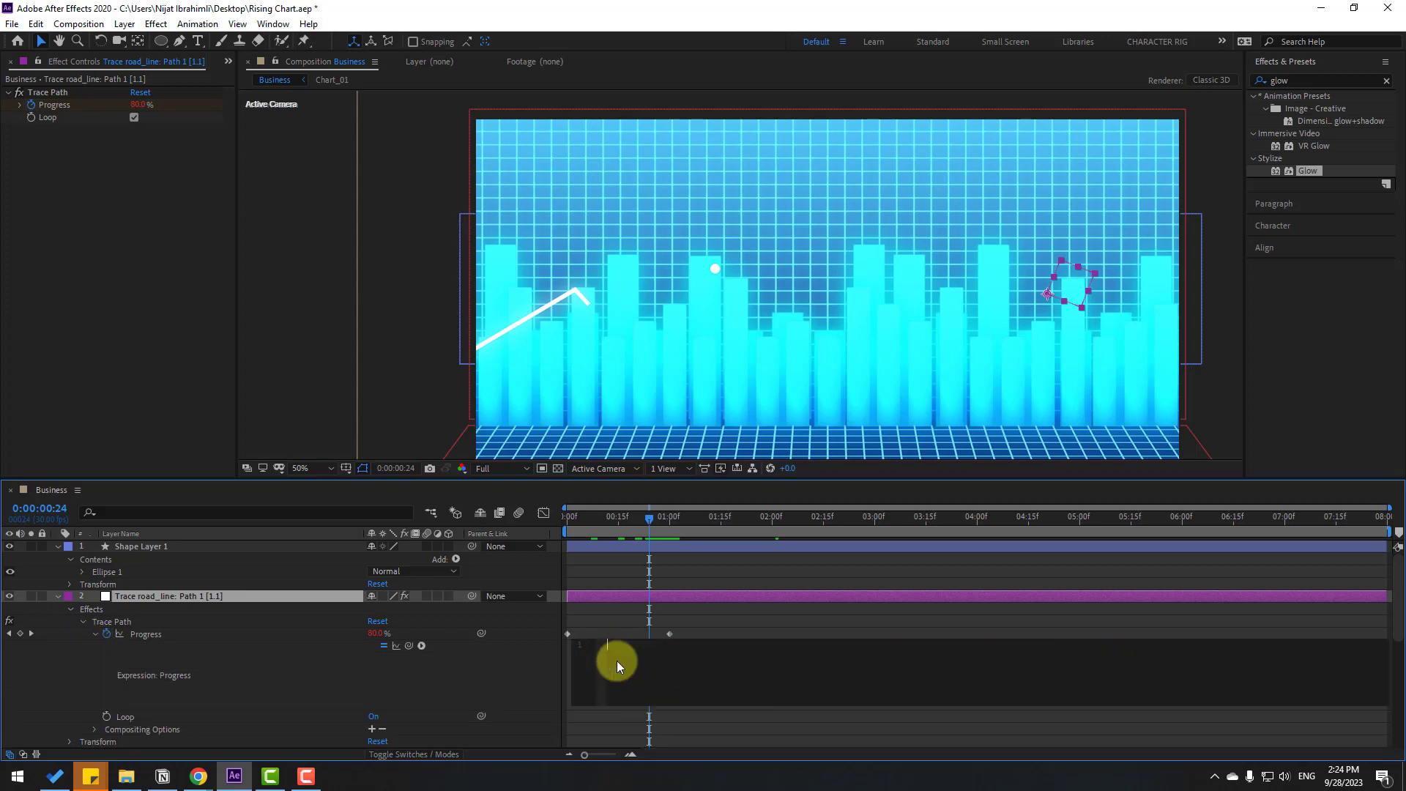
pyautogui.click(587, 633)
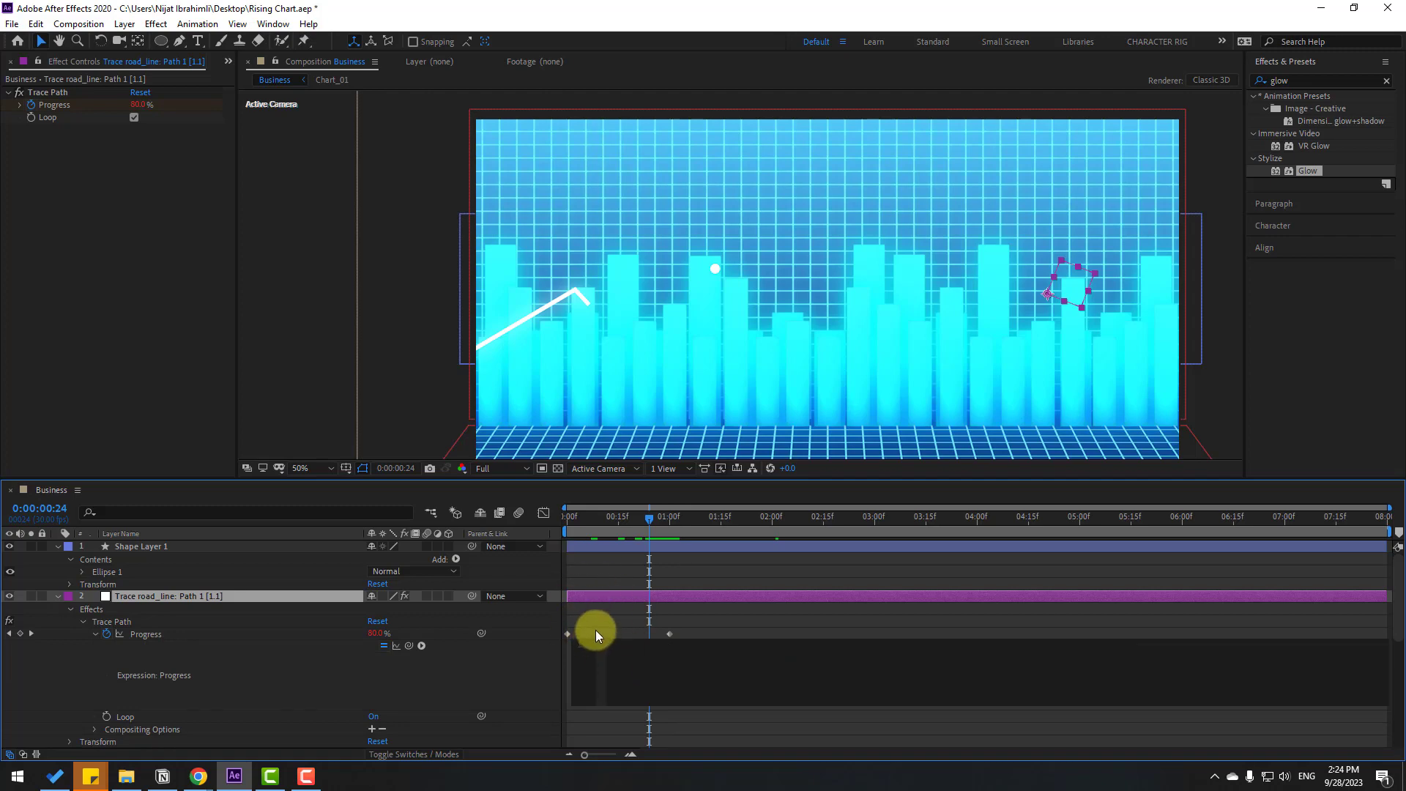
# Step: Link the trace null's Progress property to the End value of road_line's Trim Paths 1 with an expression
pyautogui.click(596, 630)
pyautogui.click(53, 596)
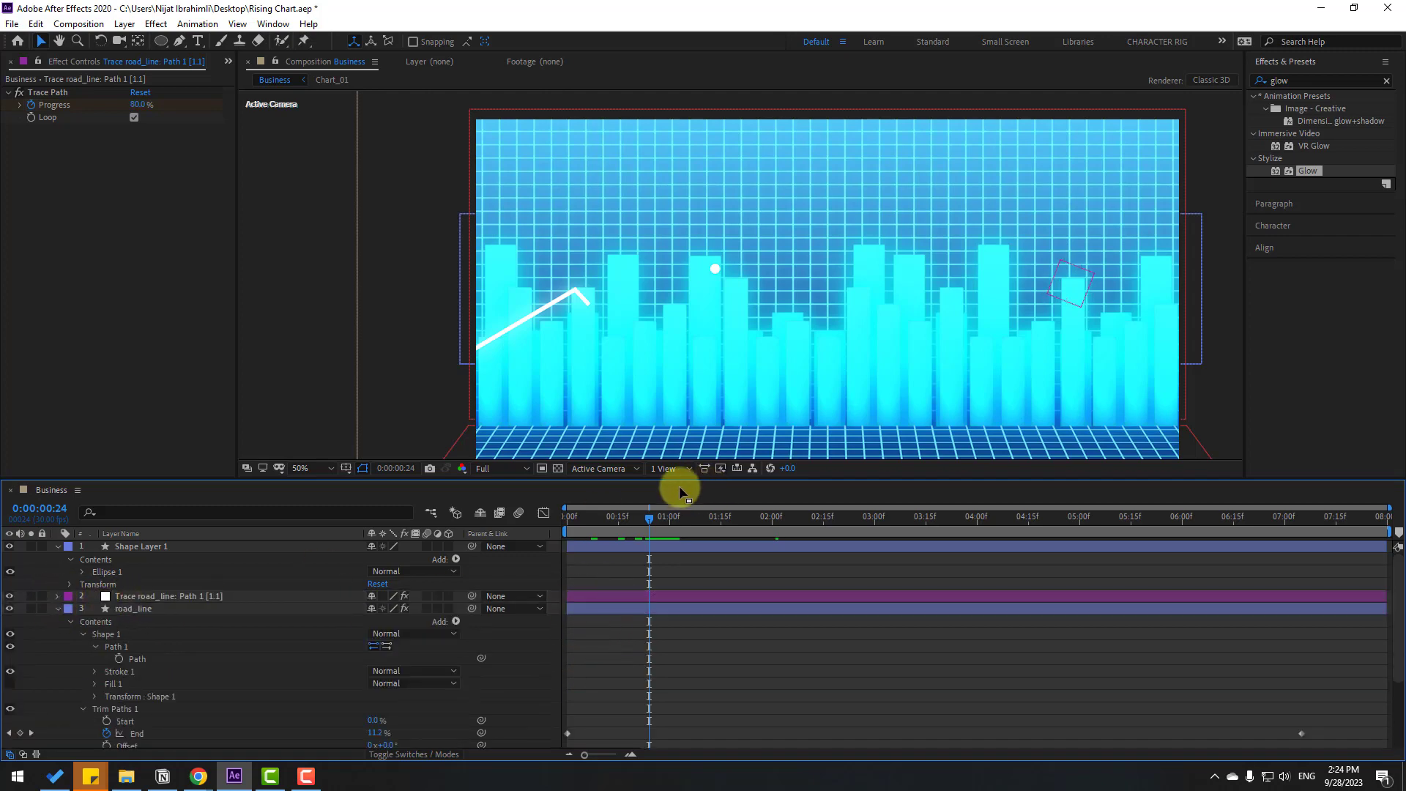
pyautogui.moveTo(594, 523); pyautogui.dragTo(648, 517)
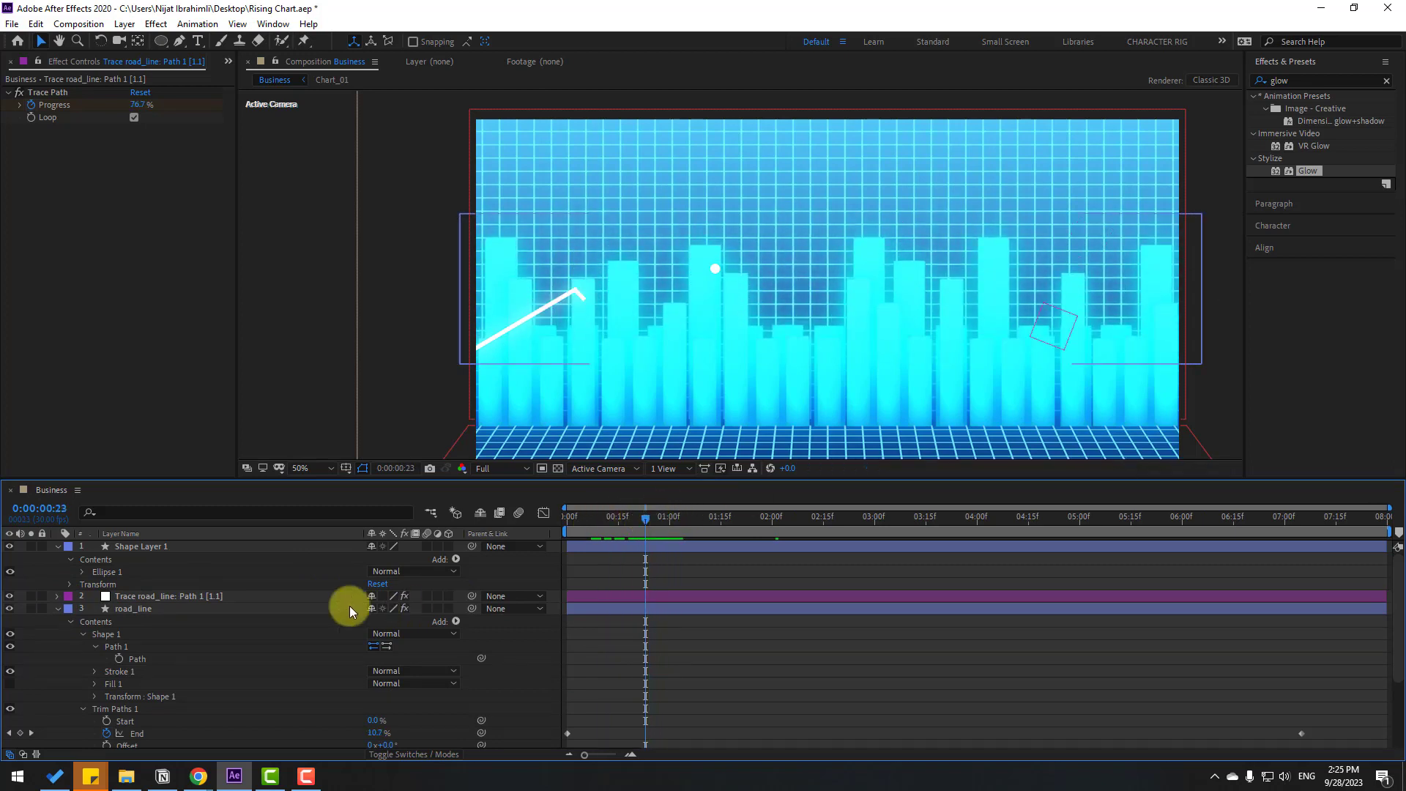
pyautogui.click(99, 596)
pyautogui.click(58, 596)
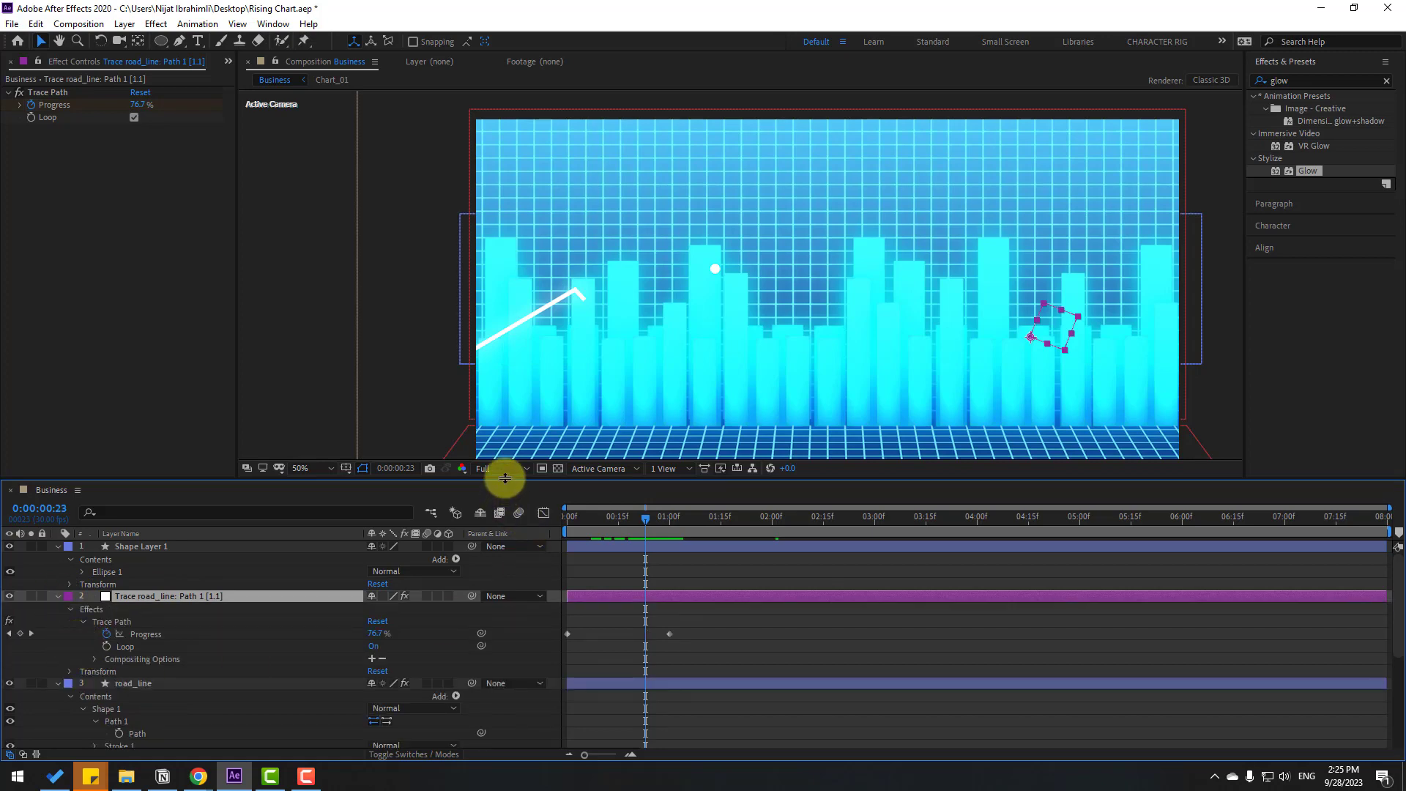
pyautogui.moveTo(506, 480); pyautogui.dragTo(539, 335)
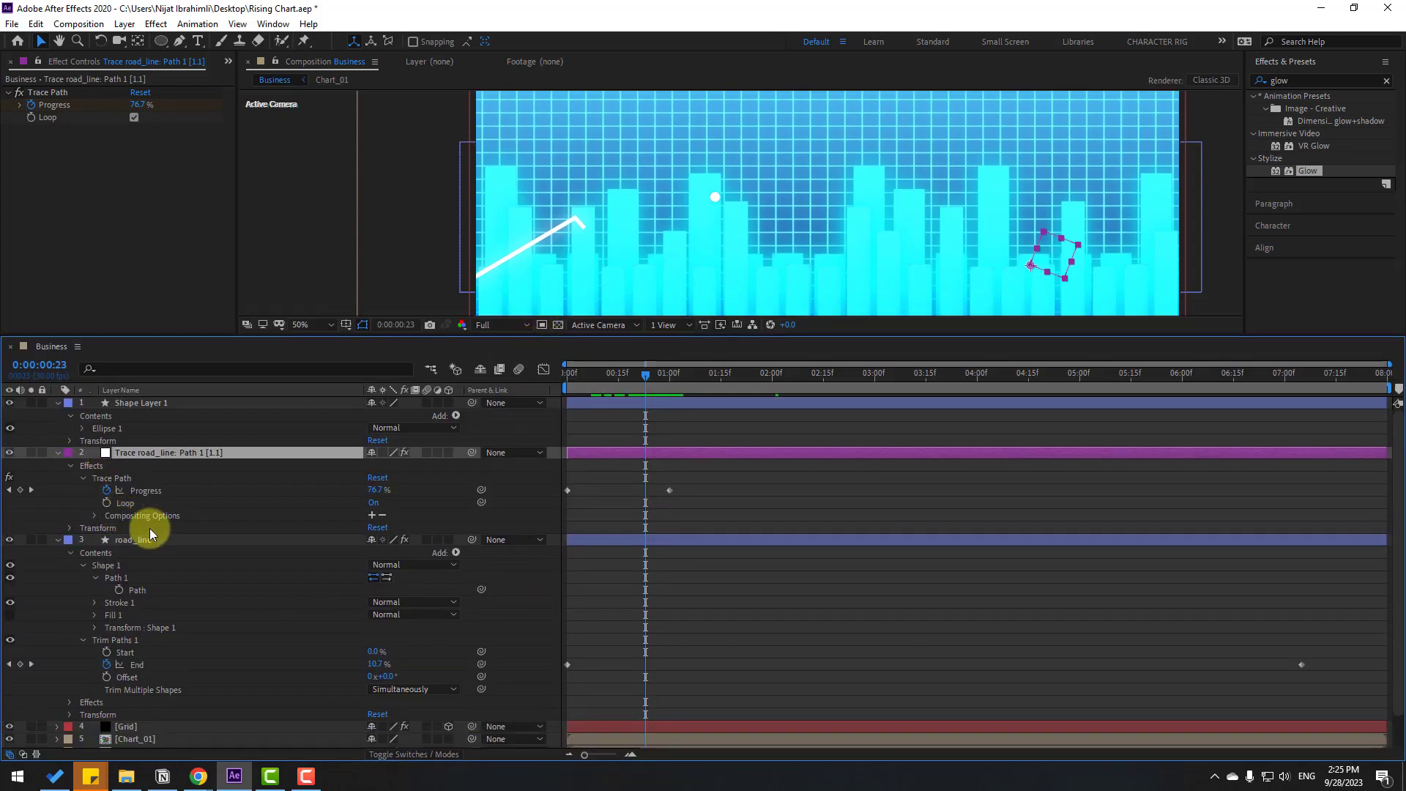
pyautogui.keyDown('alt'); pyautogui.click(106, 491); pyautogui.keyUp('alt')
pyautogui.moveTo(410, 503); pyautogui.dragTo(144, 688)
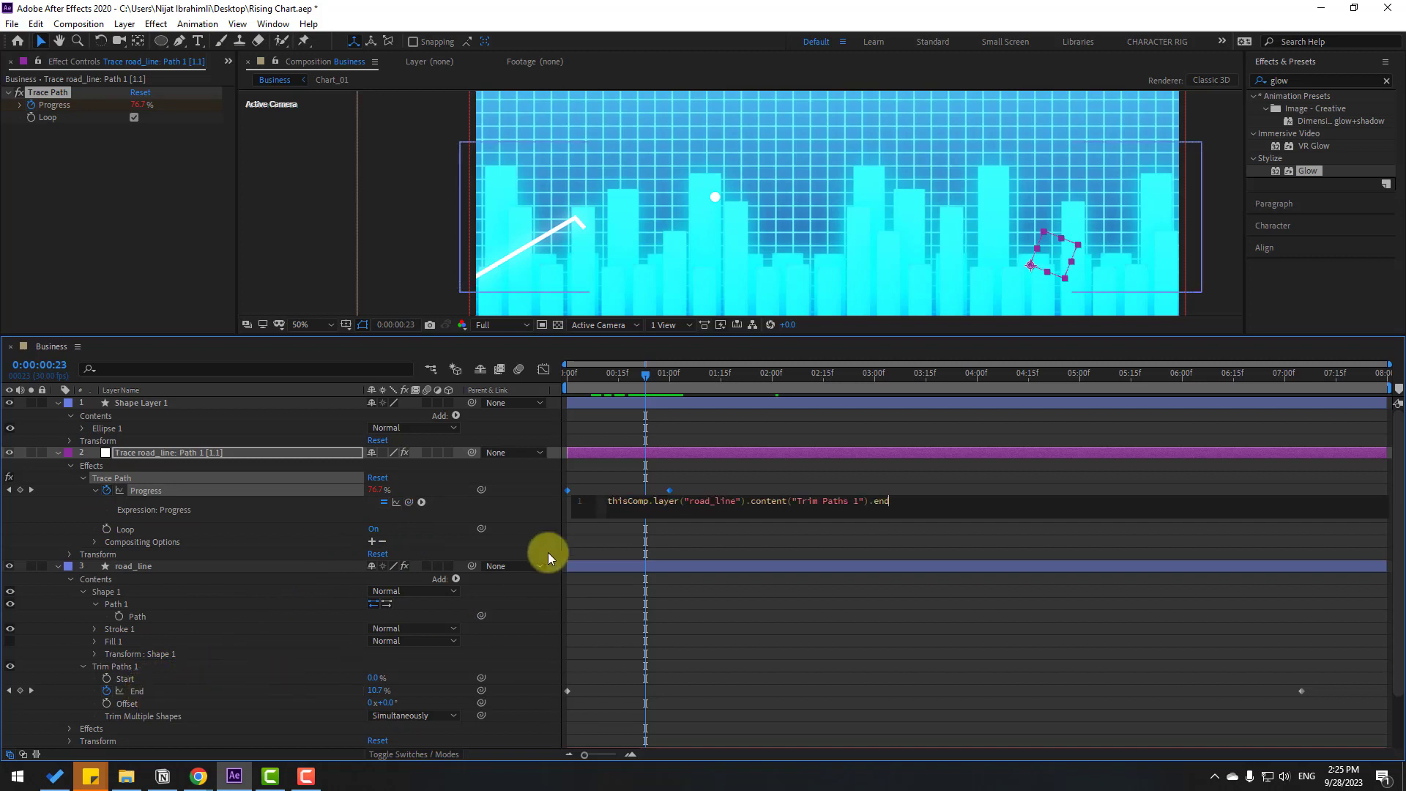
pyautogui.click(599, 489)
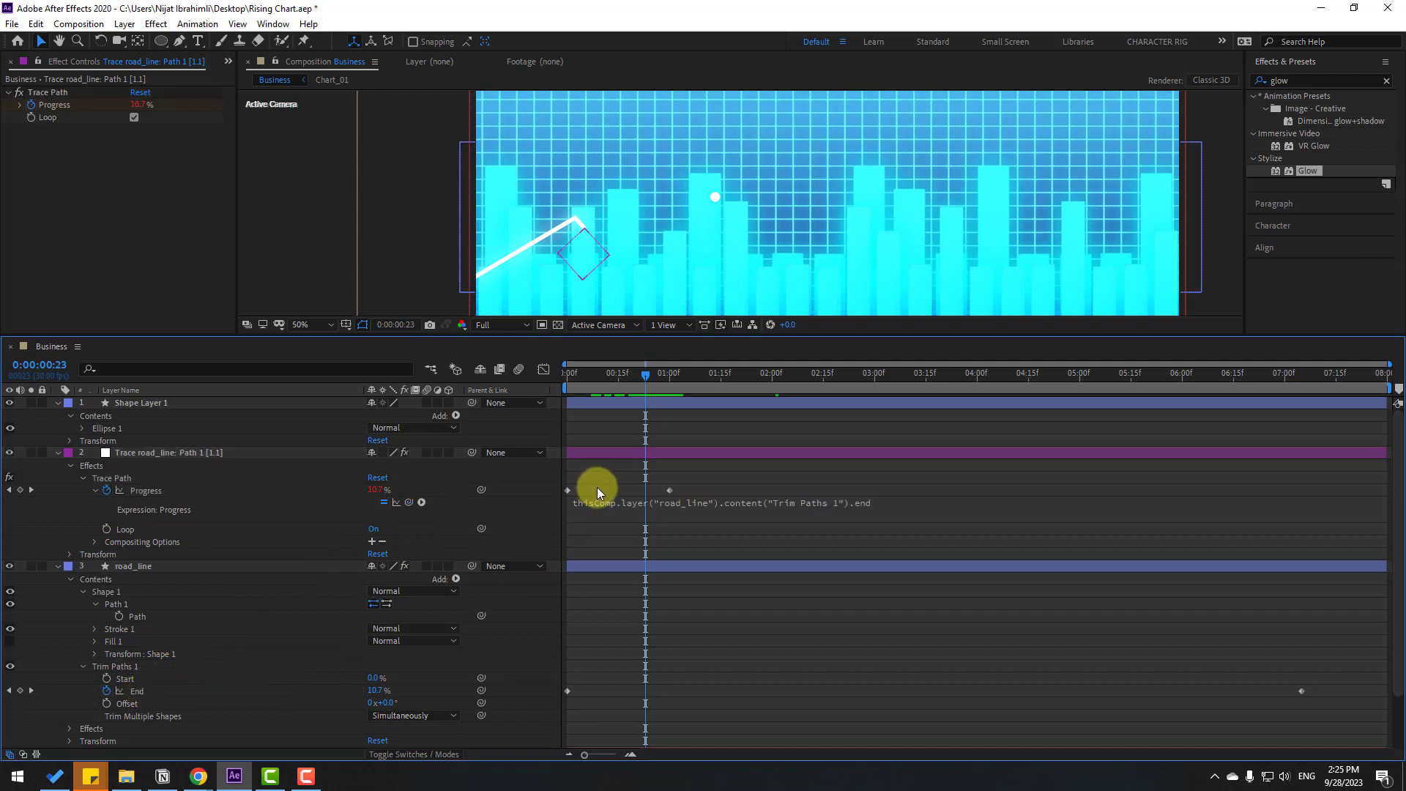
# Step: Set the preview resolution to Quarter and move to 0:00:02:01, where the trend line's end meets the white circle
pyautogui.moveTo(646, 373); pyautogui.dragTo(769, 375)
pyautogui.click(507, 327)
pyautogui.click(504, 412)
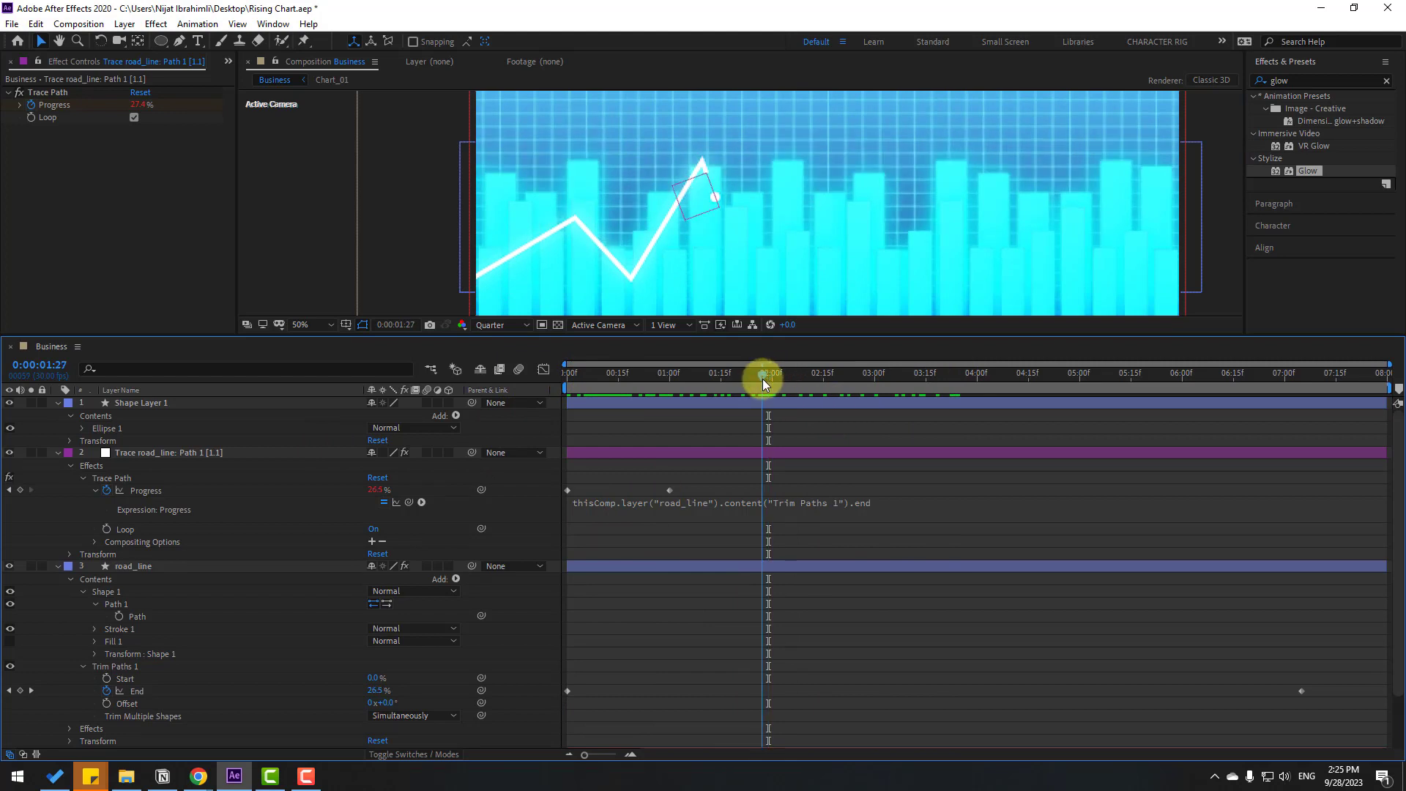
pyautogui.press('pagedown')
pyautogui.press('pagedown')
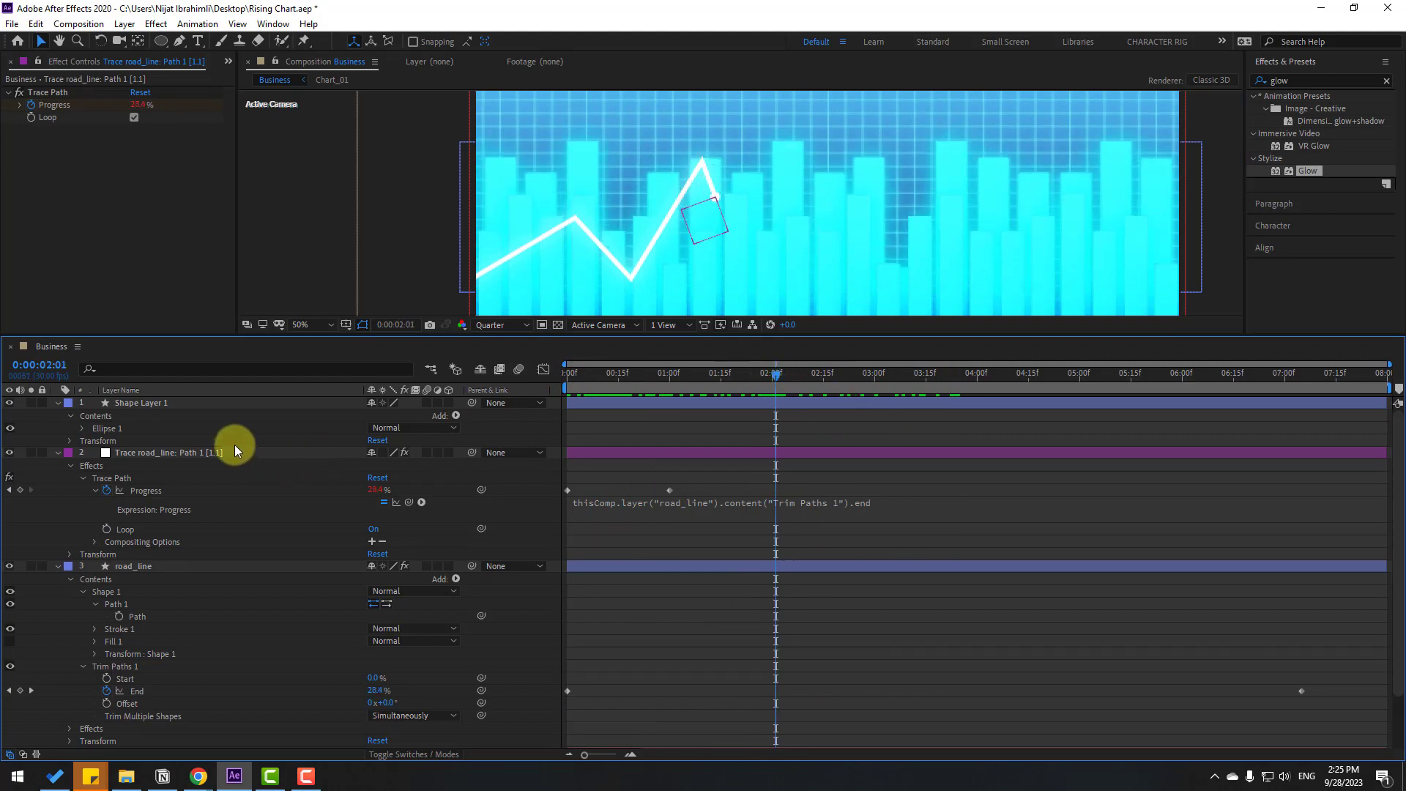
# Step: Parent the circle's Shape Layer 1 to the Trace road_line null and preview its motion along the line
pyautogui.click(147, 403)
pyautogui.moveTo(470, 405)
pyautogui.mouseDown()
pyautogui.moveTo(211, 411)
pyautogui.moveTo(142, 451)
pyautogui.mouseUp()
pyautogui.press('space')
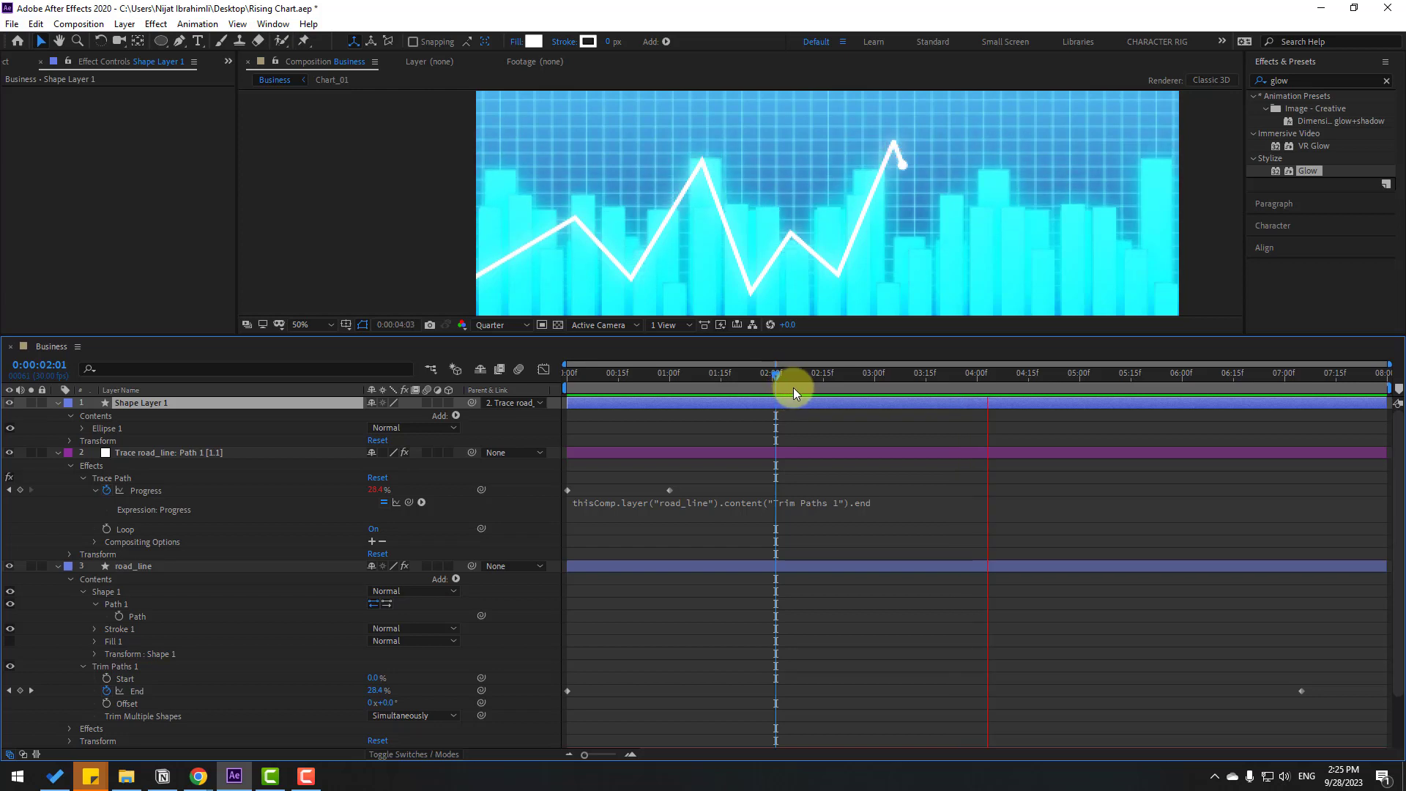
# Step: Collapse the properties of the expanded layers and enlarge the composition view
pyautogui.click(59, 453)
pyautogui.click(58, 466)
pyautogui.click(57, 403)
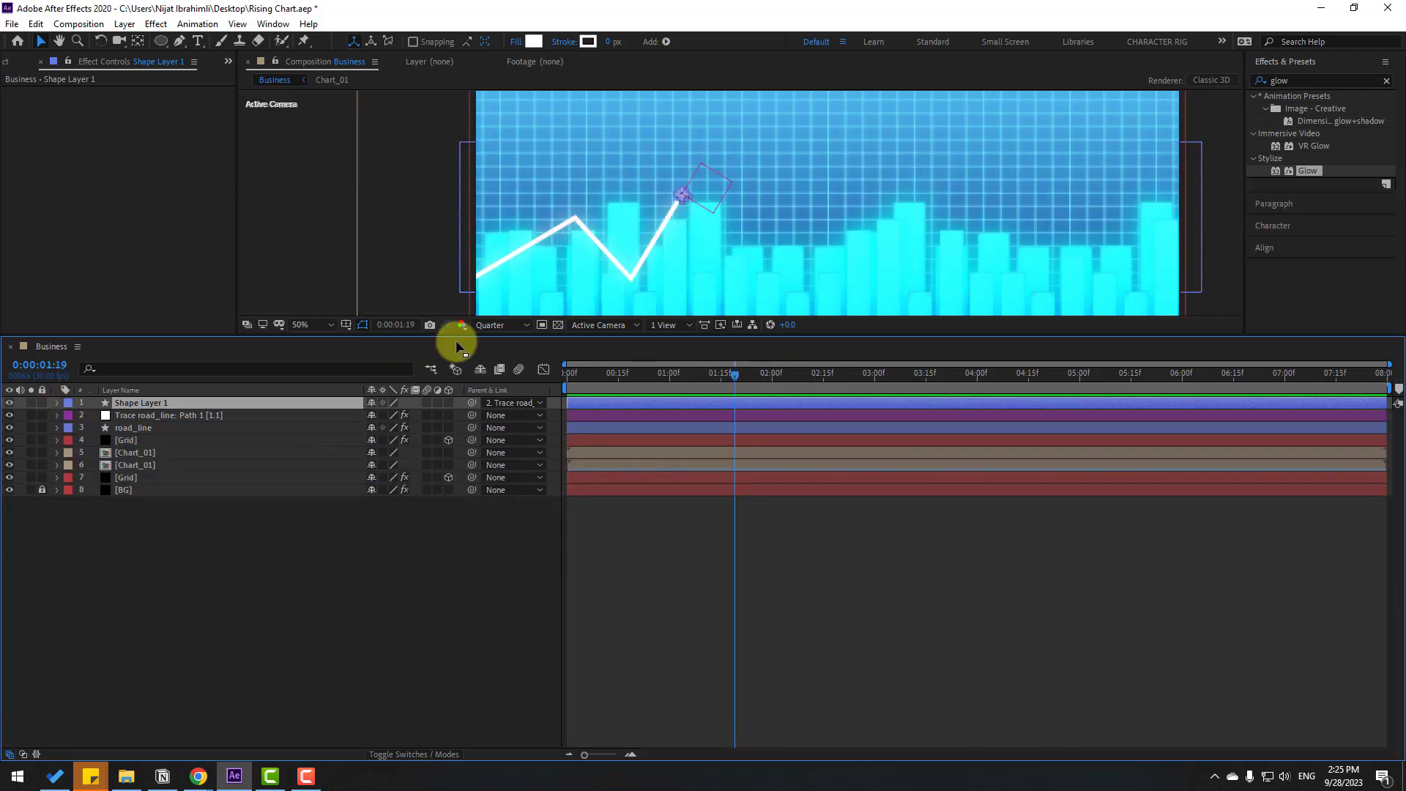
pyautogui.moveTo(463, 341); pyautogui.dragTo(462, 511)
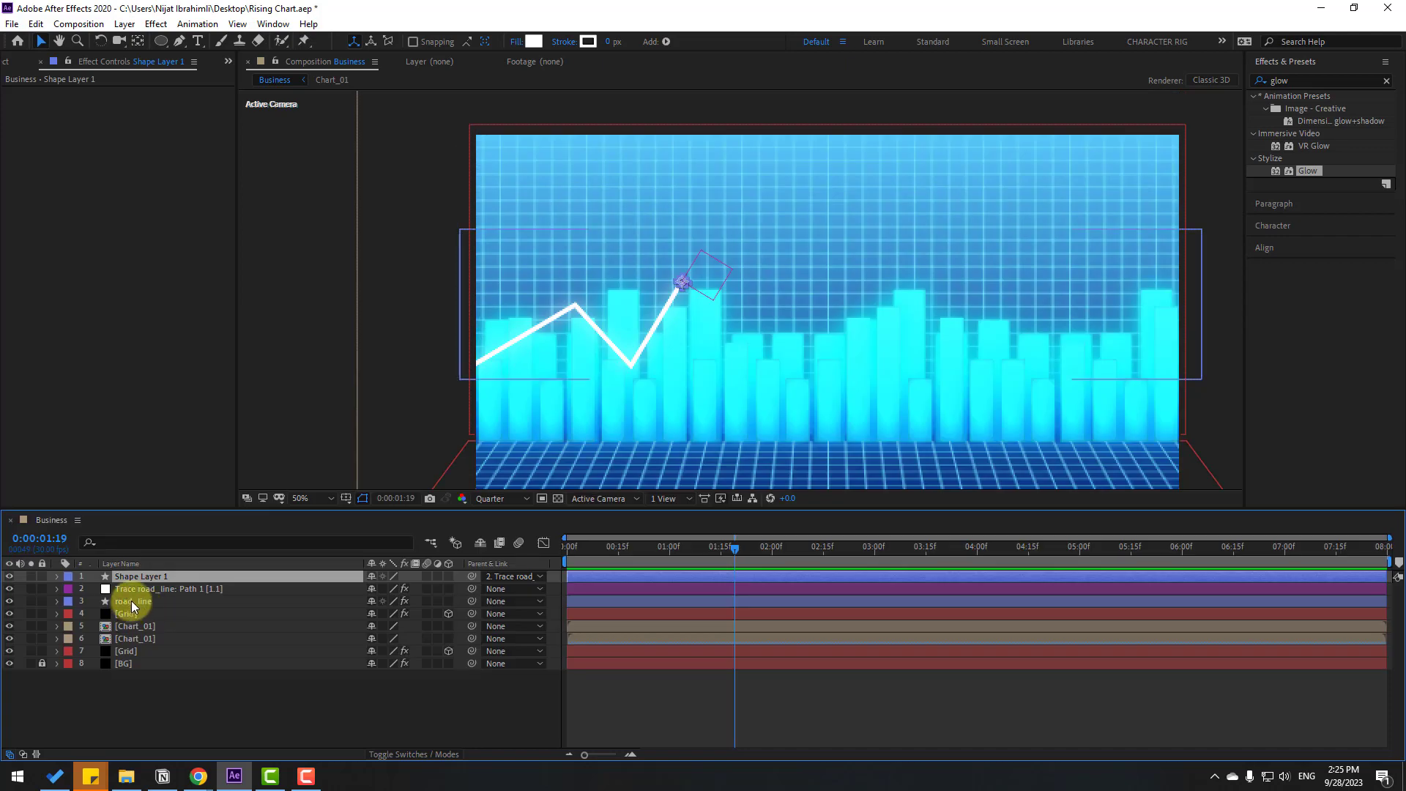
# Step: Copy the Glow effect from road_line to the circle's Shape Layer 1
pyautogui.click(131, 600)
pyautogui.click(48, 96)
pyautogui.click(327, 602)
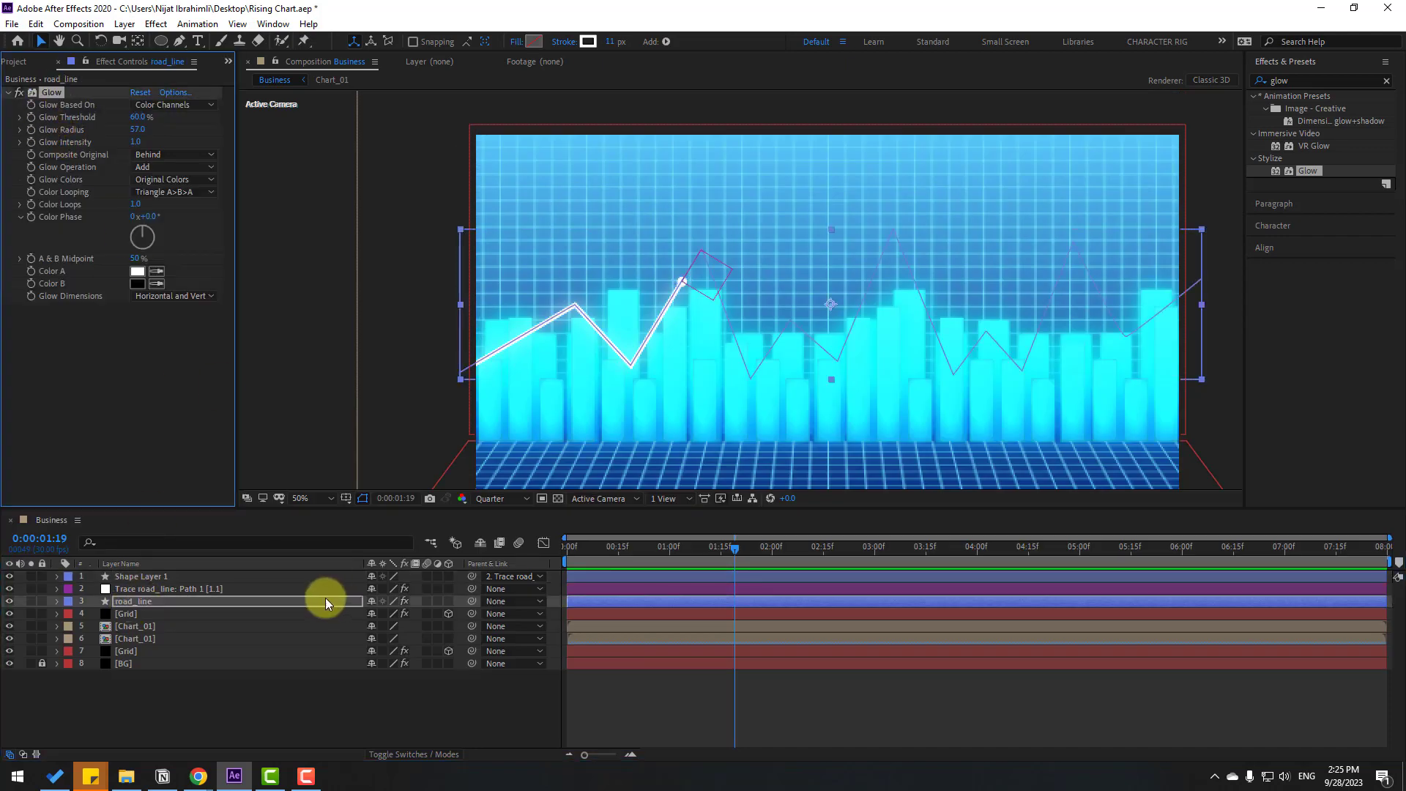
pyautogui.click(137, 577)
pyautogui.press('.')
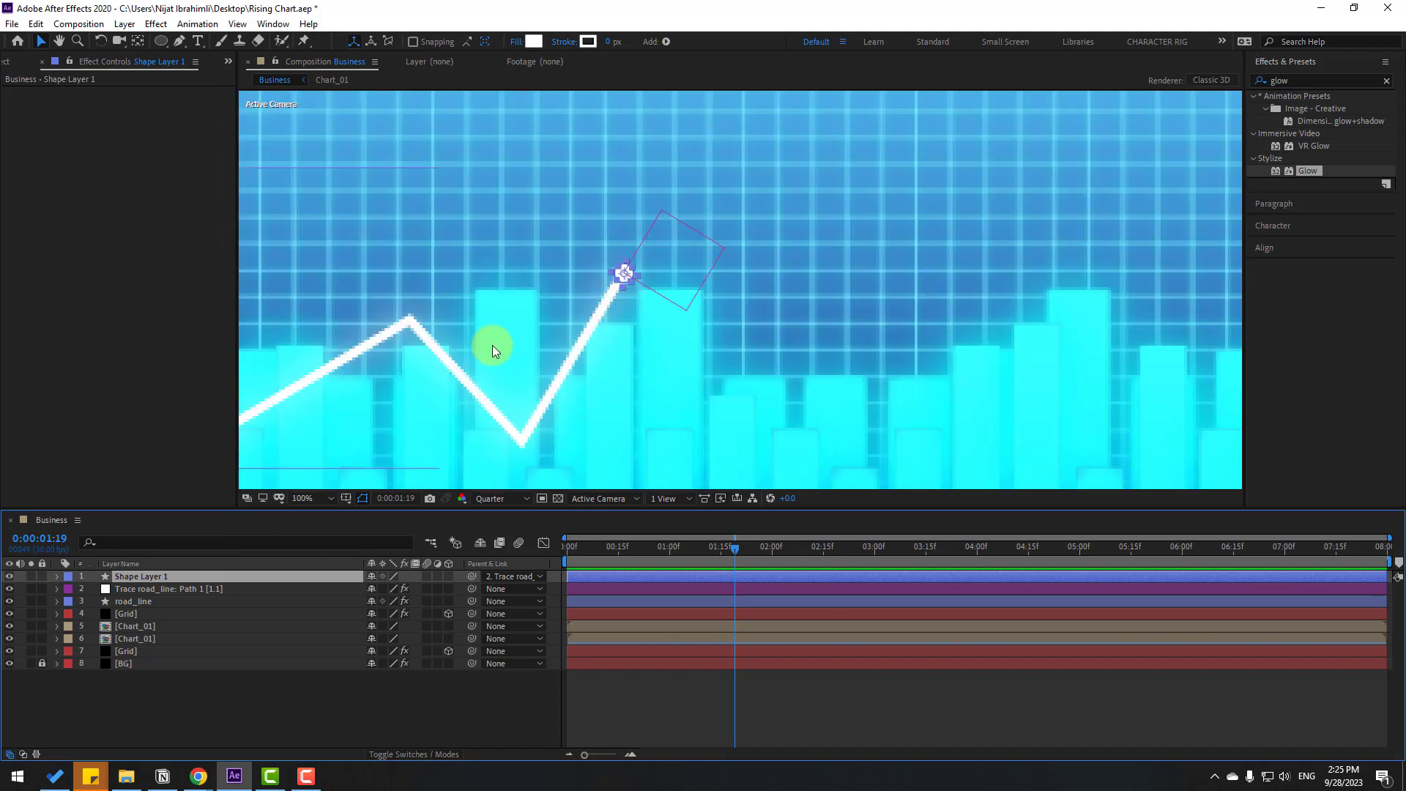
pyautogui.hotkey('ctrl', 'v')
pyautogui.press(',')
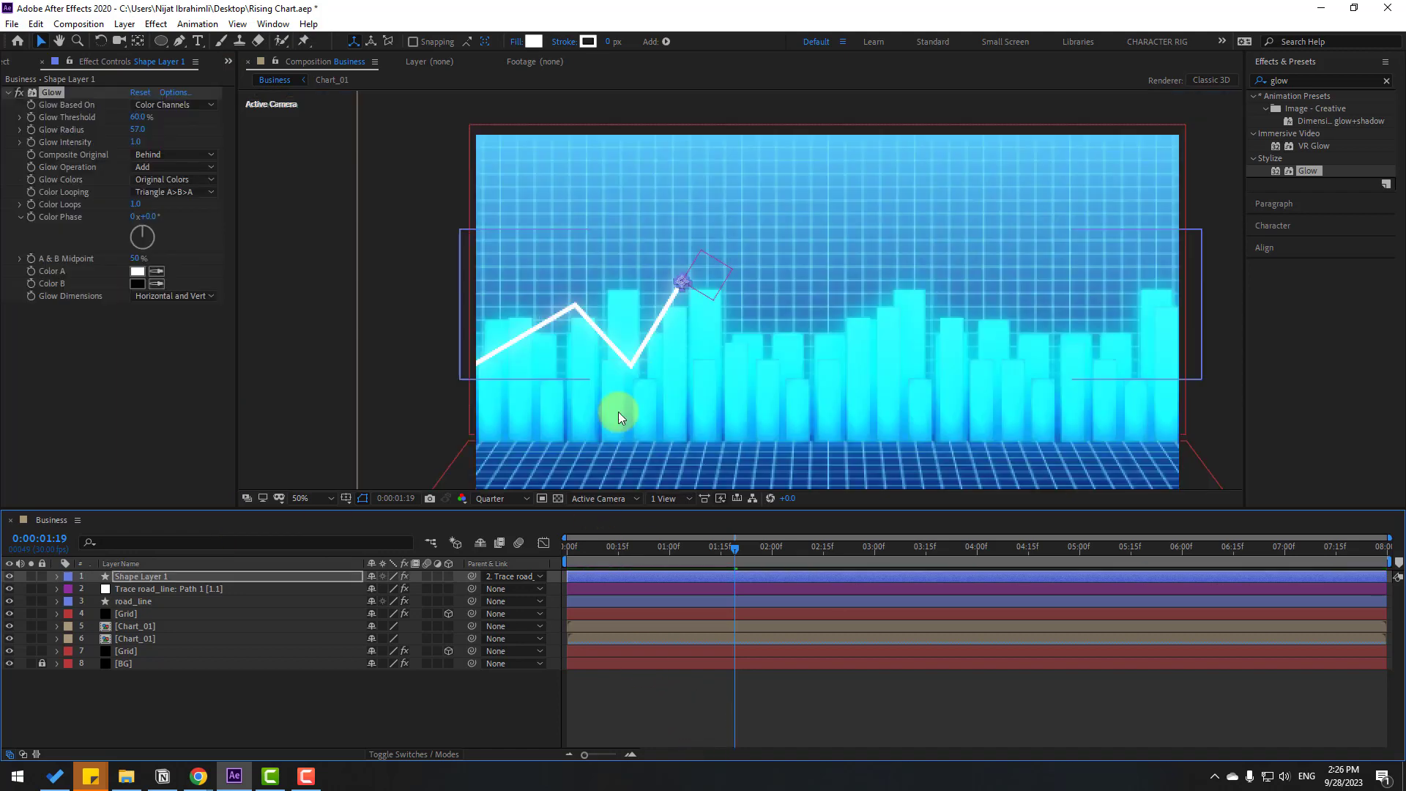
pyautogui.click(622, 715)
# Step: Set Shape Layer 1's scale to 110% and preview the animation
pyautogui.click(242, 577)
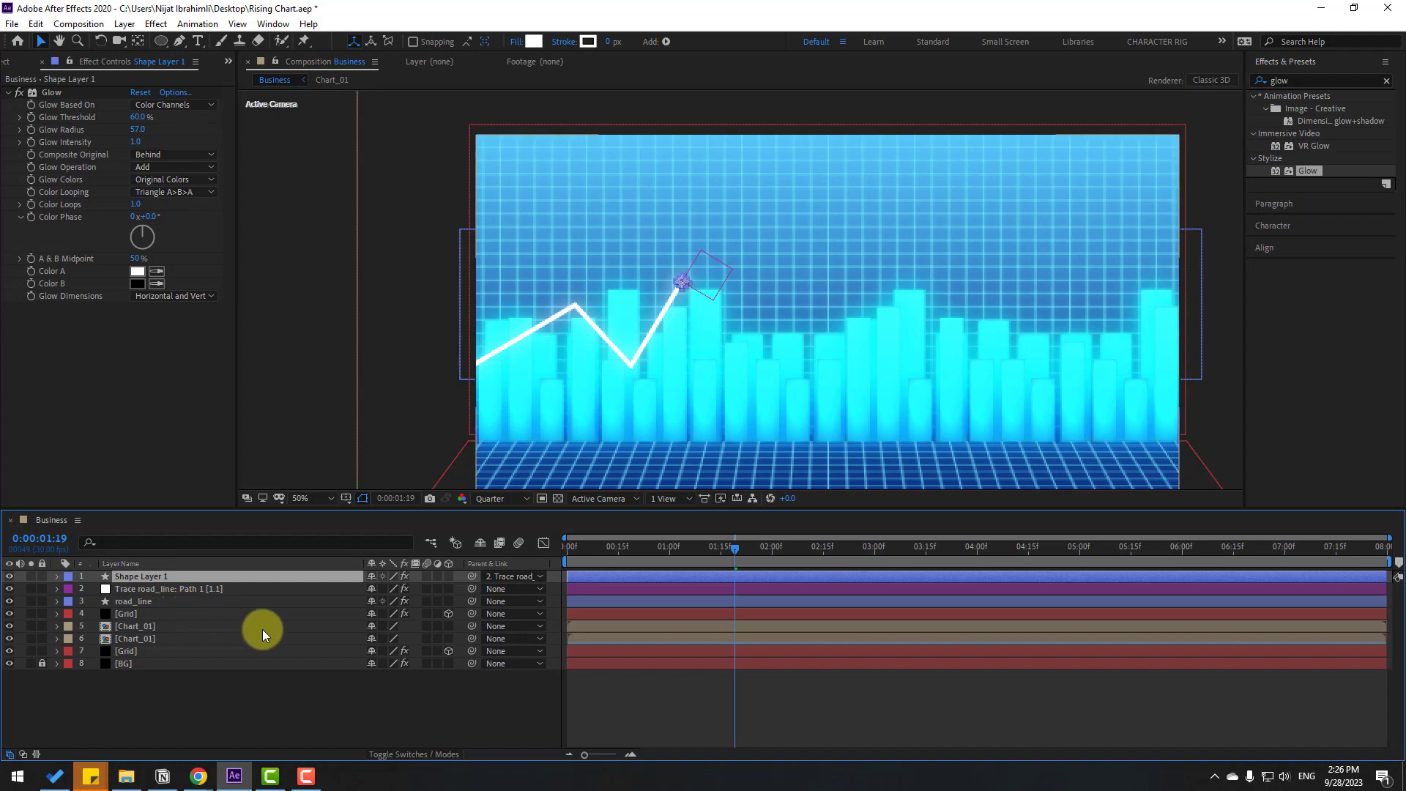
pyautogui.press('s')
pyautogui.write('110')
pyautogui.press('Return')
pyautogui.click(722, 548)
pyautogui.press('space')
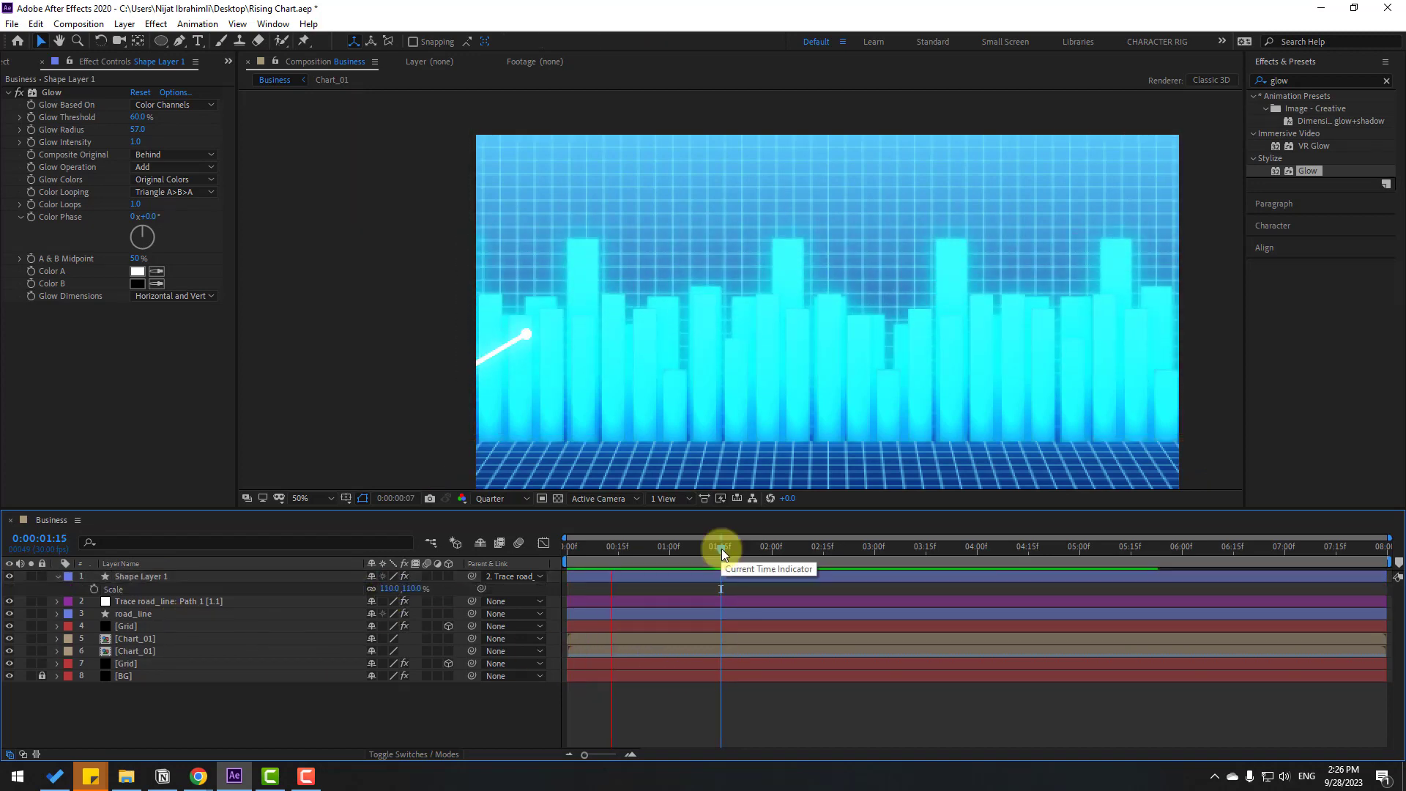
# Step: Switch off the effects on all bar layers inside the Chart_01 composition and return to the Business composition
pyautogui.click(120, 676)
pyautogui.doubleClick(140, 650)
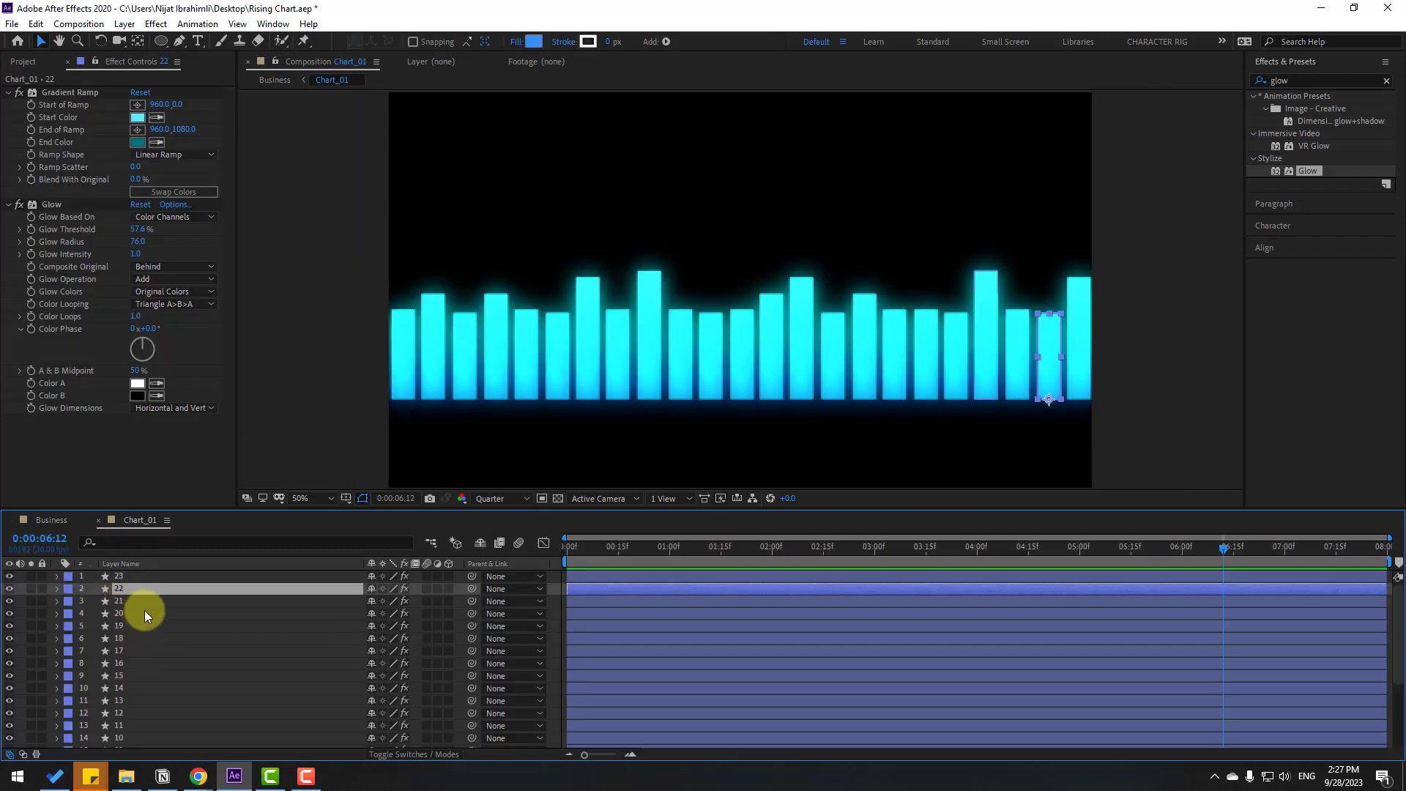
pyautogui.hotkey('ctrl', 'a')
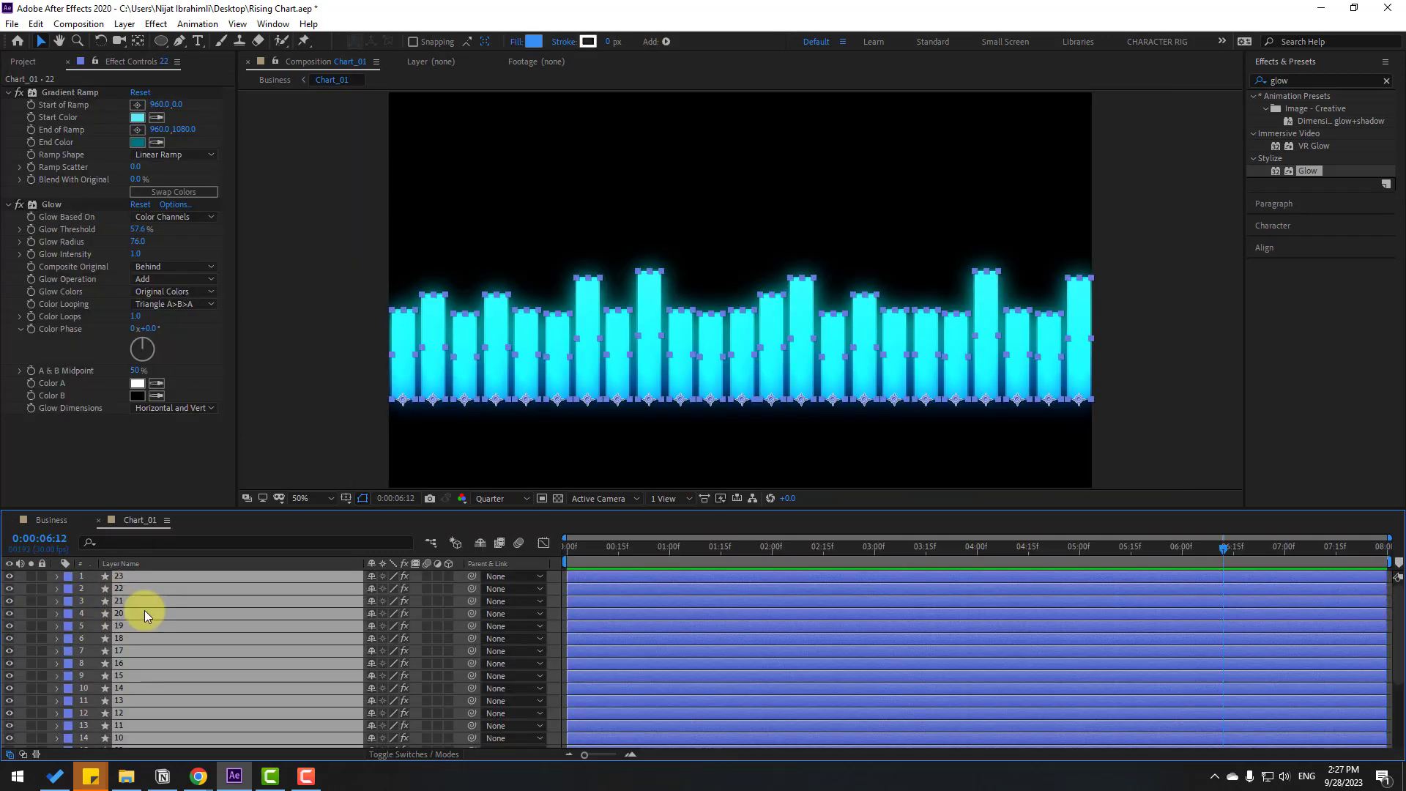
pyautogui.click(404, 578)
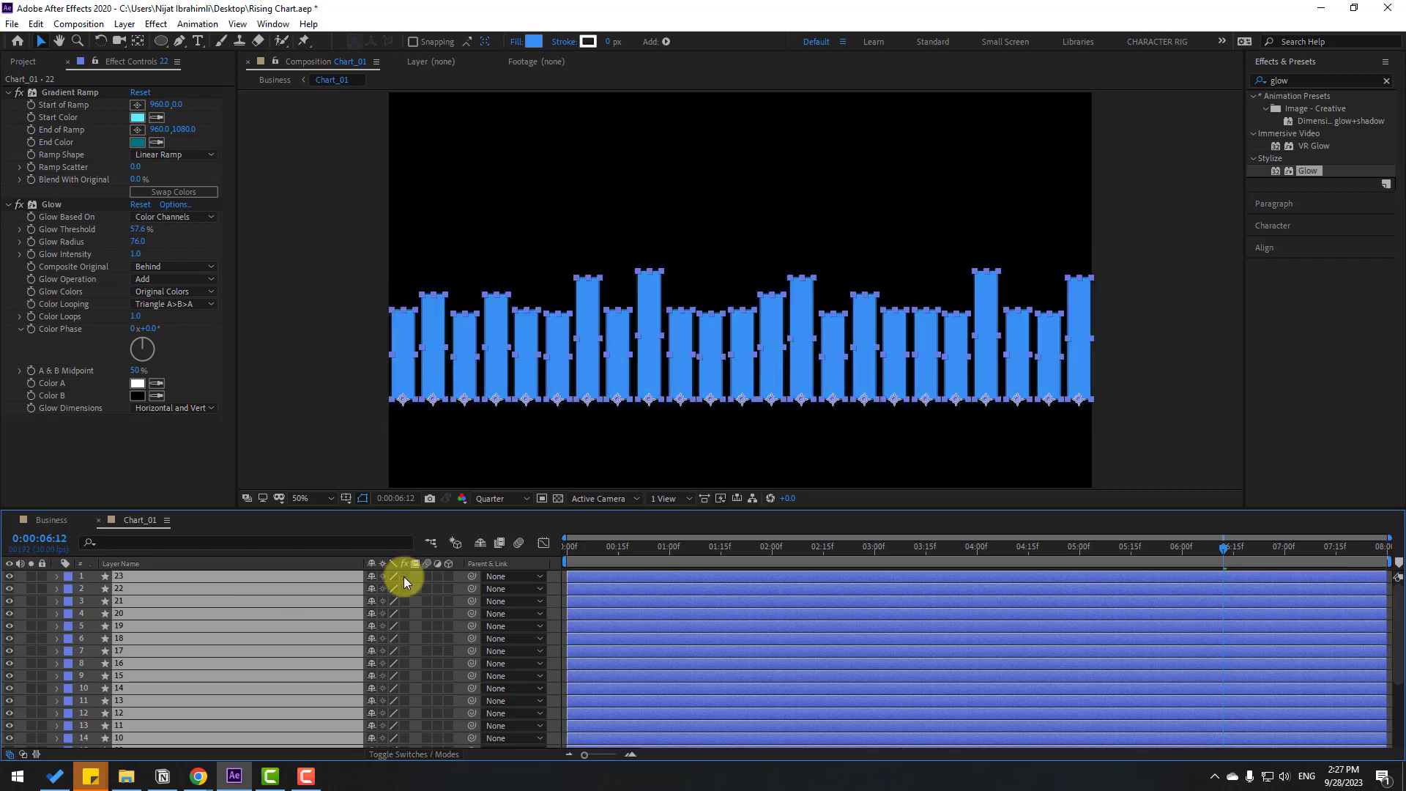
pyautogui.click(51, 521)
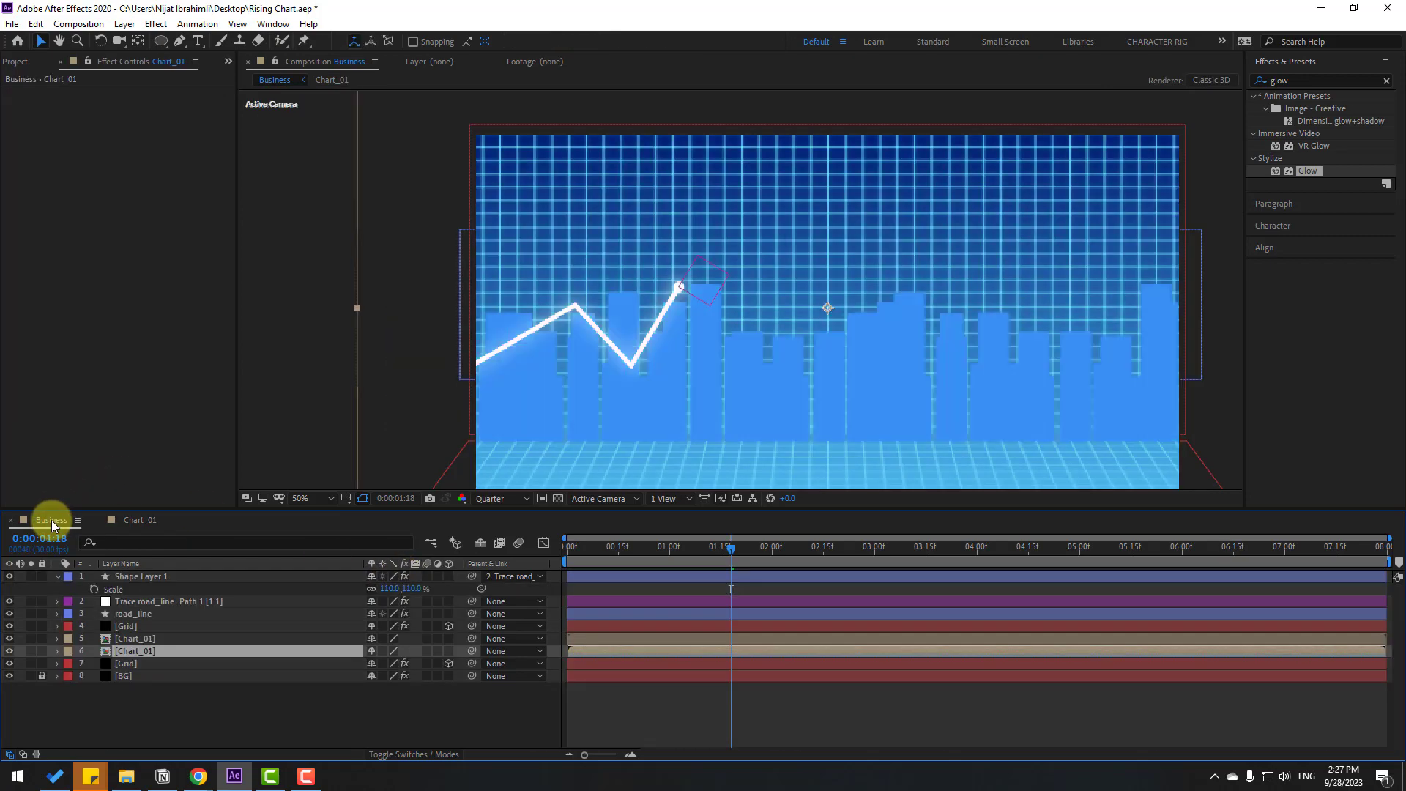
pyautogui.click(94, 734)
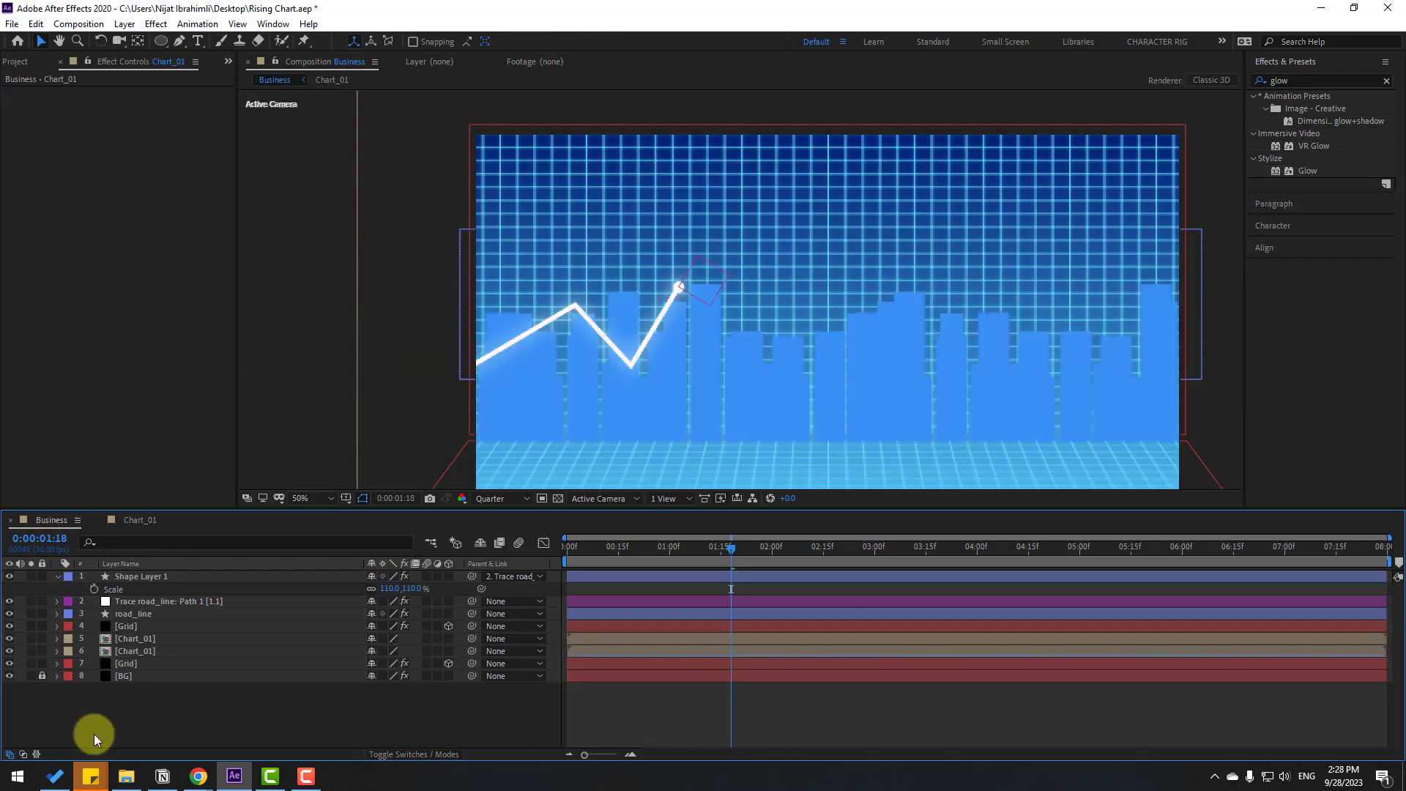
# Step: Apply the Gradient Ramp effect to the upper Chart_01 layer
pyautogui.click(134, 639)
pyautogui.click(1240, 87)
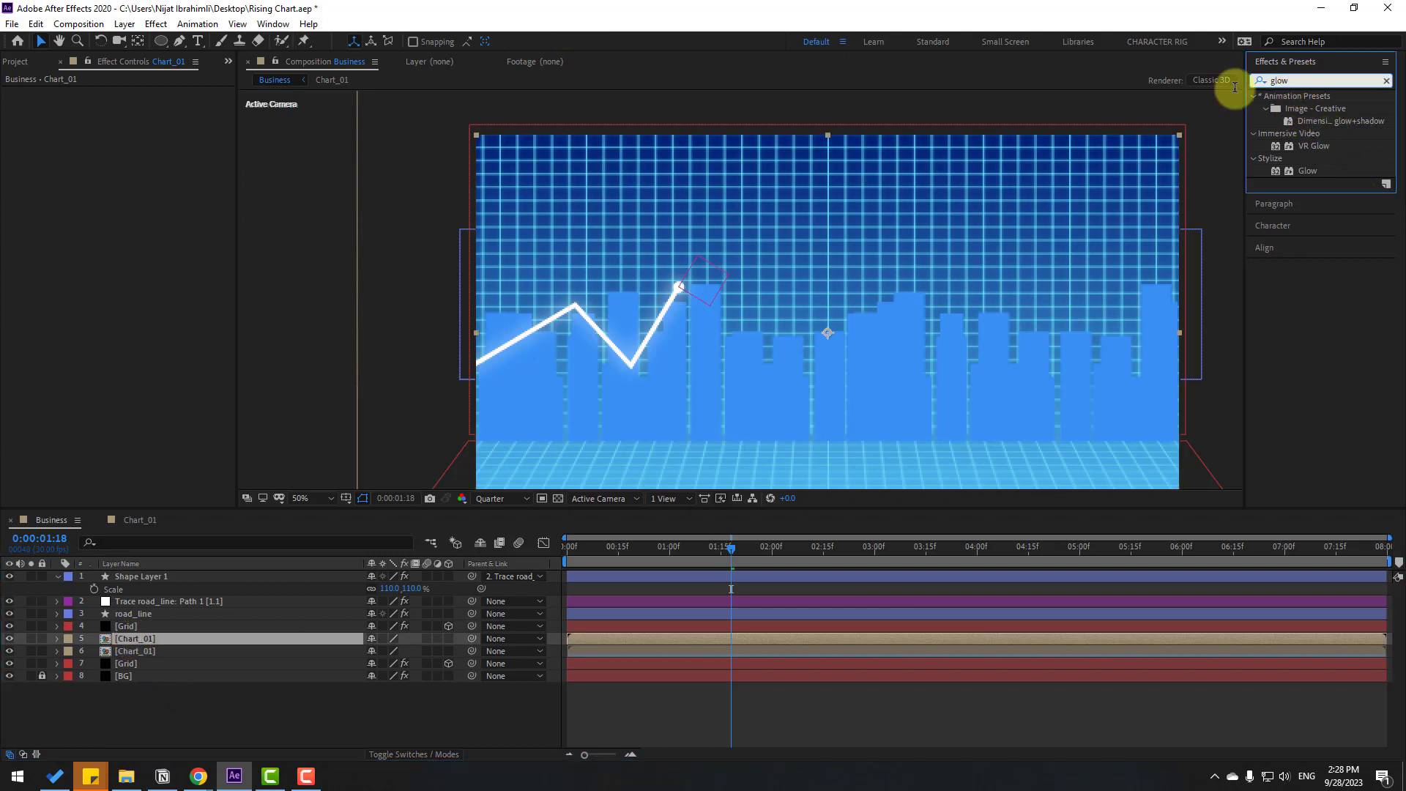
pyautogui.write('gradi')
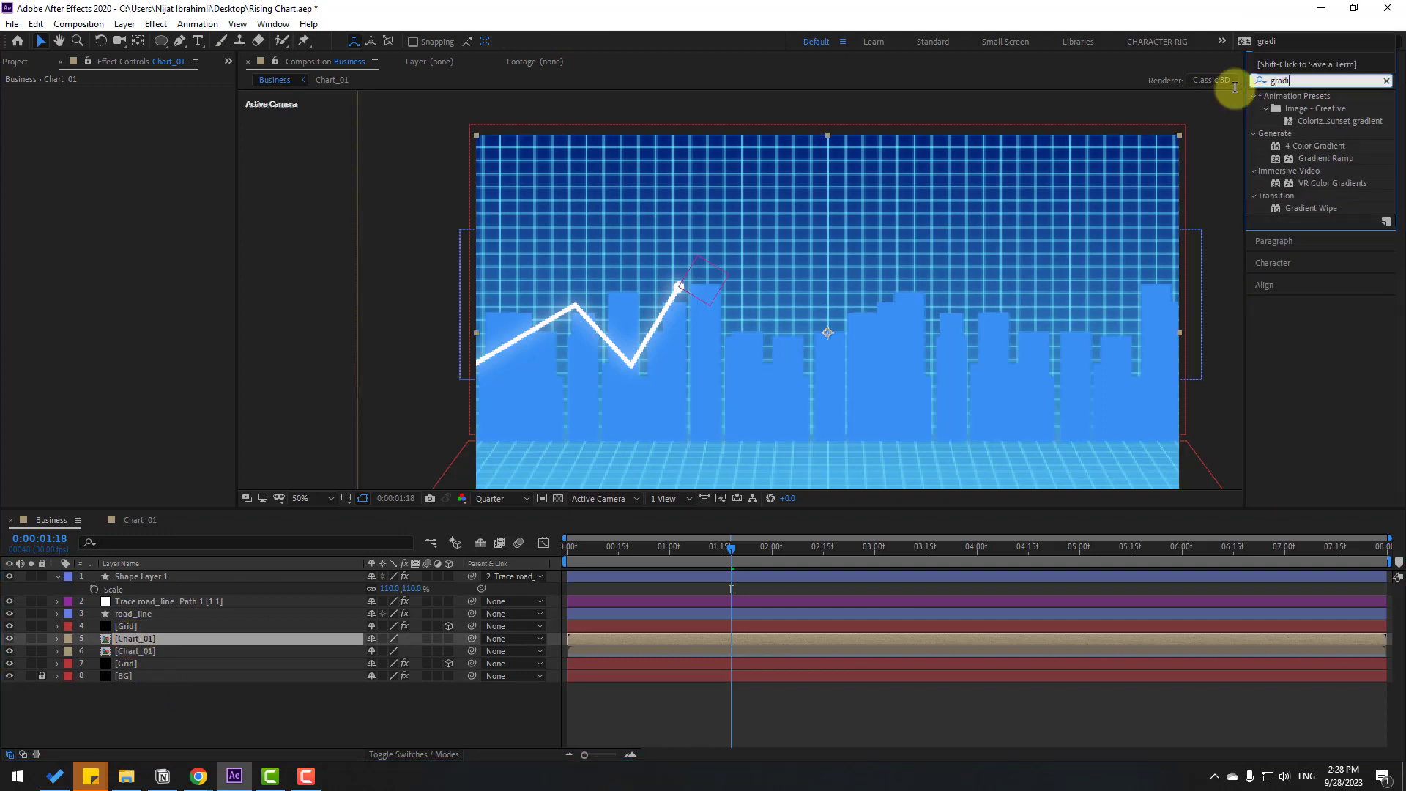
pyautogui.moveTo(1315, 158); pyautogui.dragTo(148, 643)
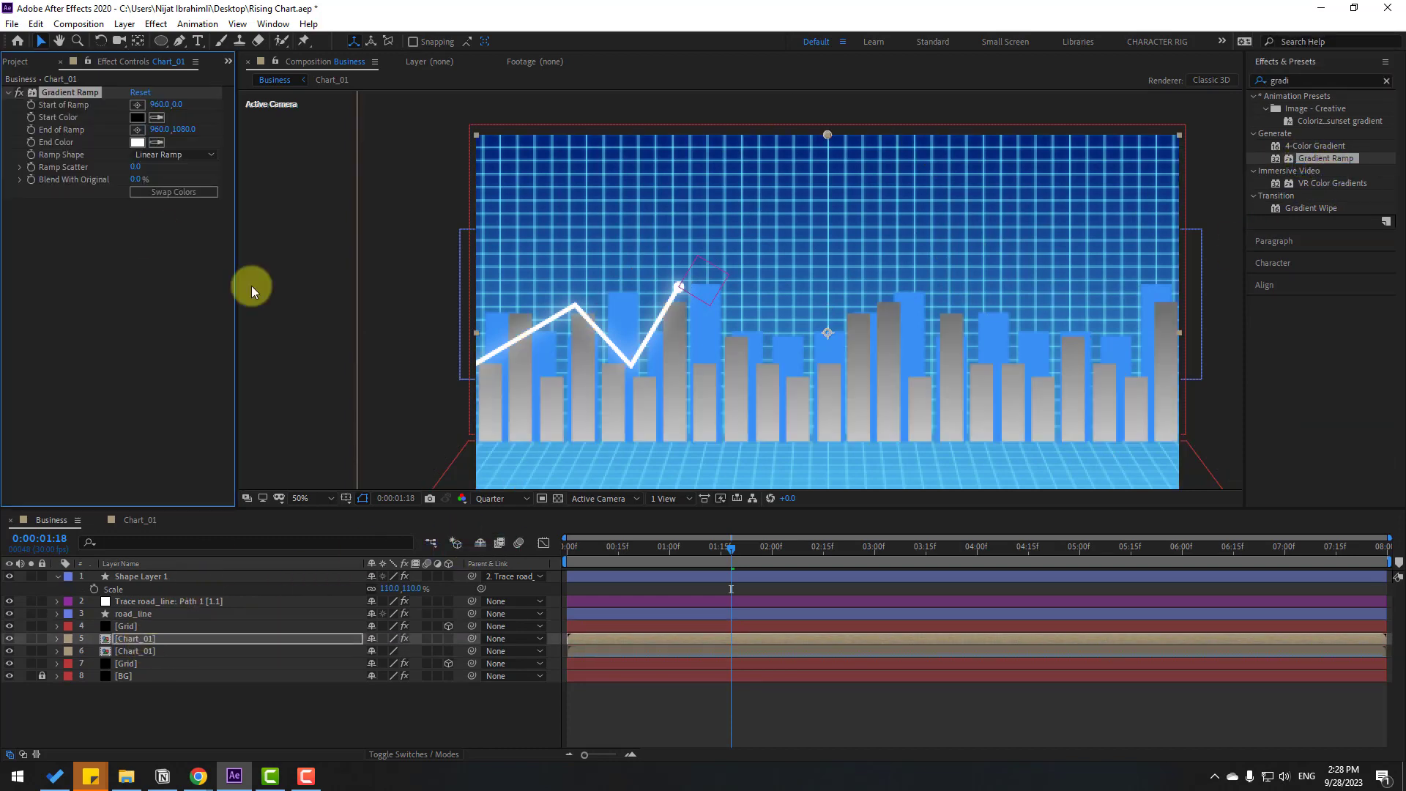
# Step: Set the Gradient Ramp's start color to blue, 06AAE7
pyautogui.click(137, 117)
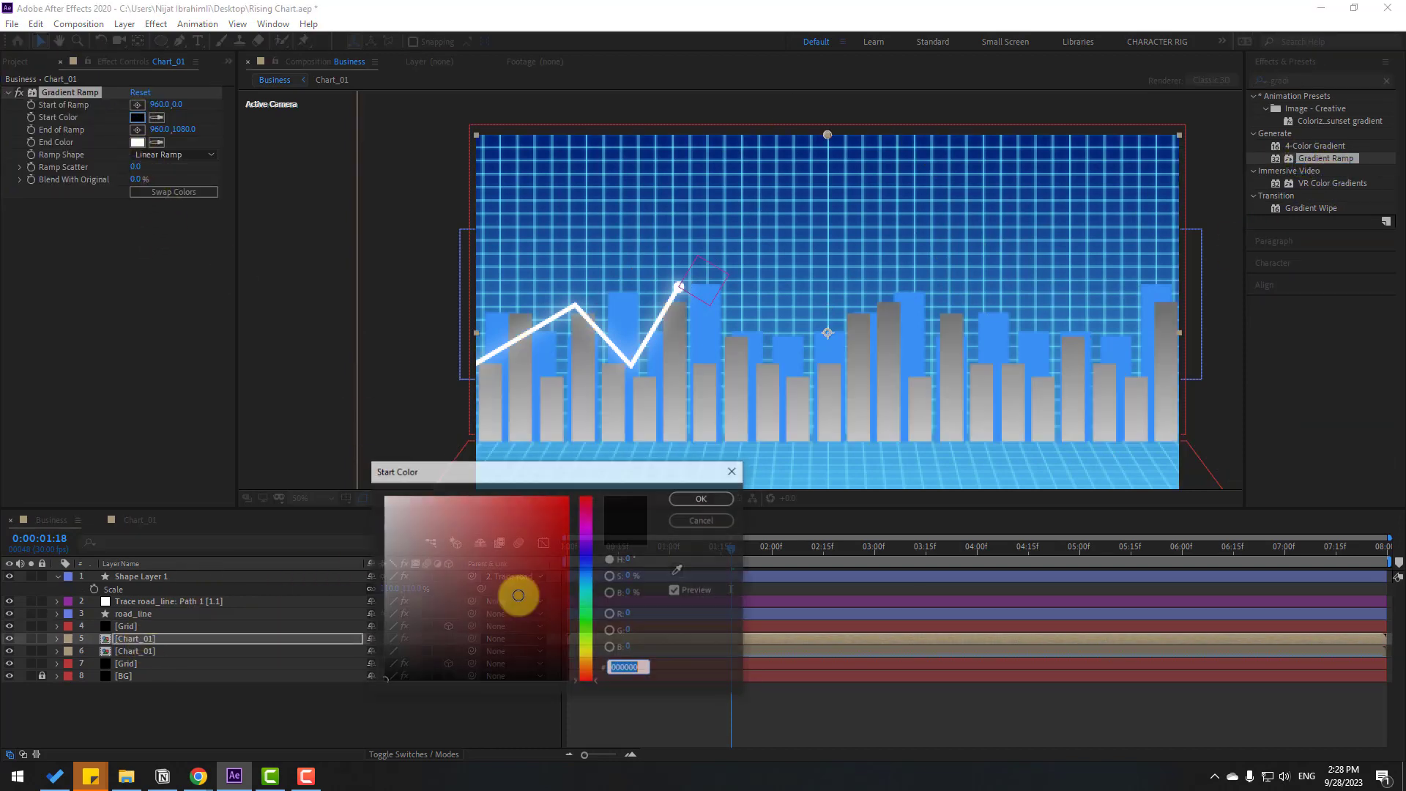
pyautogui.click(586, 581)
pyautogui.click(556, 520)
pyautogui.moveTo(556, 520); pyautogui.dragTo(564, 513)
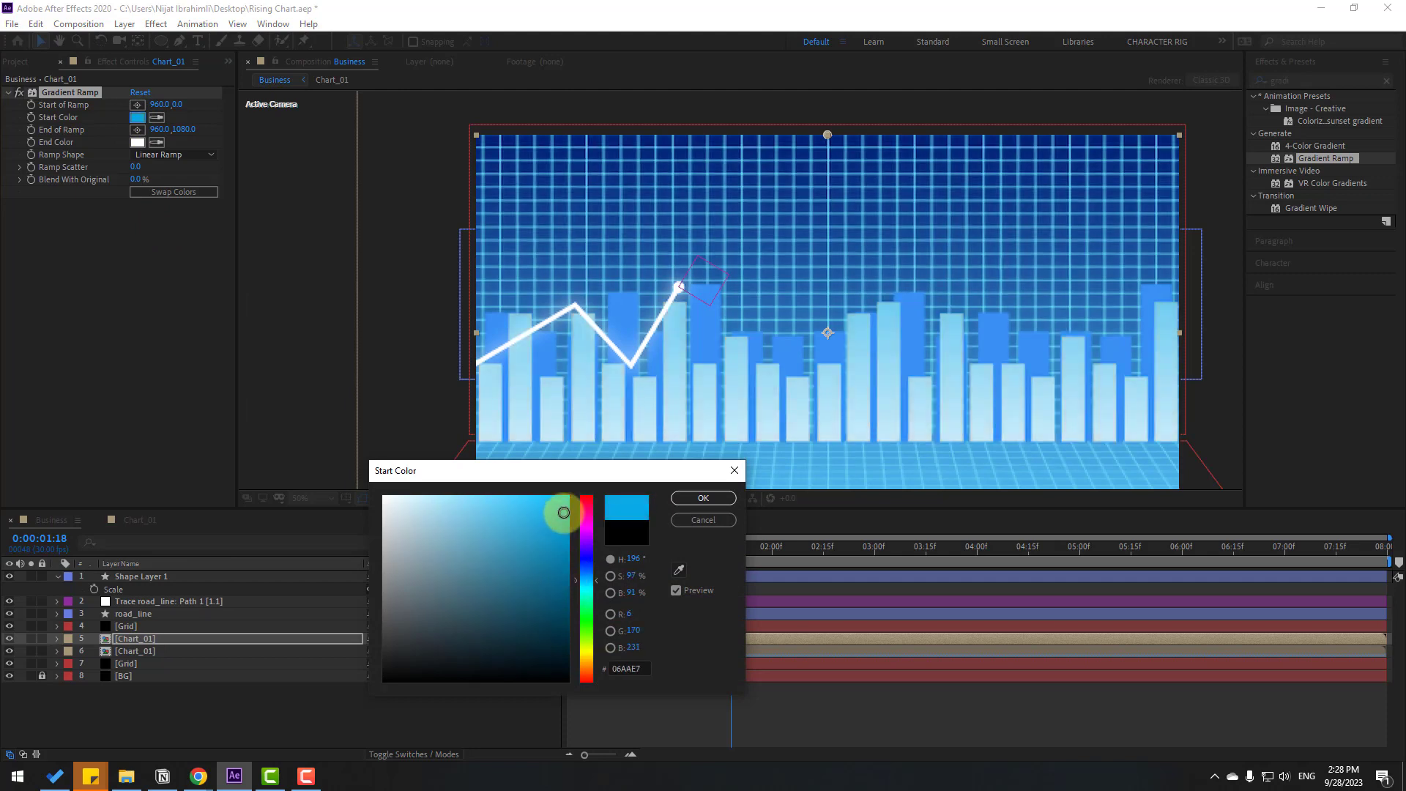
pyautogui.click(702, 498)
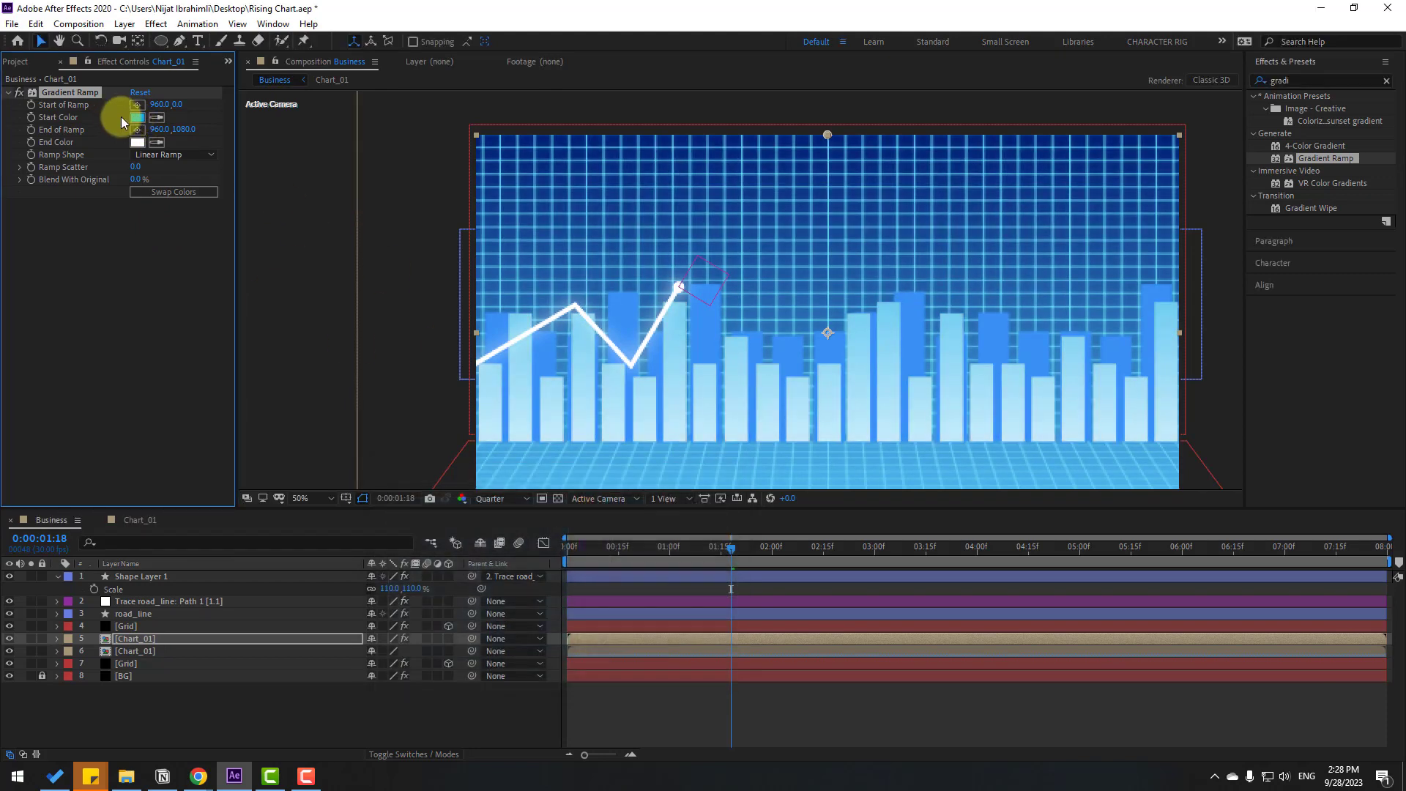
# Step: Set the Gradient Ramp's end color to dark navy, 000645, and brighten its start color to a lighter blue
pyautogui.click(137, 142)
pyautogui.click(585, 563)
pyautogui.click(534, 596)
pyautogui.click(559, 613)
pyautogui.moveTo(566, 600)
pyautogui.mouseDown()
pyautogui.moveTo(558, 587)
pyautogui.moveTo(577, 634)
pyautogui.mouseUp()
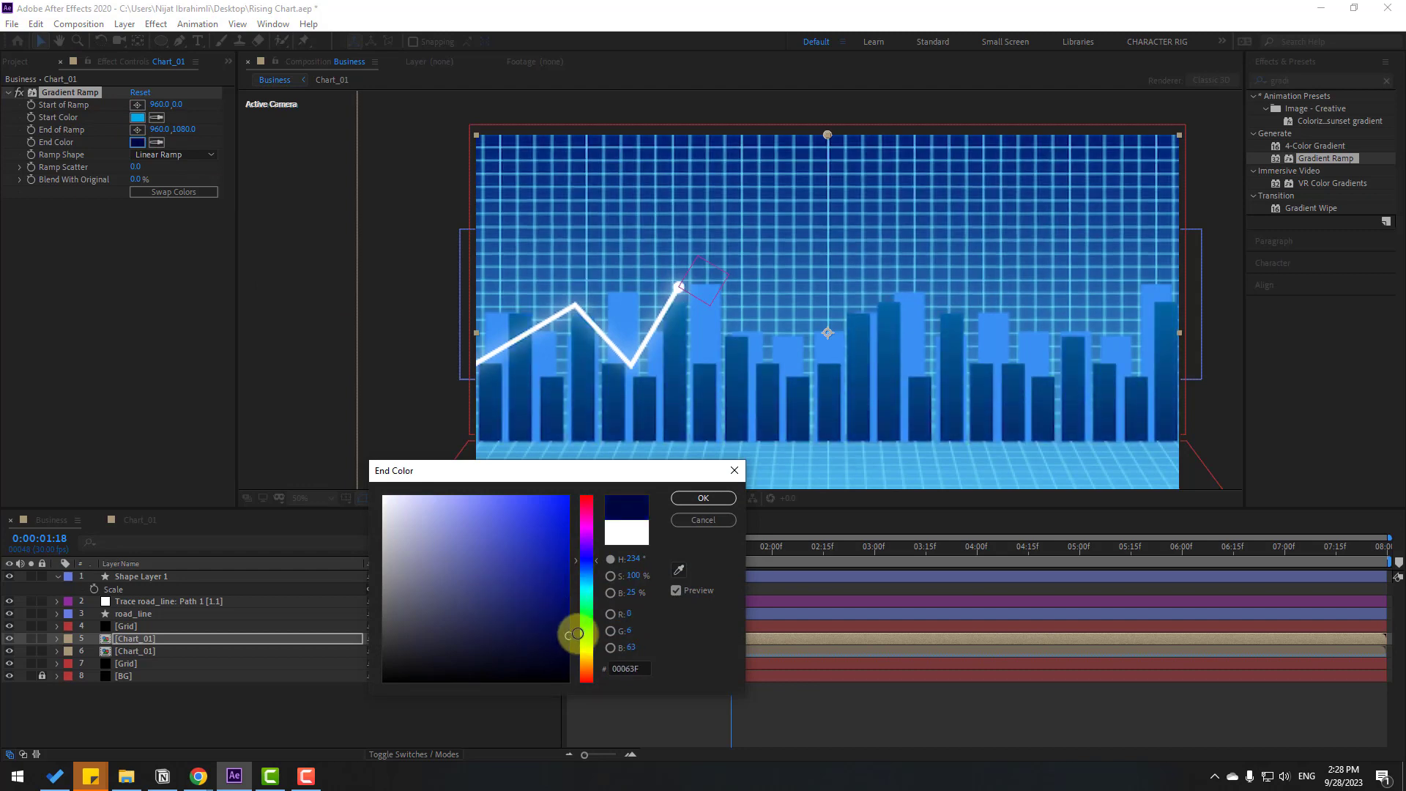
pyautogui.click(681, 500)
pyautogui.click(137, 118)
pyautogui.moveTo(464, 552)
pyautogui.mouseDown()
pyautogui.moveTo(552, 540)
pyautogui.moveTo(551, 469)
pyautogui.mouseUp()
pyautogui.click(681, 498)
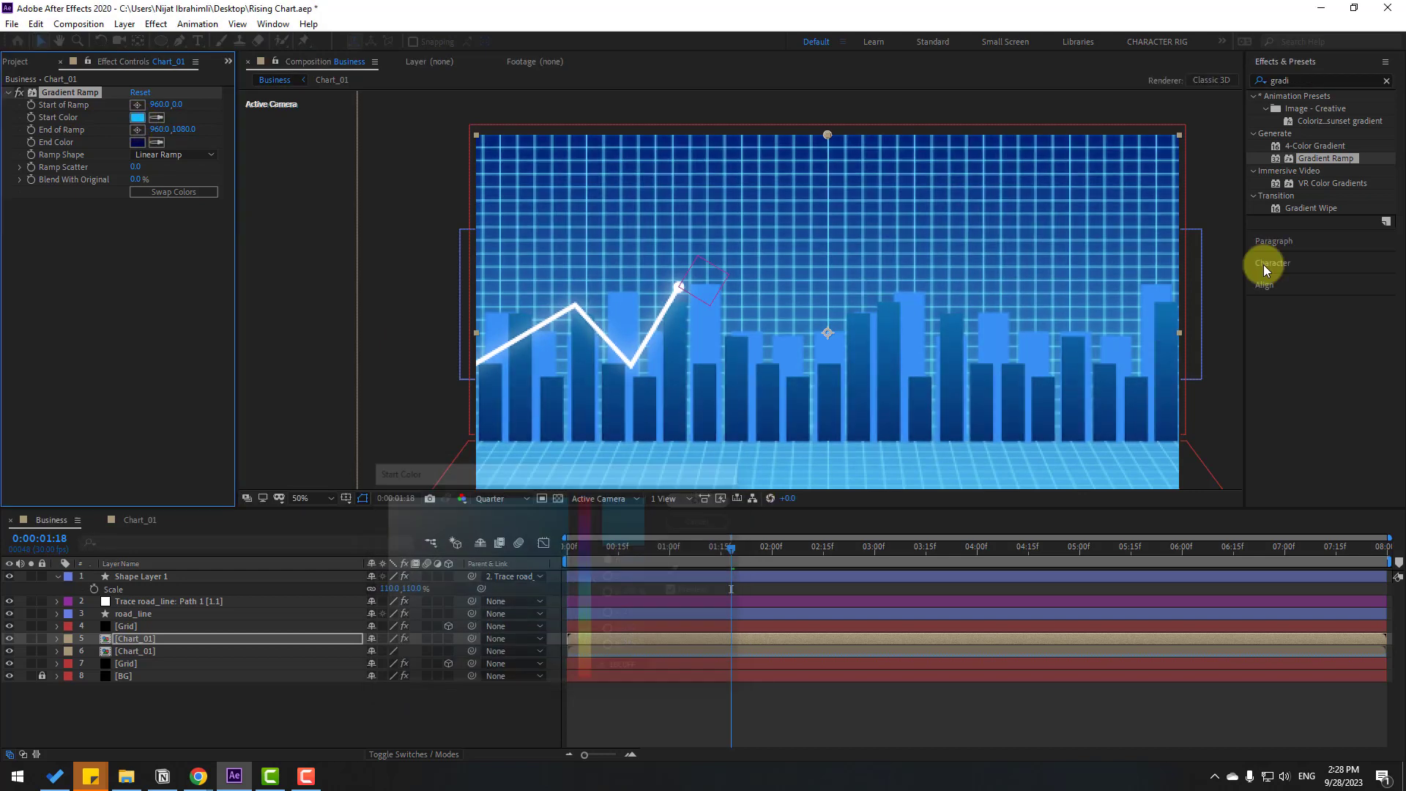
# Step: Apply the Glow effect to the upper Chart_01 layer and set its threshold to 30.2%
pyautogui.click(1307, 84)
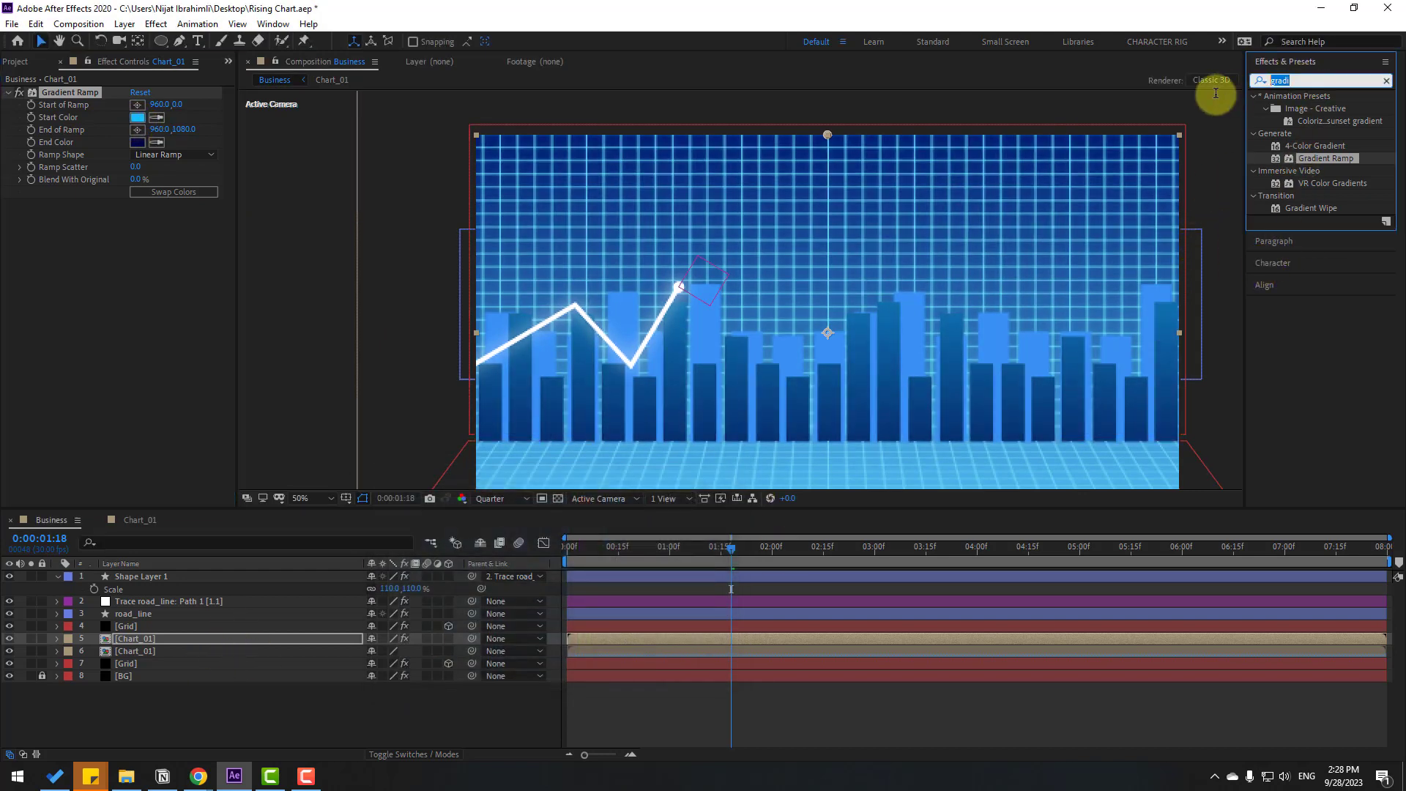
pyautogui.write('glow')
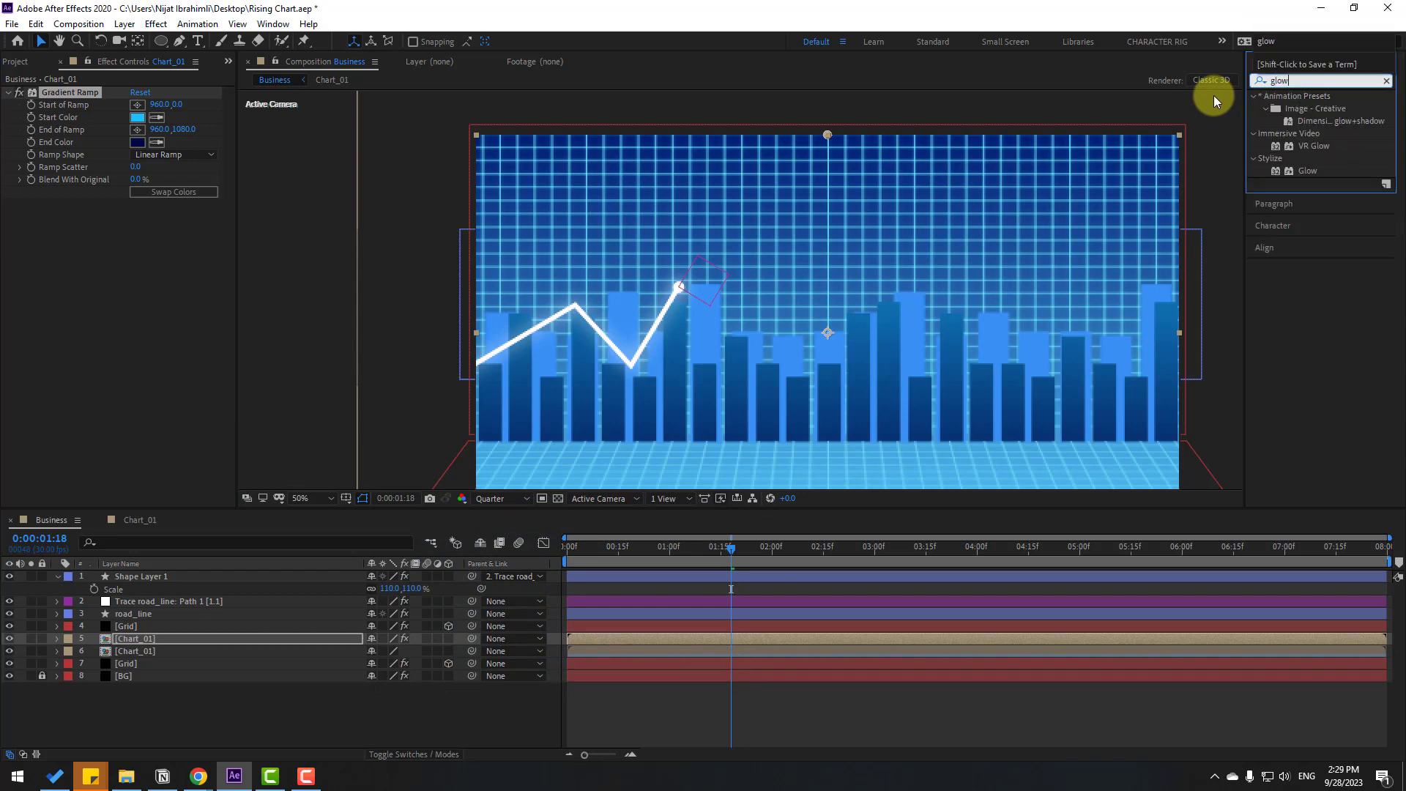
pyautogui.moveTo(1296, 173); pyautogui.dragTo(121, 635)
pyautogui.moveTo(147, 241); pyautogui.dragTo(102, 218)
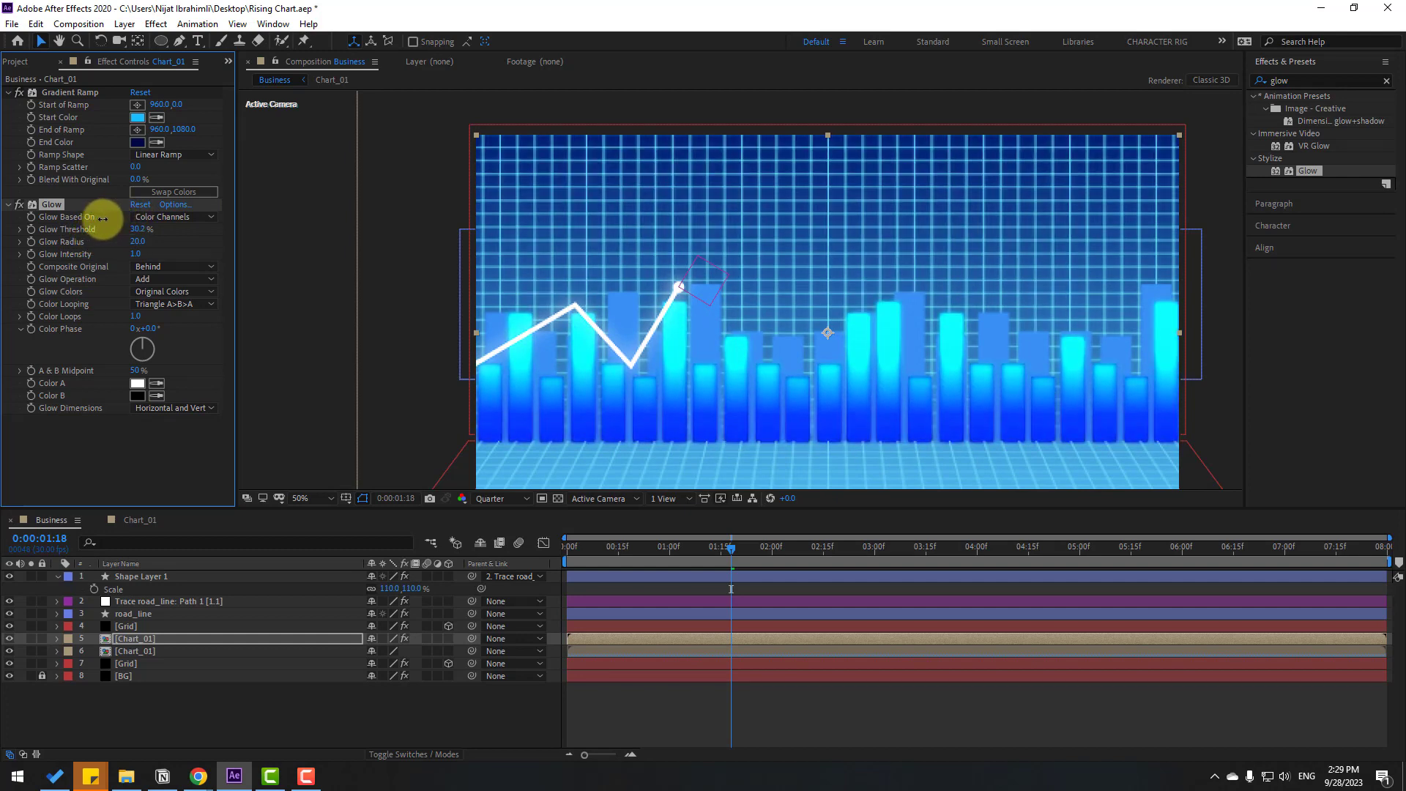
# Step: Change the Gradient Ramp's end color to a lighter, muted blue
pyautogui.click(137, 143)
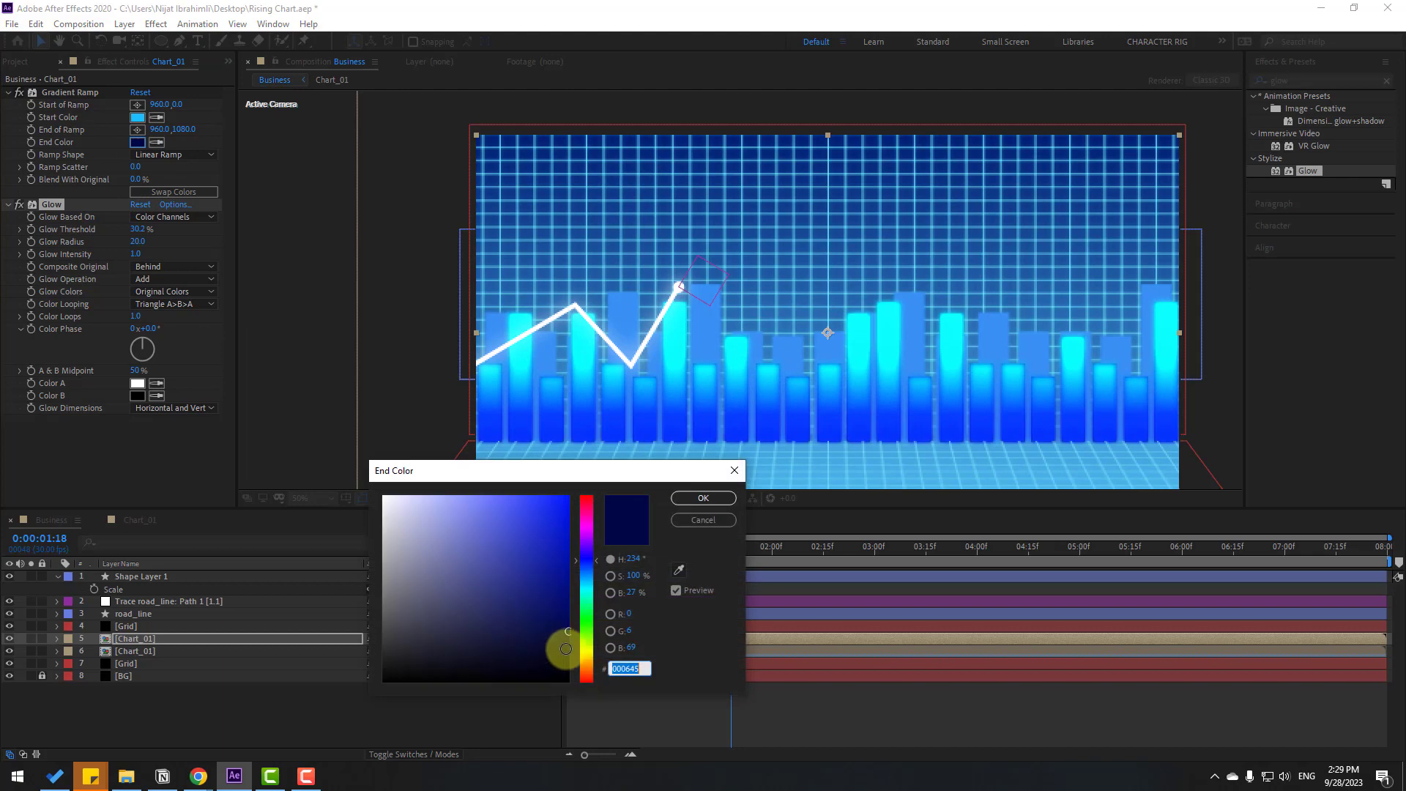
pyautogui.click(584, 569)
pyautogui.click(561, 555)
pyautogui.click(478, 565)
pyautogui.moveTo(477, 565)
pyautogui.mouseDown()
pyautogui.moveTo(508, 559)
pyautogui.moveTo(458, 540)
pyautogui.moveTo(518, 493)
pyautogui.moveTo(485, 528)
pyautogui.moveTo(552, 606)
pyautogui.moveTo(508, 669)
pyautogui.moveTo(482, 557)
pyautogui.moveTo(495, 545)
pyautogui.mouseUp()
pyautogui.click(689, 499)
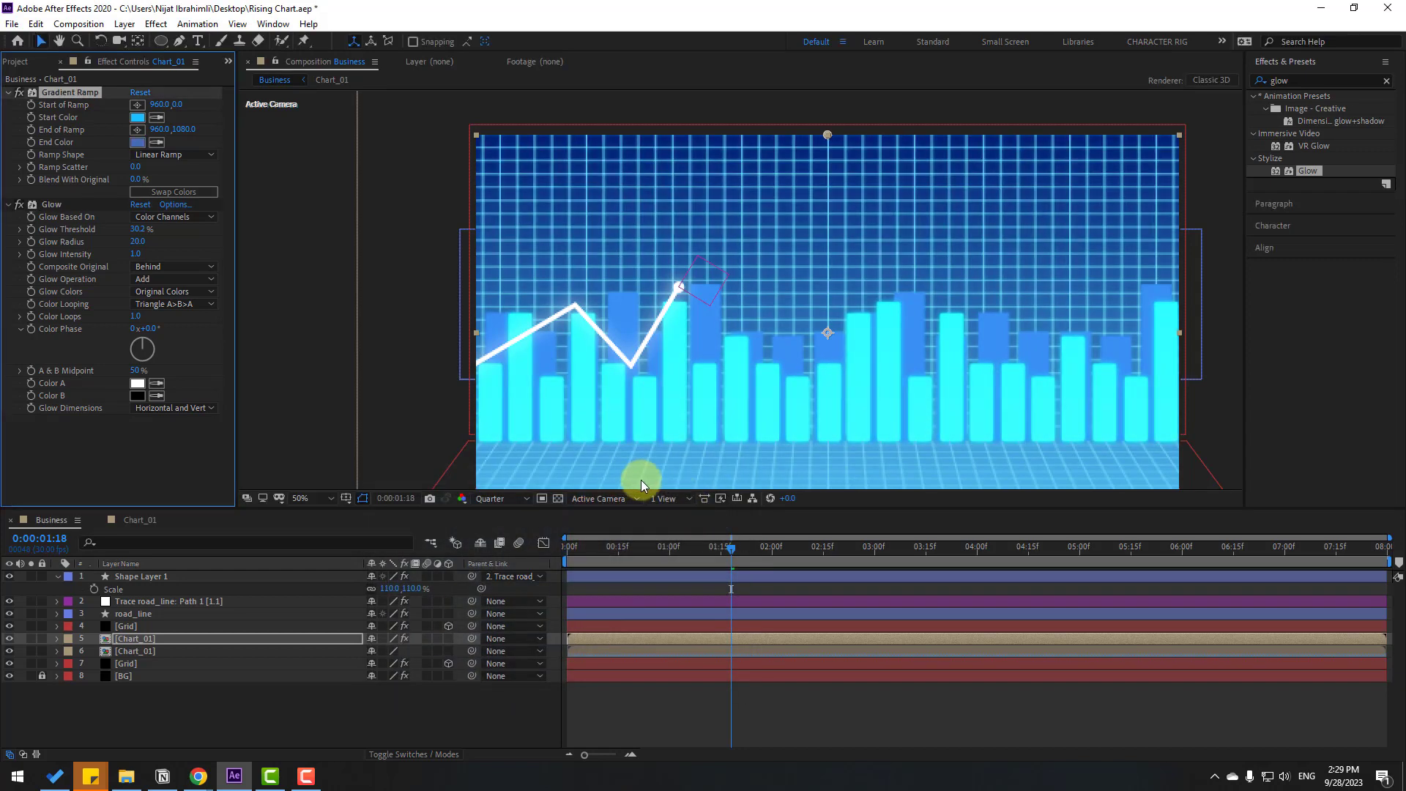
# Step: Set the Gradient Ramp's start color to deep blue, 08249E
pyautogui.click(138, 118)
pyautogui.moveTo(565, 623)
pyautogui.mouseDown()
pyautogui.moveTo(549, 637)
pyautogui.moveTo(561, 642)
pyautogui.moveTo(562, 621)
pyautogui.mouseUp()
pyautogui.moveTo(585, 572)
pyautogui.mouseDown()
pyautogui.moveTo(590, 559)
pyautogui.moveTo(541, 572)
pyautogui.moveTo(587, 564)
pyautogui.mouseUp()
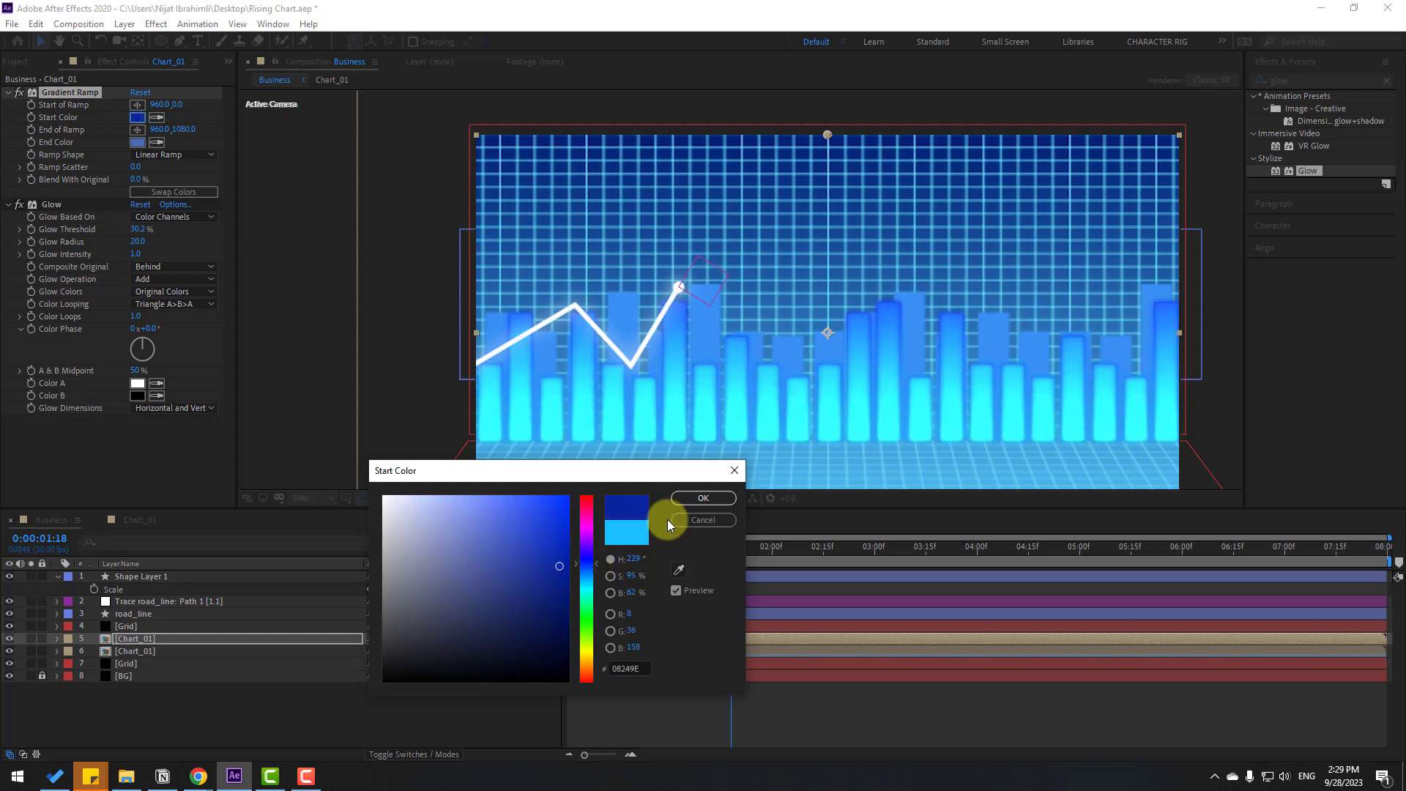
pyautogui.click(701, 498)
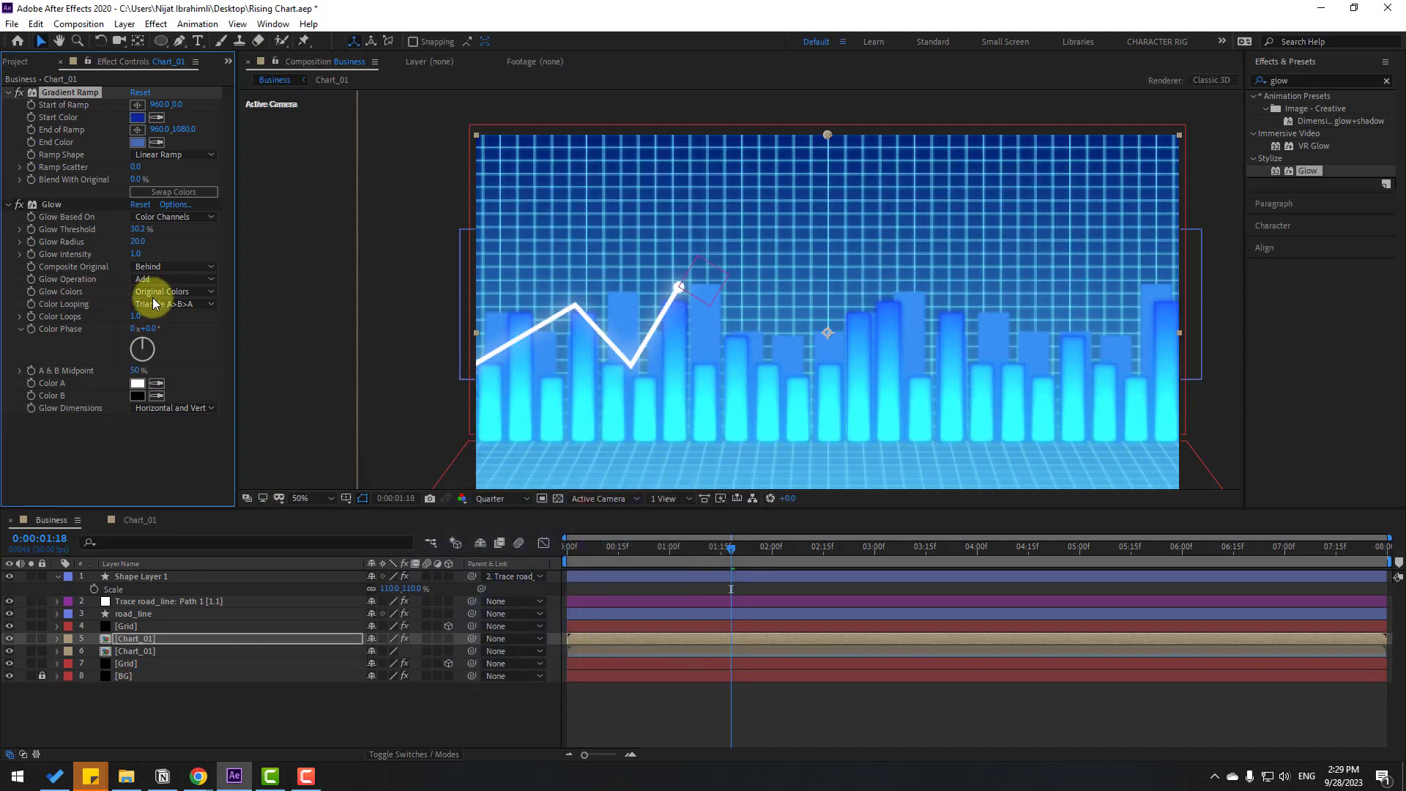
# Step: Set the Glow threshold to 31% and radius to 11, and copy both effects to the lower Chart_01 layer
pyautogui.moveTo(135, 246)
pyautogui.mouseDown()
pyautogui.moveTo(151, 235)
pyautogui.moveTo(115, 251)
pyautogui.moveTo(154, 227)
pyautogui.moveTo(94, 241)
pyautogui.moveTo(177, 228)
pyautogui.moveTo(158, 232)
pyautogui.mouseUp()
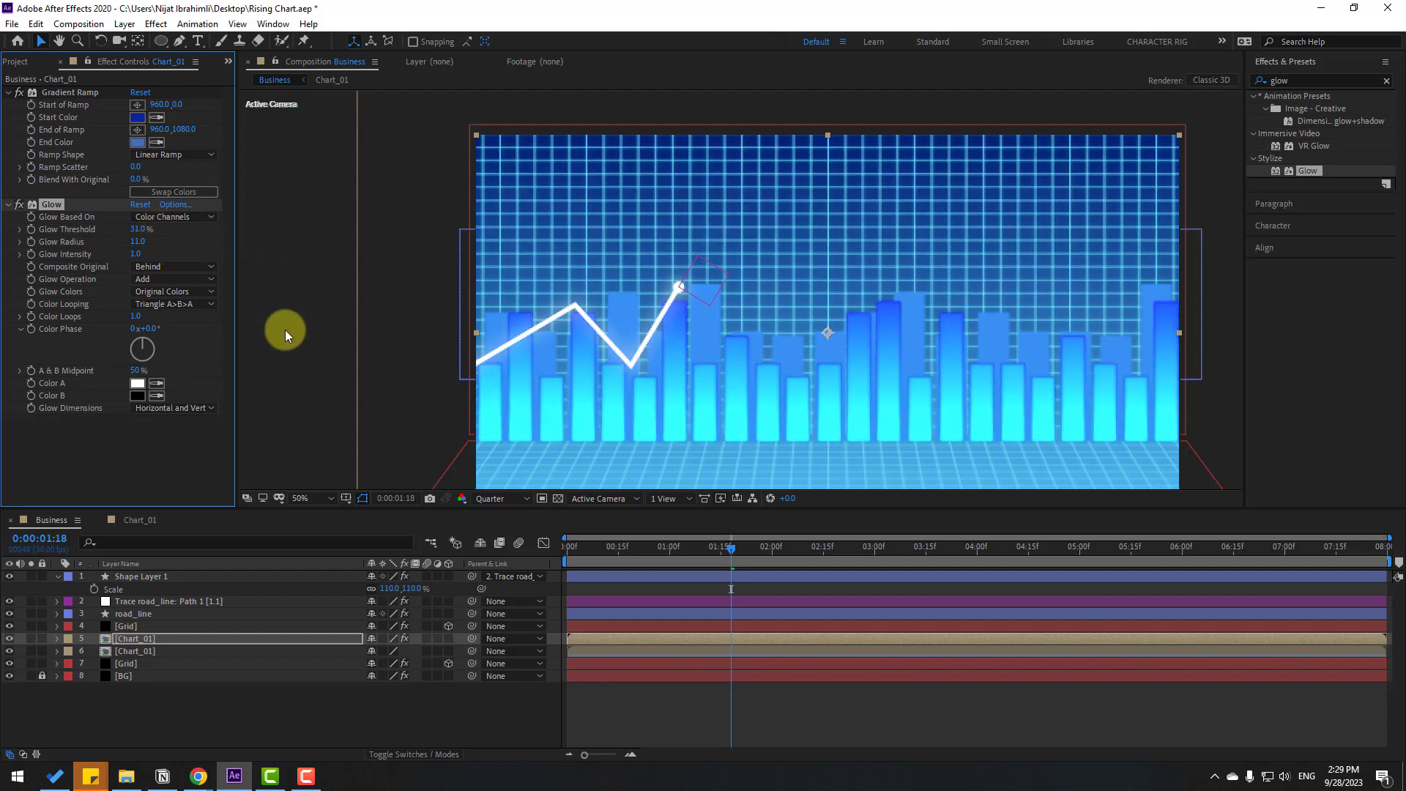
pyautogui.click(73, 91)
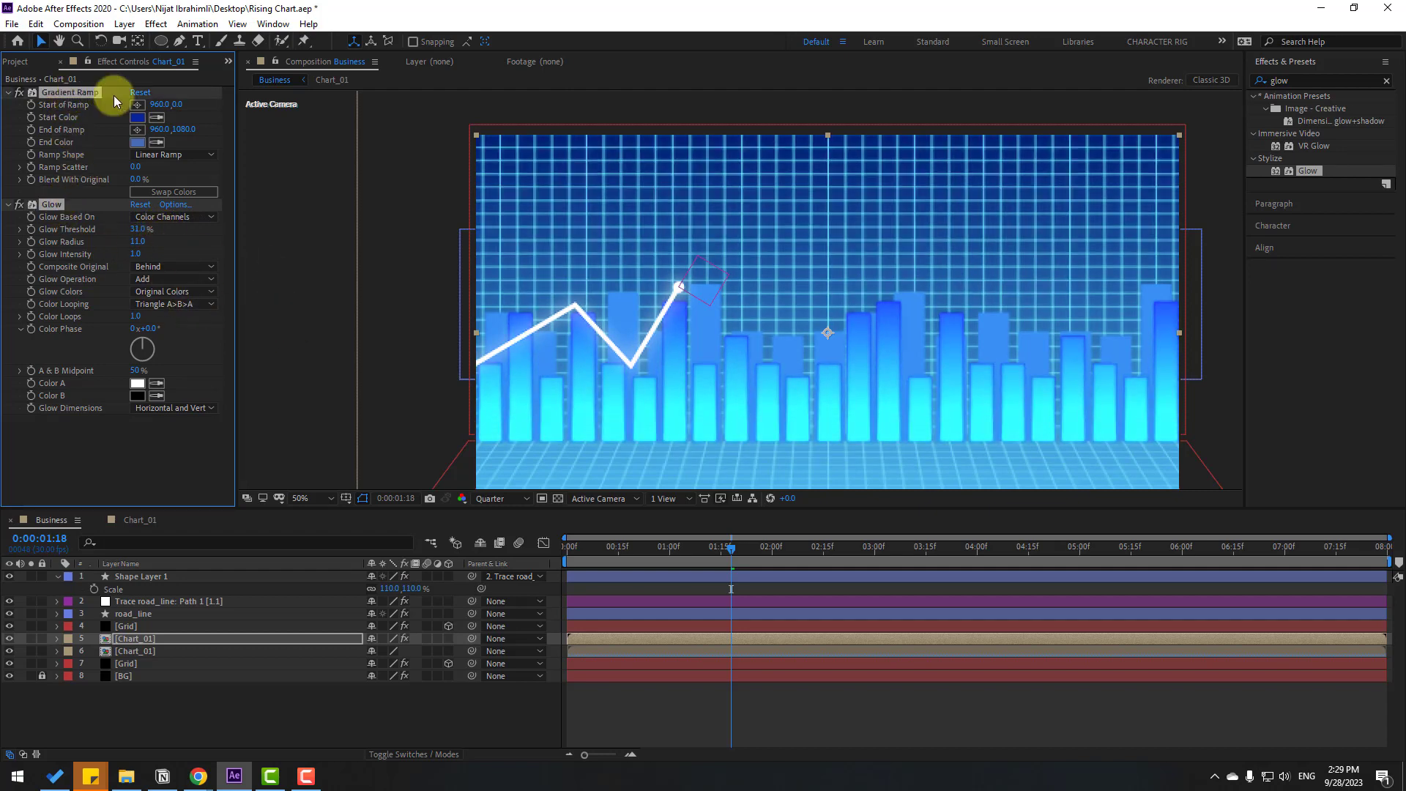
pyautogui.click(134, 652)
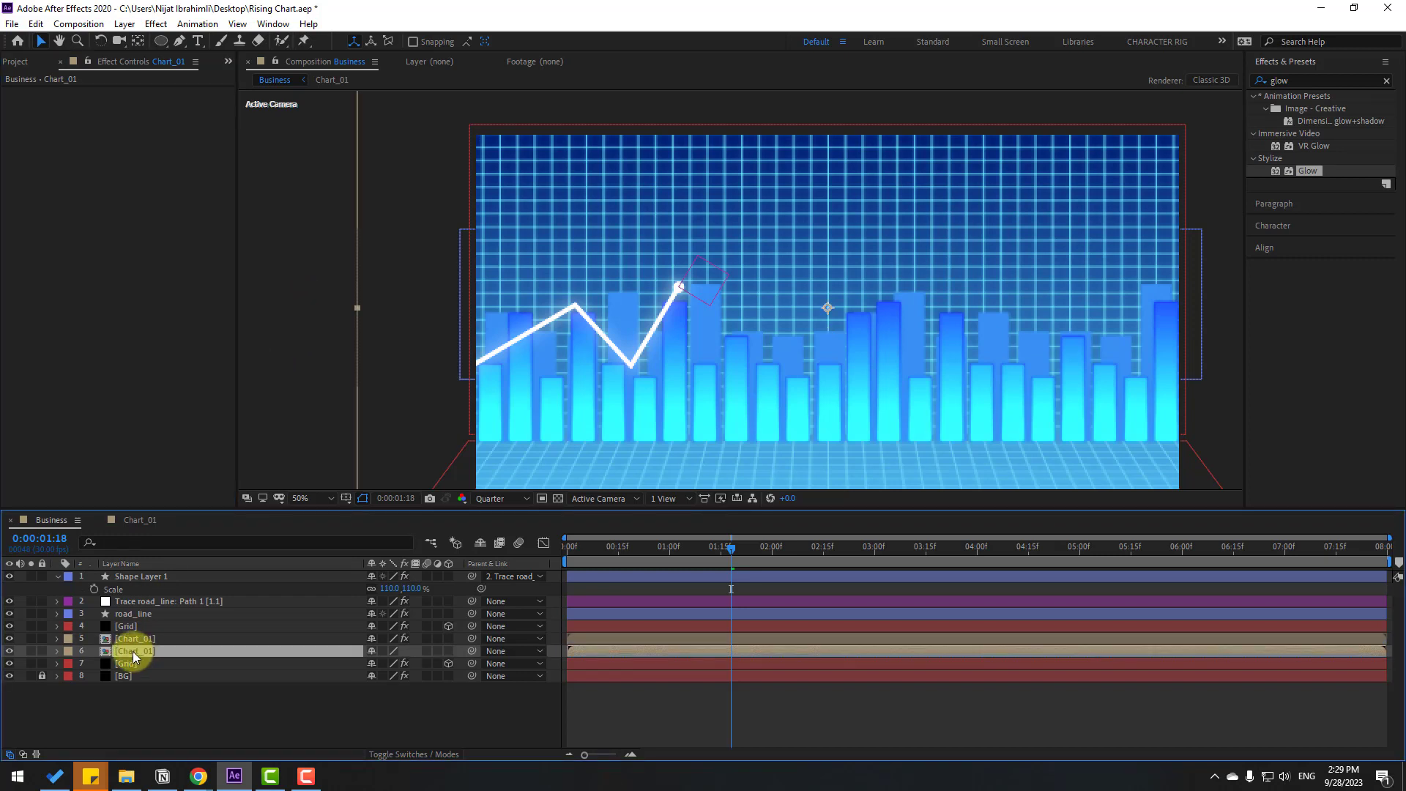
pyautogui.hotkey('ctrl', 'v')
pyautogui.click(693, 551)
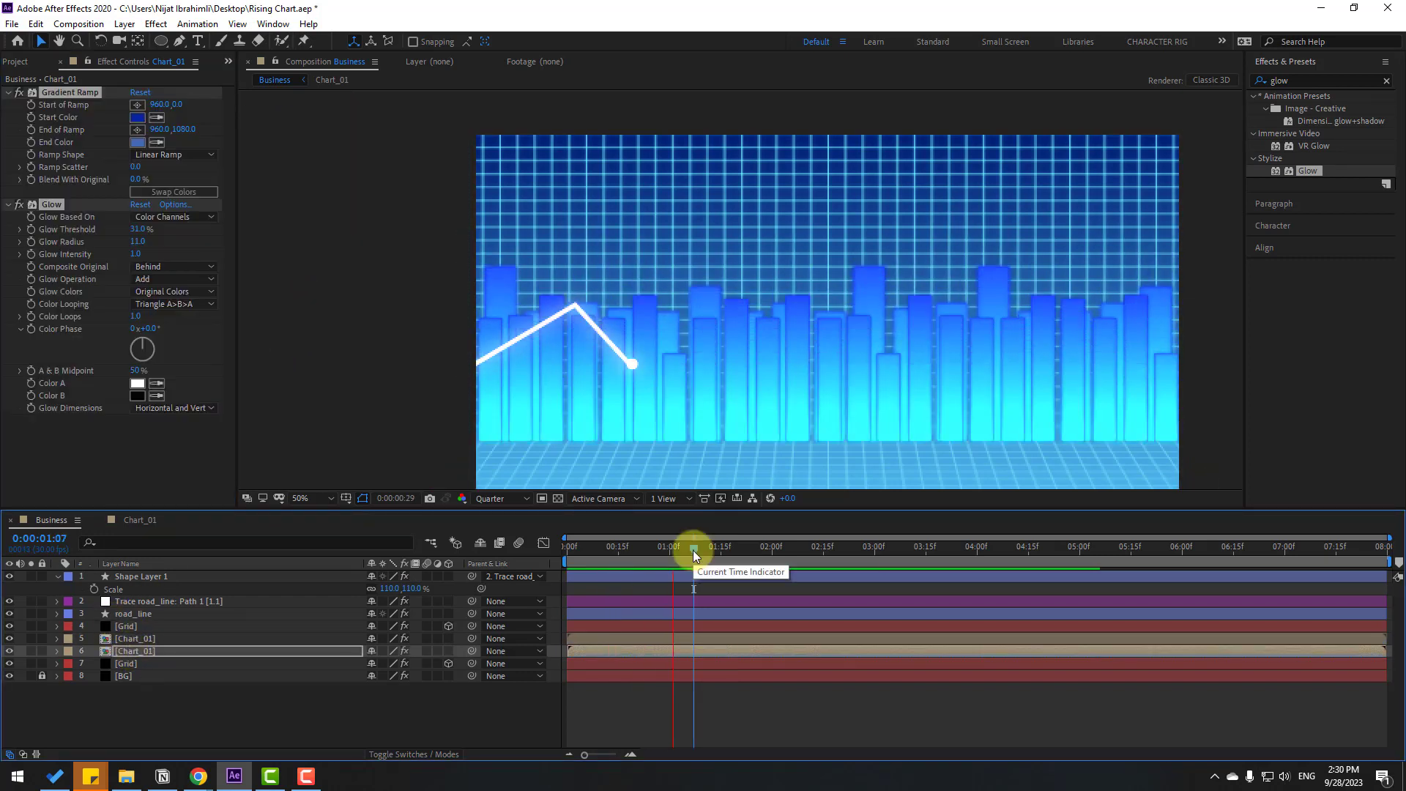